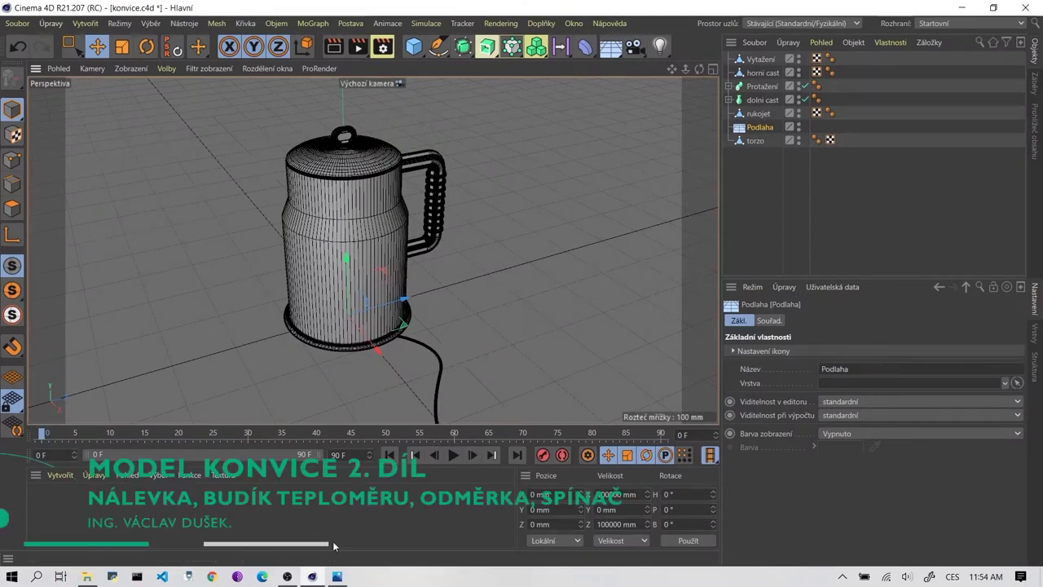
# Check the kettle reference photo, then split the viewport into four views.
pyautogui.click(338, 578)
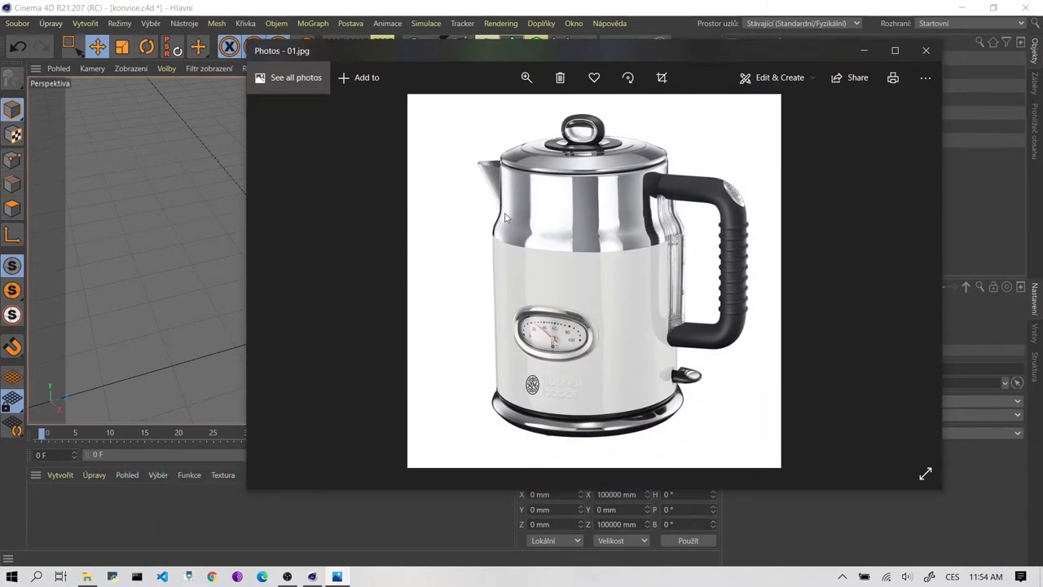
pyautogui.click(864, 51)
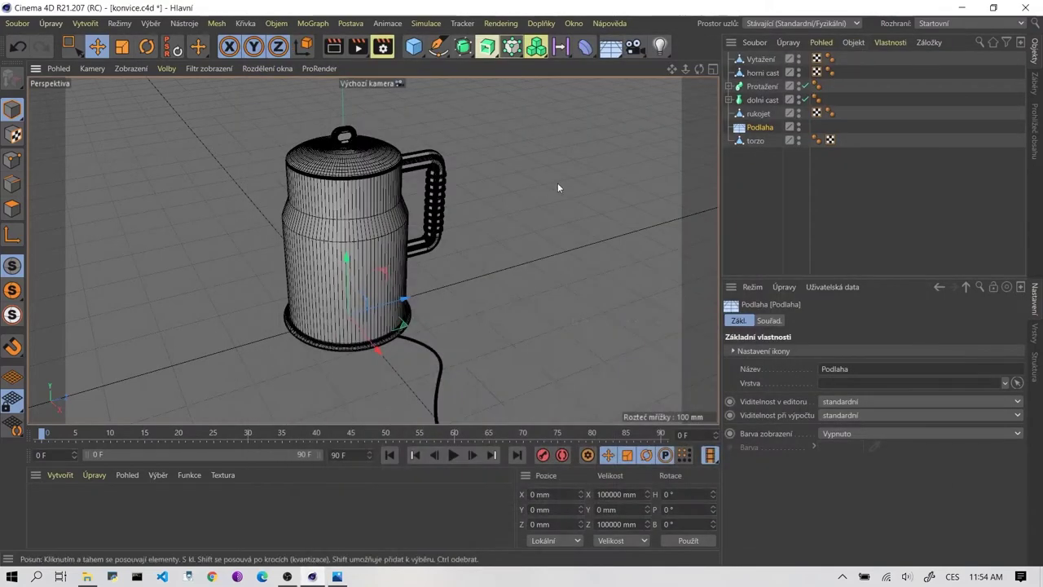
pyautogui.middleClick(450, 238)
pyautogui.keyDown('alt'); pyautogui.moveTo(196, 342); pyautogui.dragTo(95, 402); pyautogui.keyUp('alt')
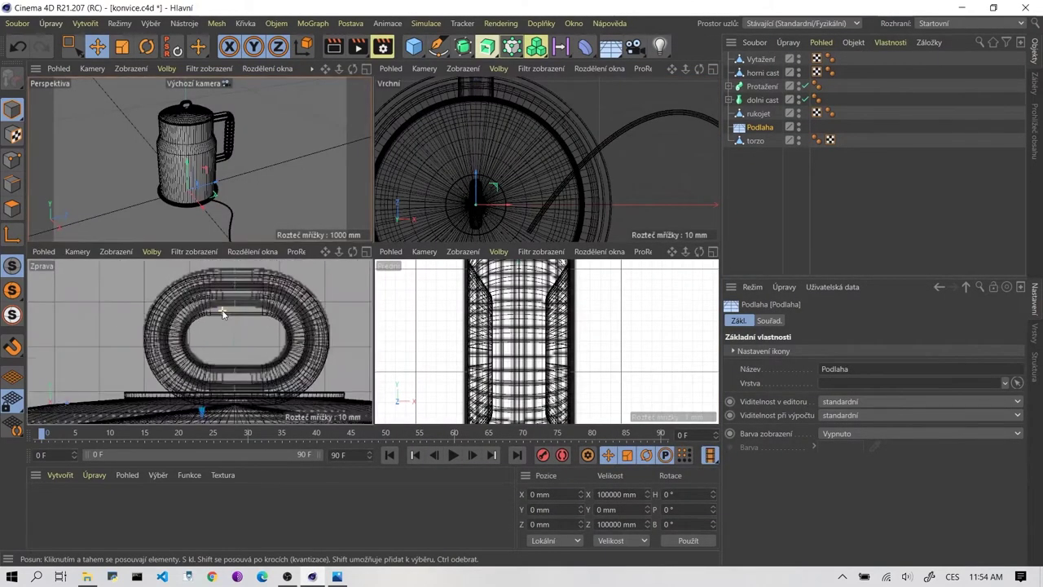
# Zoom and pan the Right and Perspective views onto the kettle's spout and lid.
pyautogui.scroll(2, 106, 382)
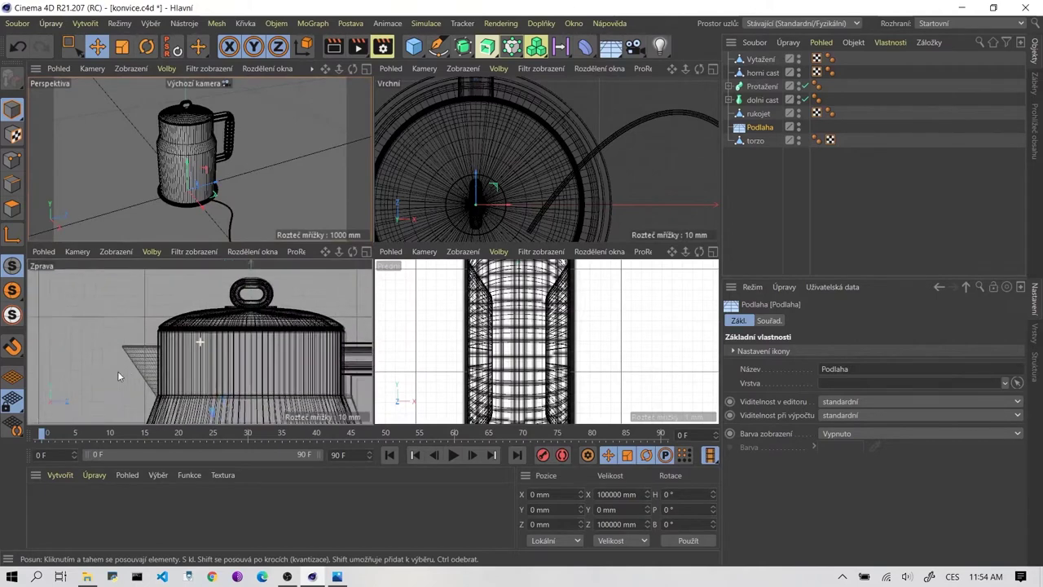
pyautogui.scroll(2, 146, 350)
pyautogui.scroll(2, 175, 341)
pyautogui.scroll(2, 186, 351)
pyautogui.keyDown('alt'); pyautogui.moveTo(187, 350); pyautogui.dragTo(213, 308, button='middle'); pyautogui.keyUp('alt')
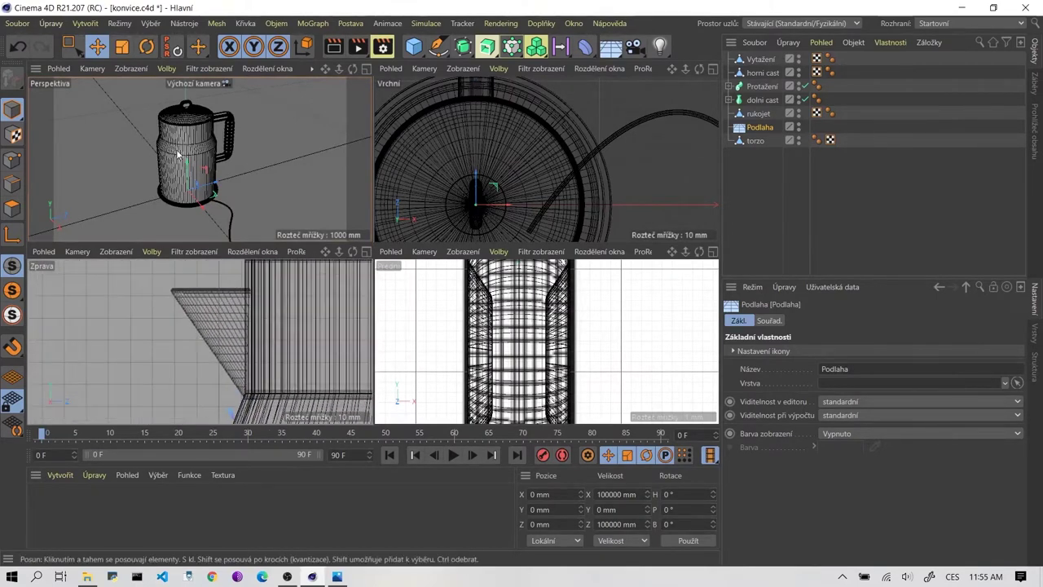
pyautogui.scroll(5, 148, 144)
pyautogui.keyDown('alt'); pyautogui.moveTo(148, 144); pyautogui.dragTo(164, 169, button='middle'); pyautogui.keyUp('alt')
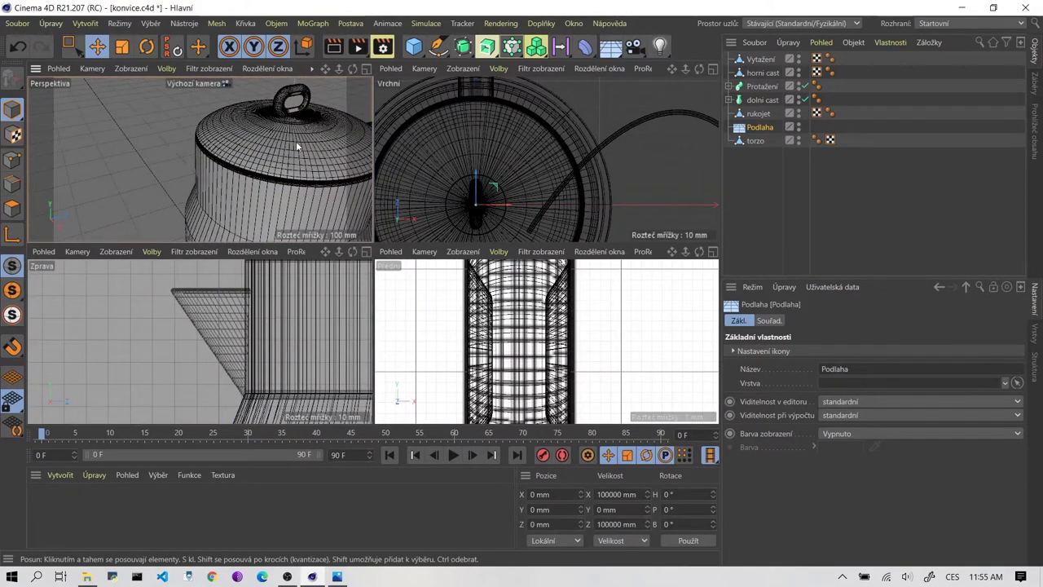
pyautogui.keyDown('alt'); pyautogui.moveTo(209, 155); pyautogui.dragTo(226, 153); pyautogui.keyUp('alt')
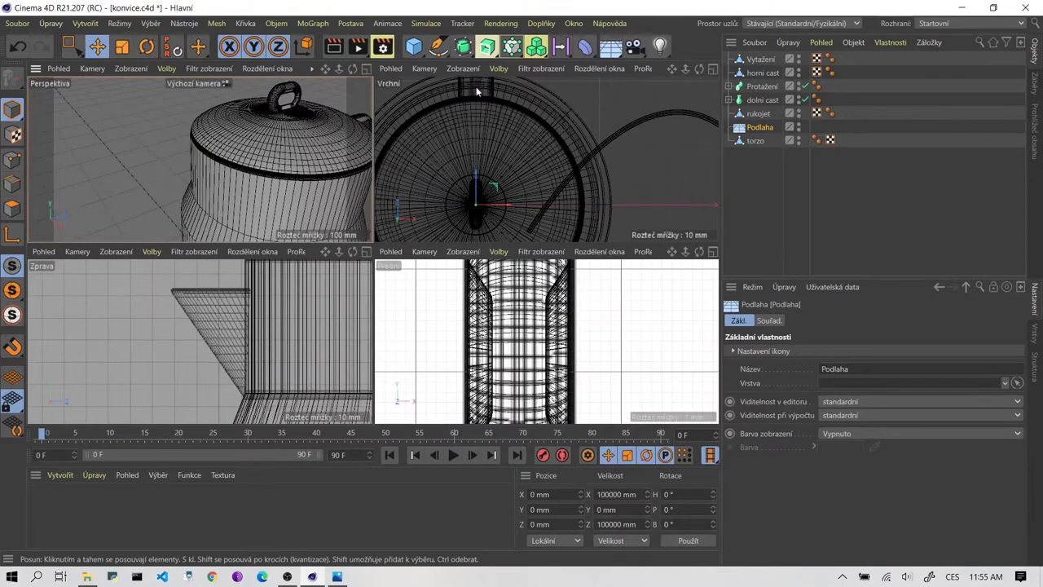
# Add a Kužel (Cone) primitive from the primitives palette.
pyautogui.click(418, 51)
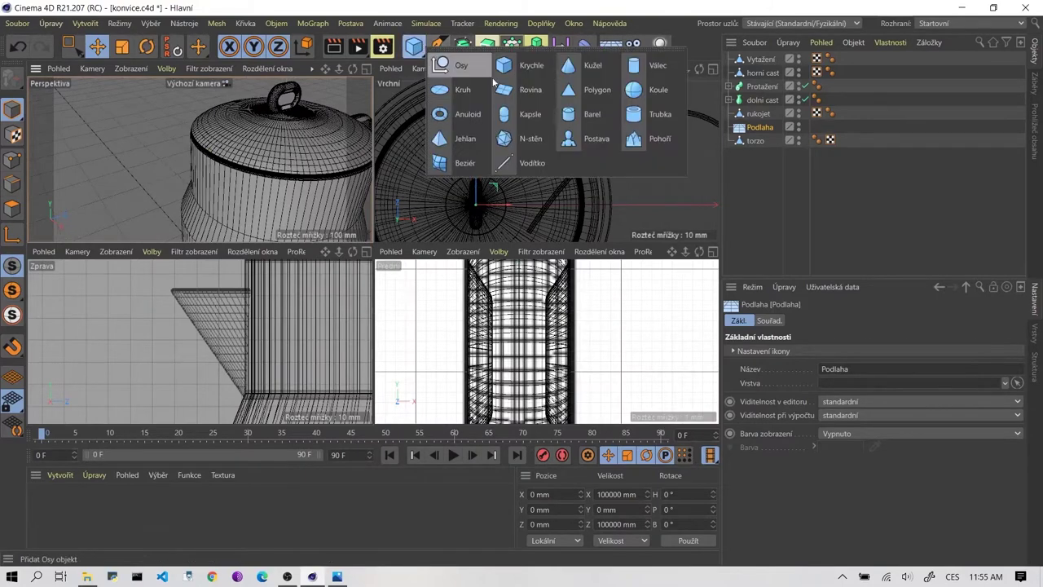
pyautogui.click(576, 67)
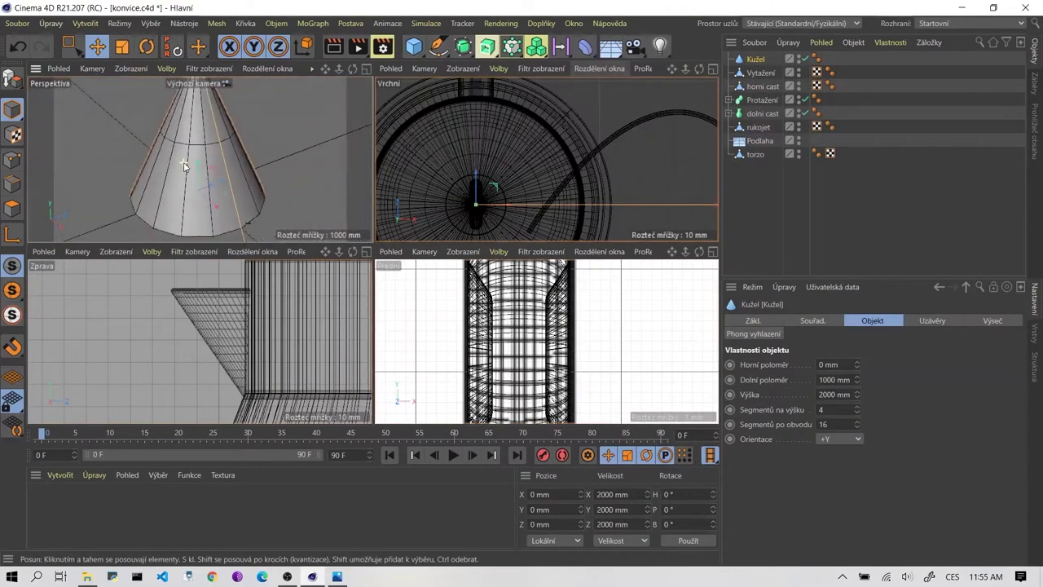
pyautogui.scroll(2, 172, 146)
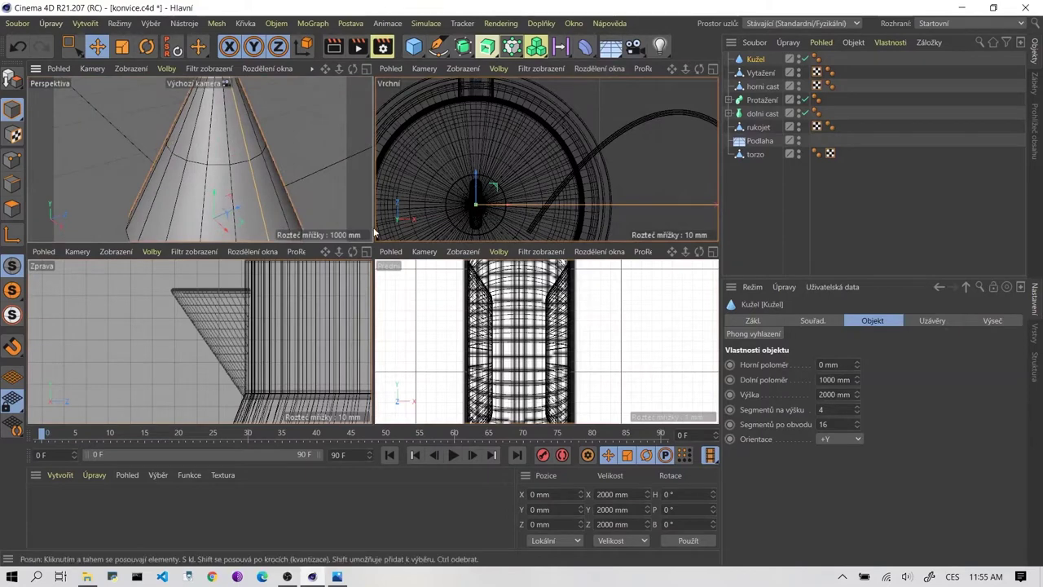
pyautogui.scroll(-2, 172, 146)
# Try rotating the cone, undo it back to 0°, and reselect the cone.
pyautogui.click(147, 51)
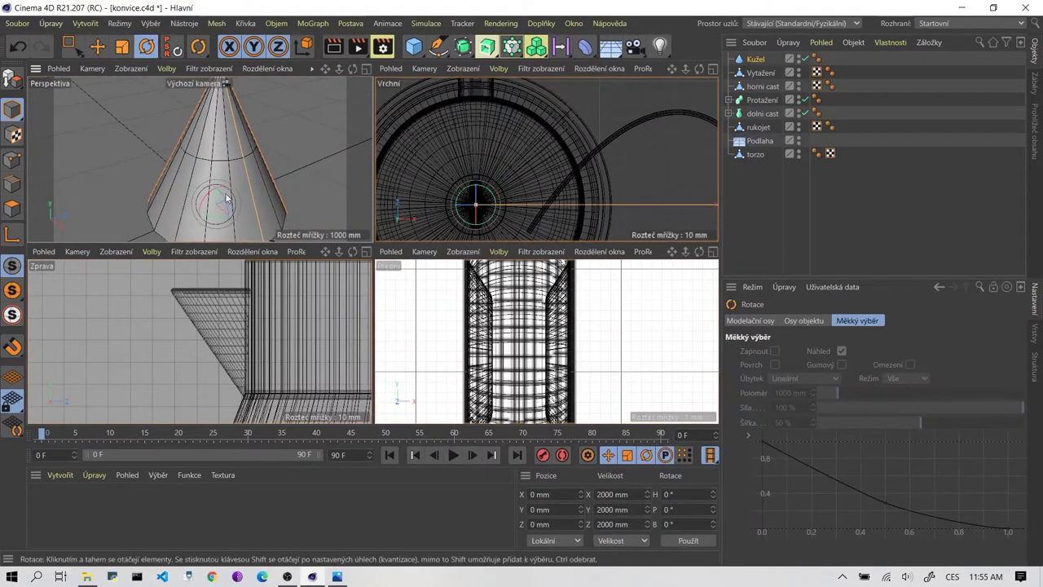
pyautogui.moveTo(221, 197); pyautogui.dragTo(217, 201)
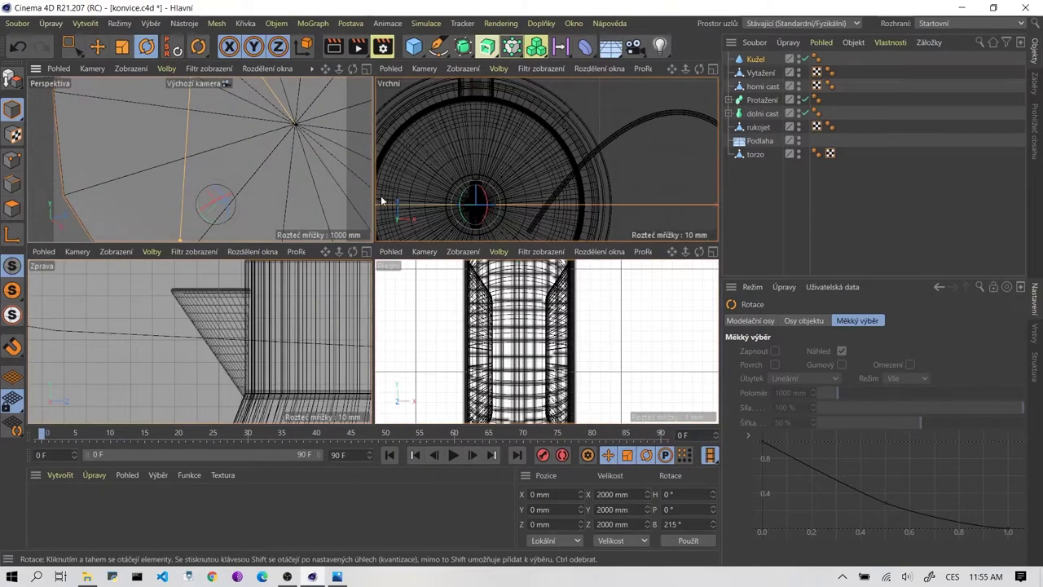
pyautogui.scroll(-3, 211, 127)
pyautogui.click(22, 49)
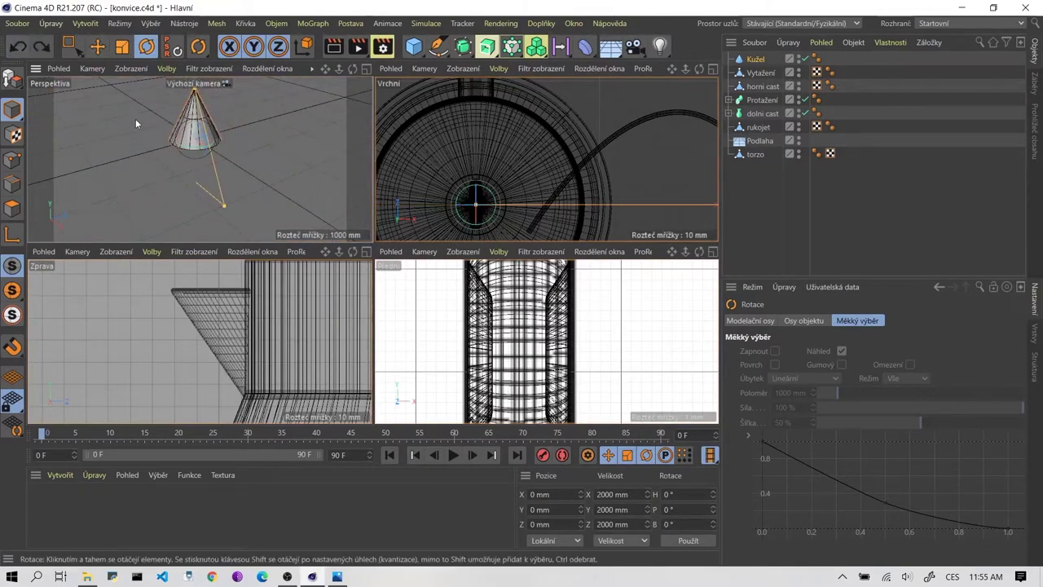
pyautogui.hotkey('ctrl', 'shift', 'z')
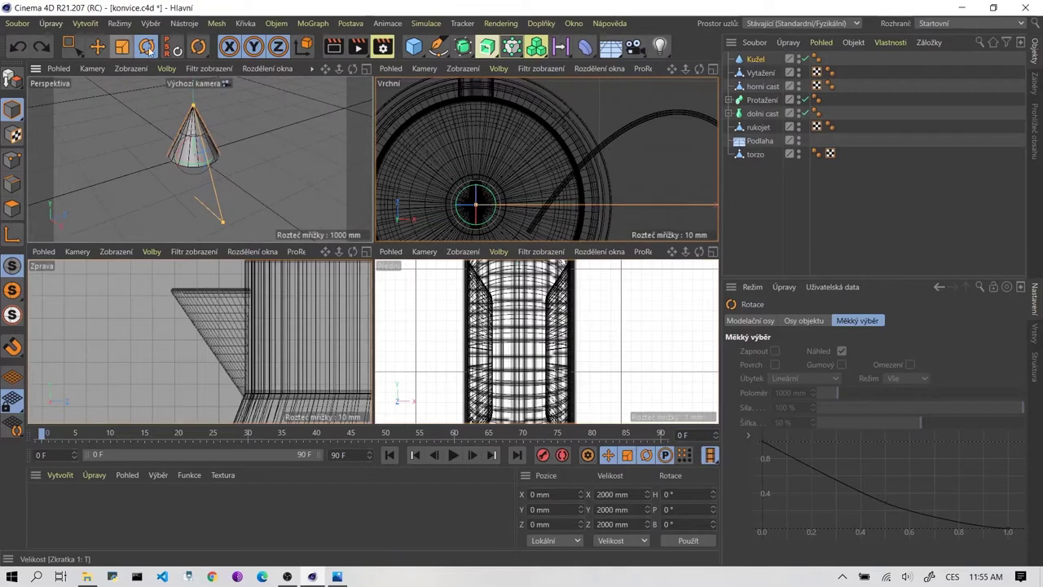
pyautogui.click(272, 149)
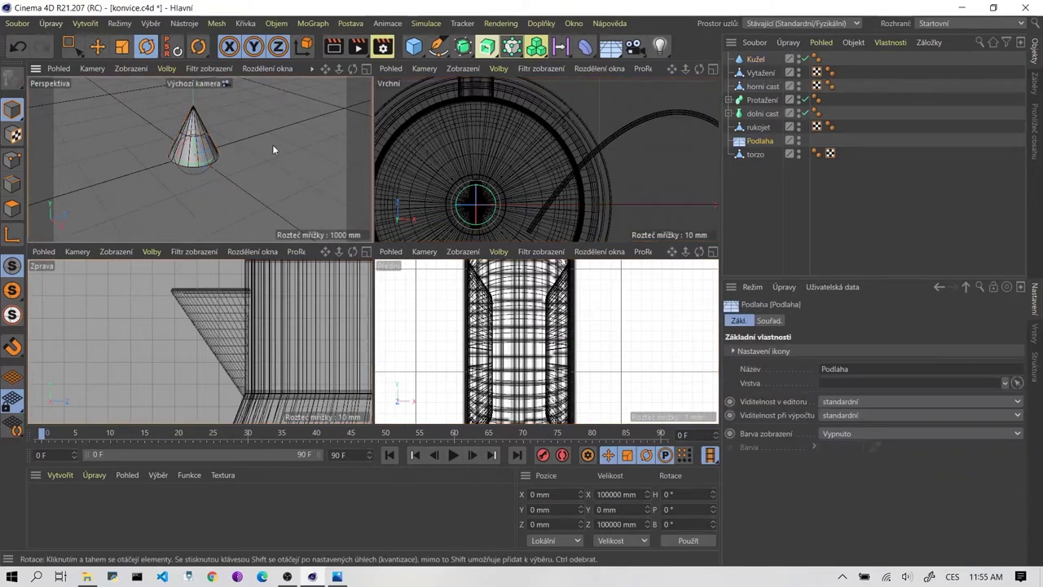
pyautogui.click(193, 114)
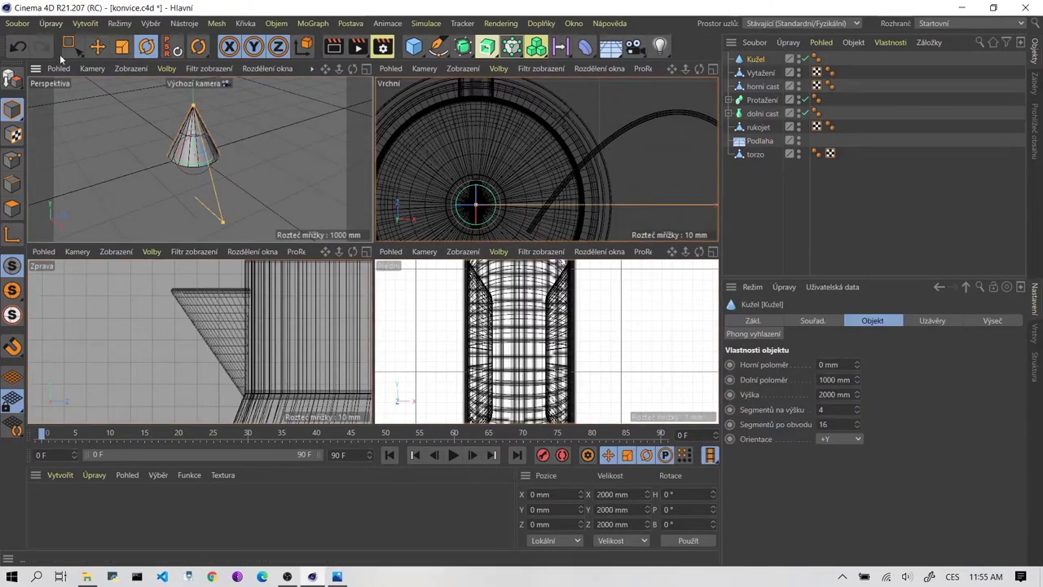
# Rotate the cone to B 180° so it points upside down.
pyautogui.scroll(5, 174, 154)
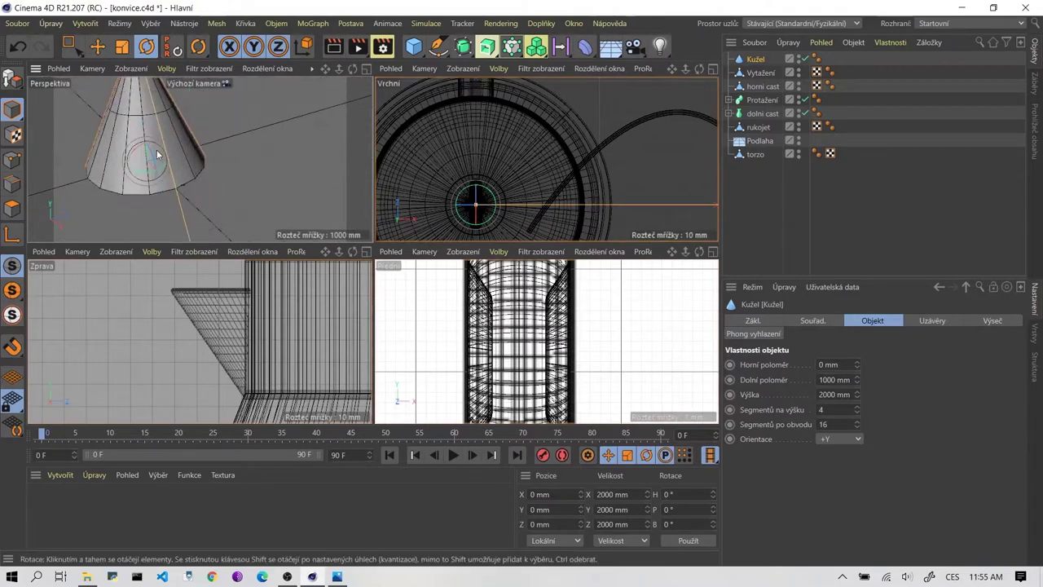
pyautogui.moveTo(150, 150)
pyautogui.mouseDown()
pyautogui.moveTo(132, 236)
pyautogui.moveTo(118, 235)
pyautogui.mouseUp()
pyautogui.scroll(-4, 186, 195)
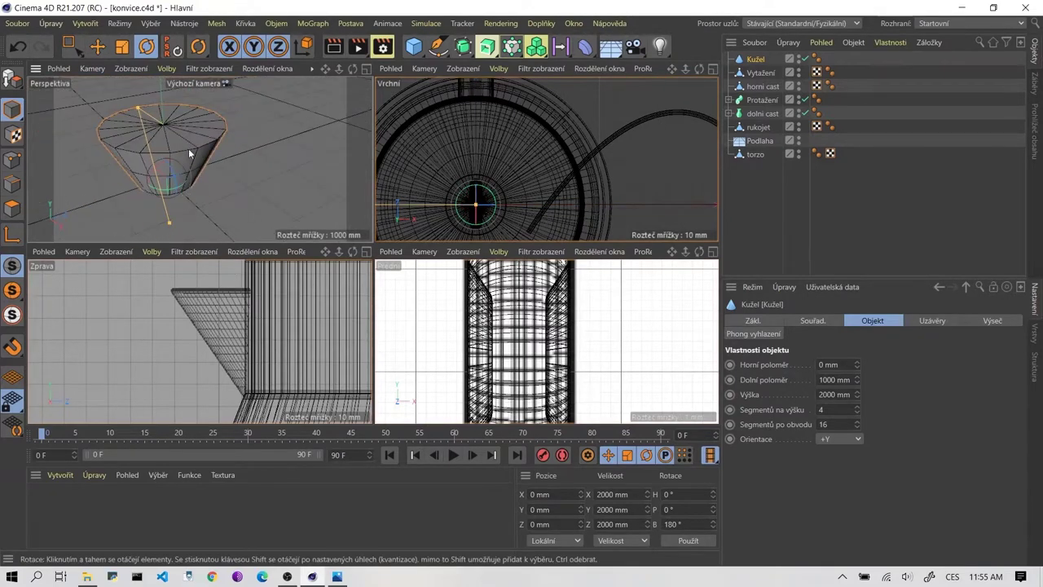
pyautogui.click(144, 47)
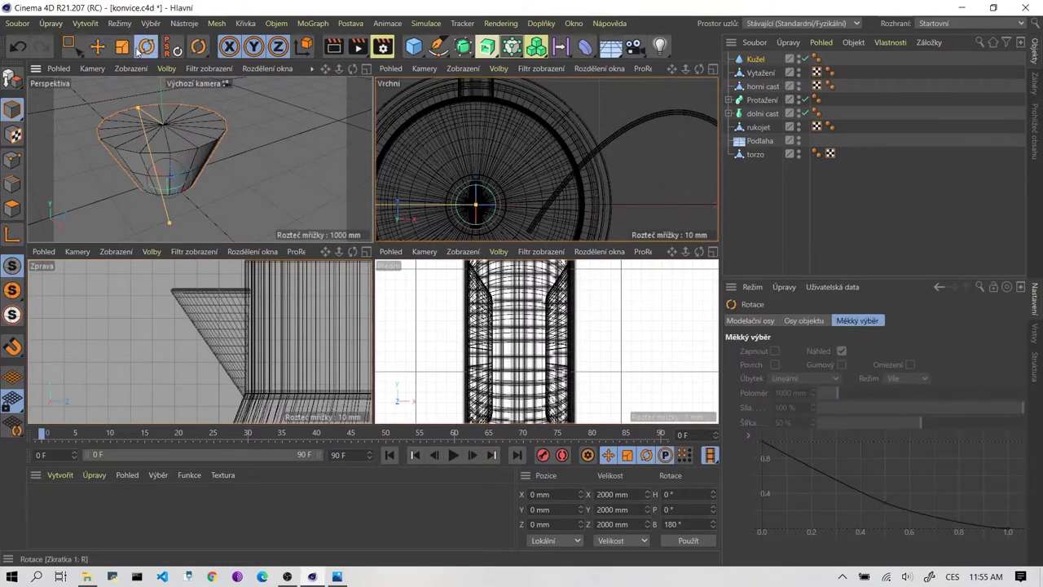
# Scale the cone down to 46.4 mm on every axis.
pyautogui.click(122, 47)
pyautogui.moveTo(186, 140)
pyautogui.mouseDown()
pyautogui.moveTo(109, 207)
pyautogui.moveTo(166, 176)
pyautogui.mouseUp()
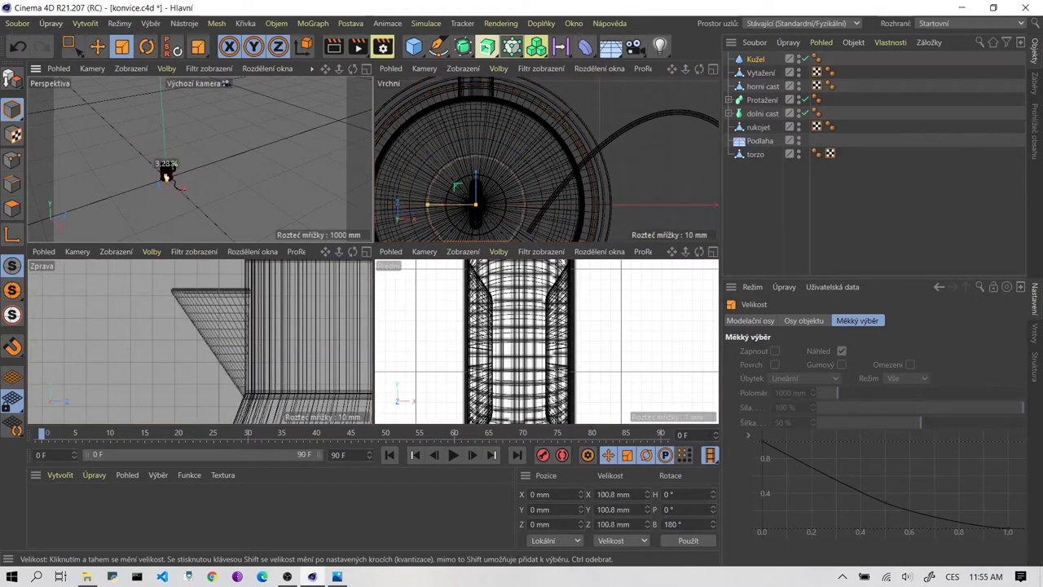
pyautogui.moveTo(167, 176); pyautogui.dragTo(167, 173)
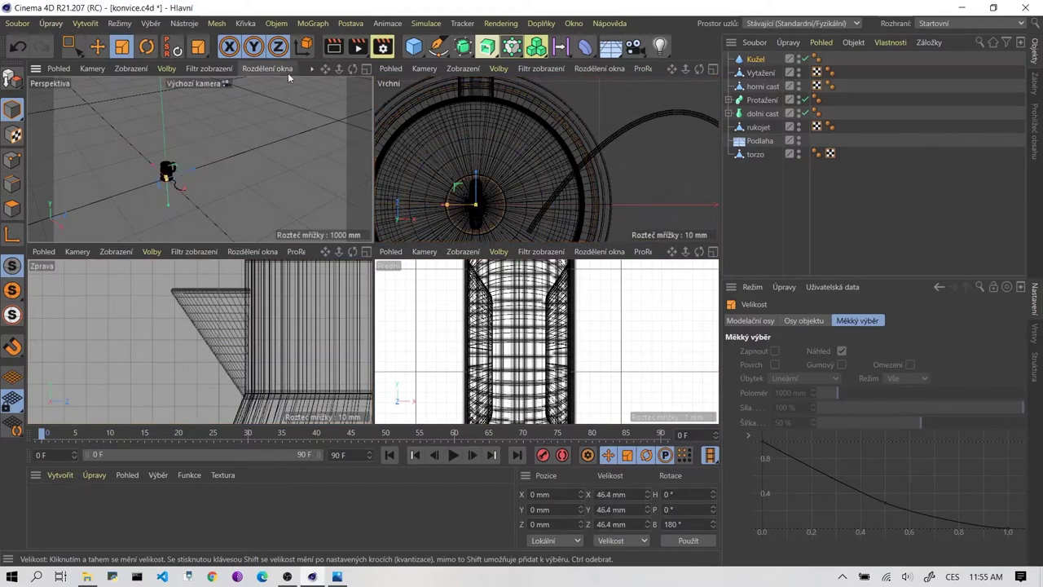
pyautogui.click(98, 49)
pyautogui.scroll(5, 139, 132)
# Raise the cone up to the top of the kettle body in the perspective view.
pyautogui.middleClick(165, 161)
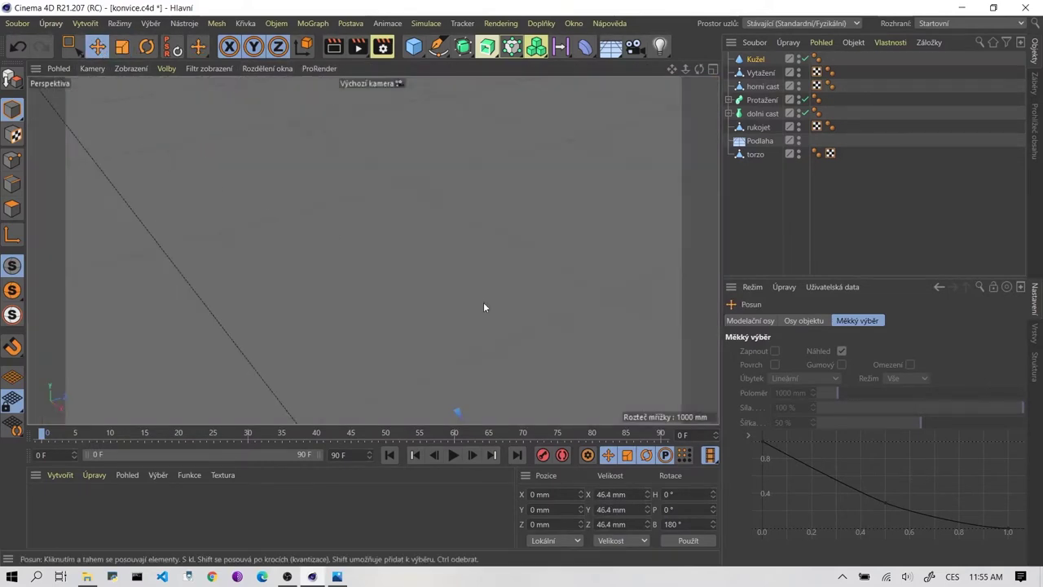
pyautogui.scroll(-3, 484, 304)
pyautogui.scroll(-3, 426, 225)
pyautogui.scroll(-2, 452, 250)
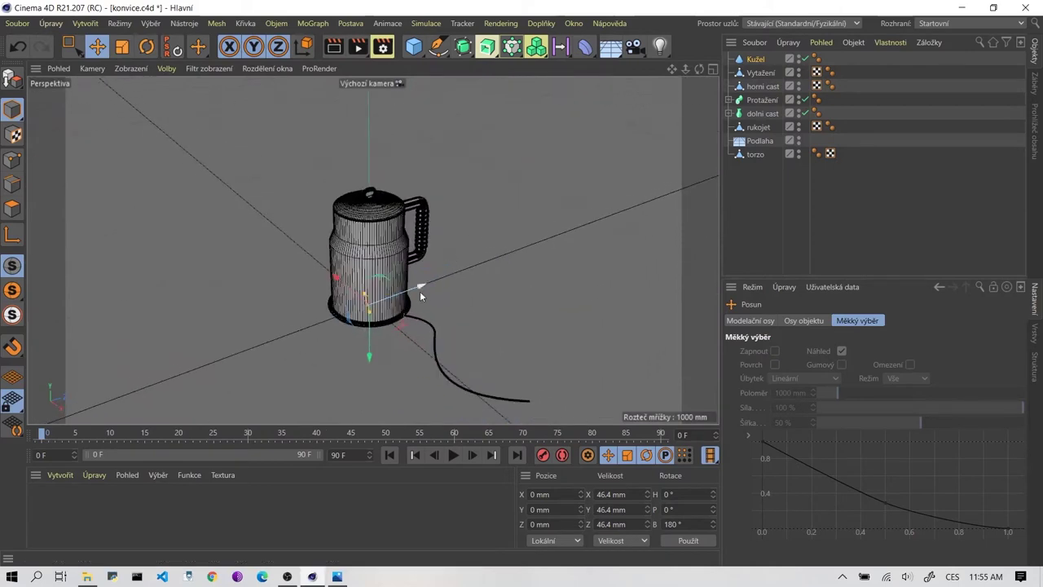
pyautogui.moveTo(374, 348); pyautogui.dragTo(375, 241)
pyautogui.middleClick(375, 240)
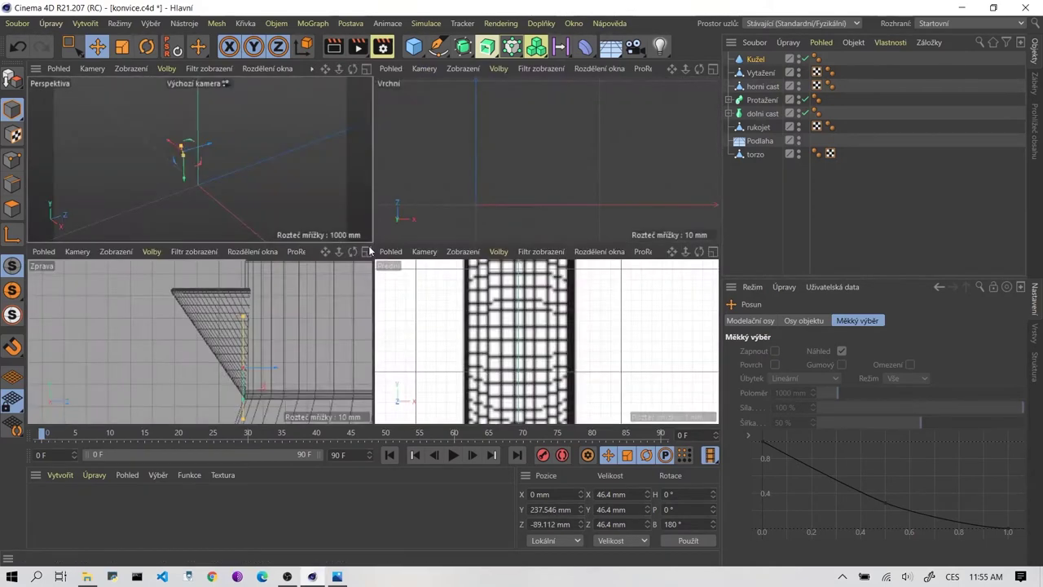
# Nudge the cone up about 9 mm in the side view to Y 247.724 mm.
pyautogui.scroll(2, 217, 326)
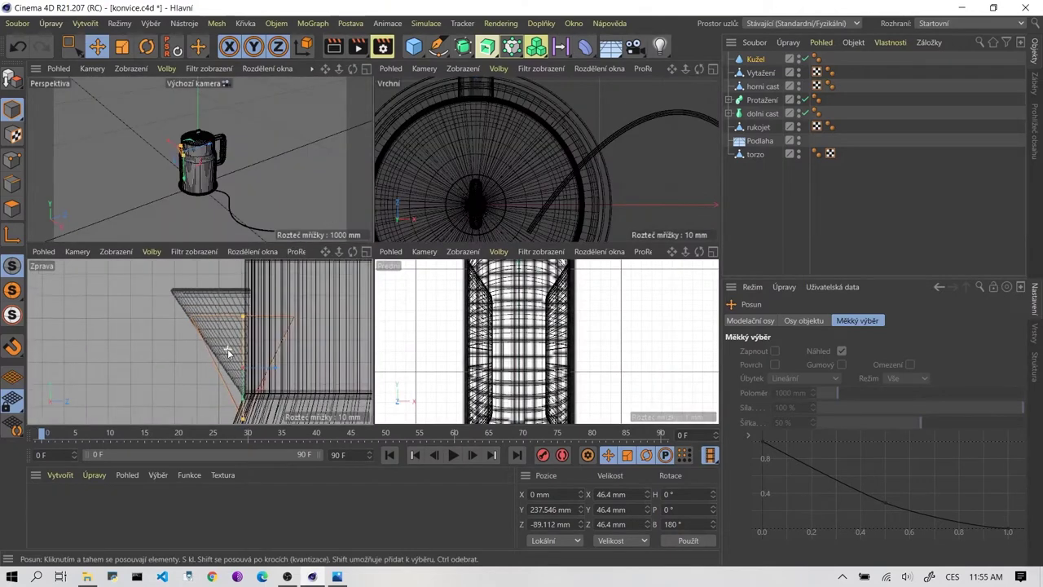
pyautogui.middleClick(212, 302)
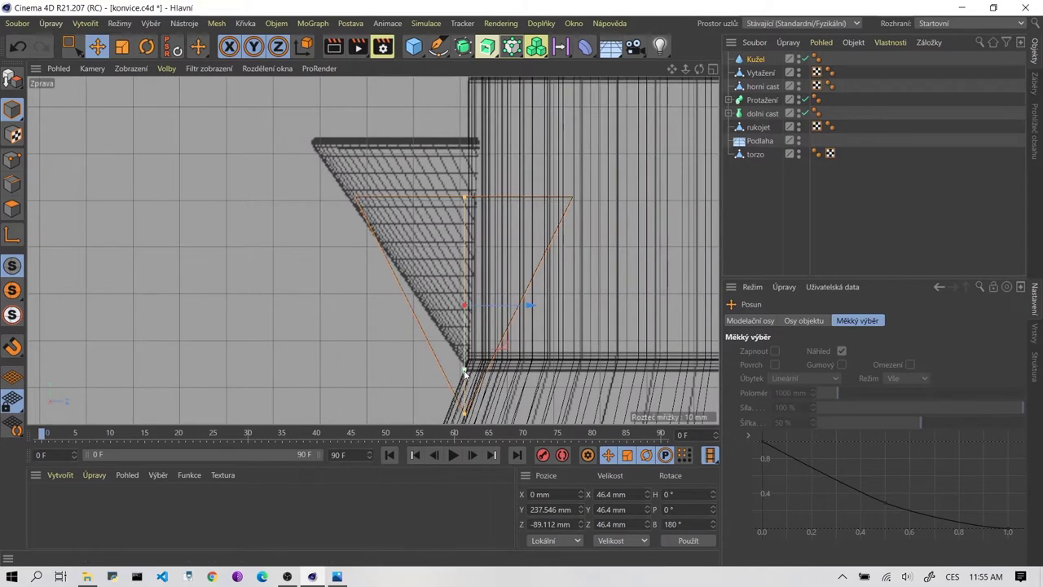
pyautogui.moveTo(465, 369); pyautogui.dragTo(475, 326)
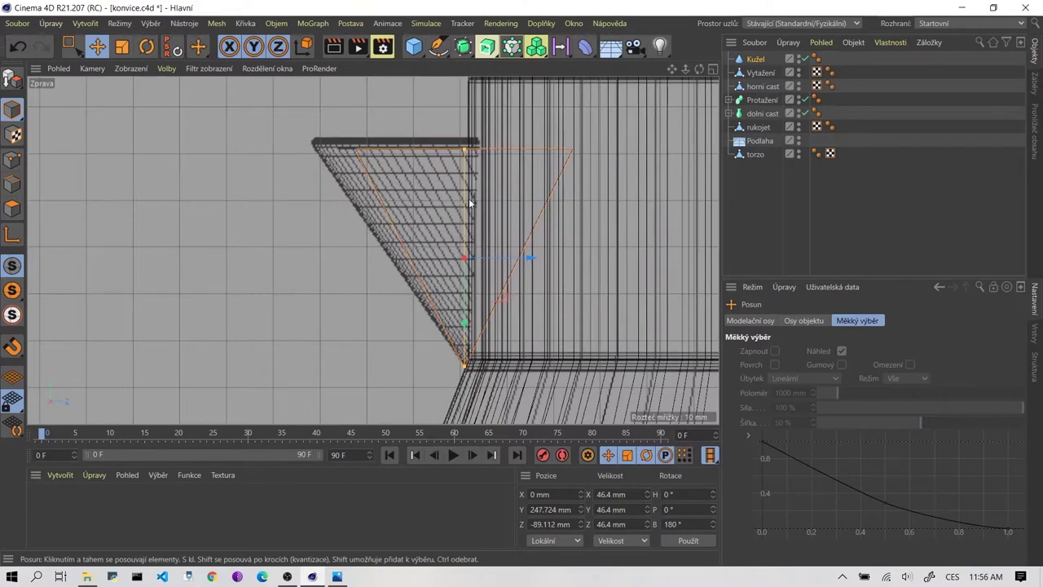
pyautogui.middleClick(395, 202)
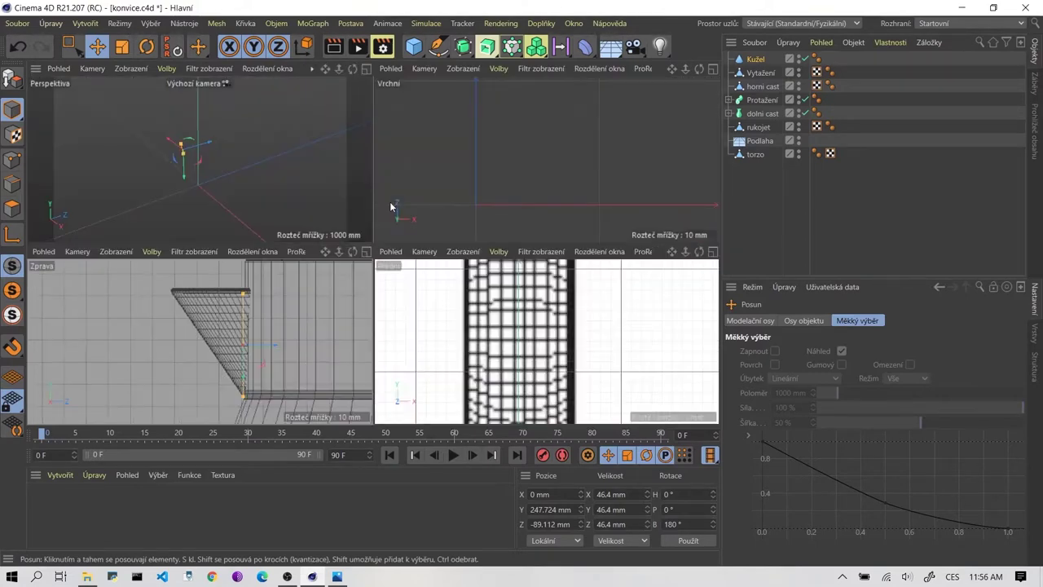
pyautogui.scroll(3, 183, 155)
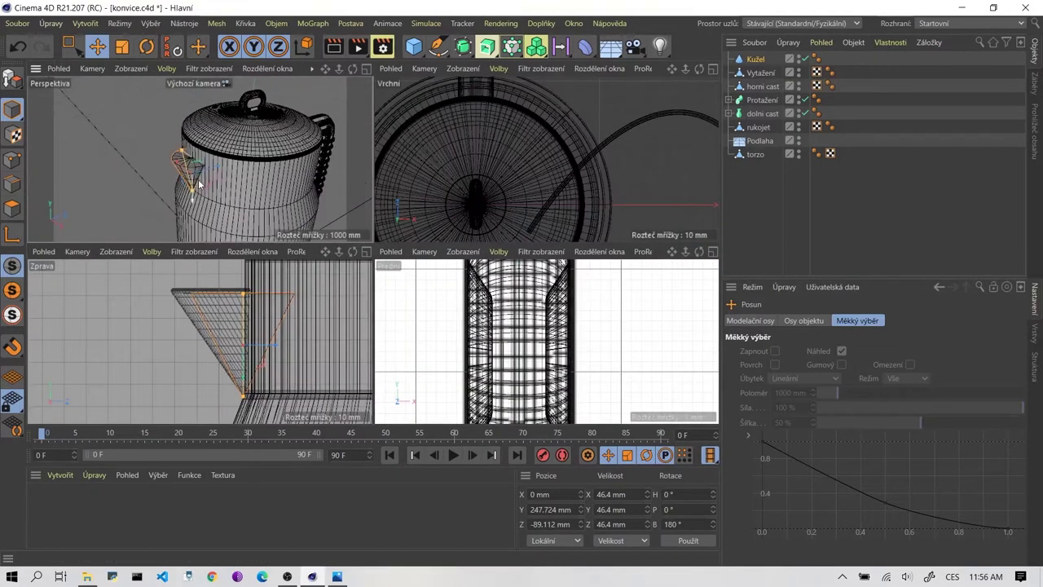
pyautogui.scroll(3, 191, 173)
# Resize the cone to 73.7 mm wide, 52.3 mm tall, and shift it to Z −85.98 mm.
pyautogui.moveTo(166, 121); pyautogui.dragTo(159, 117)
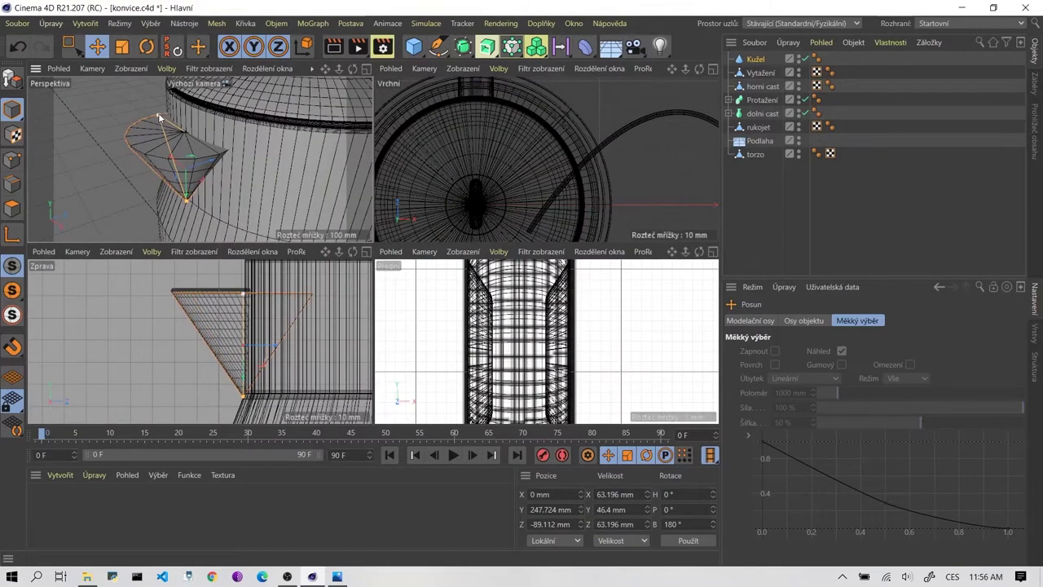
pyautogui.moveTo(159, 118); pyautogui.dragTo(157, 116)
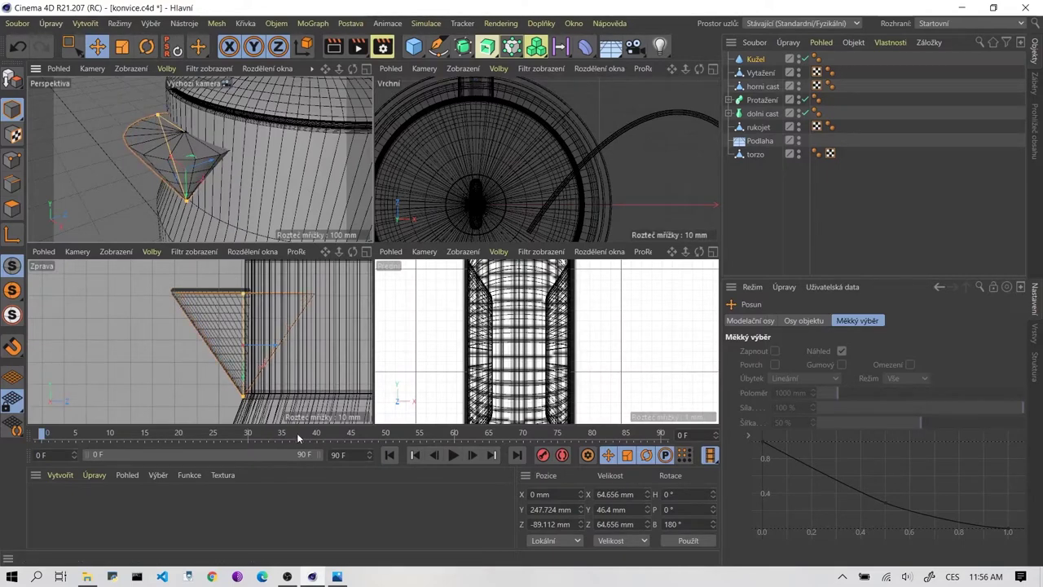
pyautogui.moveTo(243, 399); pyautogui.dragTo(244, 405)
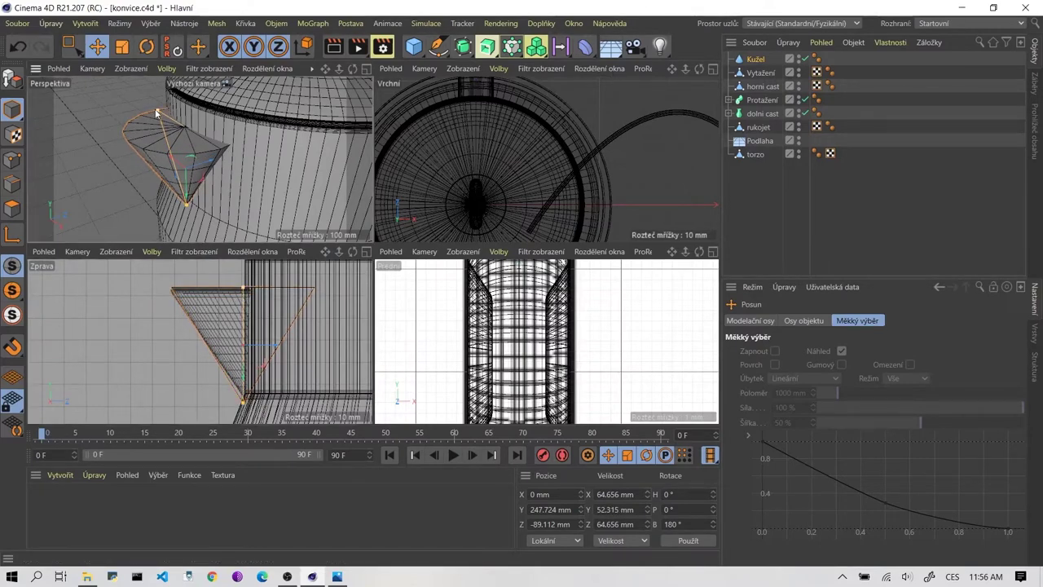
pyautogui.moveTo(159, 110); pyautogui.dragTo(152, 108)
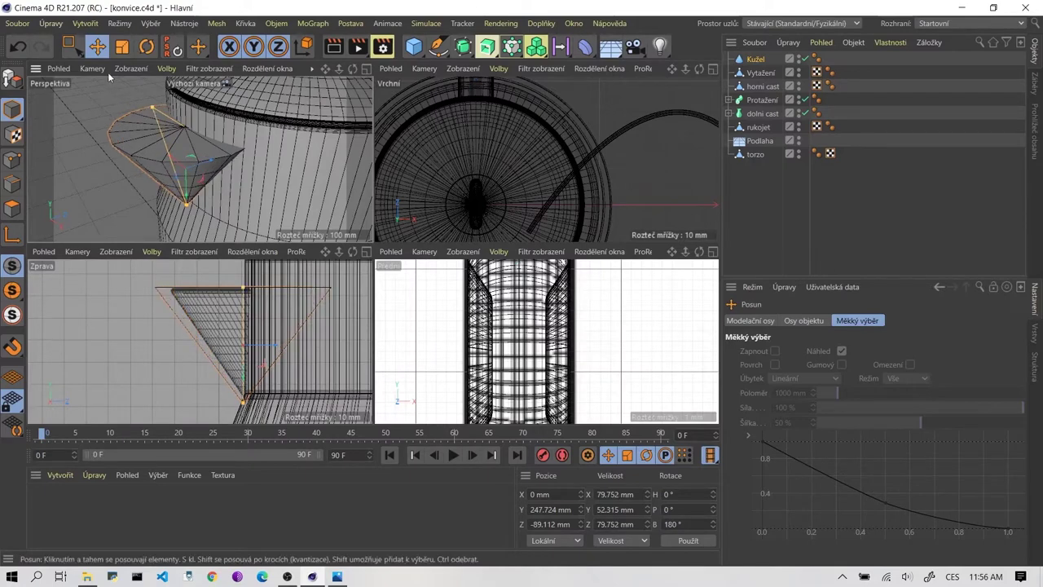
pyautogui.moveTo(263, 350); pyautogui.dragTo(273, 350)
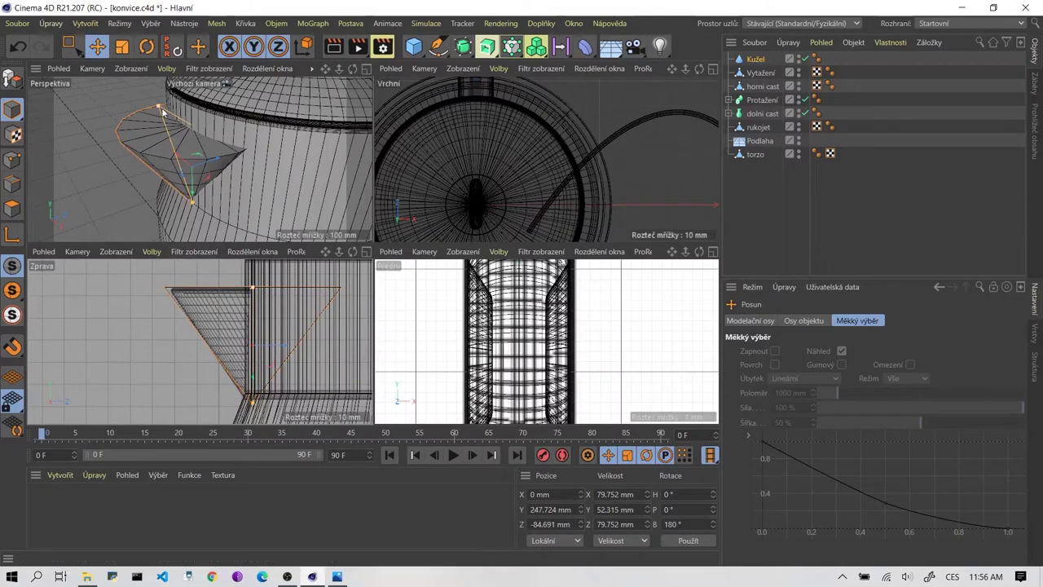
pyautogui.moveTo(160, 104); pyautogui.dragTo(161, 109)
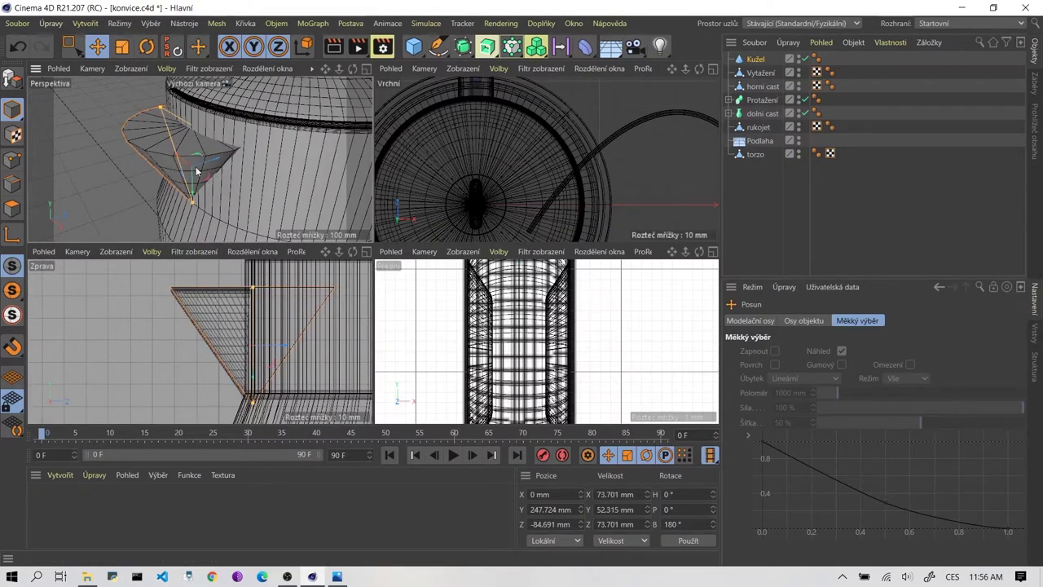
pyautogui.moveTo(269, 360); pyautogui.dragTo(278, 356)
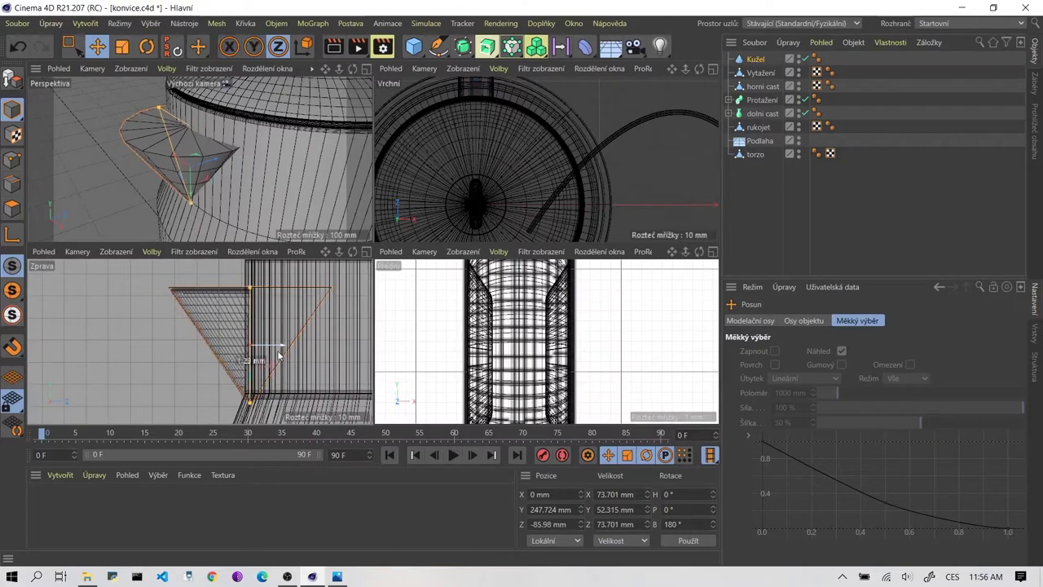
pyautogui.scroll(2, 249, 305)
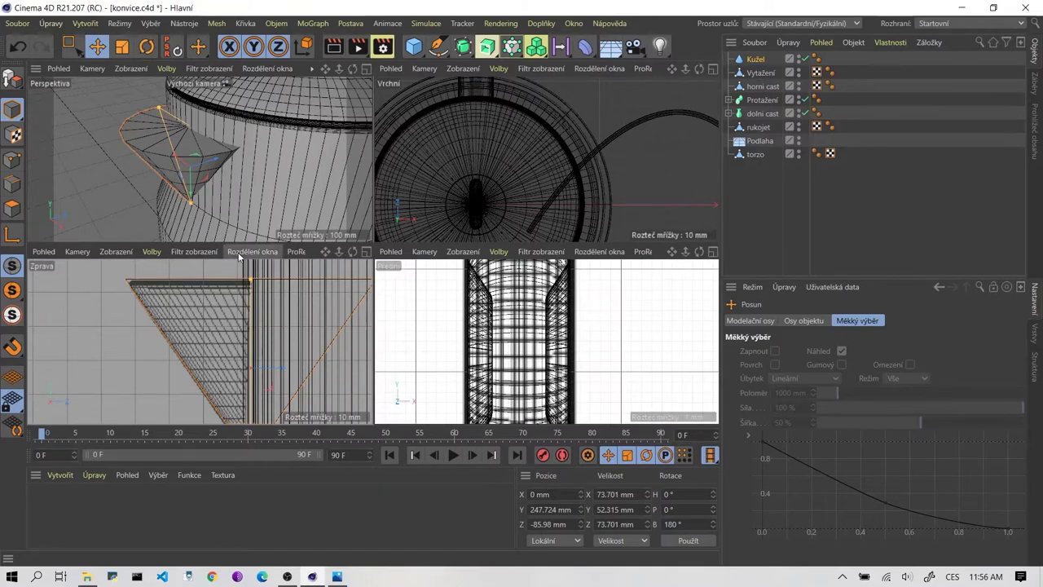
pyautogui.scroll(-1, 237, 334)
pyautogui.scroll(-1, 229, 343)
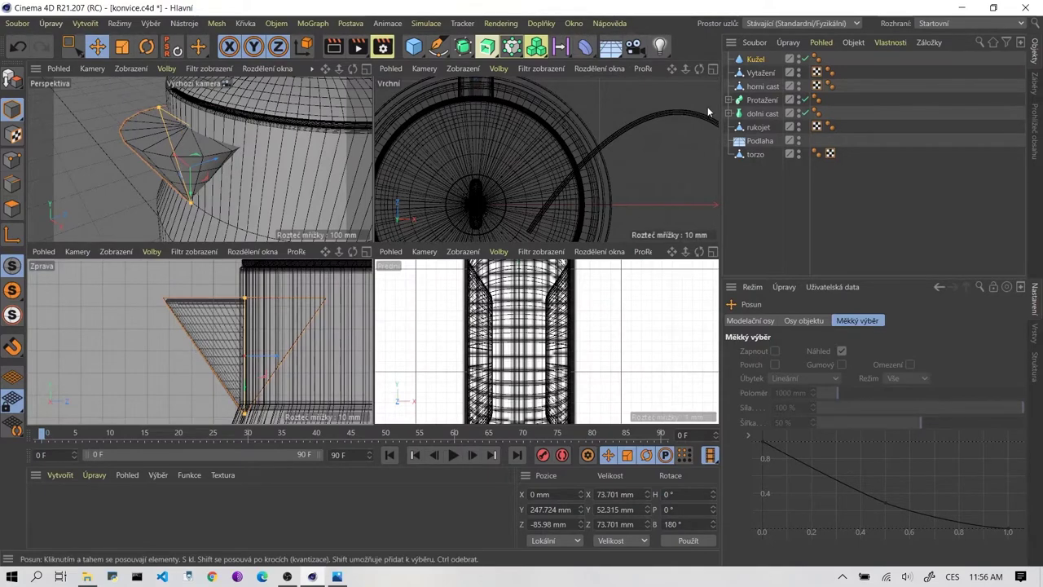
# Give the cone 100 rotation segments and 1 height segment.
pyautogui.click(757, 59)
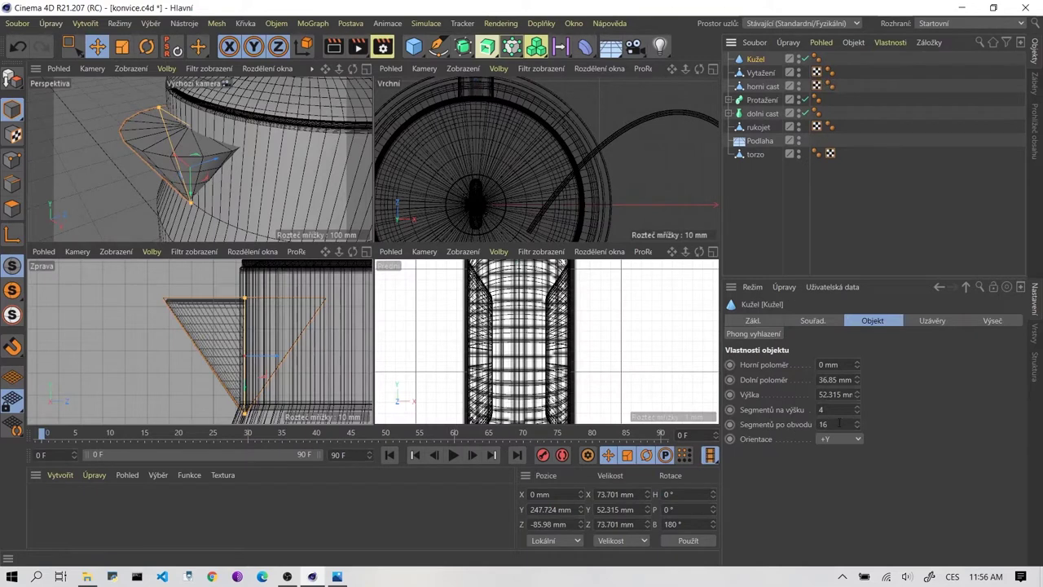
pyautogui.click(790, 424)
pyautogui.write('0')
pyautogui.press('Return')
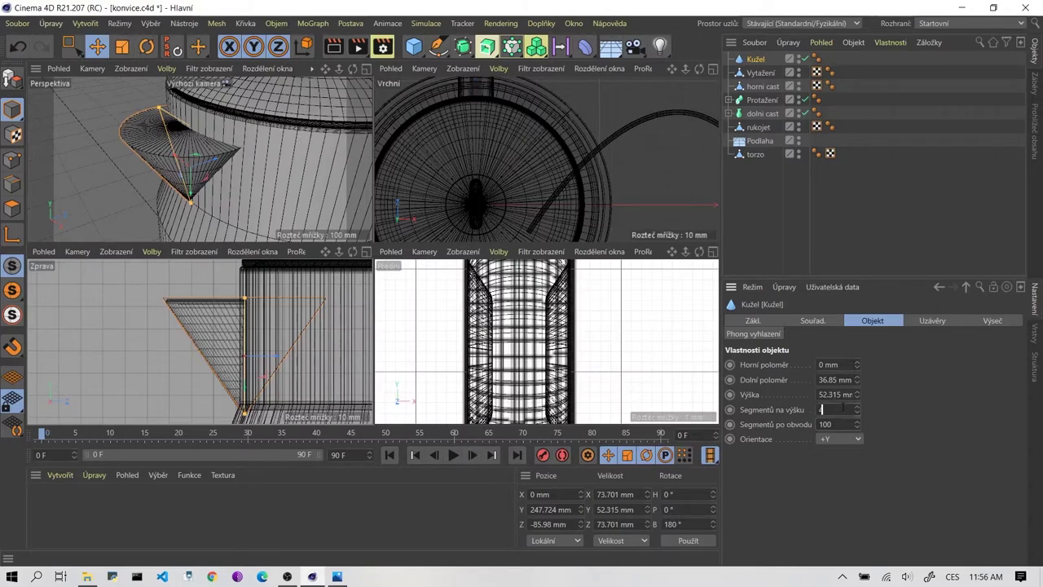
pyautogui.write('1')
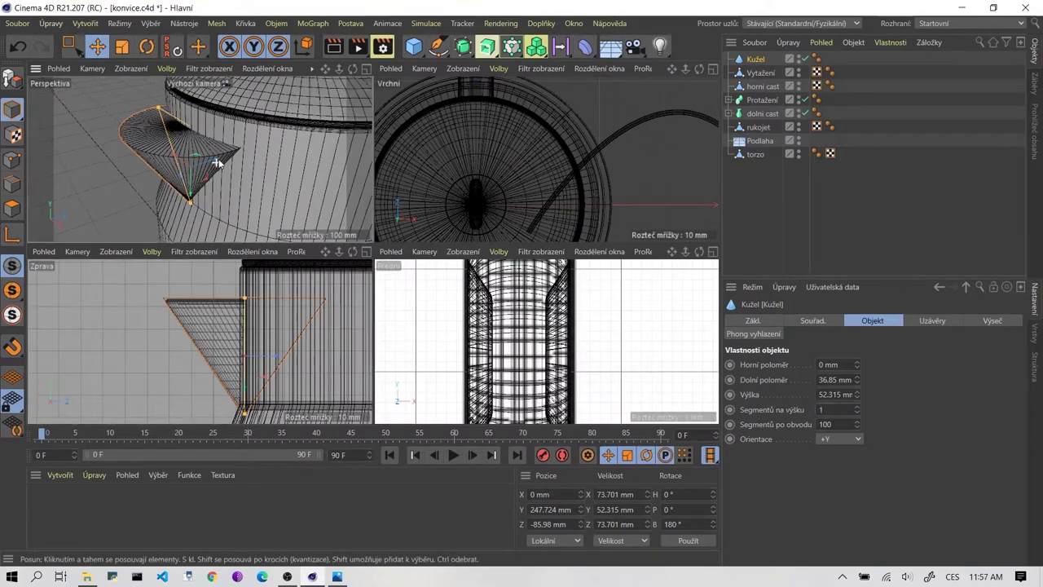
# Turn off the cone's Uzávěry caps.
pyautogui.moveTo(245, 163)
pyautogui.keyDown('alt'); pyautogui.mouseDown()
pyautogui.moveTo(242, 124)
pyautogui.moveTo(237, 134)
pyautogui.mouseUp(); pyautogui.keyUp('alt')
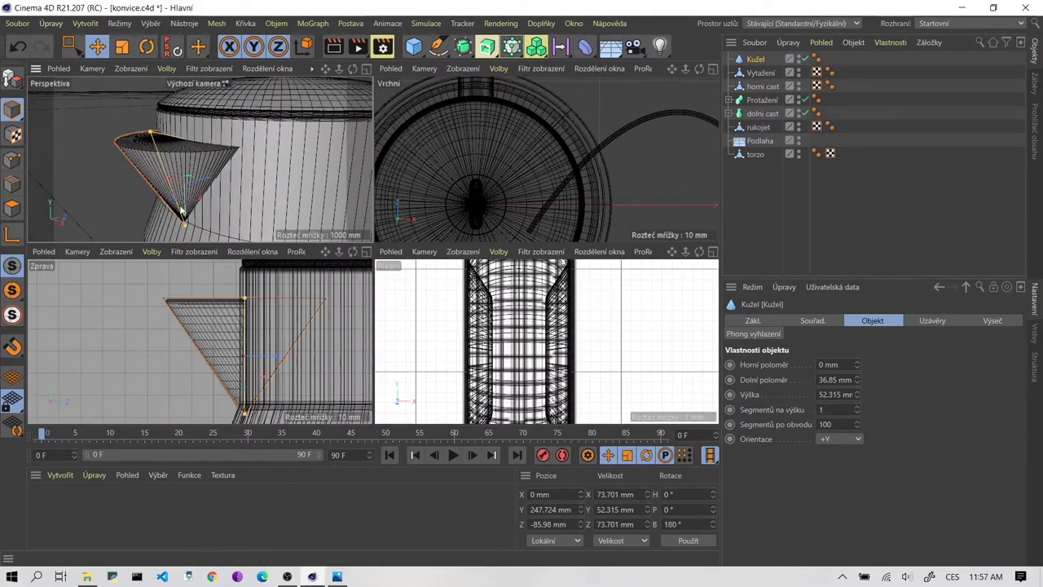
pyautogui.moveTo(179, 176)
pyautogui.keyDown('alt'); pyautogui.mouseDown()
pyautogui.moveTo(209, 202)
pyautogui.moveTo(263, 198)
pyautogui.moveTo(240, 197)
pyautogui.mouseUp(); pyautogui.keyUp('alt')
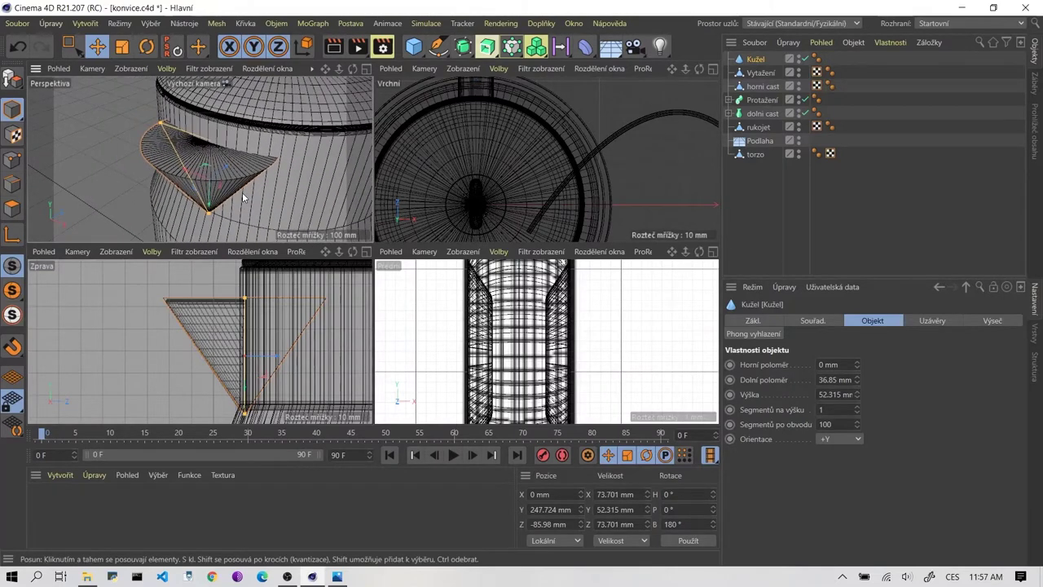
pyautogui.click(929, 321)
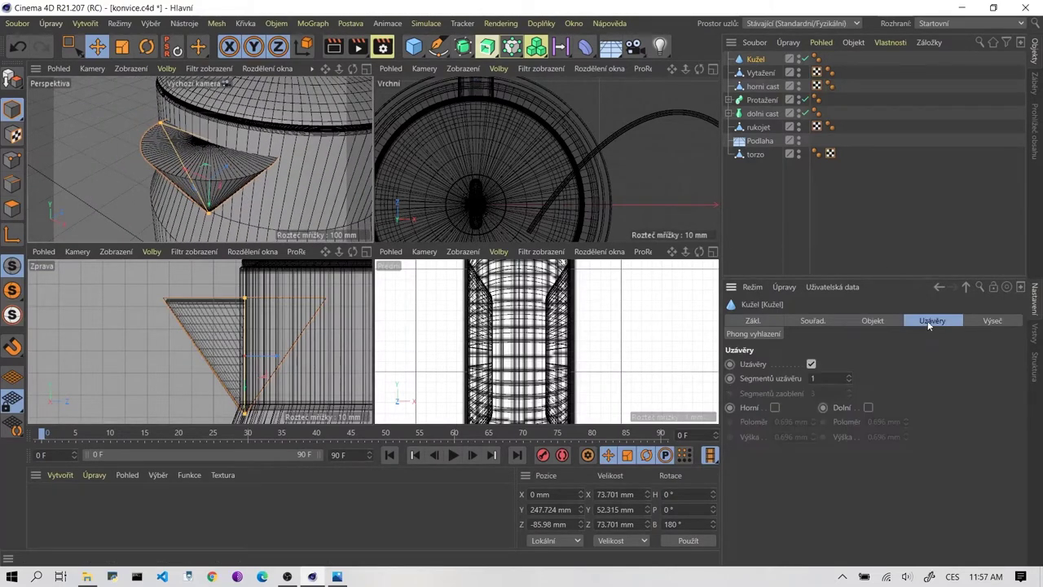
pyautogui.click(811, 363)
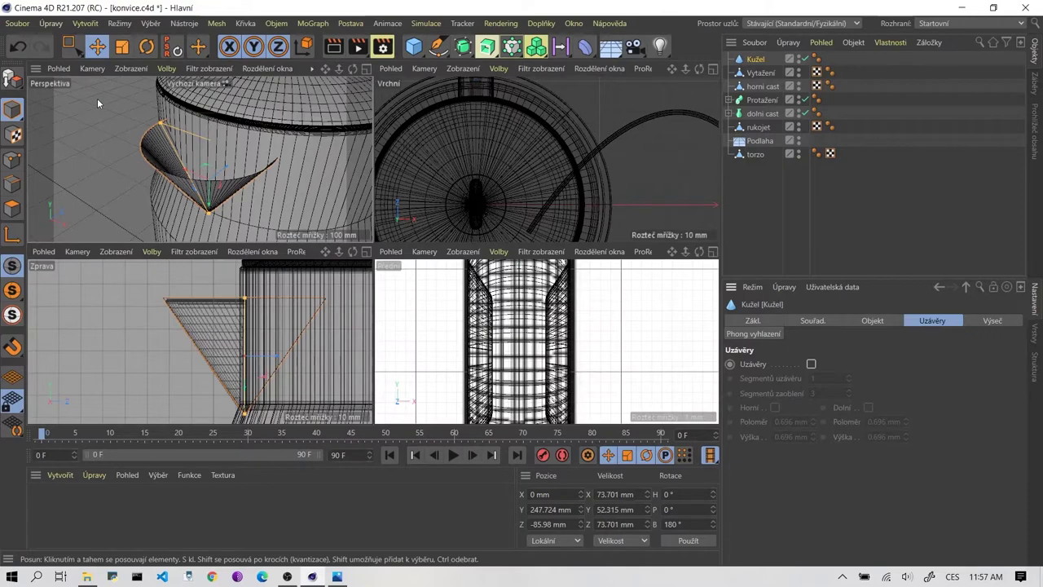
# Pull the cone outward from the kettle body to Z −159.153 mm.
pyautogui.scroll(5, 156, 166)
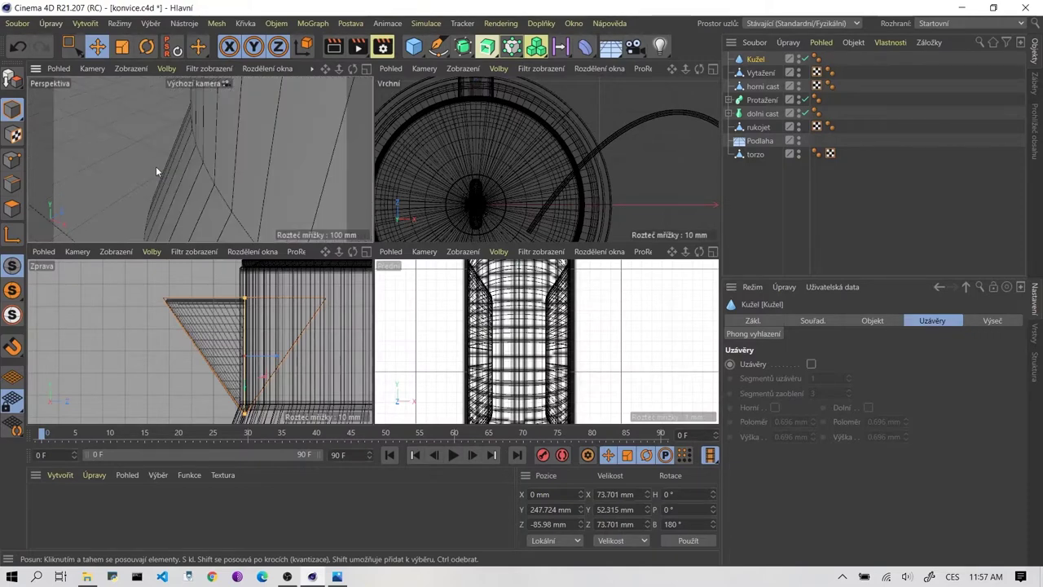
pyautogui.scroll(-3, 155, 167)
pyautogui.scroll(2, 163, 168)
pyautogui.middleClick(176, 169)
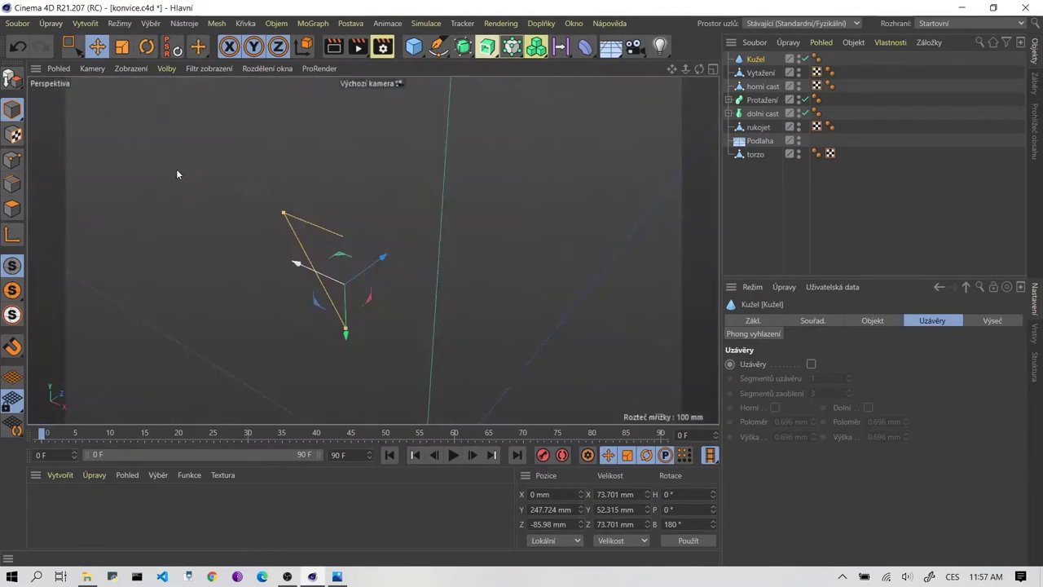
pyautogui.scroll(3, 330, 270)
pyautogui.scroll(-2, 331, 243)
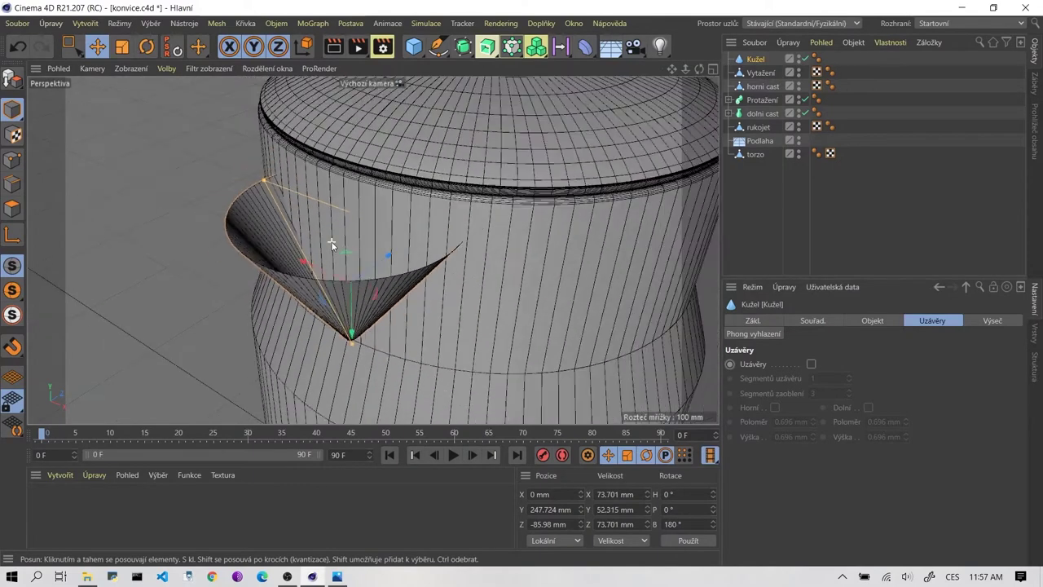
pyautogui.click(97, 46)
pyautogui.scroll(-1, 429, 221)
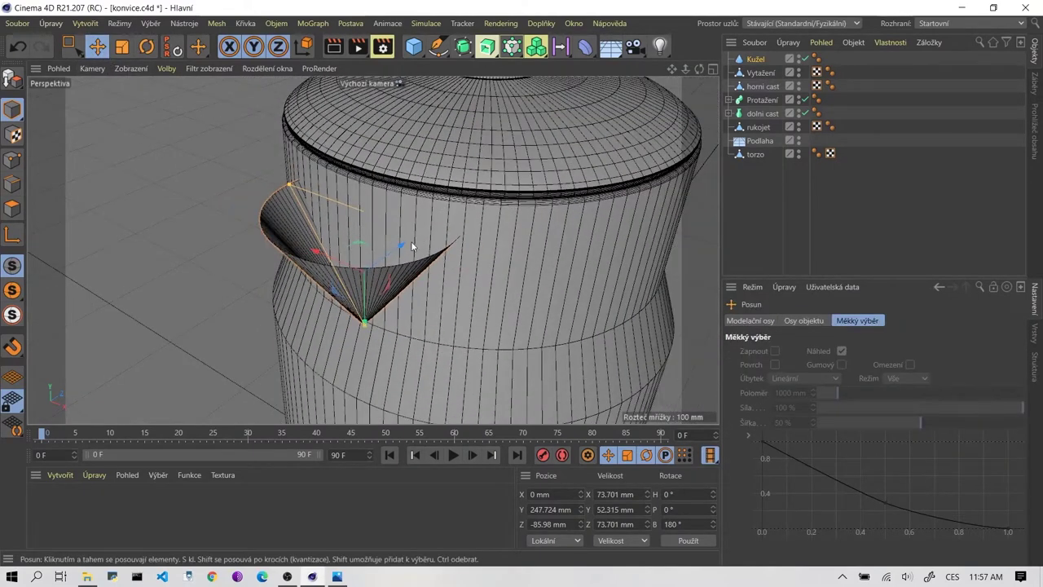
pyautogui.moveTo(412, 246)
pyautogui.mouseDown()
pyautogui.moveTo(262, 342)
pyautogui.moveTo(366, 234)
pyautogui.mouseUp()
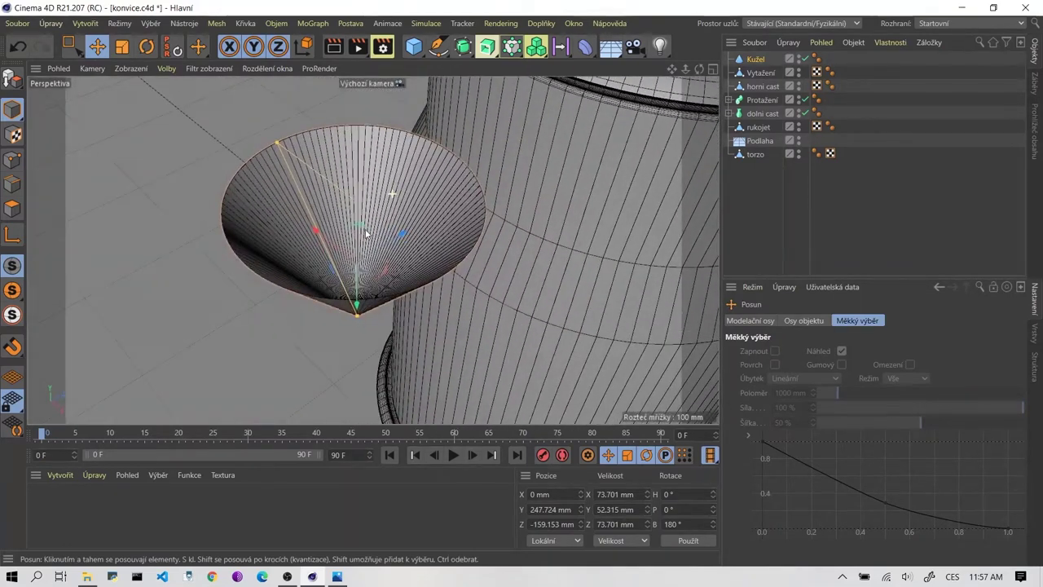
pyautogui.click(755, 59)
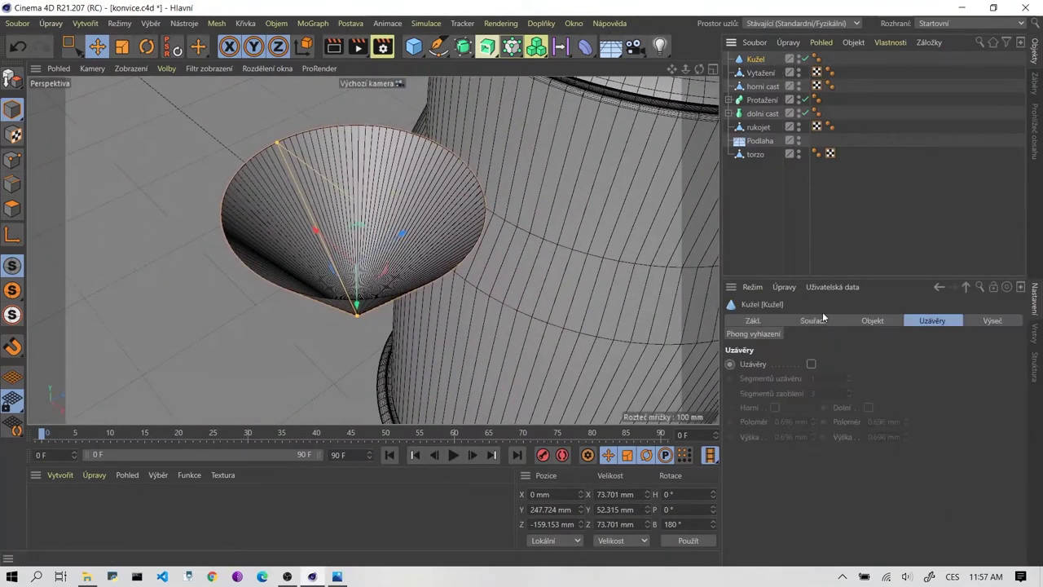
pyautogui.click(991, 321)
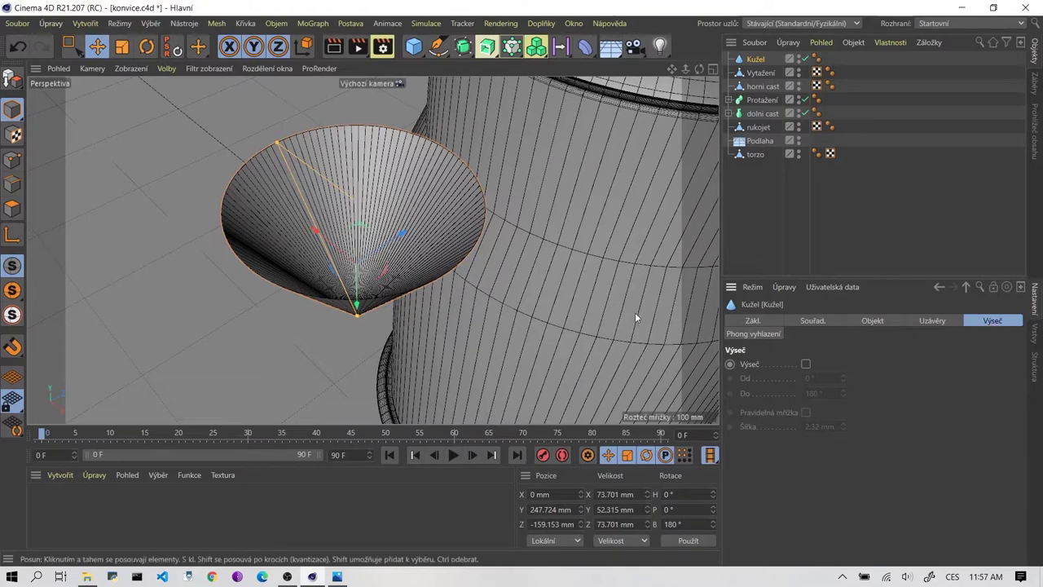
# Enable Výseč slicing on the spout cone with Od −200° and Do 10°.
pyautogui.click(806, 365)
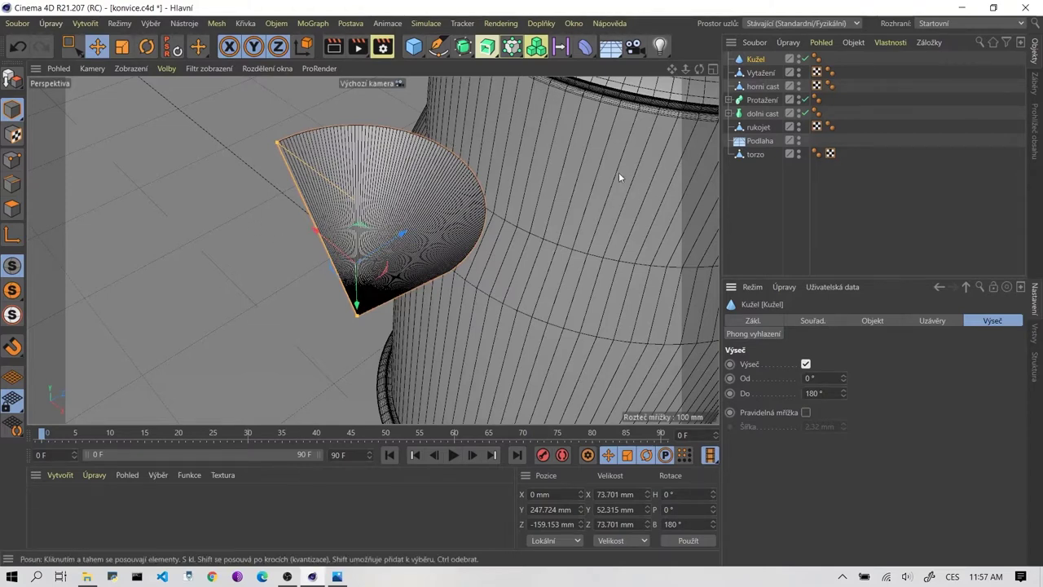
pyautogui.moveTo(843, 380)
pyautogui.mouseDown()
pyautogui.moveTo(835, 366)
pyautogui.moveTo(845, 440)
pyautogui.mouseUp()
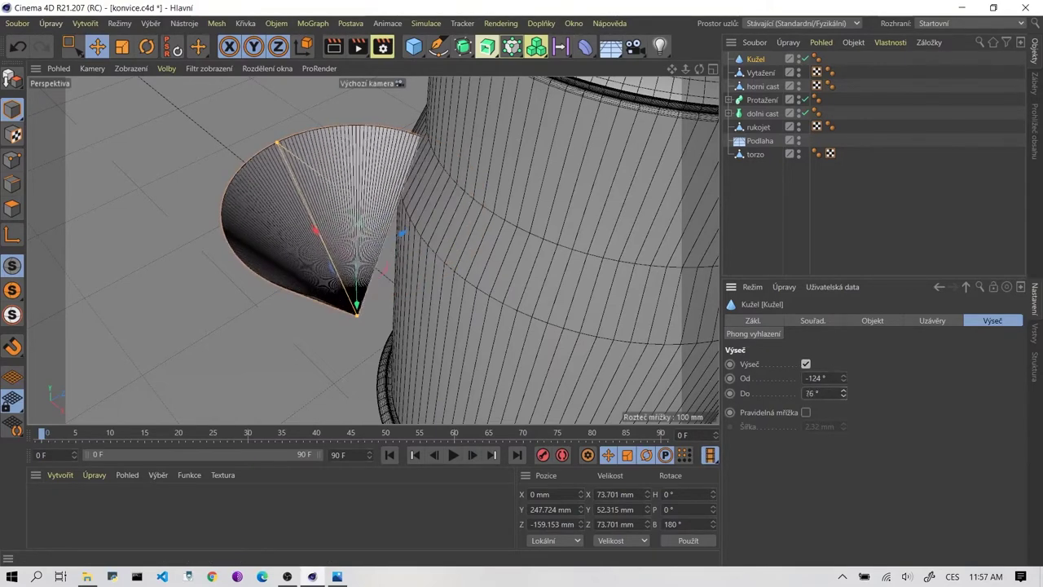
pyautogui.moveTo(845, 393); pyautogui.dragTo(843, 432)
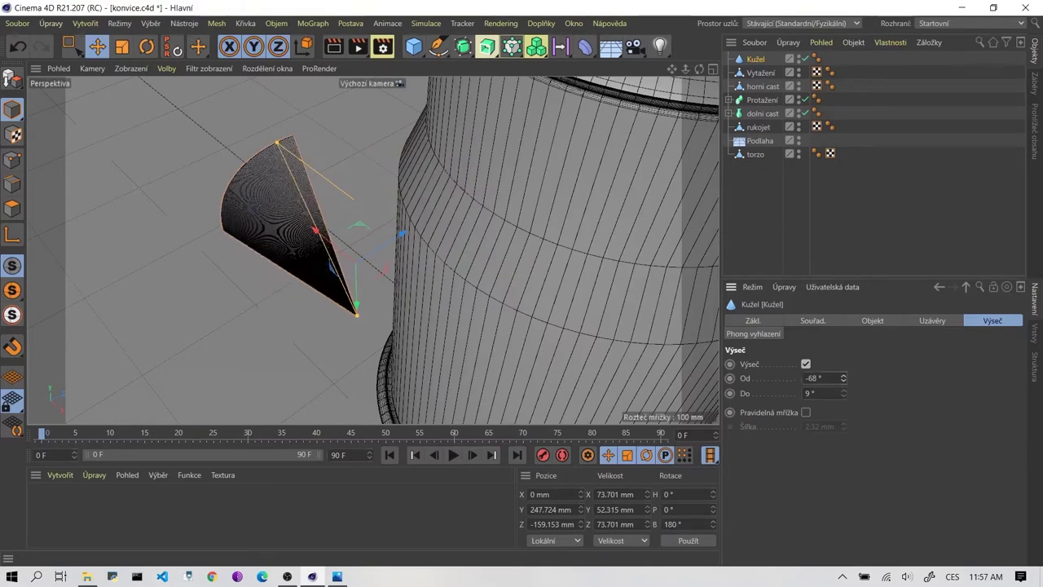
pyautogui.moveTo(843, 378); pyautogui.dragTo(844, 370)
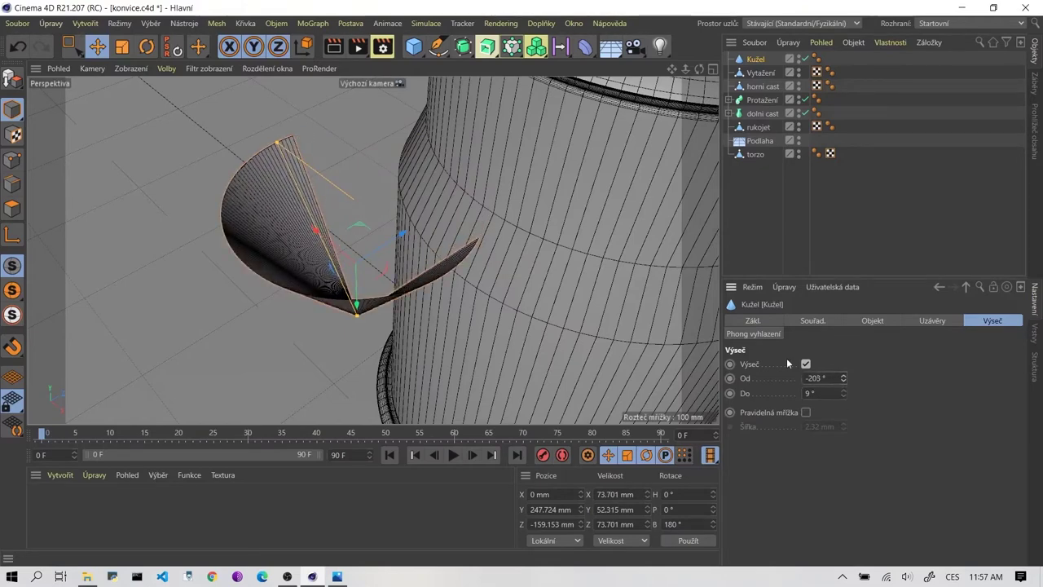
pyautogui.keyDown('alt'); pyautogui.moveTo(489, 218); pyautogui.dragTo(456, 233); pyautogui.keyUp('alt')
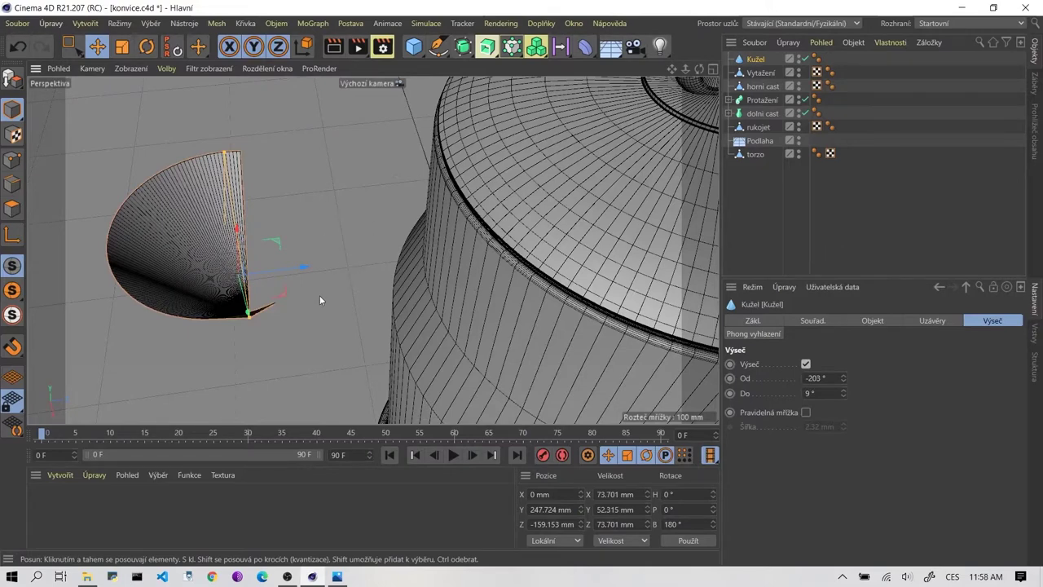
pyautogui.keyDown('alt'); pyautogui.moveTo(320, 300); pyautogui.dragTo(596, 326); pyautogui.keyUp('alt')
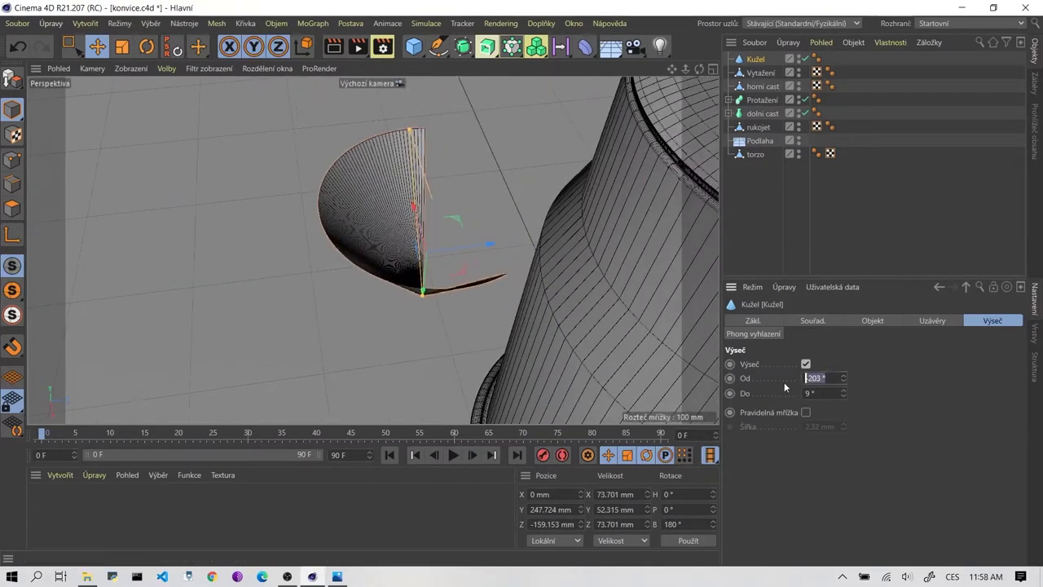
pyautogui.write('-20')
pyautogui.write('0')
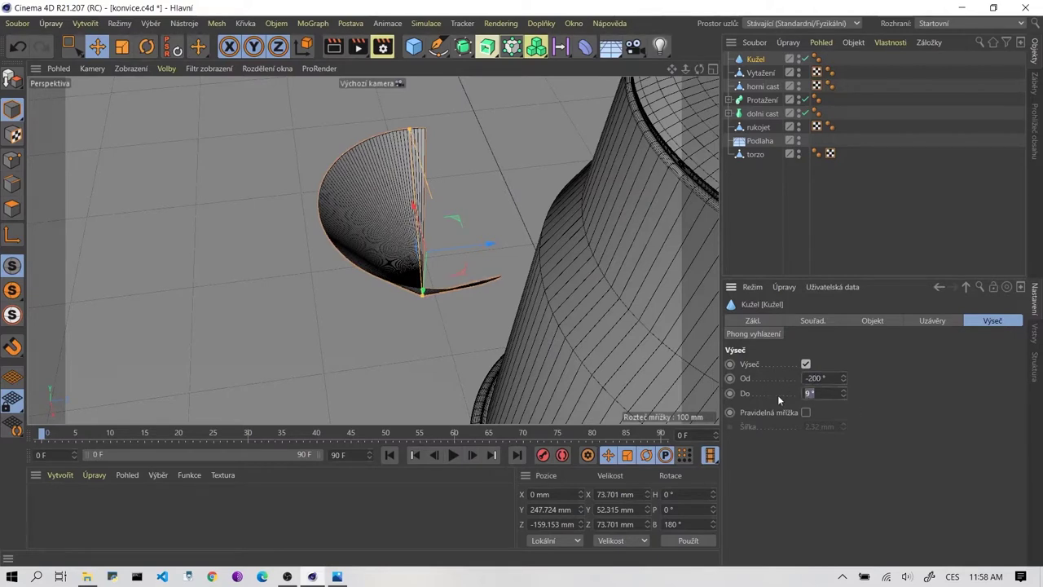
pyautogui.write('10')
pyautogui.press('Return')
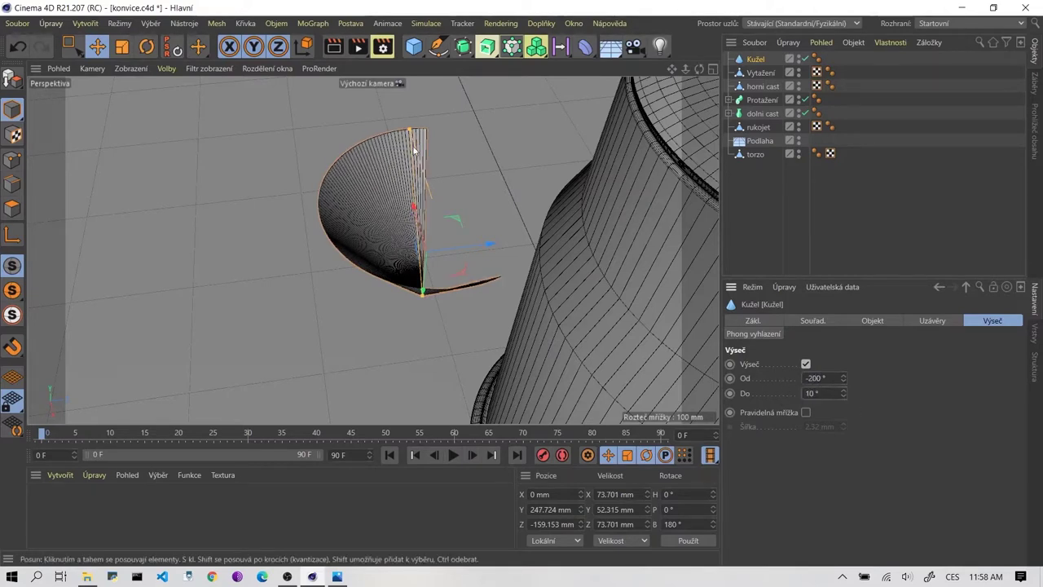
# Slide the sliced cone along Z in toward the kettle body in the side view.
pyautogui.click(205, 220)
pyautogui.keyDown('alt'); pyautogui.moveTo(293, 256); pyautogui.dragTo(392, 309); pyautogui.keyUp('alt')
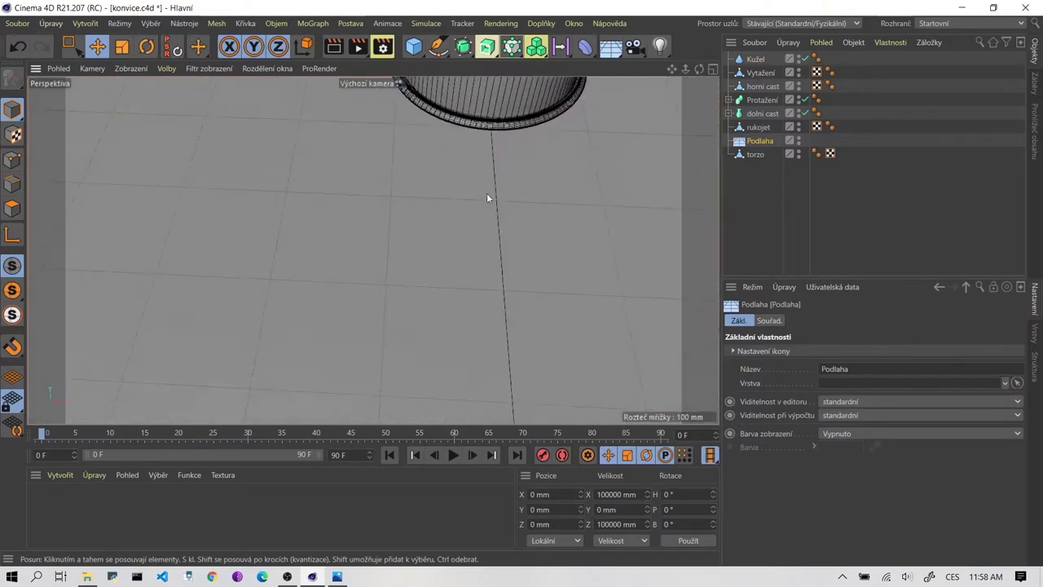
pyautogui.middleClick(391, 309)
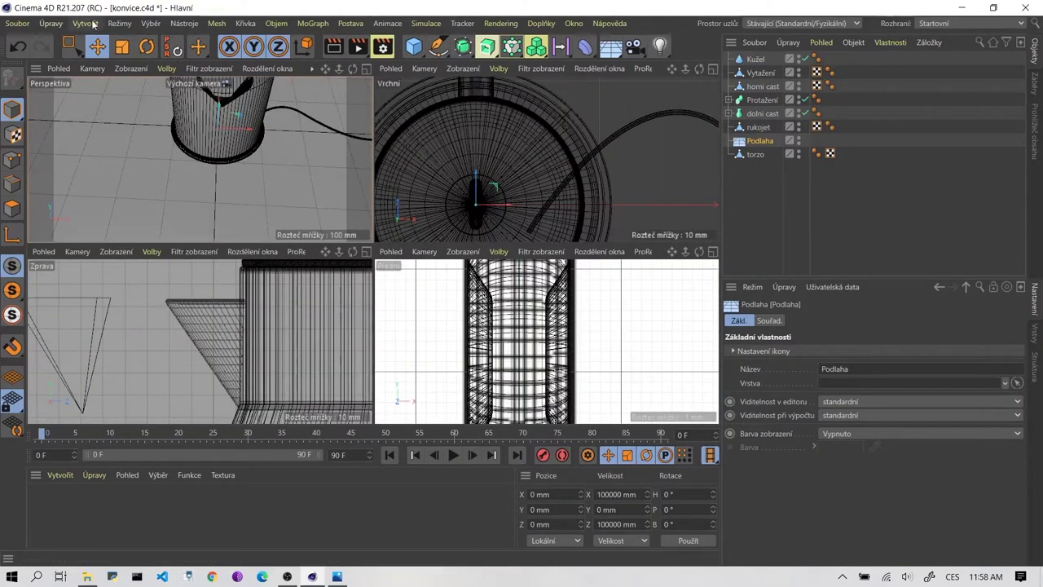
pyautogui.click(94, 303)
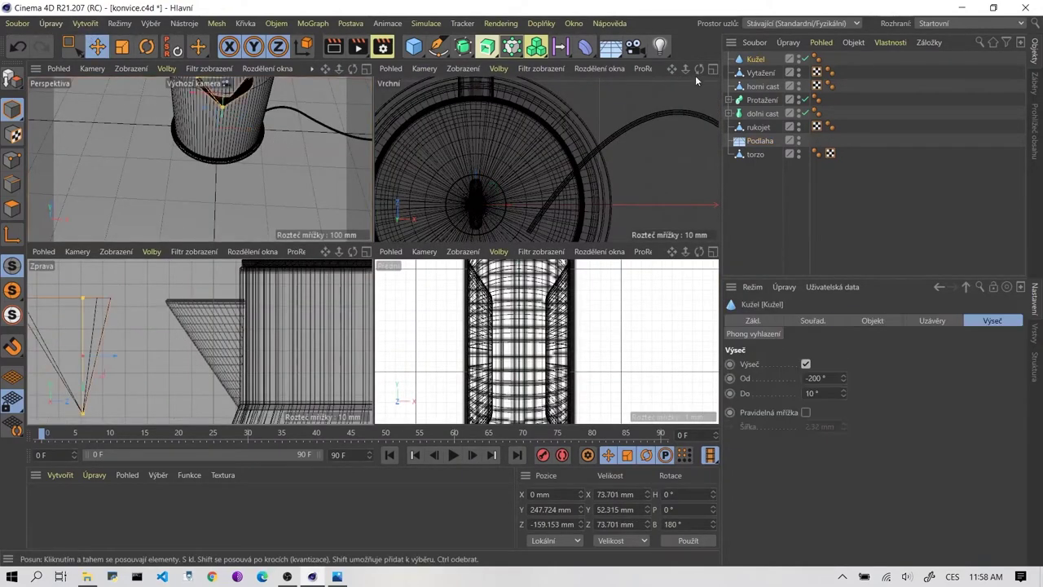
pyautogui.moveTo(121, 356); pyautogui.dragTo(284, 358)
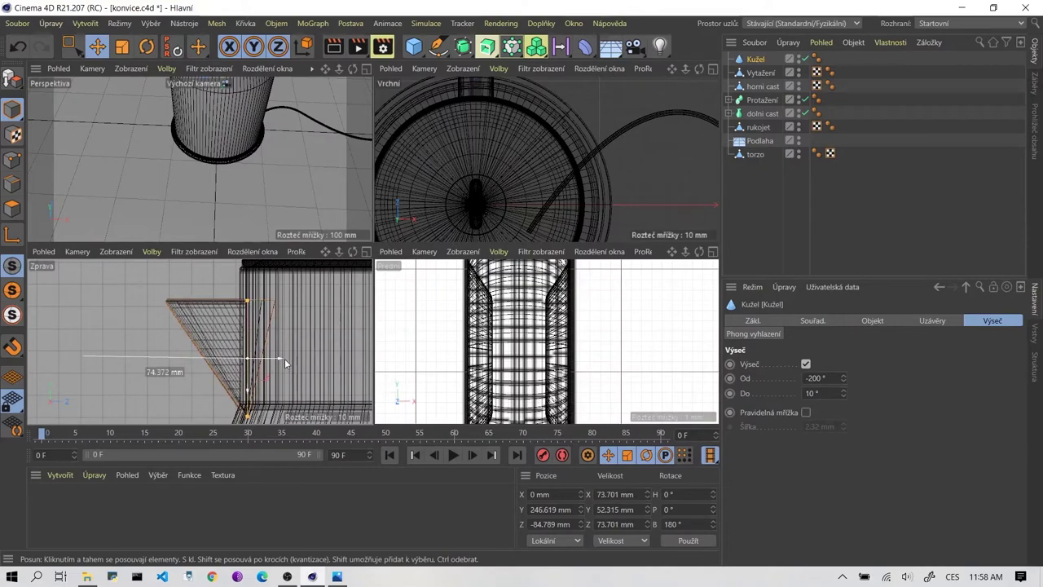
pyautogui.click(199, 209)
pyautogui.middleClick(266, 154)
# Check the cone's fit against the body and convert it to an editable polygon object.
pyautogui.keyDown('alt'); pyautogui.moveTo(348, 144); pyautogui.dragTo(324, 272); pyautogui.keyUp('alt')
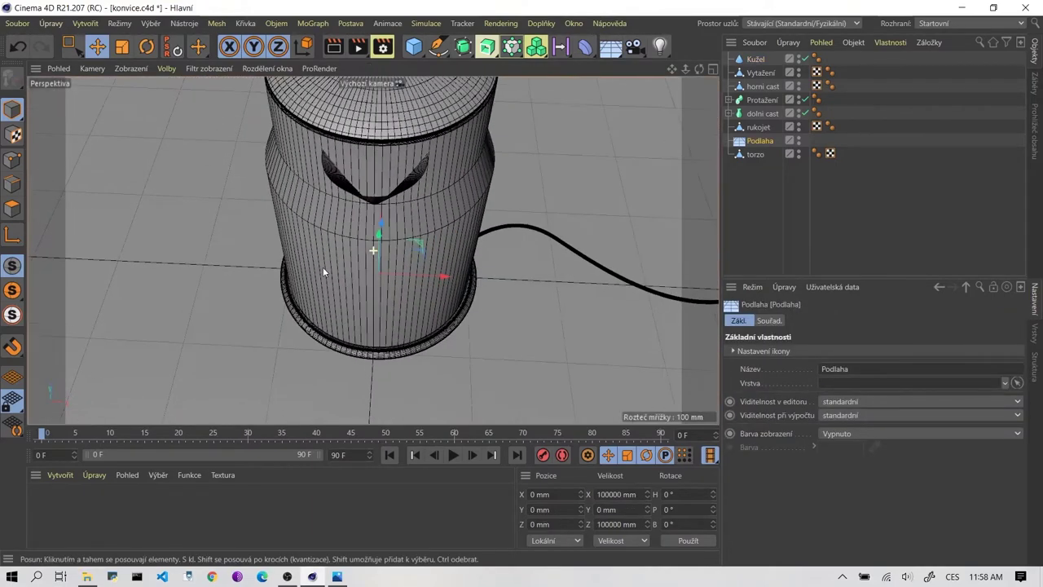
pyautogui.scroll(5, 380, 233)
pyautogui.scroll(4, 417, 201)
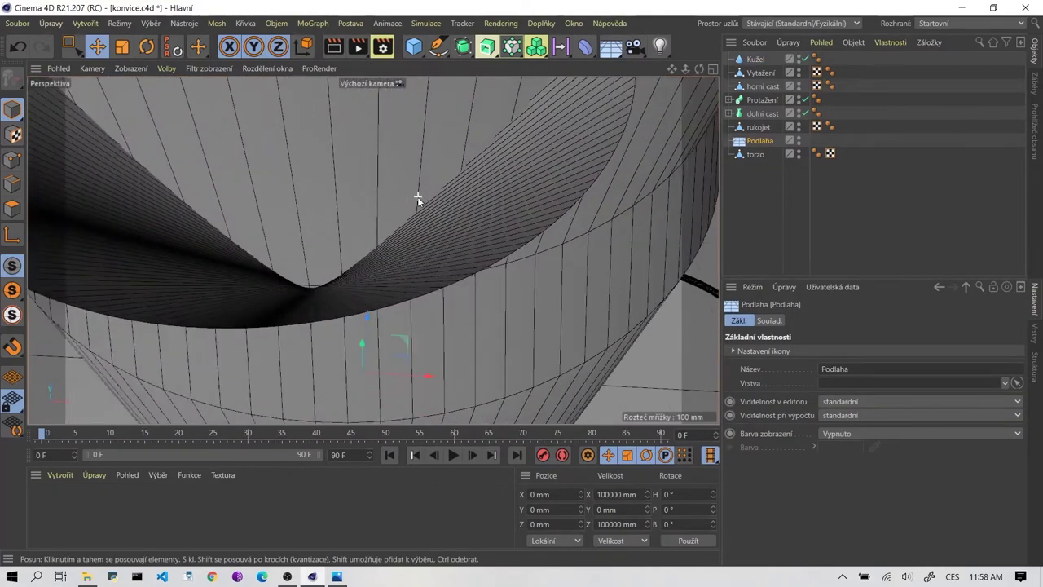
pyautogui.moveTo(417, 197)
pyautogui.keyDown('alt'); pyautogui.mouseDown()
pyautogui.moveTo(476, 212)
pyautogui.moveTo(534, 165)
pyautogui.moveTo(514, 172)
pyautogui.moveTo(519, 148)
pyautogui.moveTo(616, 151)
pyautogui.mouseUp(); pyautogui.keyUp('alt')
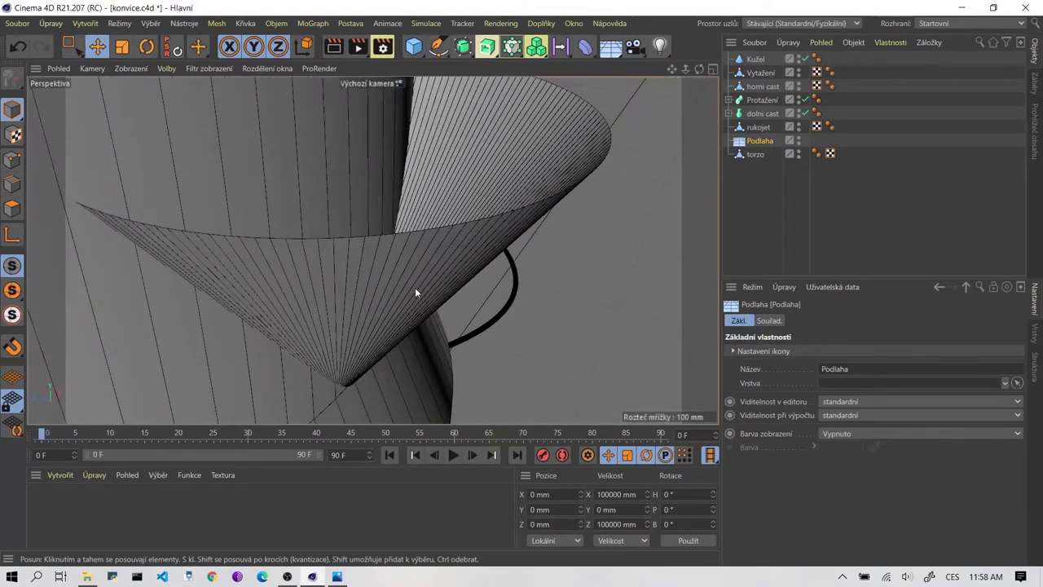
pyautogui.click(420, 239)
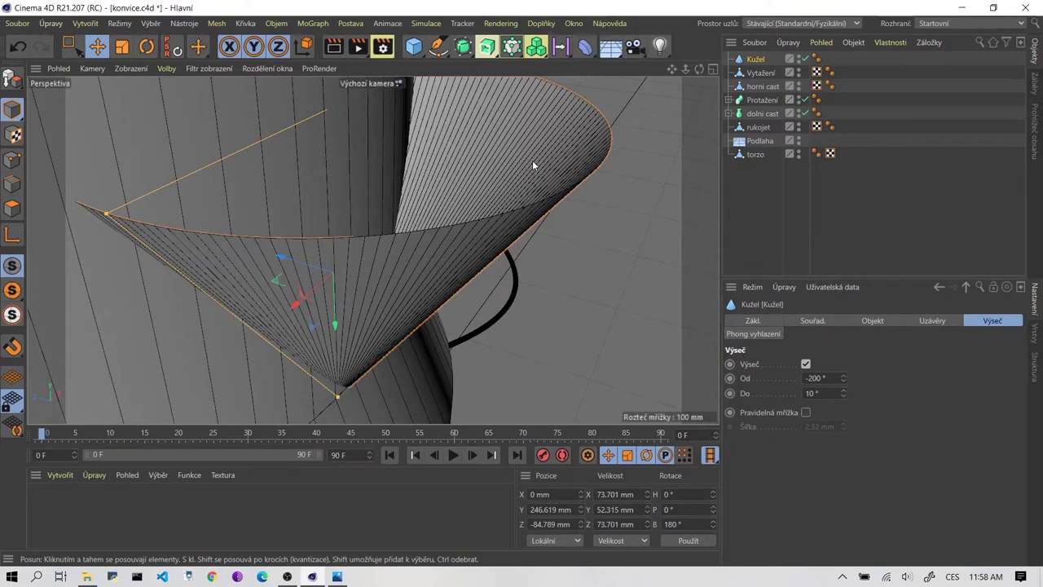
pyautogui.scroll(2, 532, 160)
pyautogui.scroll(3, 542, 167)
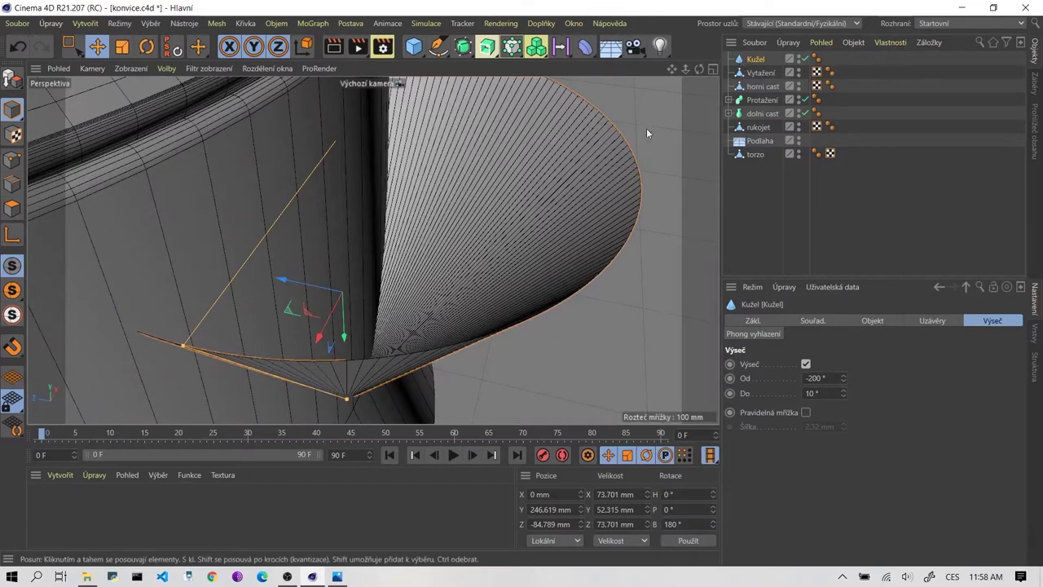
pyautogui.moveTo(469, 210)
pyautogui.keyDown('alt'); pyautogui.mouseDown()
pyautogui.moveTo(423, 178)
pyautogui.moveTo(433, 189)
pyautogui.mouseUp(); pyautogui.keyUp('alt')
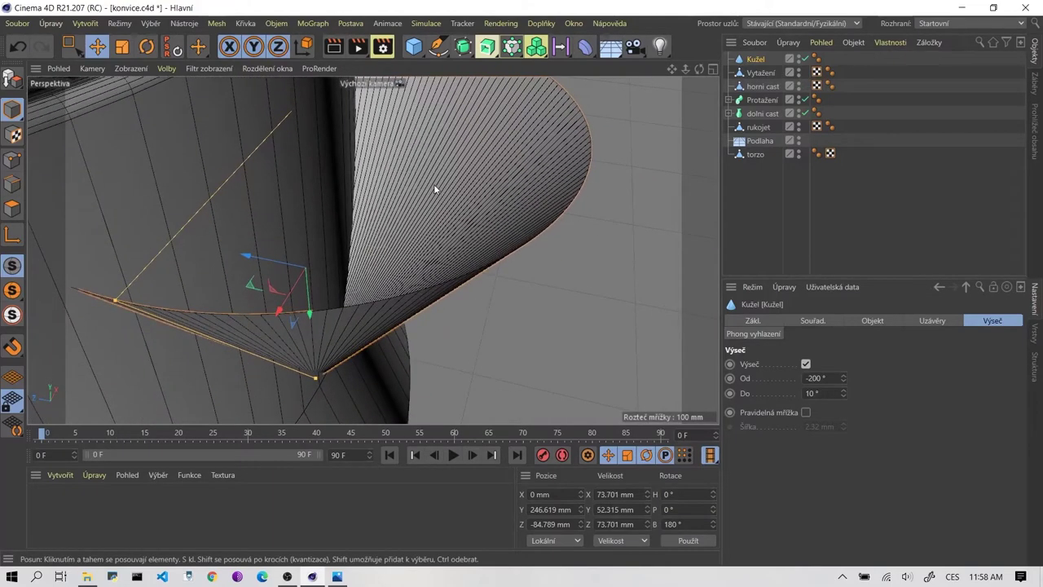
pyautogui.press('c')
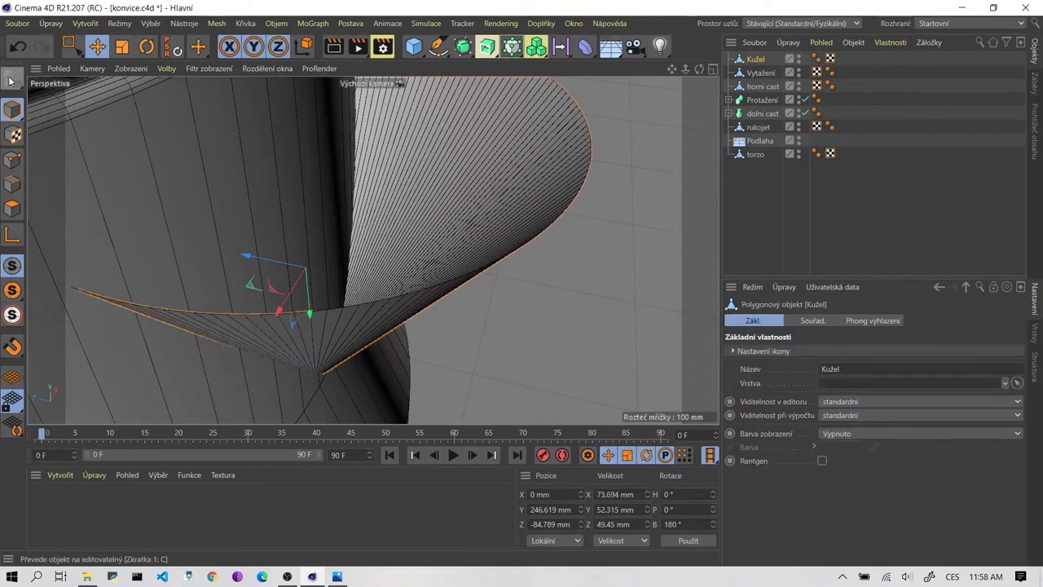
# Select all 100 of Kužel's polygons and extrude them by about 0.48 mm.
pyautogui.click(587, 180)
pyautogui.click(573, 179)
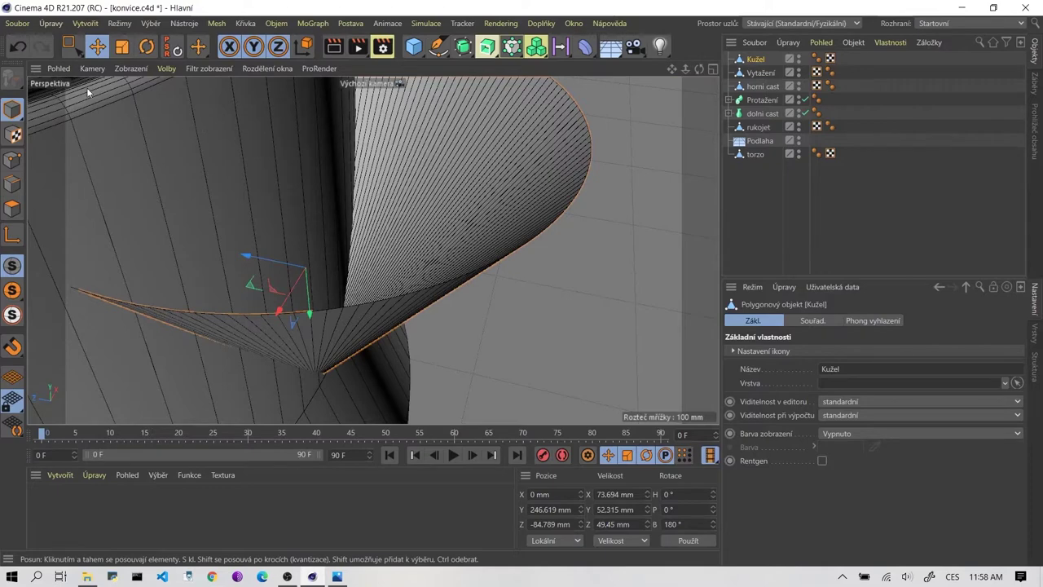
pyautogui.click(14, 210)
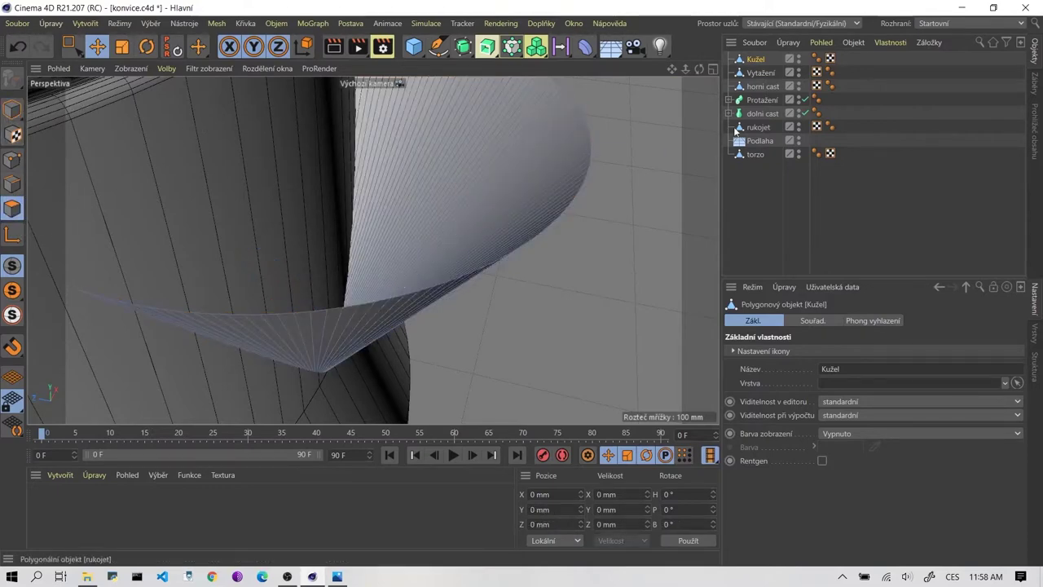
pyautogui.keyDown('shift'); pyautogui.click(756, 154); pyautogui.keyUp('shift')
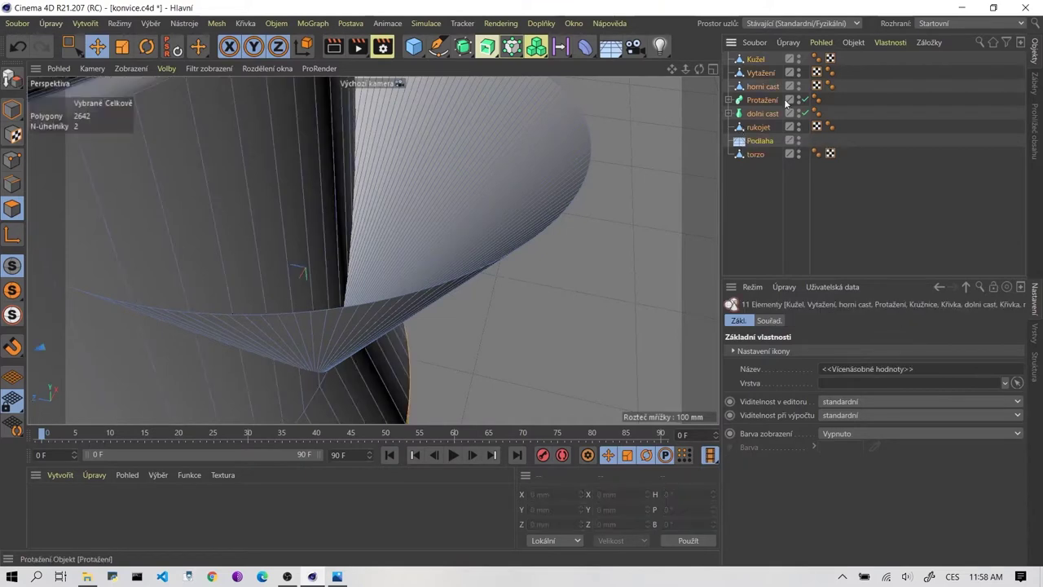
pyautogui.click(528, 193)
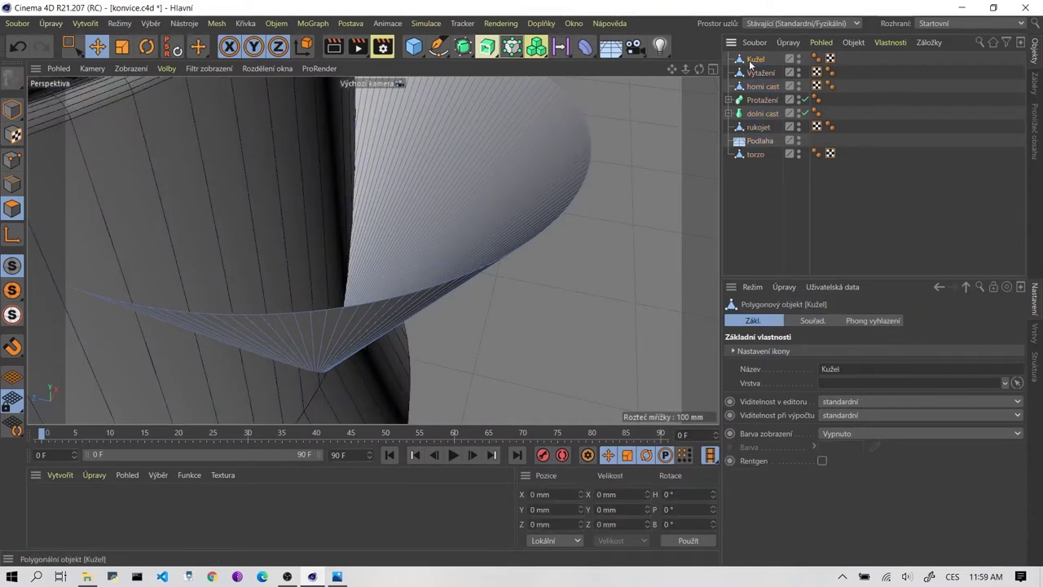
pyautogui.hotkey('ctrl', 'a')
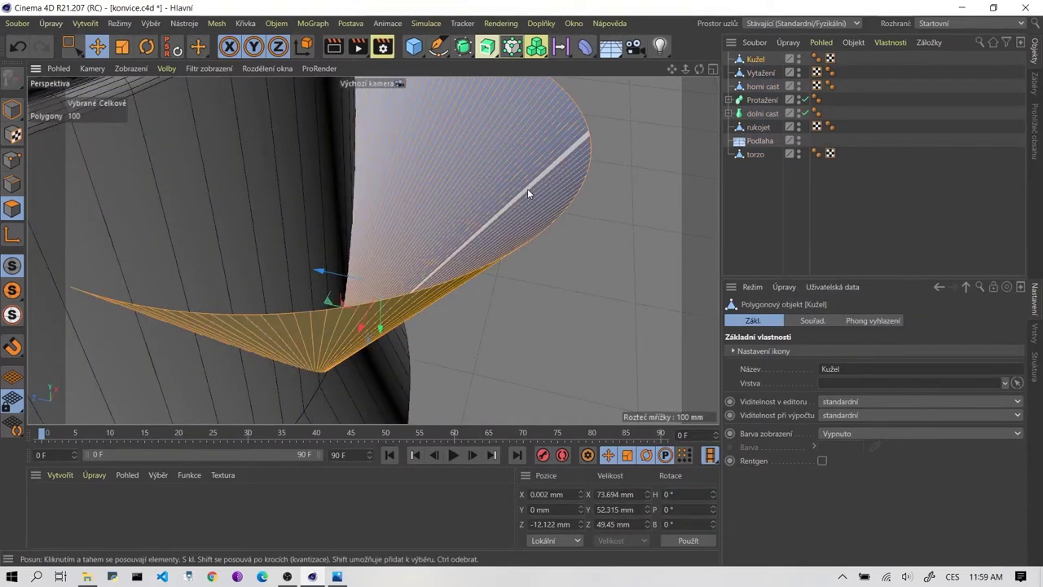
pyautogui.rightClick(526, 189)
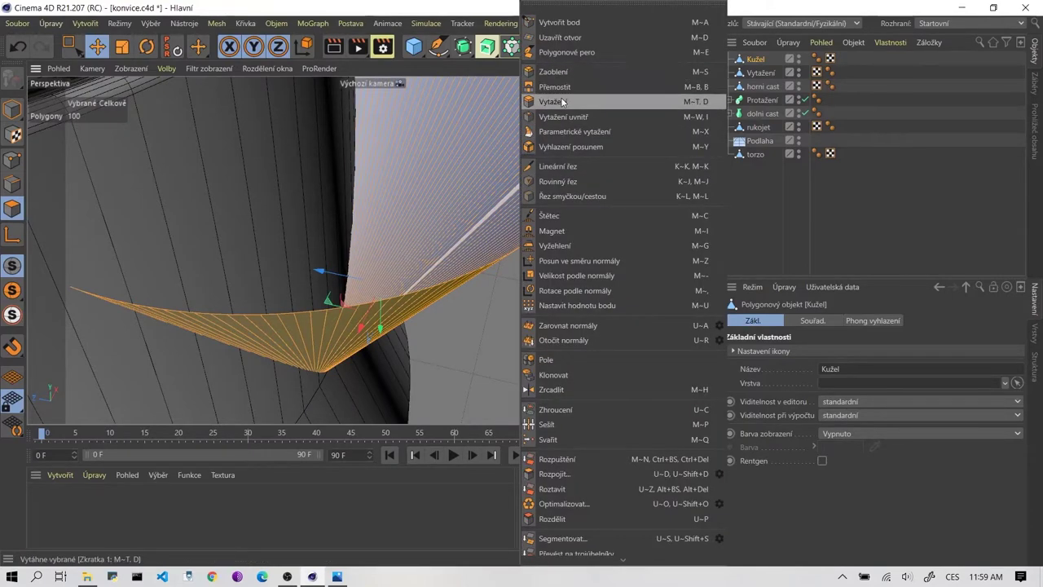
pyautogui.click(561, 99)
pyautogui.moveTo(544, 142)
pyautogui.mouseDown()
pyautogui.moveTo(497, 245)
pyautogui.moveTo(492, 216)
pyautogui.mouseUp()
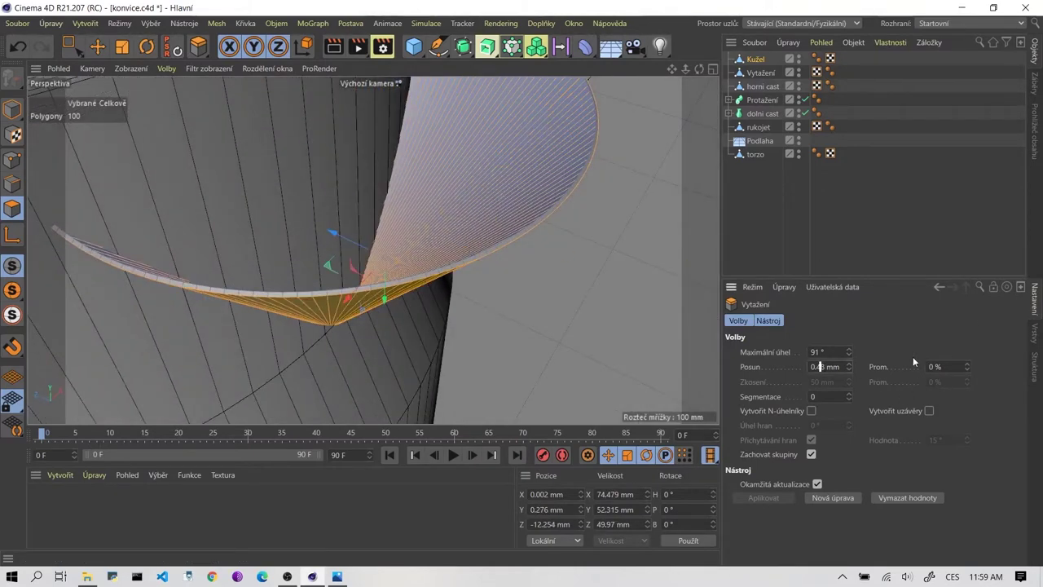
# Set the extrusion's Posun offset to exactly 0.5 mm.
pyautogui.press('Delete')
pyautogui.press('BackSpace')
pyautogui.write('5')
pyautogui.press('Return')
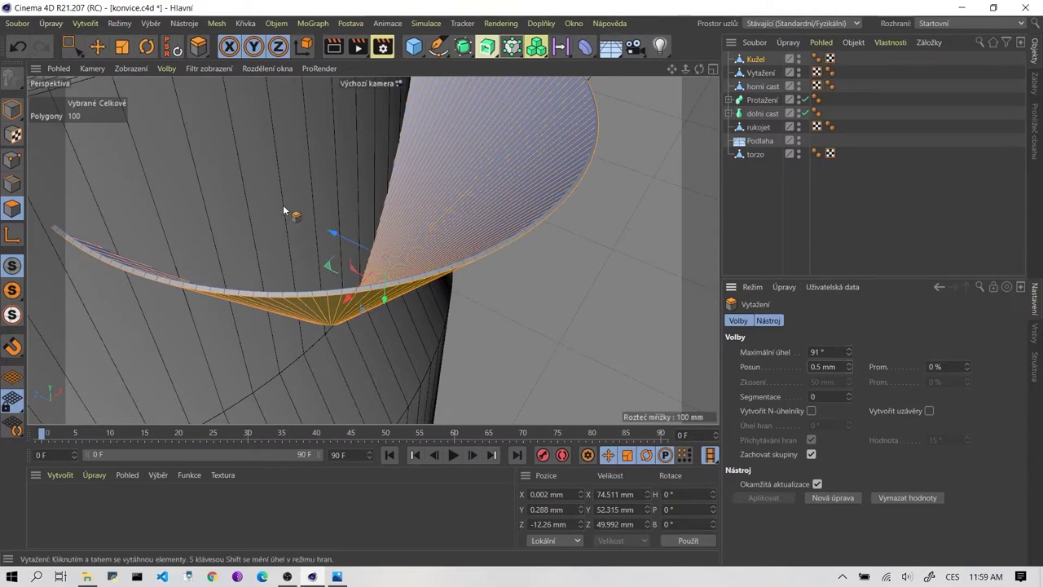
# Enable Vytvořit uzávěry so the extruded spout shell gets closed edges.
pyautogui.scroll(3, 351, 240)
pyautogui.scroll(3, 330, 229)
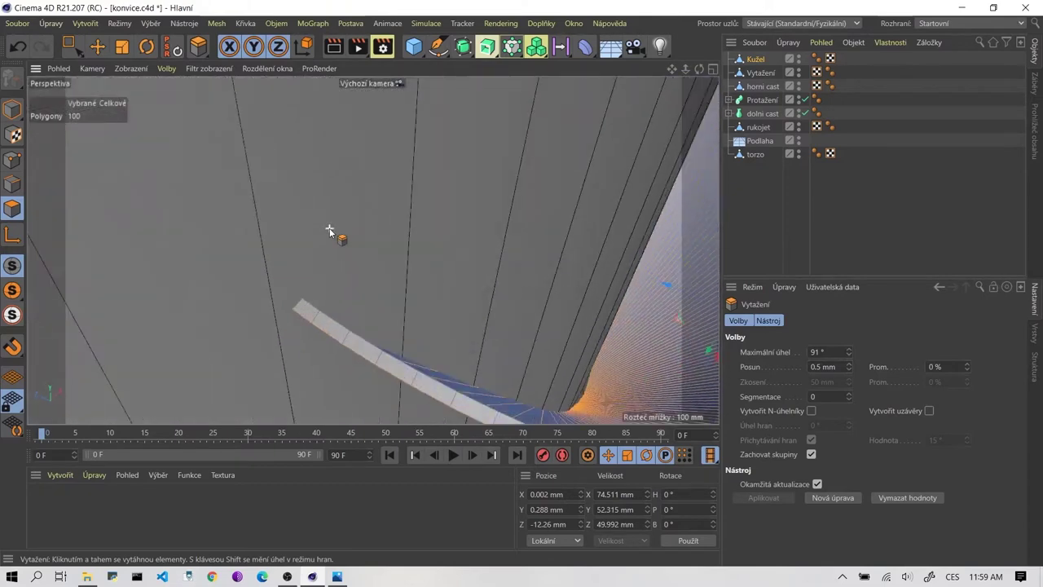
pyautogui.moveTo(329, 229)
pyautogui.keyDown('alt'); pyautogui.mouseDown()
pyautogui.moveTo(274, 326)
pyautogui.moveTo(179, 326)
pyautogui.moveTo(271, 258)
pyautogui.moveTo(242, 203)
pyautogui.moveTo(273, 187)
pyautogui.moveTo(279, 158)
pyautogui.moveTo(250, 144)
pyautogui.moveTo(279, 128)
pyautogui.mouseUp(); pyautogui.keyUp('alt')
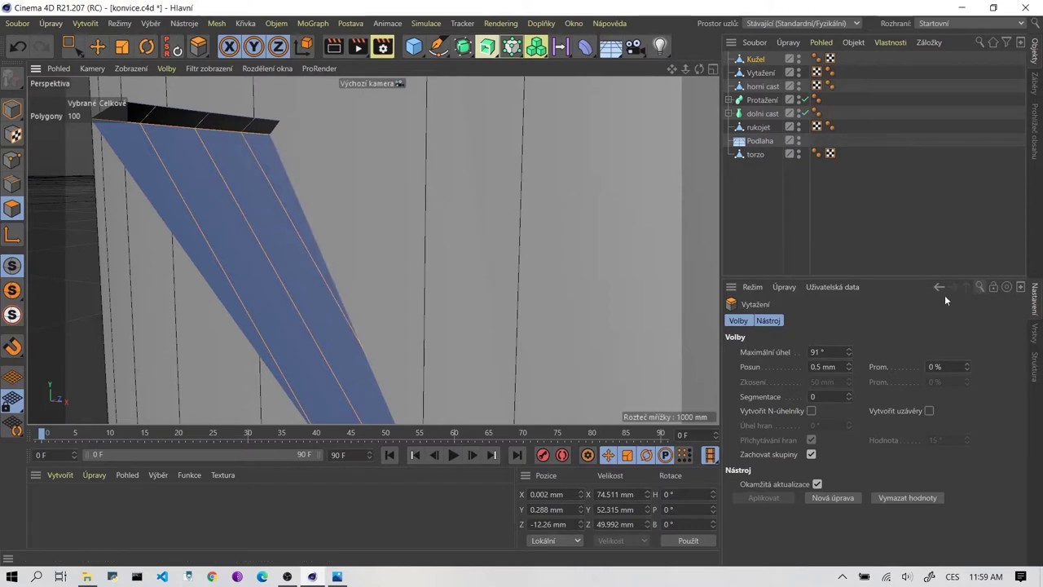
pyautogui.click(929, 411)
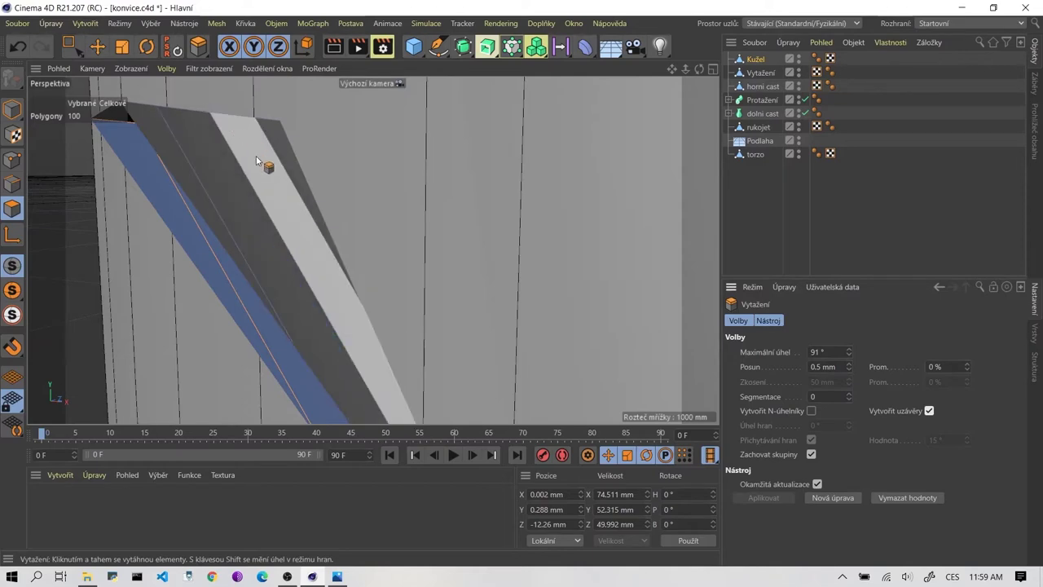
pyautogui.scroll(2, 270, 198)
pyautogui.moveTo(269, 198)
pyautogui.keyDown('alt'); pyautogui.mouseDown()
pyautogui.moveTo(272, 279)
pyautogui.moveTo(350, 254)
pyautogui.mouseUp(); pyautogui.keyUp('alt')
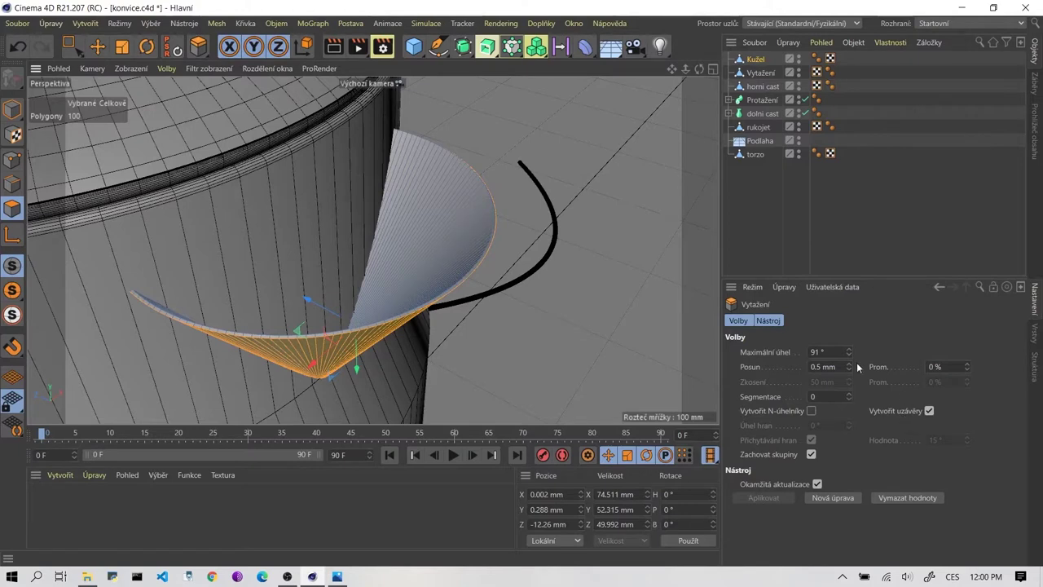
# Return to the Move tool, clear the cone's polygon selection and hide the torzo kettle body.
pyautogui.click(97, 47)
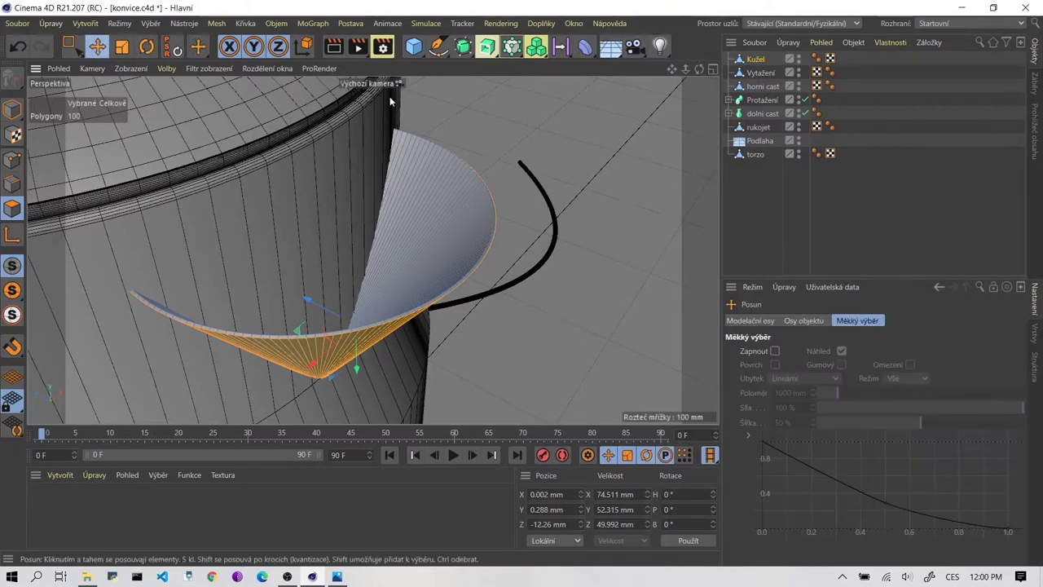
pyautogui.click(498, 120)
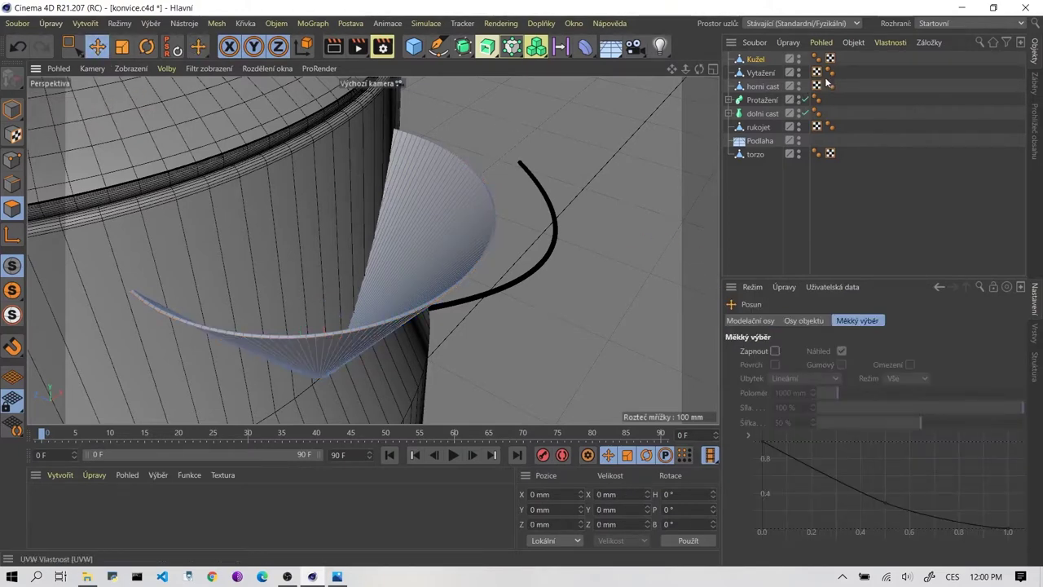
pyautogui.click(799, 153)
pyautogui.scroll(2, 465, 174)
pyautogui.scroll(3, 367, 196)
pyautogui.scroll(-4, 273, 216)
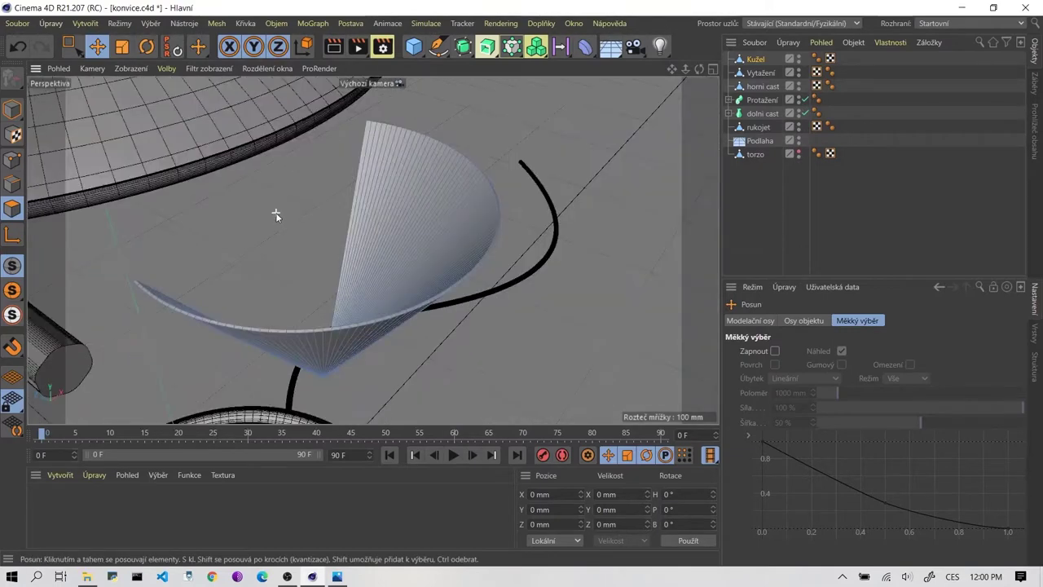
pyautogui.scroll(1, 304, 229)
pyautogui.scroll(3, 330, 228)
pyautogui.scroll(-3, 276, 248)
pyautogui.scroll(2, 224, 266)
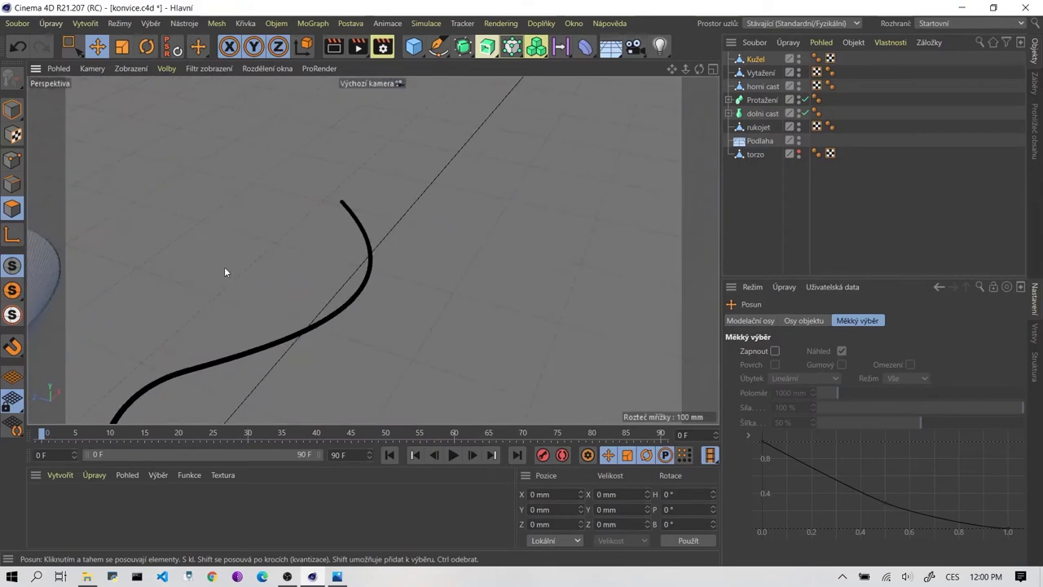
pyautogui.scroll(-3, 254, 269)
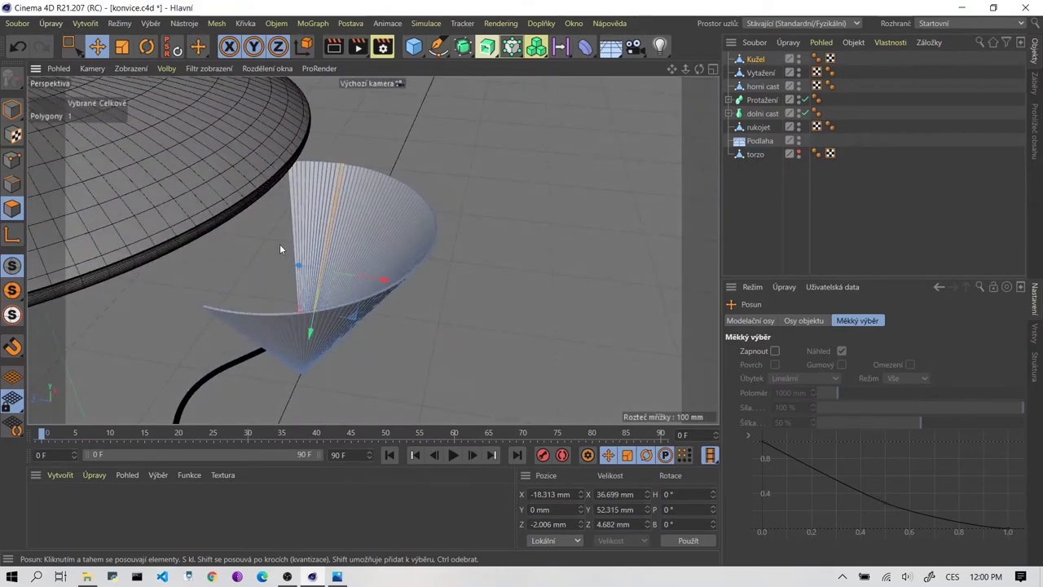
# In Edges mode, loop-select (U~L) the edge loop around the cone's rim.
pyautogui.click(12, 183)
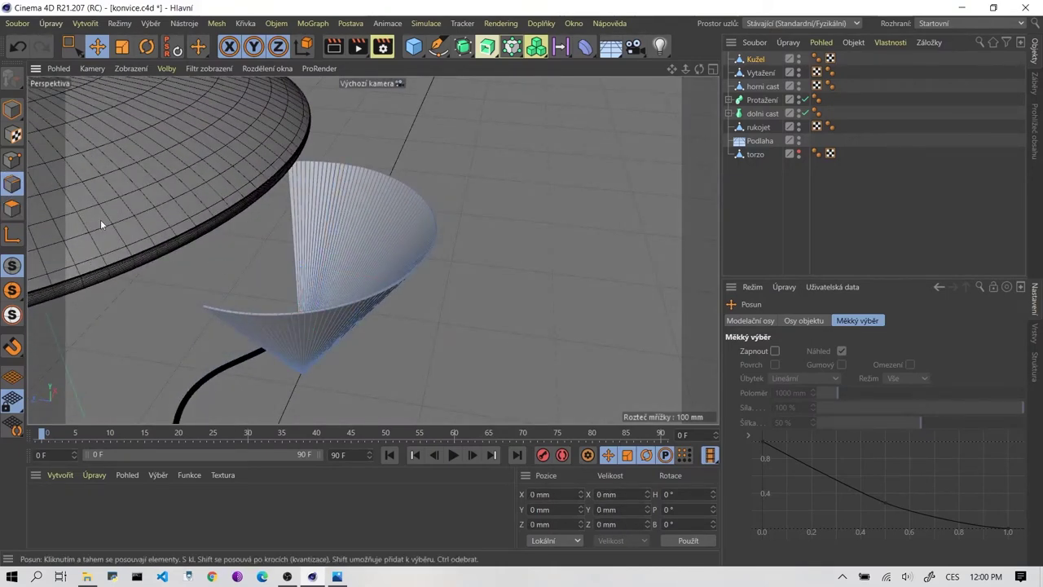
pyautogui.scroll(4, 132, 292)
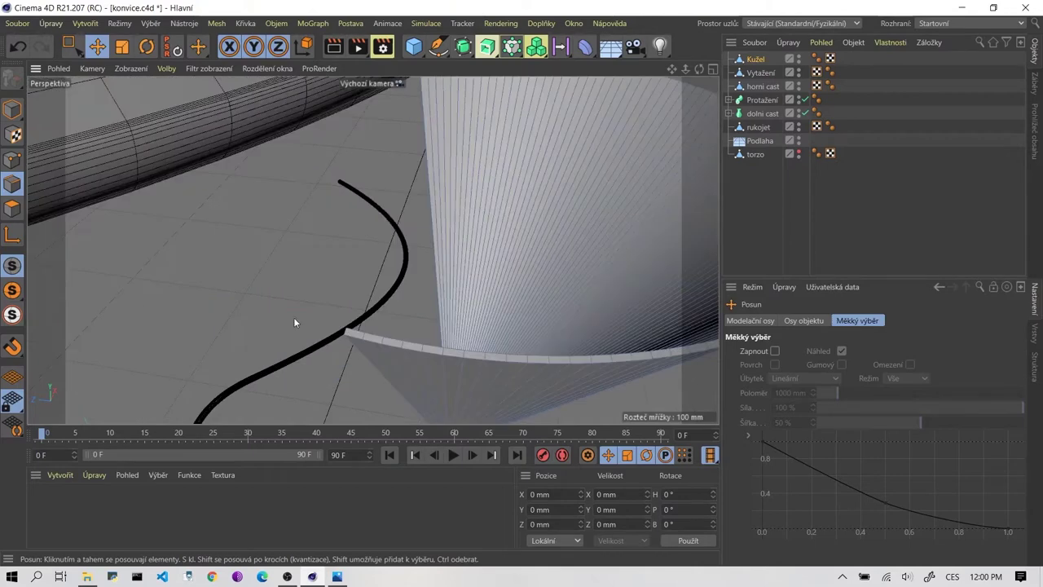
pyautogui.press('u')
pyautogui.press('l')
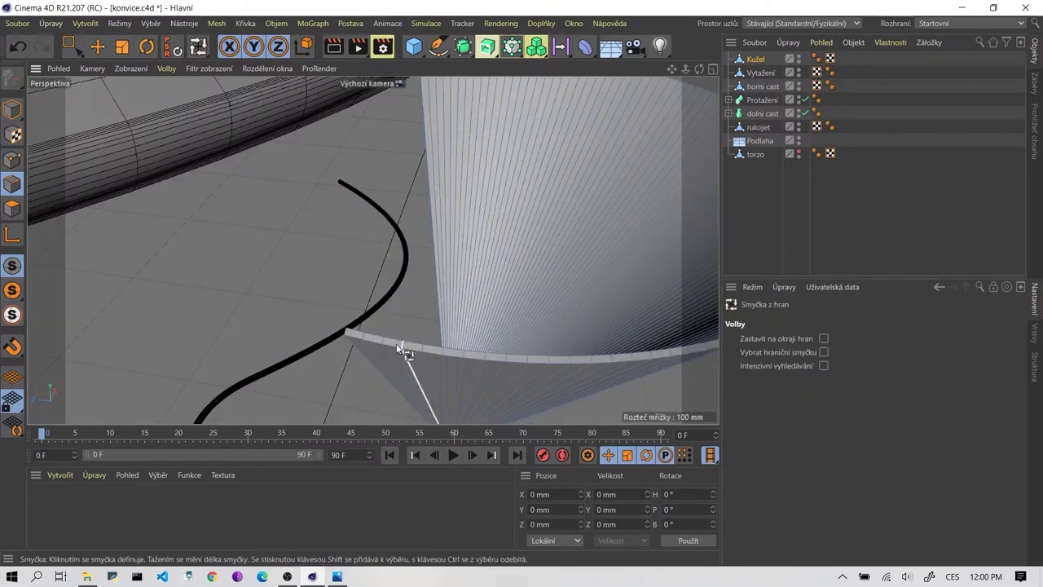
pyautogui.click(392, 346)
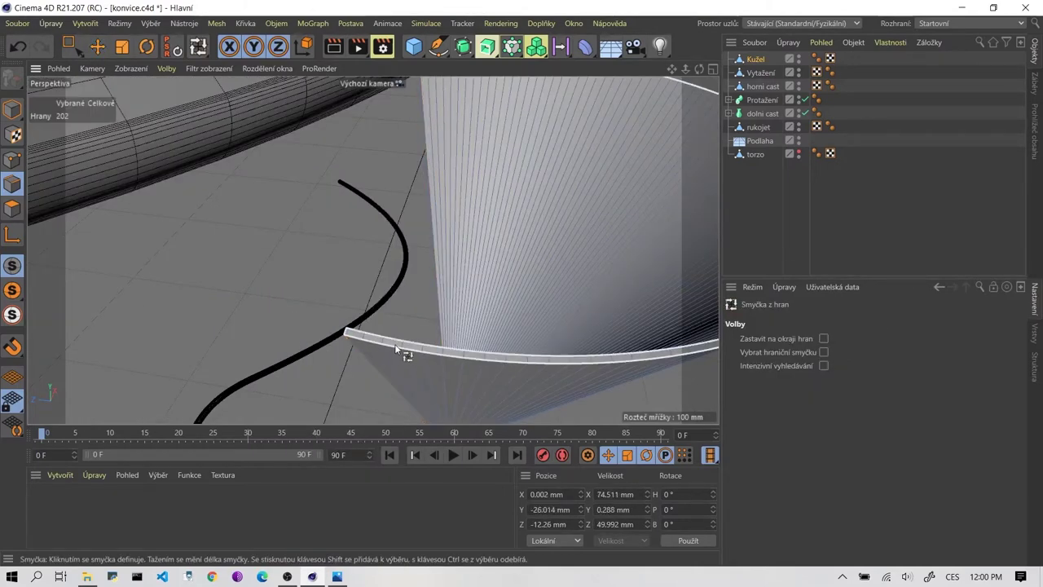
pyautogui.moveTo(362, 353)
pyautogui.keyDown('alt'); pyautogui.mouseDown()
pyautogui.moveTo(489, 290)
pyautogui.moveTo(302, 334)
pyautogui.moveTo(389, 366)
pyautogui.moveTo(419, 321)
pyautogui.moveTo(396, 373)
pyautogui.mouseUp(); pyautogui.keyUp('alt')
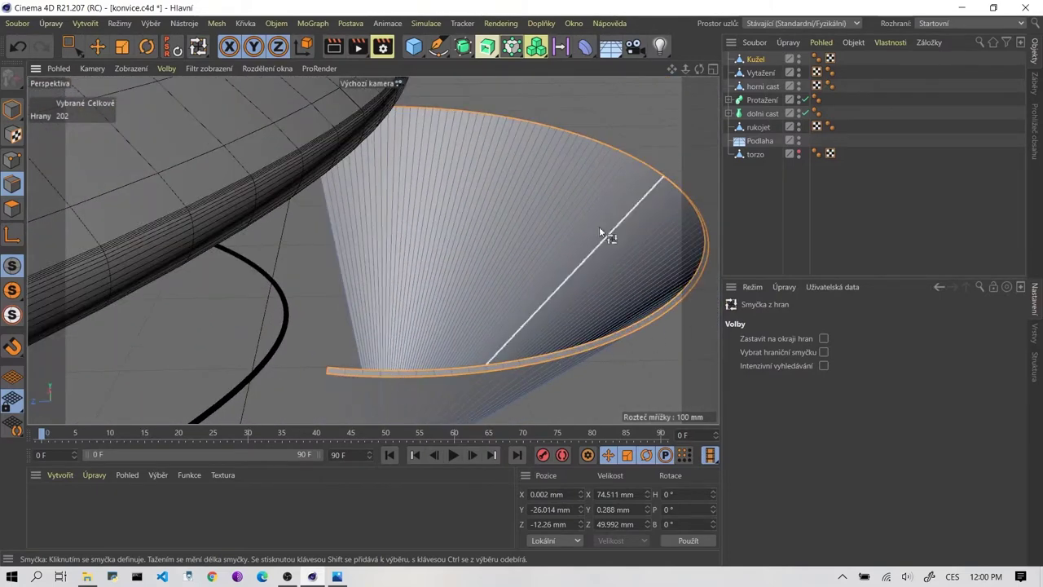
pyautogui.moveTo(599, 227)
pyautogui.keyDown('alt'); pyautogui.mouseDown()
pyautogui.moveTo(453, 248)
pyautogui.moveTo(382, 279)
pyautogui.moveTo(396, 252)
pyautogui.mouseUp(); pyautogui.keyUp('alt')
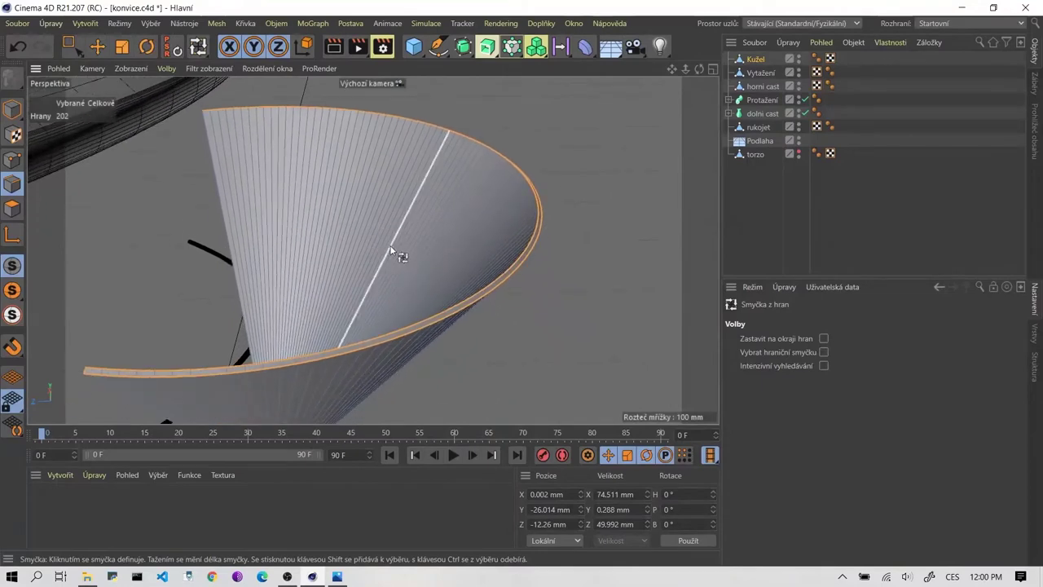
# Bevel (Zaoblení) the rim edge loop in Chamfer mode with 3 subdivisions and 0.853 mm offset.
pyautogui.rightClick(438, 364)
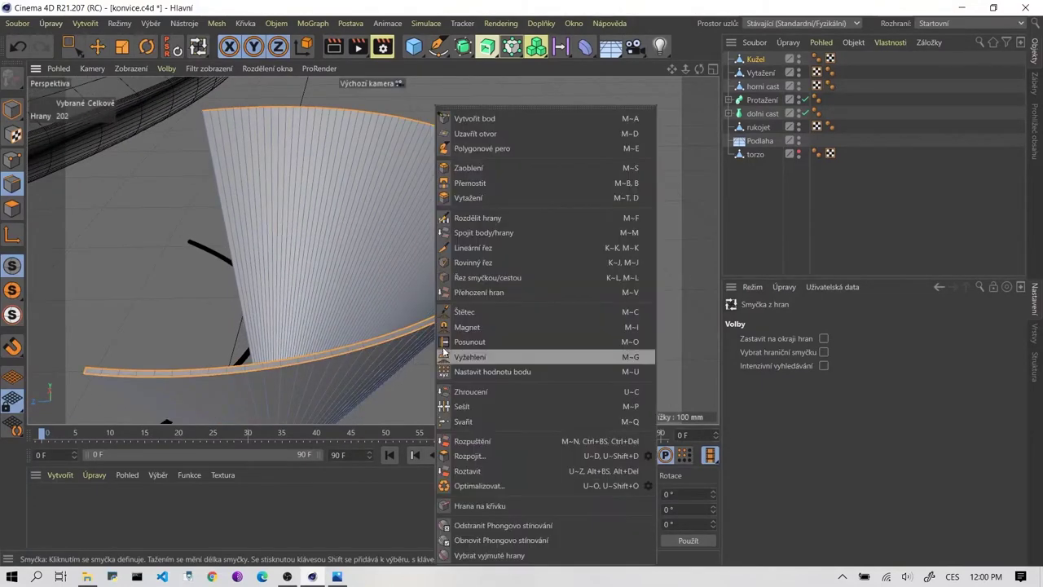
pyautogui.click(525, 170)
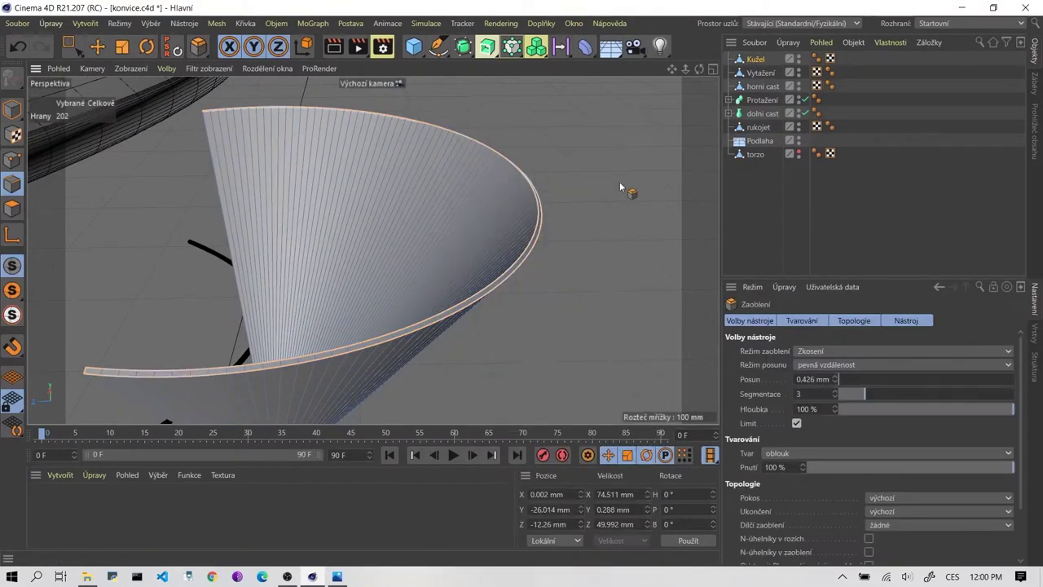
pyautogui.scroll(5, 453, 345)
pyautogui.scroll(3, 442, 336)
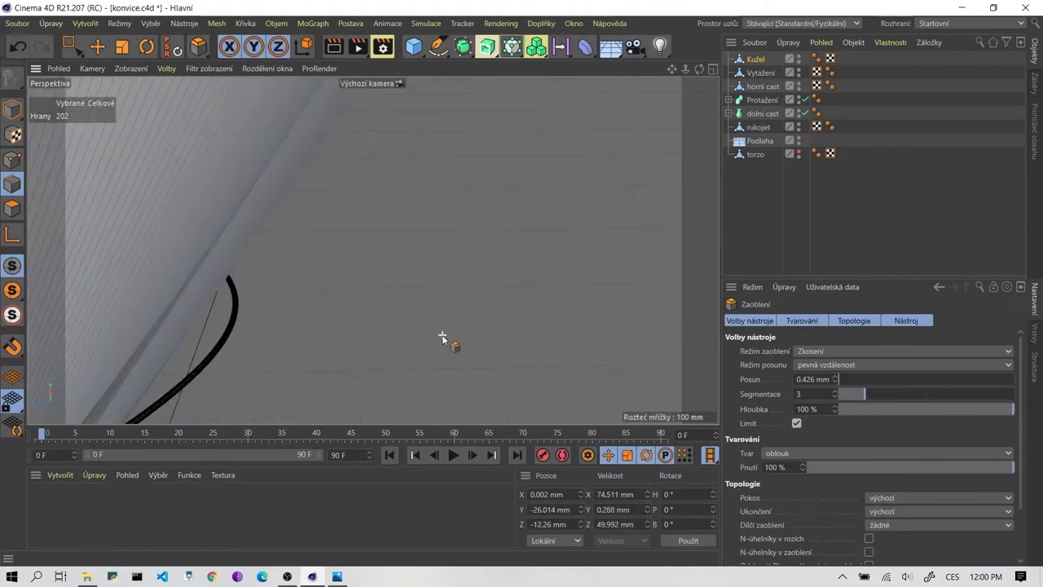
pyautogui.moveTo(338, 328)
pyautogui.keyDown('alt'); pyautogui.mouseDown()
pyautogui.moveTo(415, 321)
pyautogui.moveTo(442, 280)
pyautogui.moveTo(345, 307)
pyautogui.moveTo(399, 302)
pyautogui.moveTo(465, 326)
pyautogui.mouseUp(); pyautogui.keyUp('alt')
pyautogui.scroll(2, 467, 329)
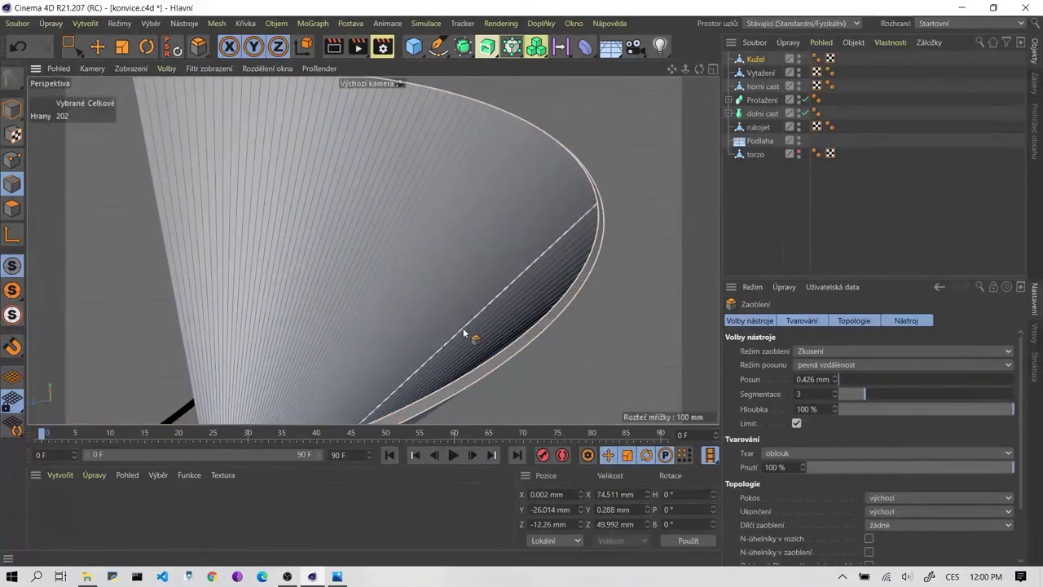
pyautogui.scroll(2, 577, 348)
pyautogui.keyDown('alt'); pyautogui.moveTo(577, 348); pyautogui.dragTo(487, 335); pyautogui.keyUp('alt')
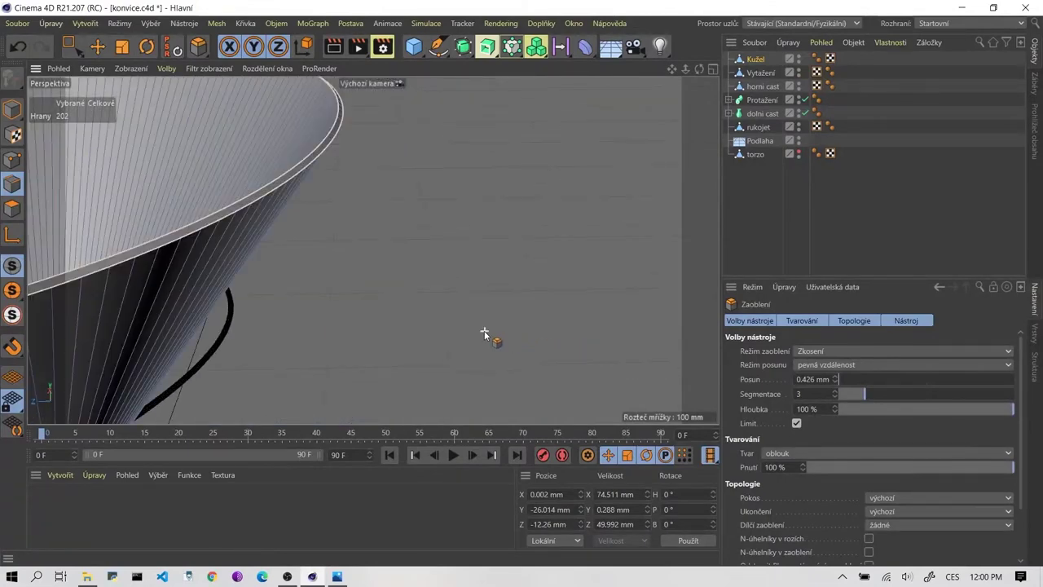
pyautogui.click(253, 207)
pyautogui.moveTo(254, 206)
pyautogui.keyDown('alt'); pyautogui.mouseDown()
pyautogui.moveTo(384, 243)
pyautogui.moveTo(363, 261)
pyautogui.moveTo(344, 257)
pyautogui.mouseUp(); pyautogui.keyUp('alt')
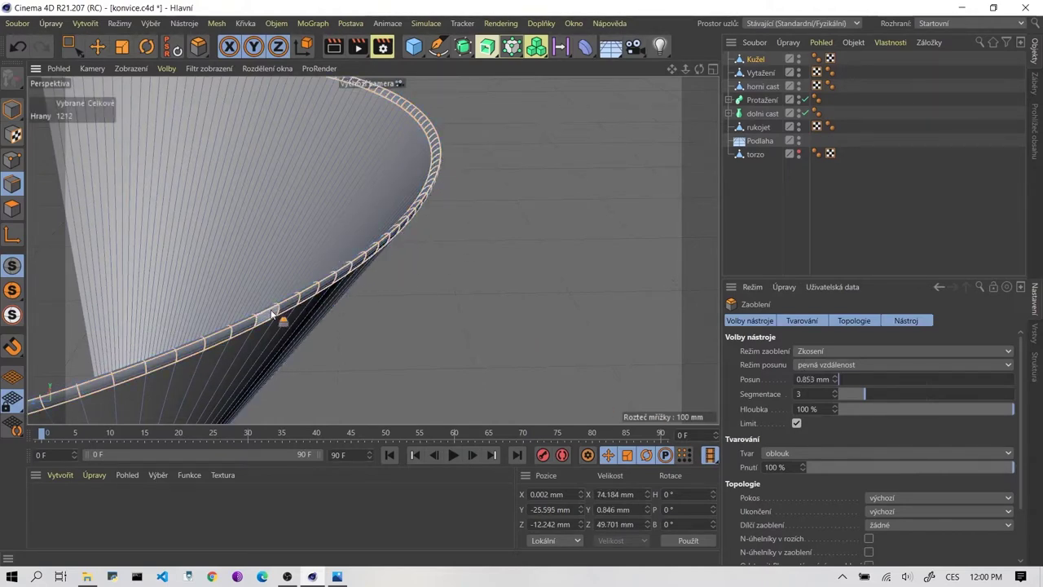
# Make the torzo kettle body visible again and turn the view toward its front.
pyautogui.scroll(-5, 524, 271)
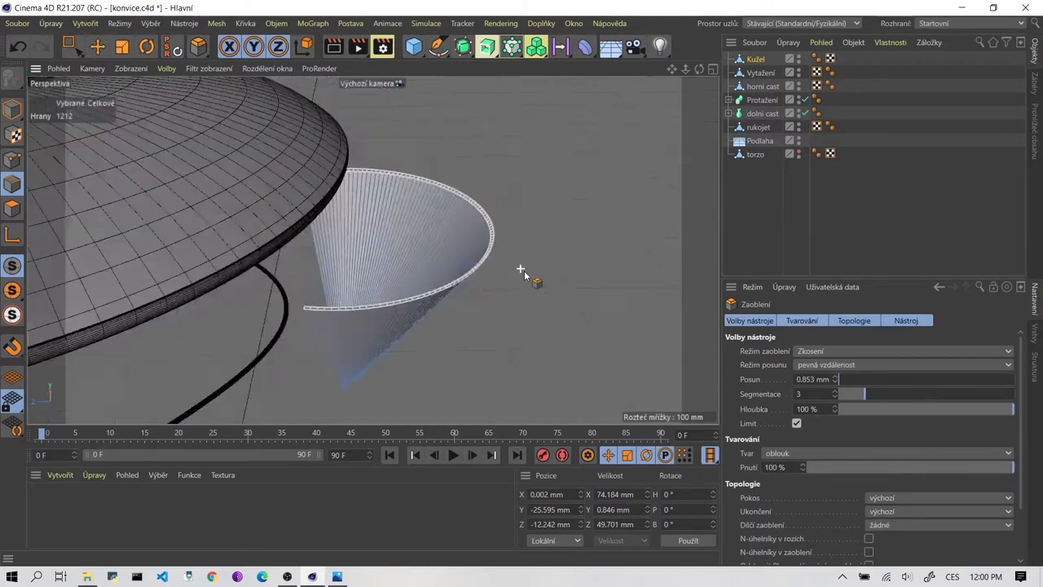
pyautogui.scroll(-3, 515, 263)
pyautogui.scroll(2, 515, 263)
pyautogui.keyDown('alt'); pyautogui.moveTo(515, 263); pyautogui.dragTo(408, 255); pyautogui.keyUp('alt')
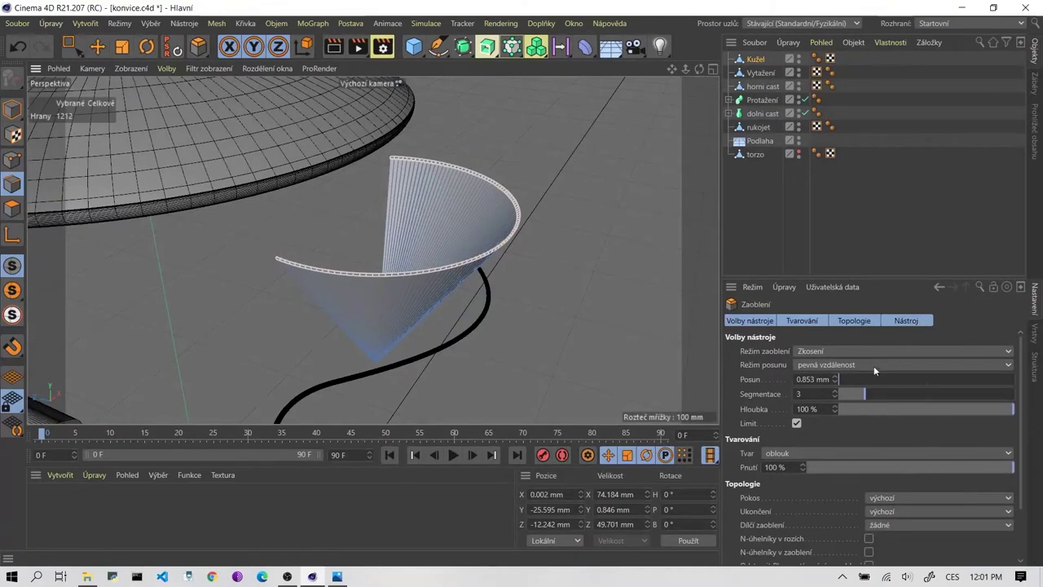
pyautogui.click(799, 152)
pyautogui.scroll(-2, 412, 161)
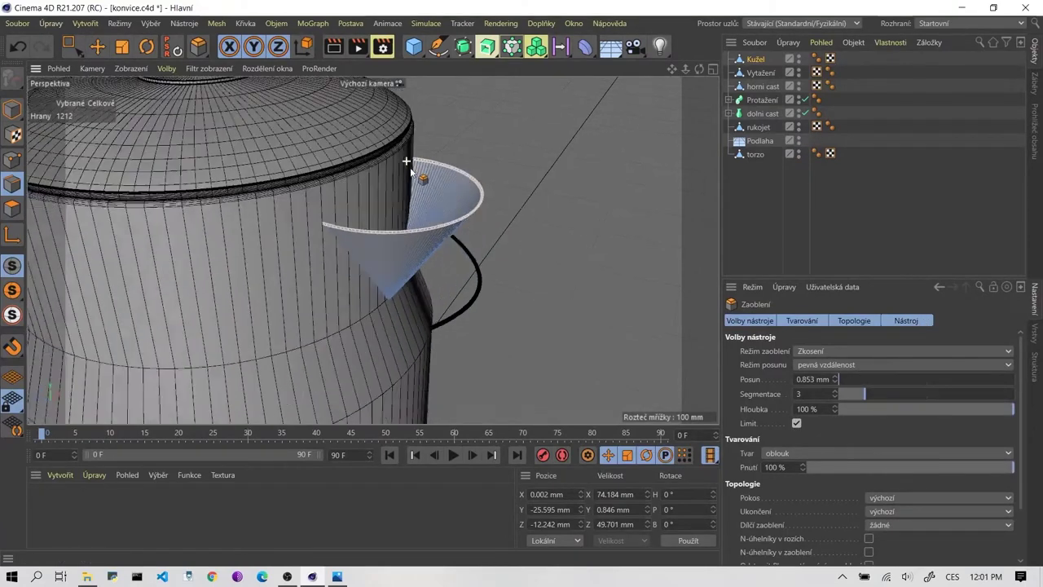
pyautogui.scroll(-2, 412, 161)
pyautogui.scroll(-4, 483, 218)
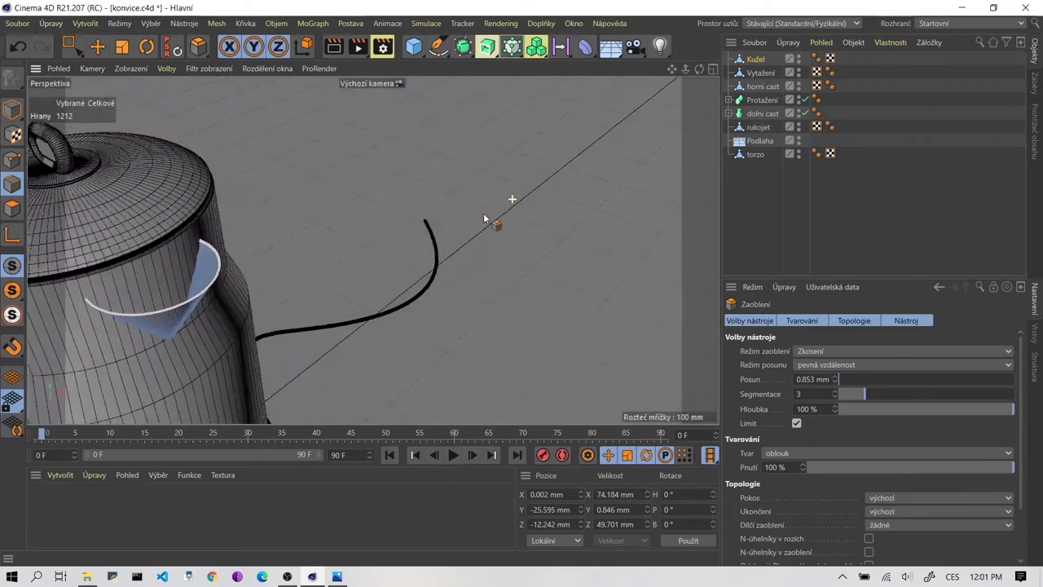
pyautogui.keyDown('alt'); pyautogui.moveTo(483, 213); pyautogui.dragTo(459, 199); pyautogui.keyUp('alt')
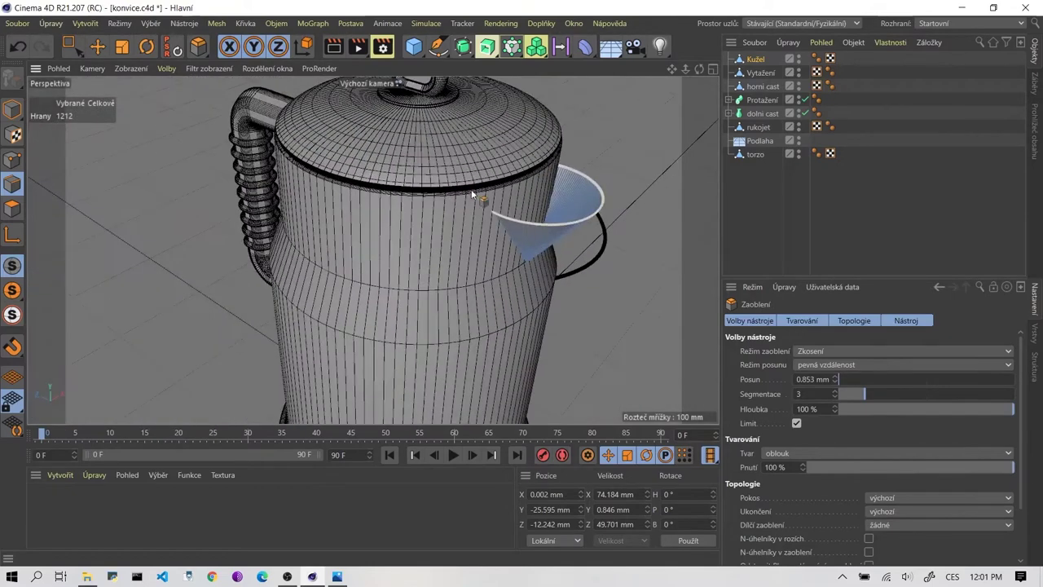
# Toggle the four-view layout, then return to perspective for a close look at the spout.
pyautogui.middleClick(459, 199)
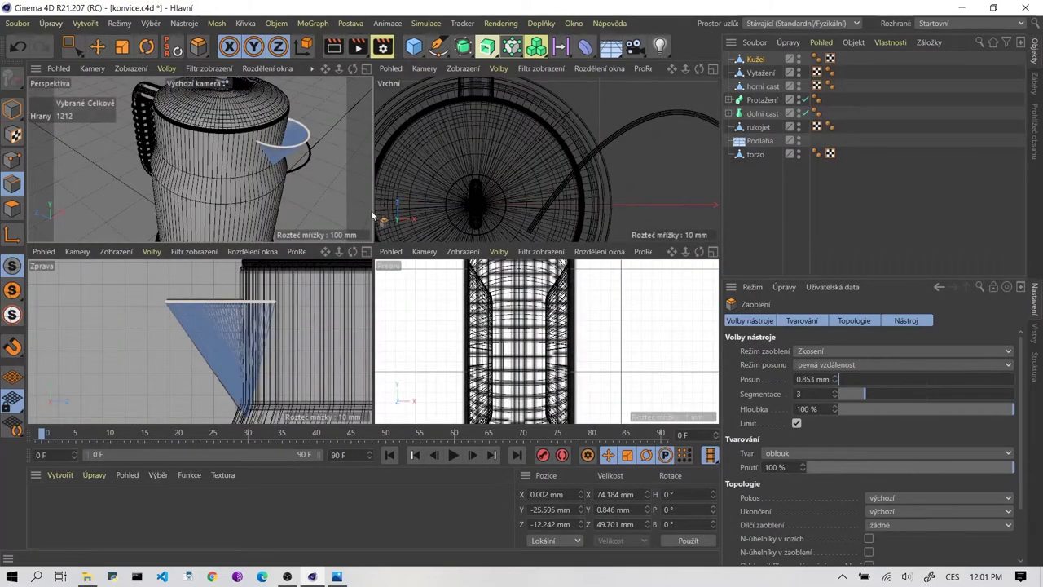
pyautogui.scroll(-3, 509, 321)
pyautogui.scroll(-2, 226, 147)
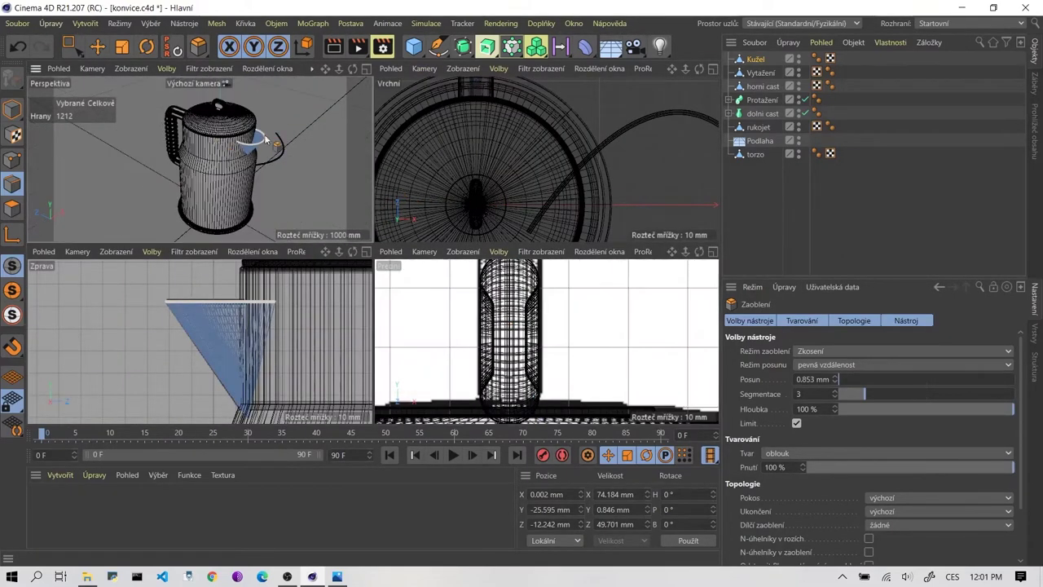
pyautogui.middleClick(265, 138)
pyautogui.scroll(2, 287, 130)
pyautogui.scroll(2, 549, 206)
pyautogui.scroll(3, 462, 213)
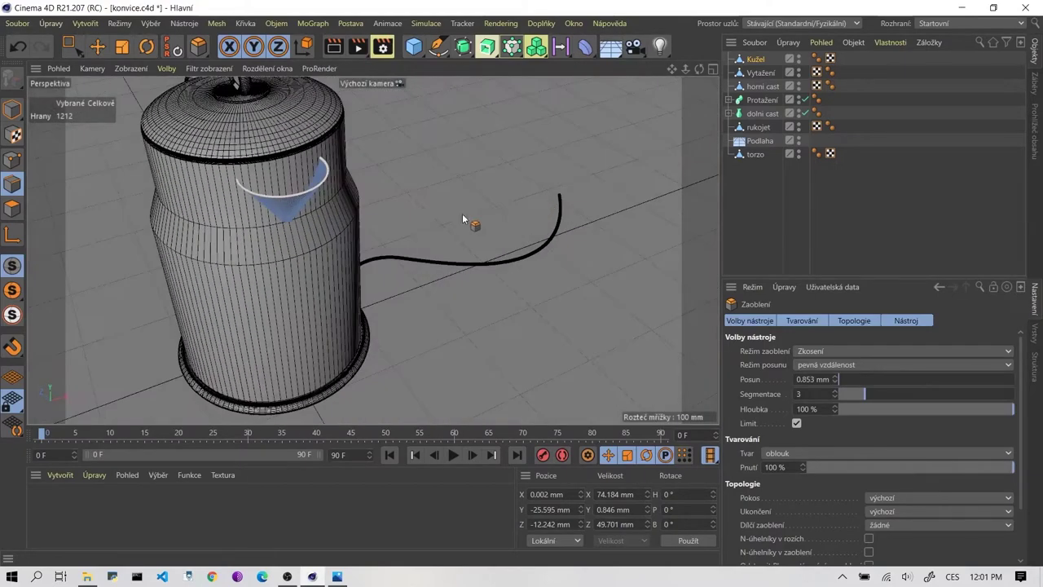
pyautogui.keyDown('alt'); pyautogui.moveTo(462, 213); pyautogui.dragTo(335, 237); pyautogui.keyUp('alt')
pyautogui.scroll(2, 334, 237)
pyautogui.scroll(2, 324, 221)
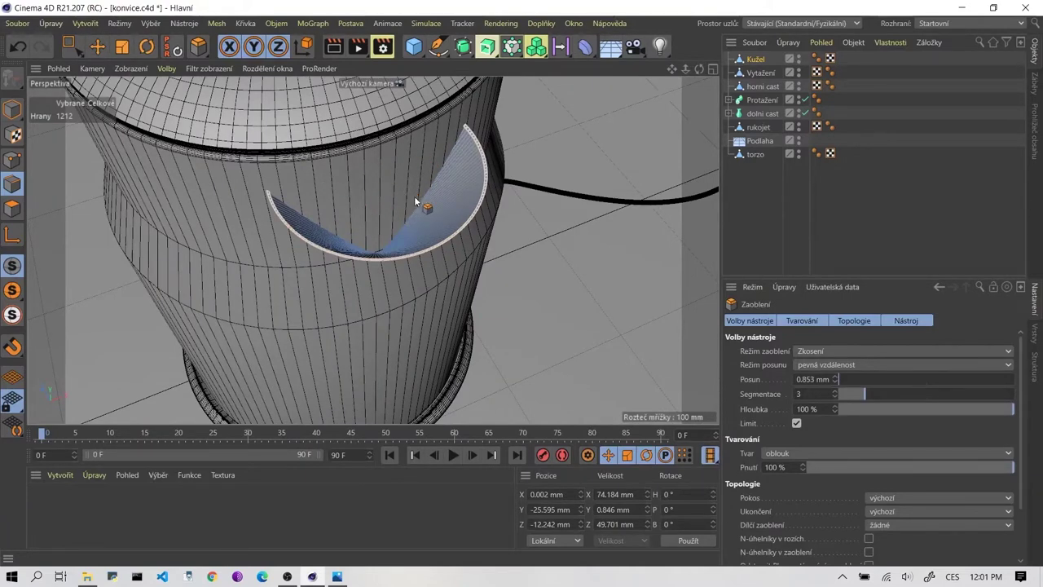
# View the kettle reference photo in Photos, then return to the four-view layout.
pyautogui.click(337, 577)
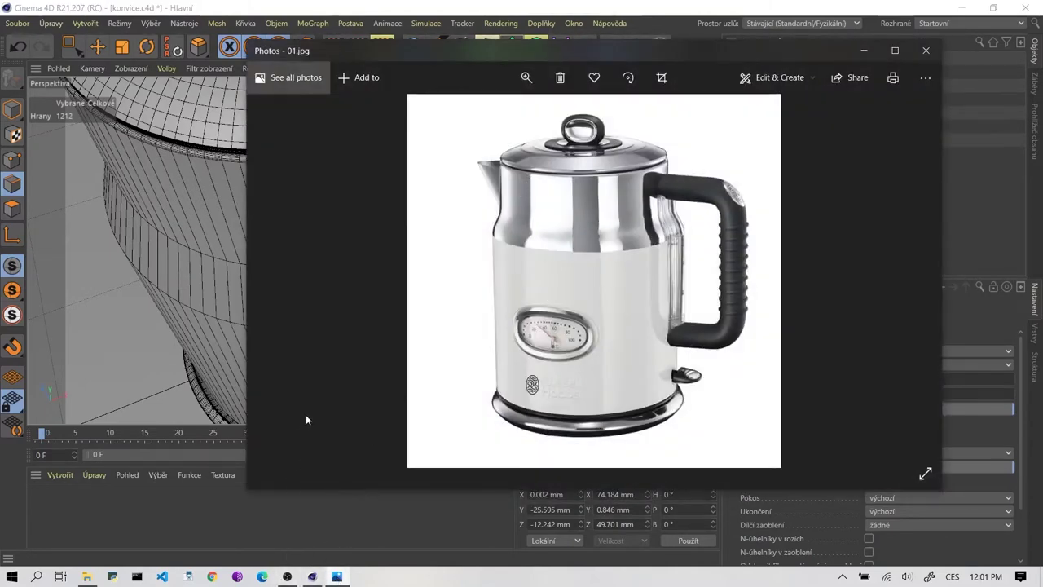
pyautogui.click(865, 53)
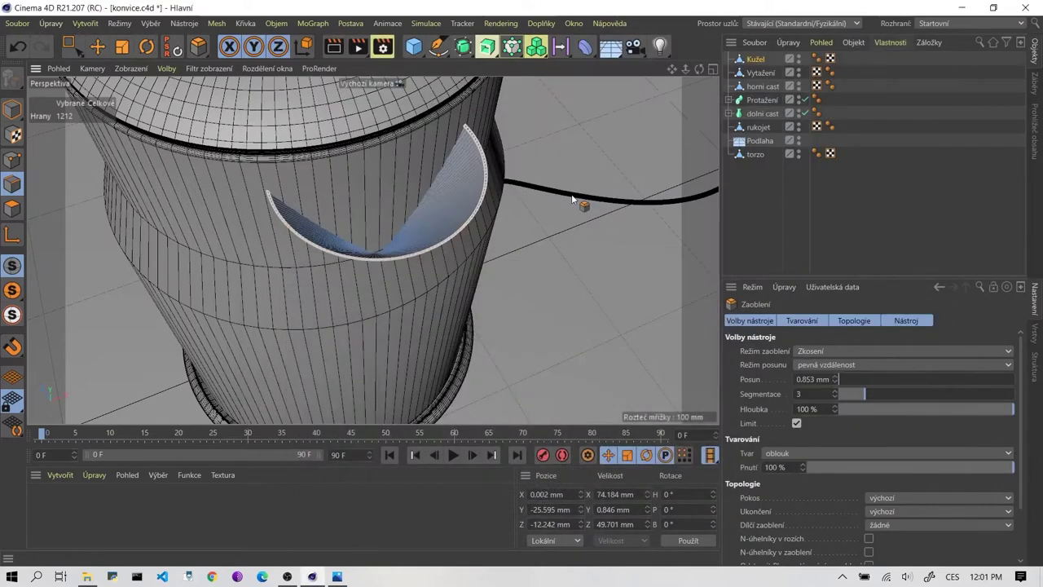
pyautogui.click(714, 70)
pyautogui.scroll(-3, 527, 236)
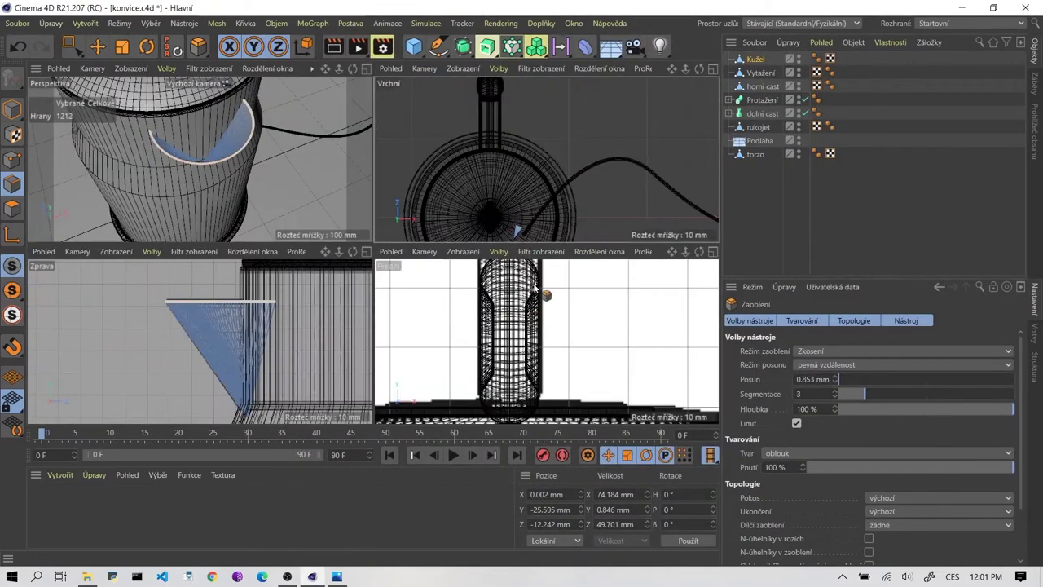
pyautogui.scroll(-3, 561, 348)
pyautogui.scroll(2, 558, 354)
pyautogui.scroll(1, 548, 368)
pyautogui.scroll(2, 536, 381)
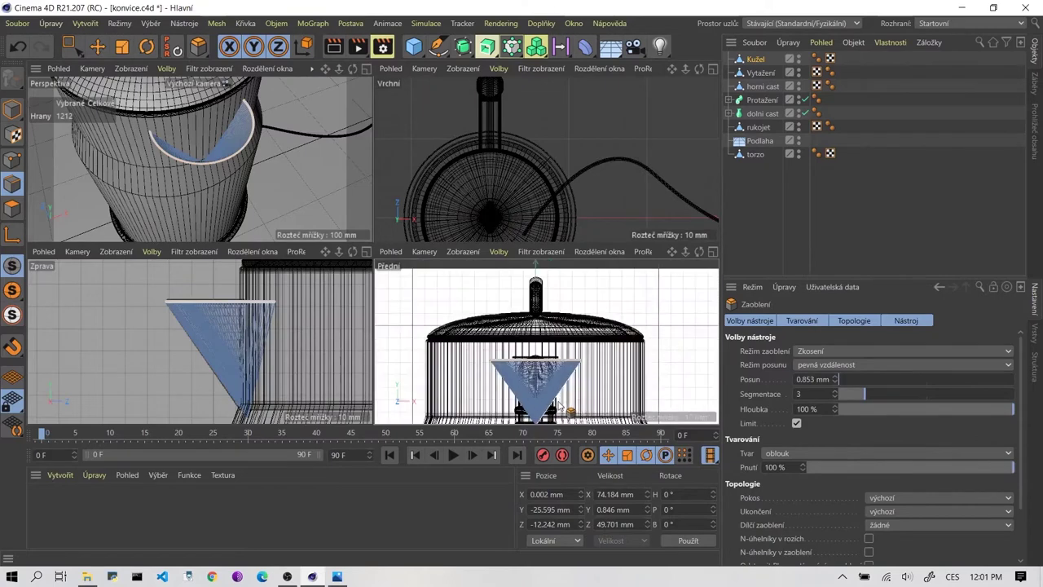
pyautogui.scroll(2, 524, 393)
pyautogui.scroll(1, 524, 394)
pyautogui.scroll(1, 528, 375)
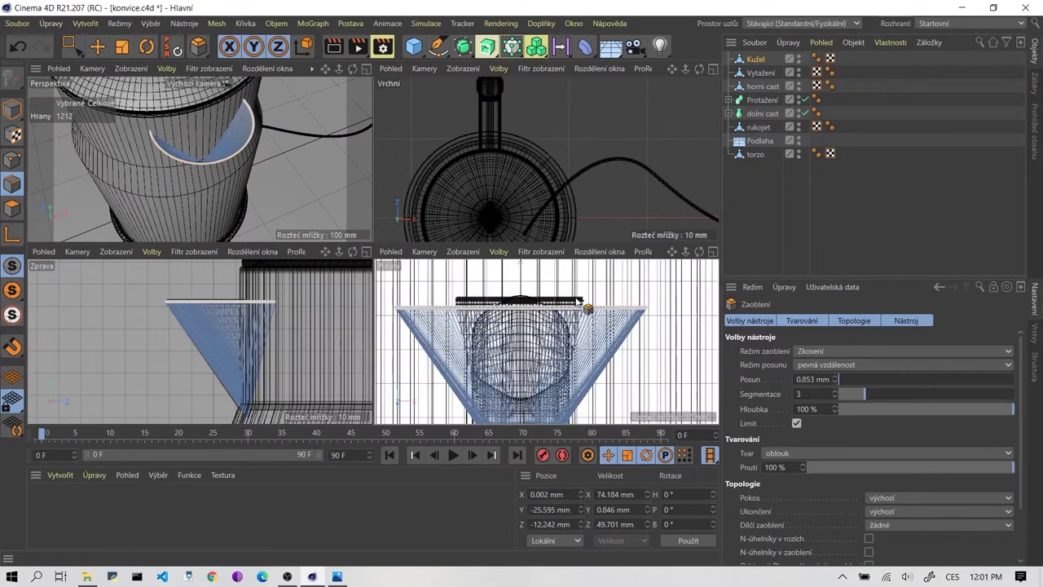
# Scale the spout's rim edges down to about 38.7 mm.
pyautogui.click(122, 47)
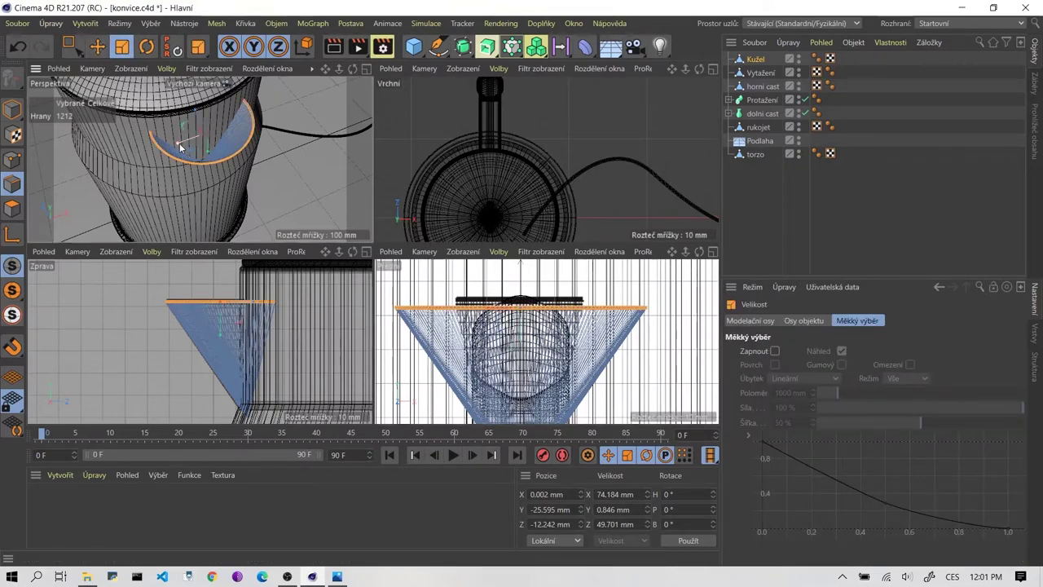
pyautogui.moveTo(179, 143); pyautogui.dragTo(194, 144)
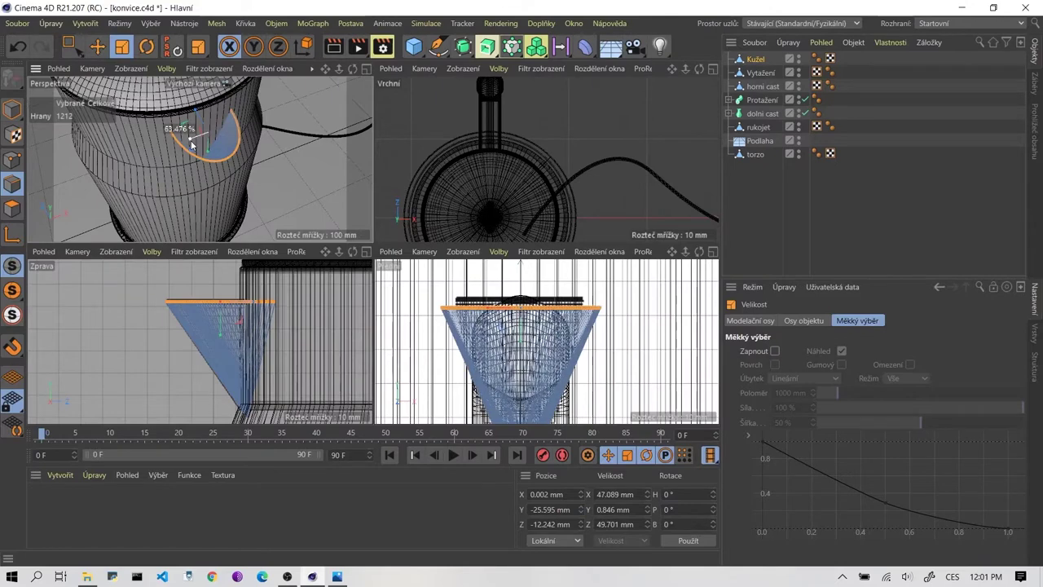
pyautogui.moveTo(194, 144); pyautogui.dragTo(195, 145)
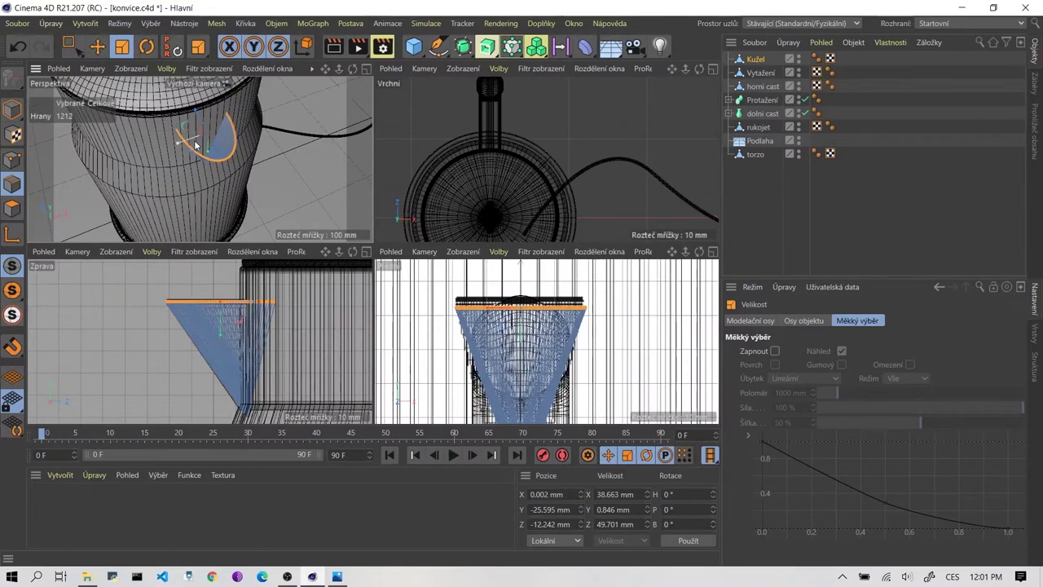
# Nudge the rim edges to Z −11.359 mm, deselect, and maximize the Perspective view.
pyautogui.click(110, 49)
pyautogui.scroll(3, 212, 147)
pyautogui.scroll(3, 200, 198)
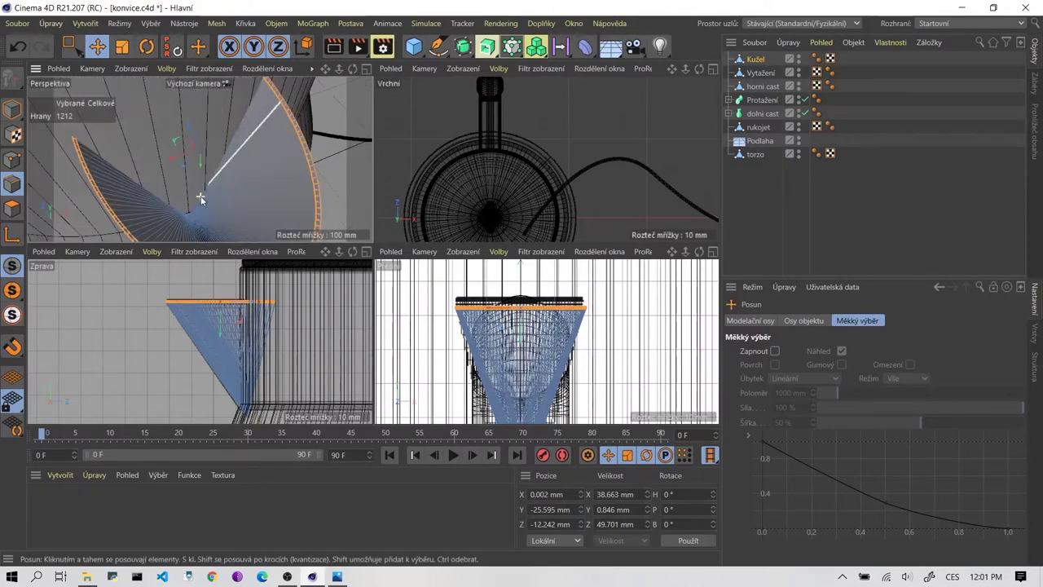
pyautogui.moveTo(197, 142); pyautogui.dragTo(296, 153)
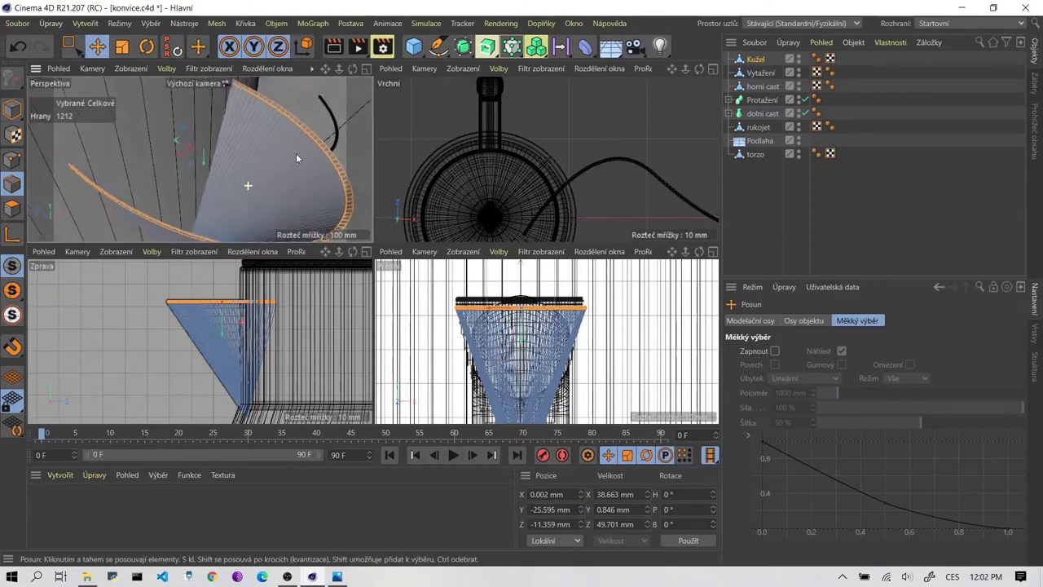
pyautogui.scroll(-5, 282, 148)
pyautogui.scroll(-3, 282, 147)
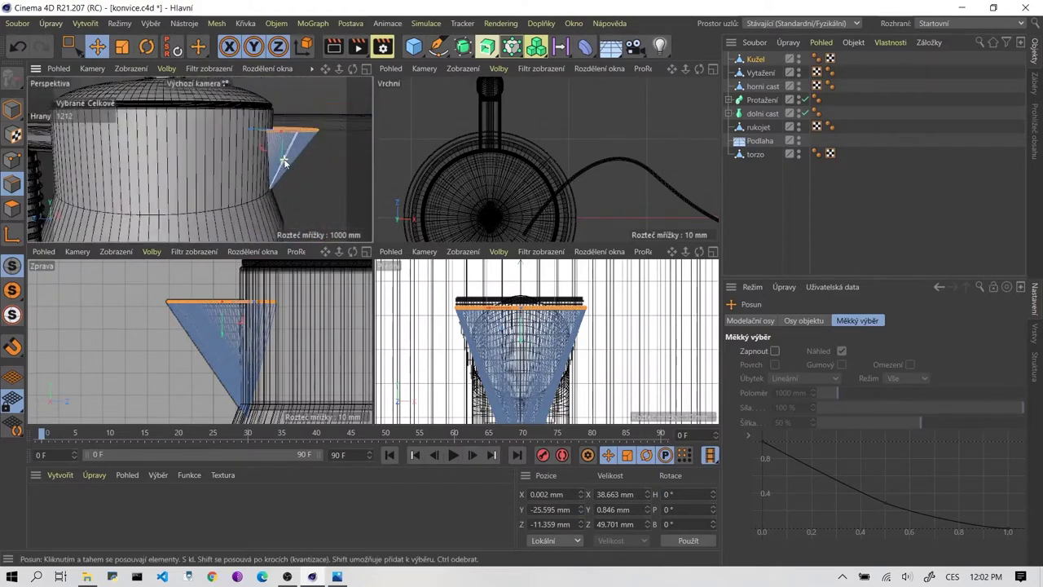
pyautogui.scroll(3, 269, 149)
pyautogui.scroll(-3, 254, 148)
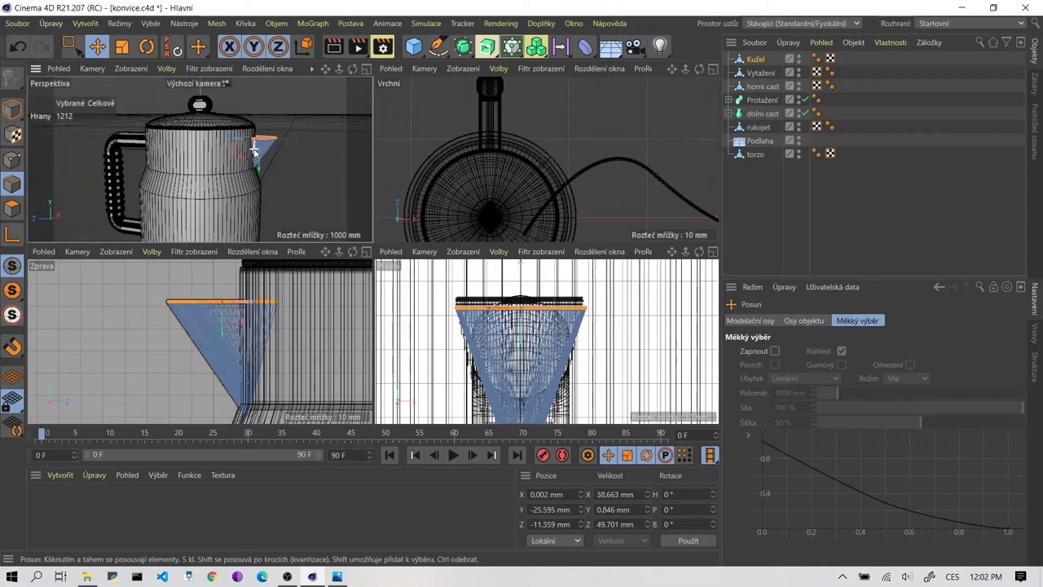
pyautogui.click(314, 137)
pyautogui.middleClick(289, 118)
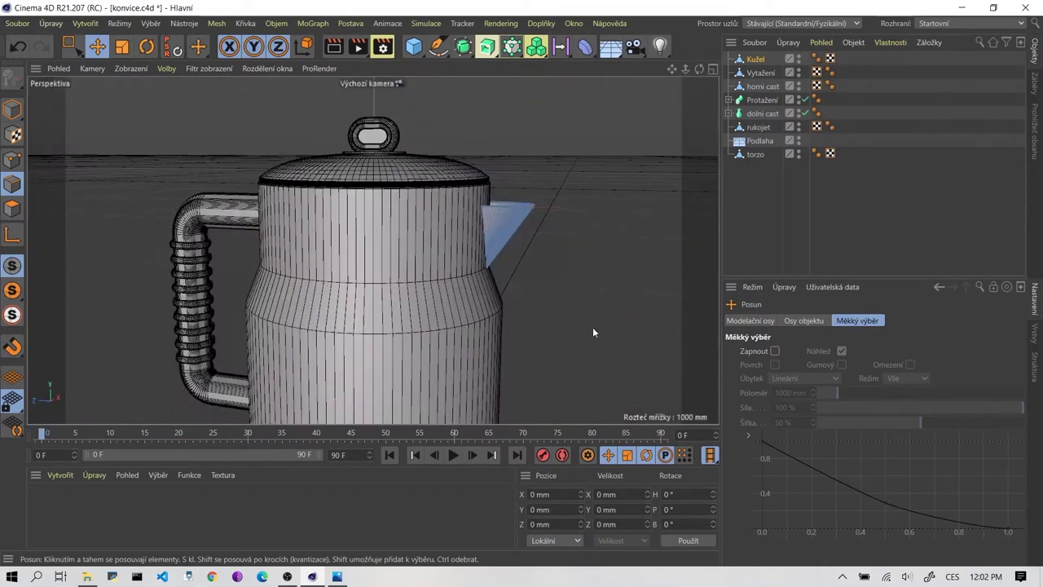
# Orbit around the whole kettle, looking from above and from the handle side.
pyautogui.keyDown('alt'); pyautogui.moveTo(593, 327); pyautogui.dragTo(79, 261); pyautogui.keyUp('alt')
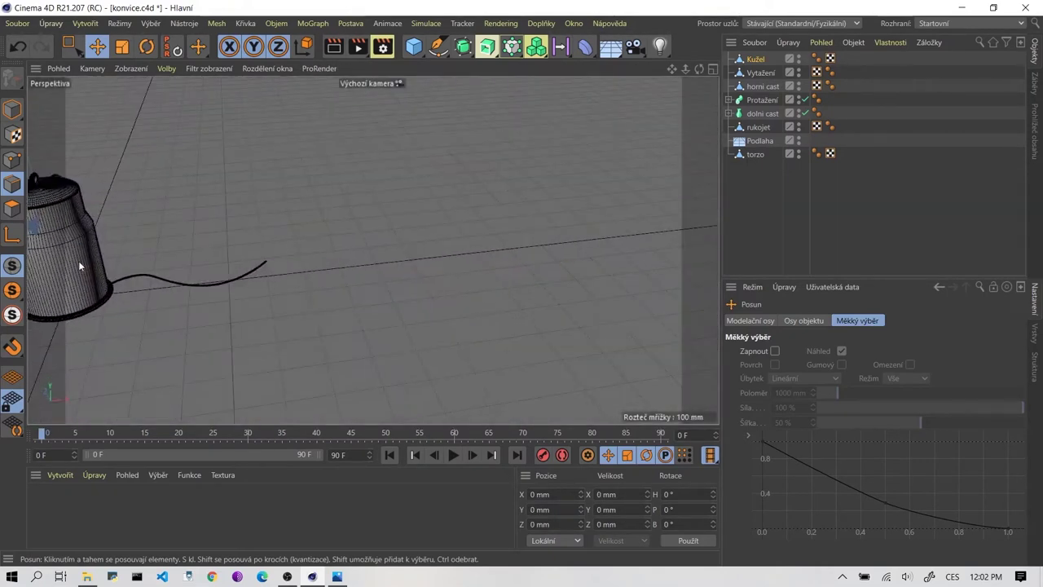
pyautogui.scroll(-3, 364, 277)
pyautogui.scroll(3, 364, 277)
pyautogui.scroll(3, 331, 199)
pyautogui.scroll(-1, 364, 182)
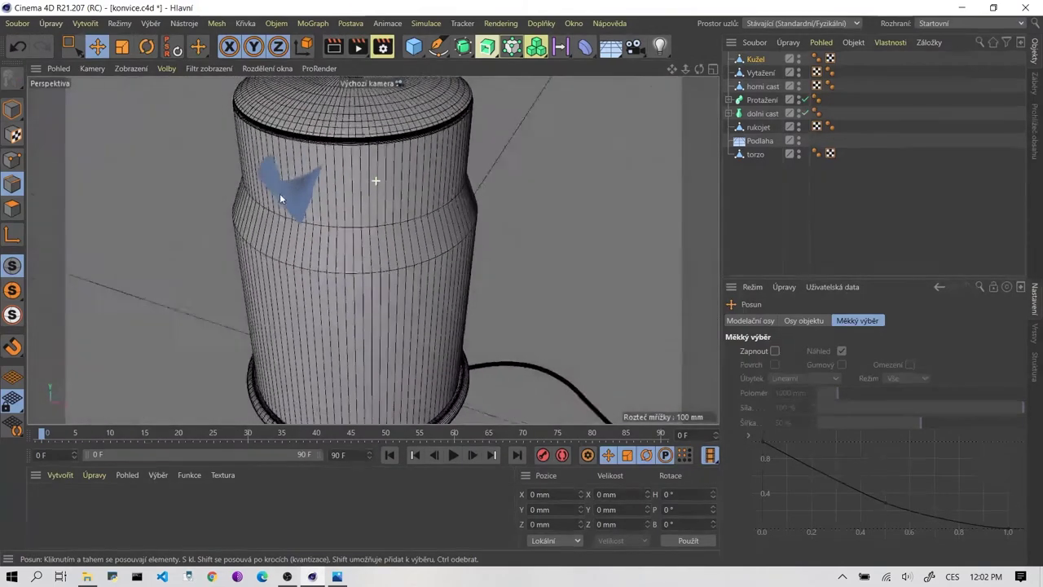
pyautogui.scroll(-1, 326, 171)
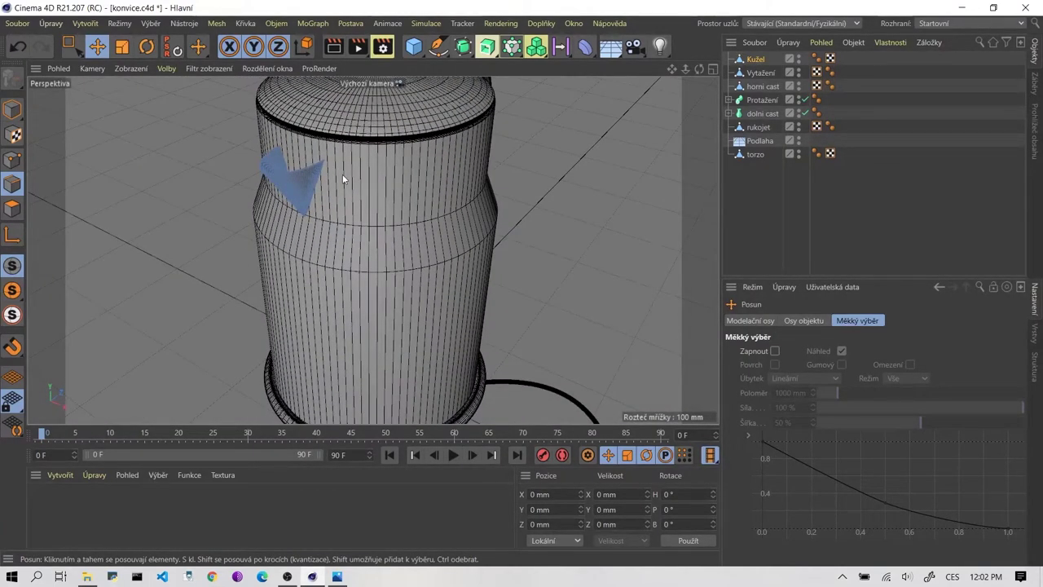
pyautogui.moveTo(343, 174)
pyautogui.keyDown('alt'); pyautogui.mouseDown()
pyautogui.moveTo(367, 198)
pyautogui.moveTo(372, 249)
pyautogui.moveTo(549, 261)
pyautogui.mouseUp(); pyautogui.keyUp('alt')
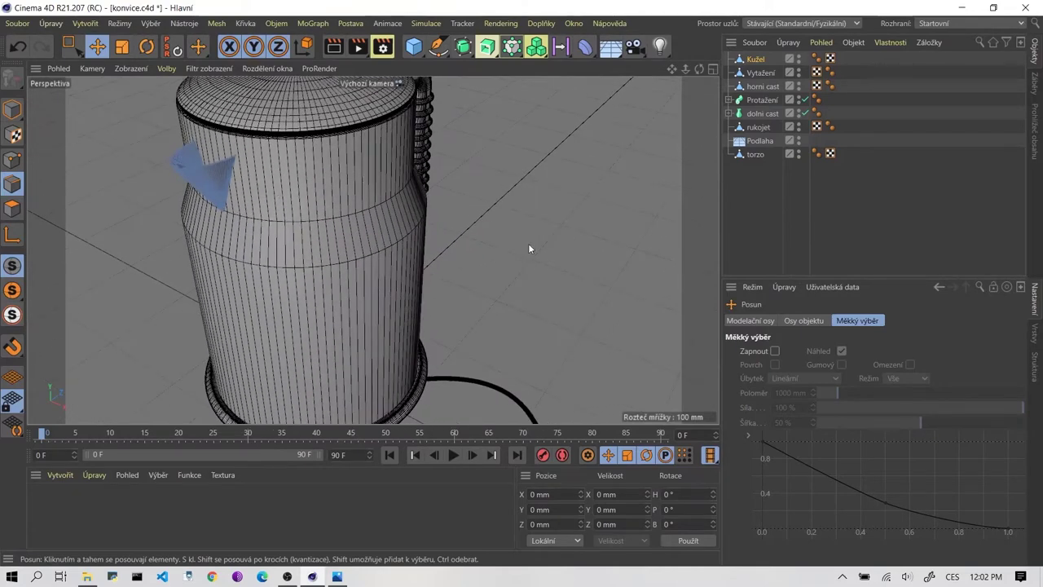
pyautogui.scroll(-5, 528, 249)
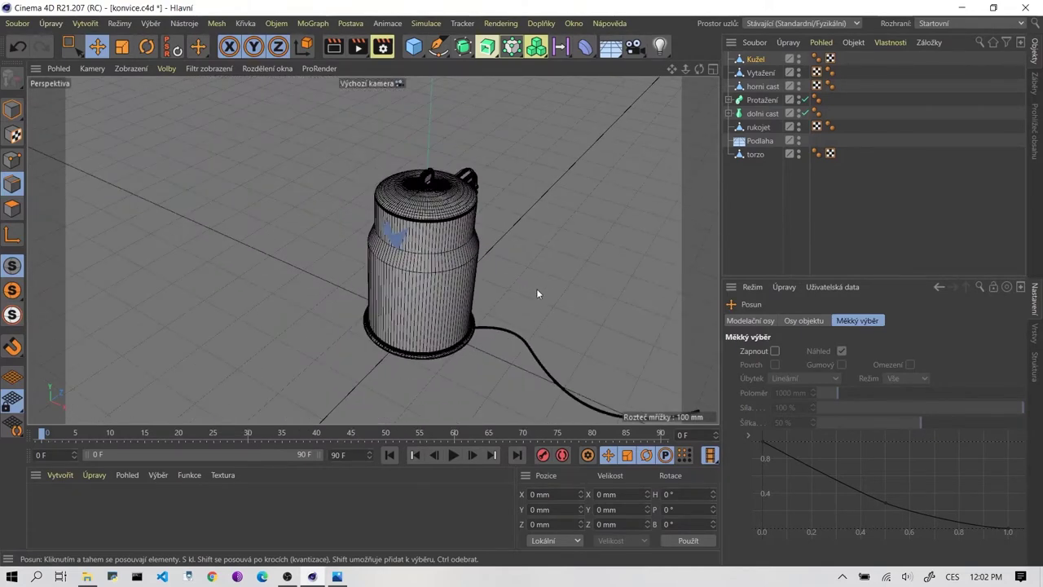
pyautogui.scroll(2, 513, 284)
pyautogui.scroll(2, 462, 274)
pyautogui.scroll(2, 457, 277)
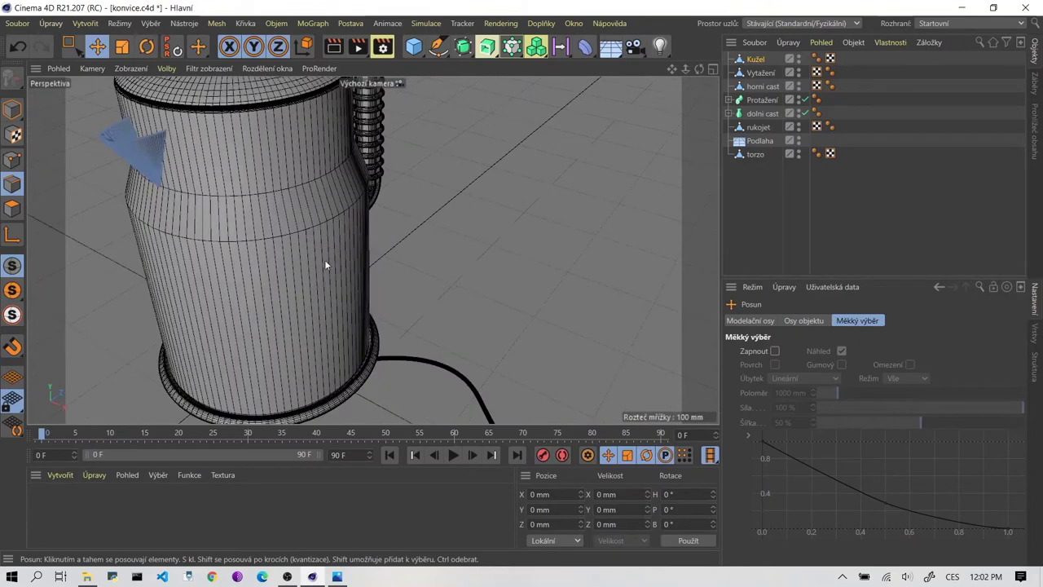
pyautogui.scroll(-1, 342, 263)
pyautogui.scroll(-3, 406, 273)
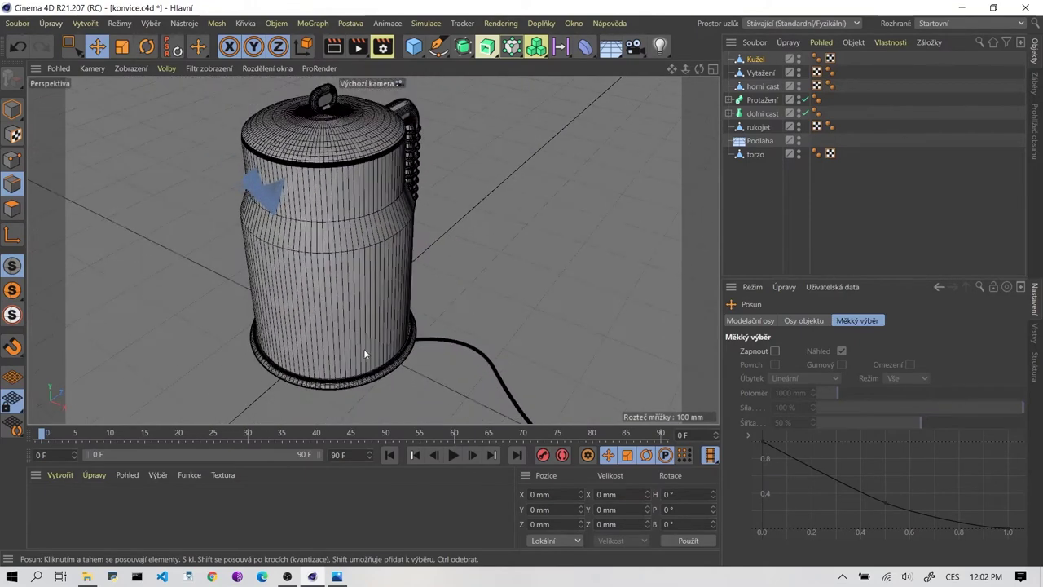
# Compare against reference photo 01.jpg, then switch to Model mode and select the Podlaha floor.
pyautogui.click(336, 576)
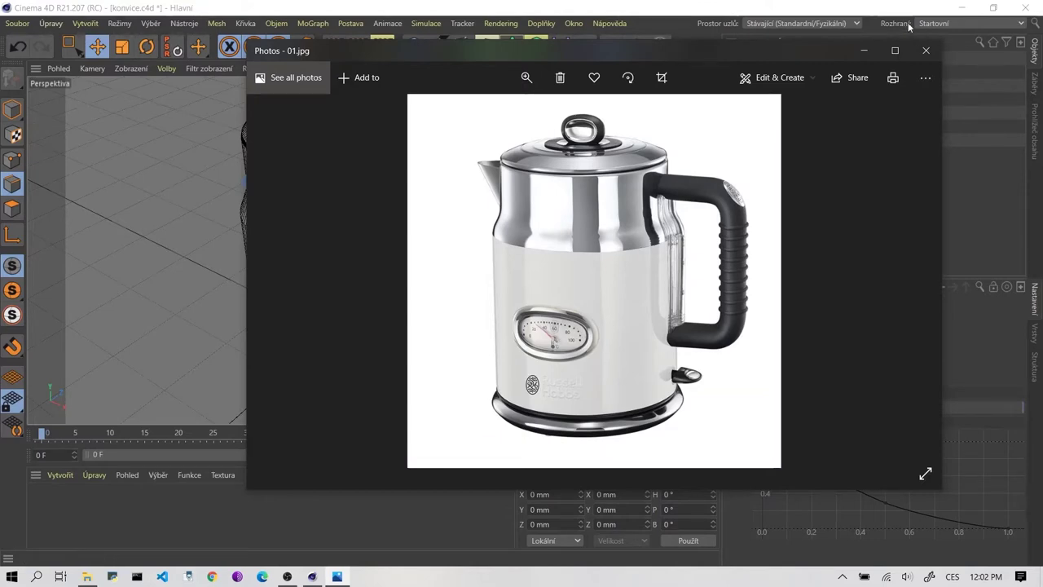
pyautogui.click(864, 51)
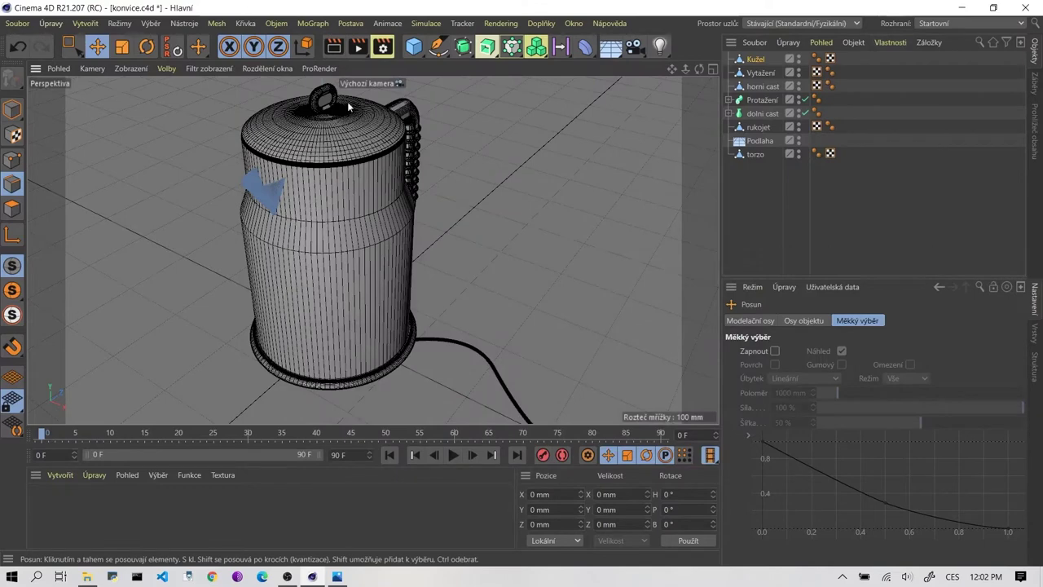
pyautogui.click(12, 110)
pyautogui.click(447, 298)
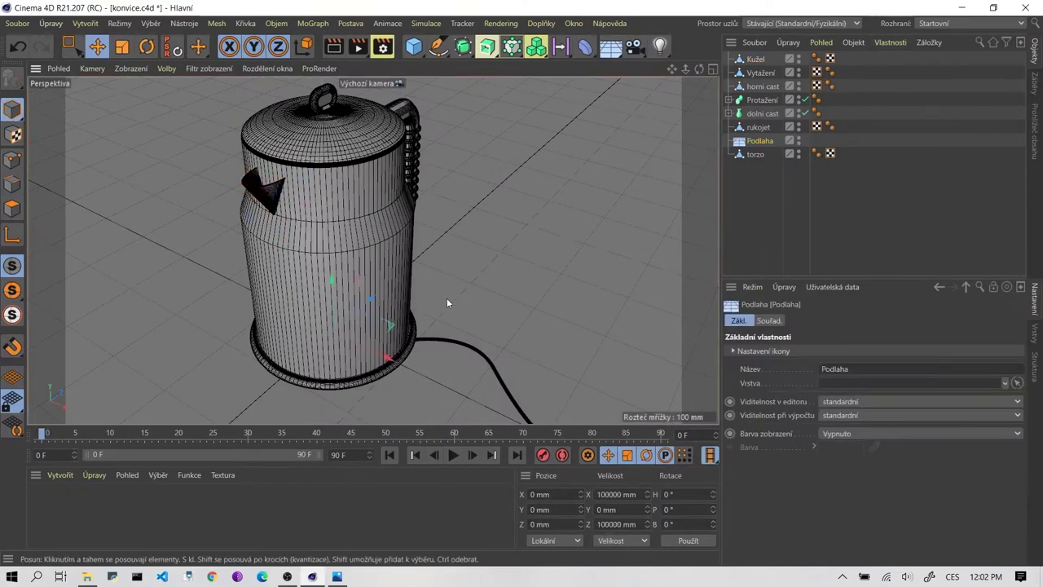
# Maximize the Right (Zprava) viewport, zoomed in on the dial circle.
pyautogui.middleClick(367, 275)
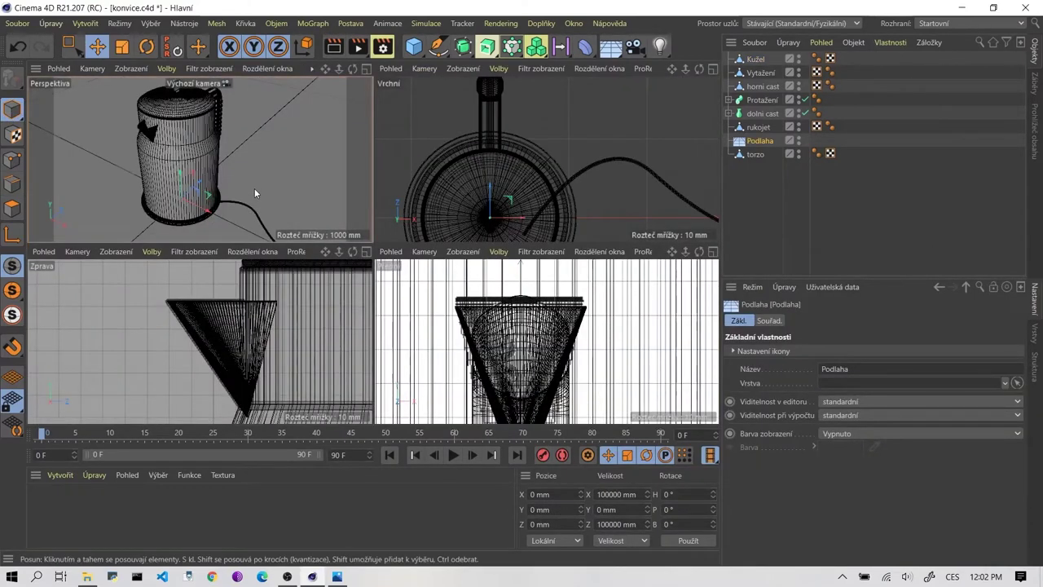
pyautogui.scroll(2, 200, 341)
pyautogui.scroll(2, 200, 342)
pyautogui.scroll(2, 200, 341)
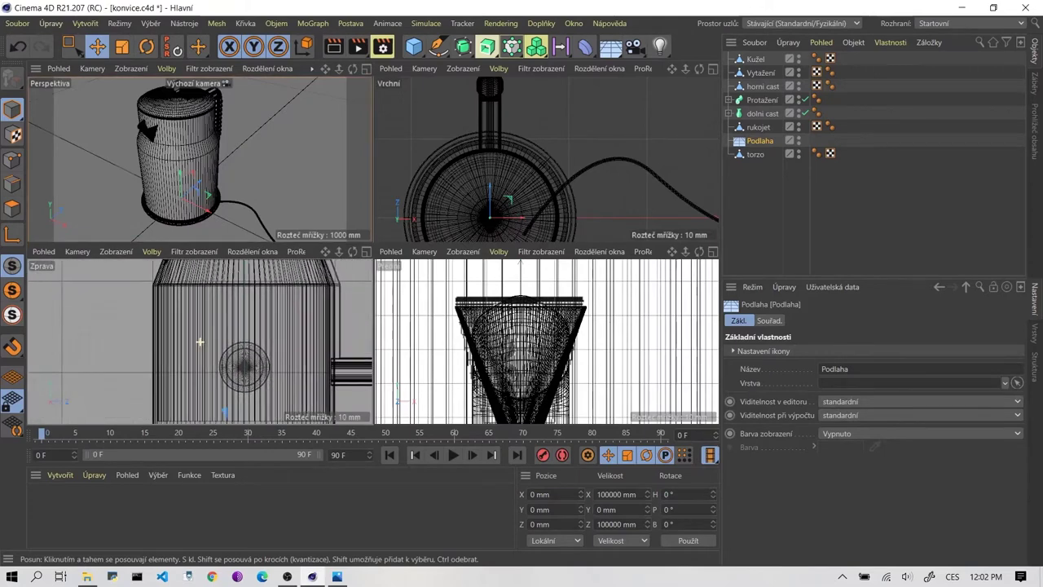
pyautogui.scroll(2, 220, 350)
pyautogui.scroll(2, 245, 359)
pyautogui.middleClick(246, 361)
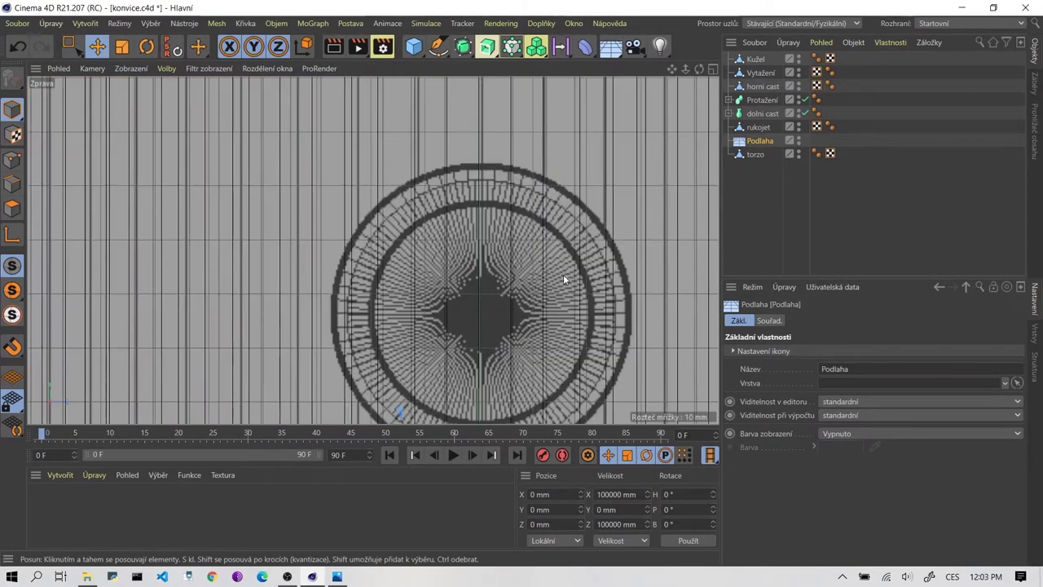
pyautogui.scroll(-2, 538, 256)
pyautogui.scroll(-2, 489, 236)
pyautogui.scroll(-1, 463, 240)
pyautogui.scroll(-2, 407, 220)
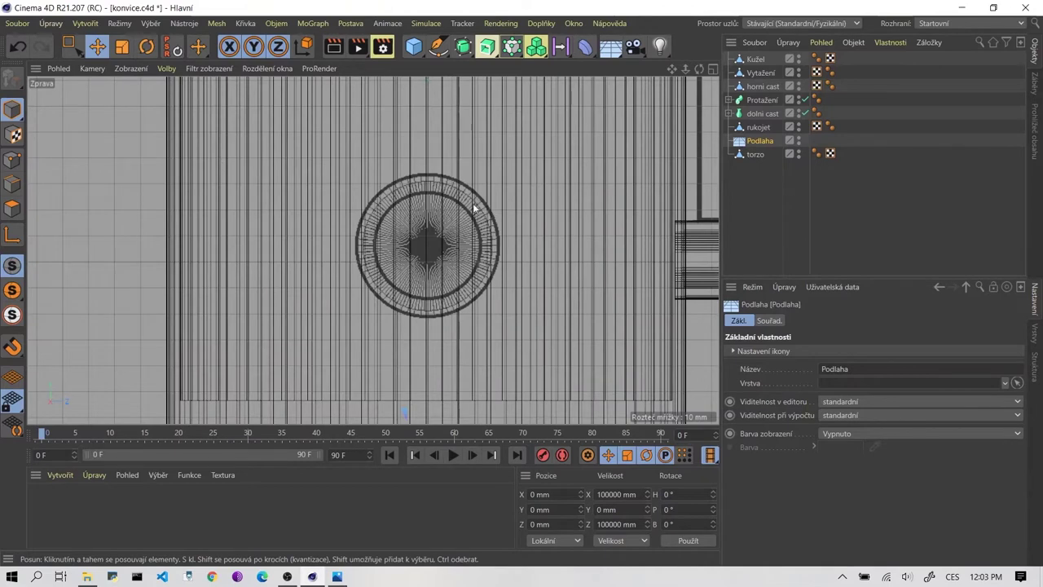
# Add a Tube (Trubka) primitive and return to the four-view layout.
pyautogui.click(414, 52)
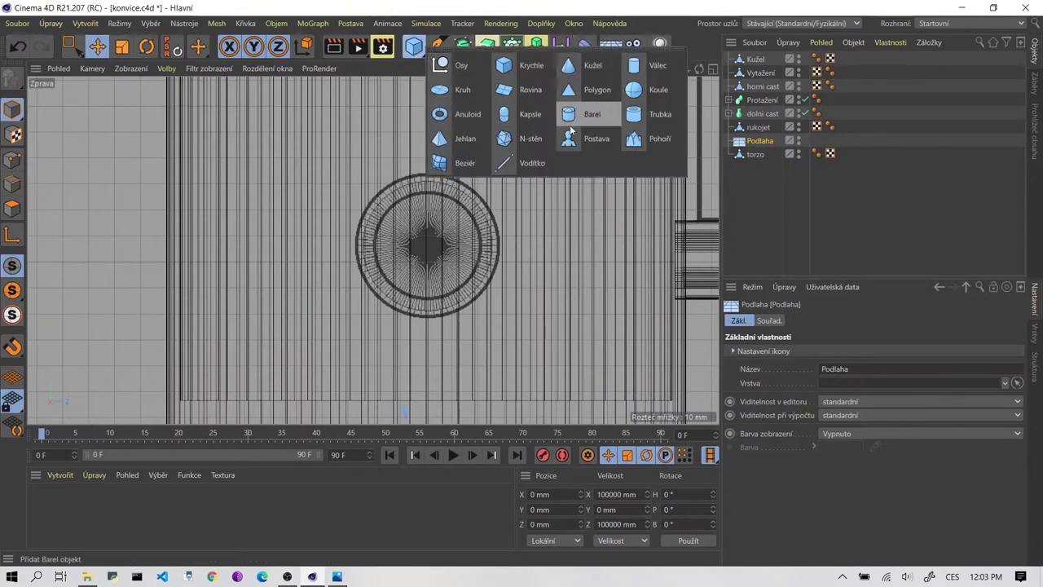
pyautogui.click(648, 115)
pyautogui.scroll(-5, 392, 220)
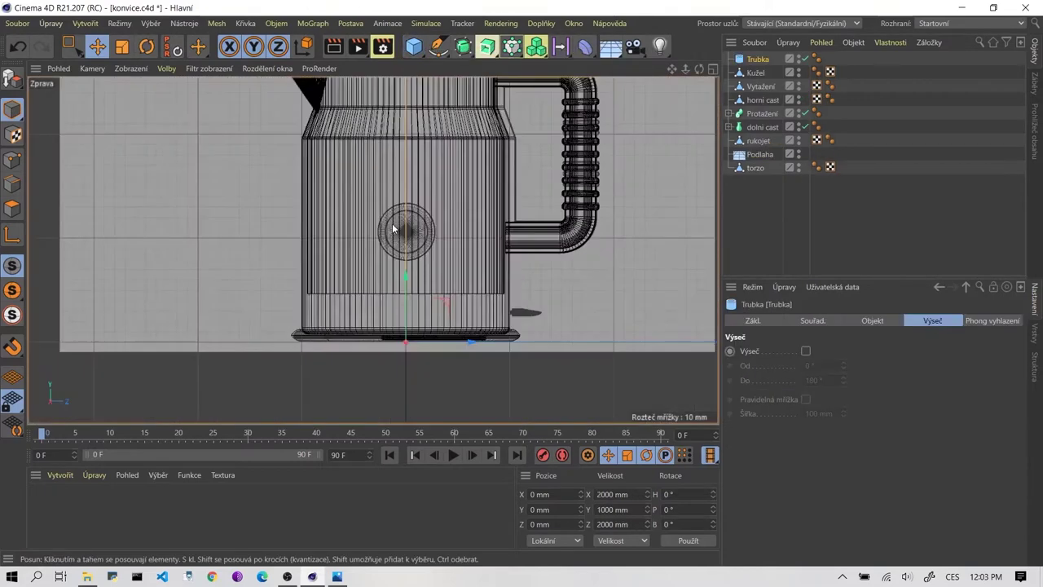
pyautogui.scroll(-5, 395, 224)
pyautogui.scroll(-3, 395, 224)
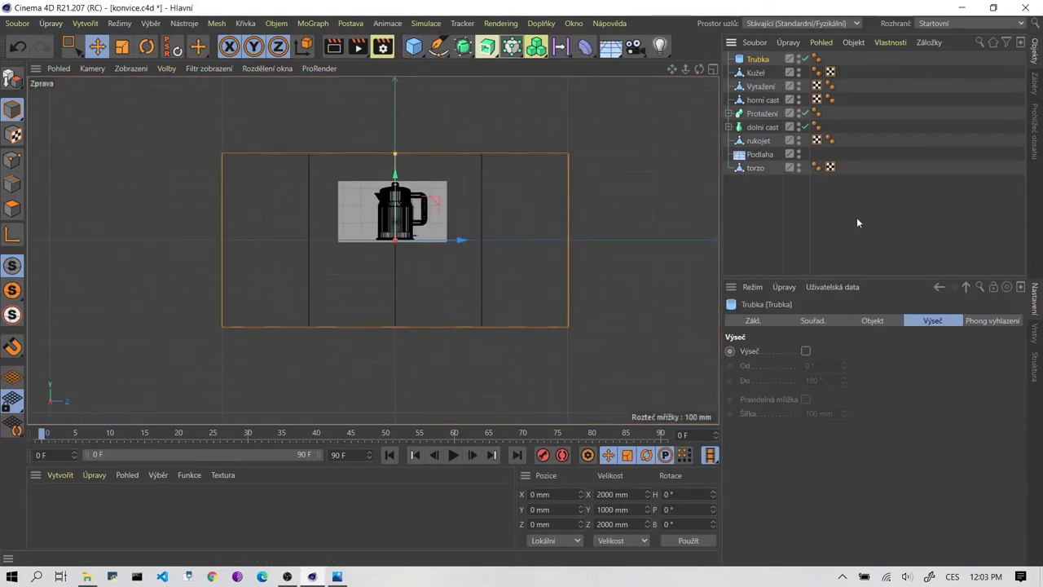
pyautogui.middleClick(395, 175)
pyautogui.scroll(-10, 212, 186)
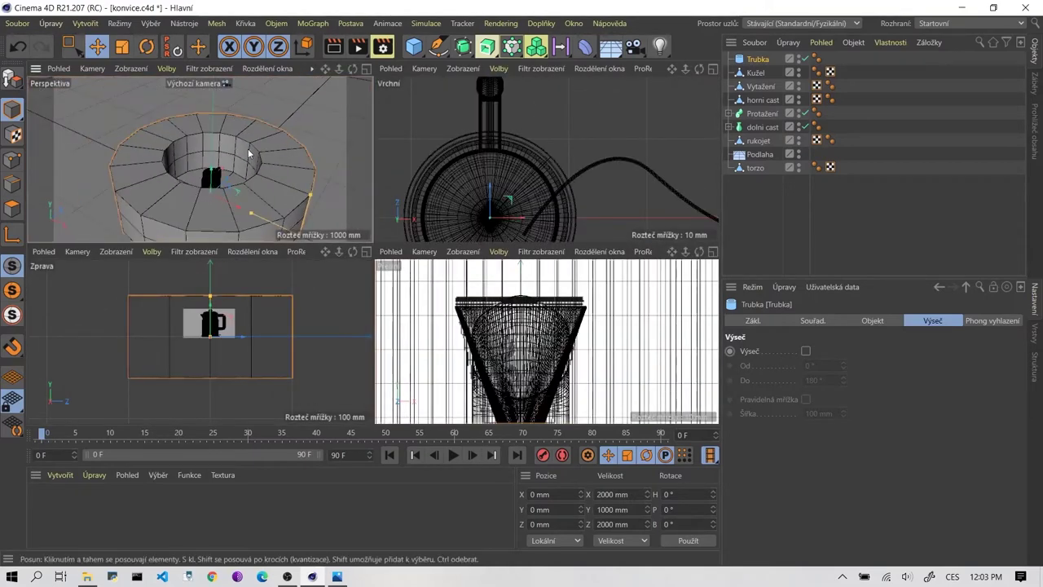
# Set the tube's Orientation to +X, with 71.62 mm inner and 118 mm outer radius.
pyautogui.click(872, 320)
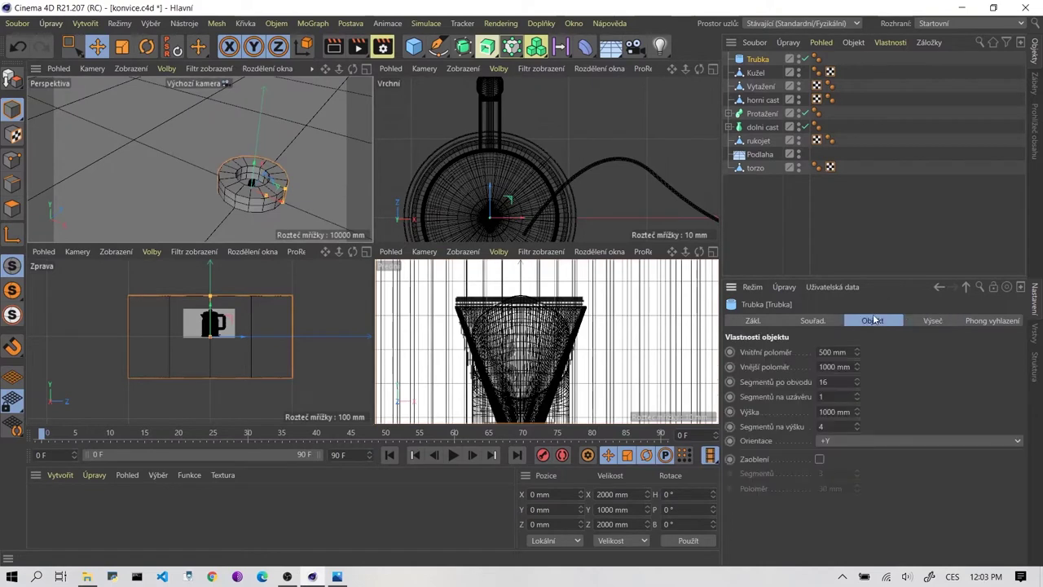
pyautogui.scroll(5, 290, 204)
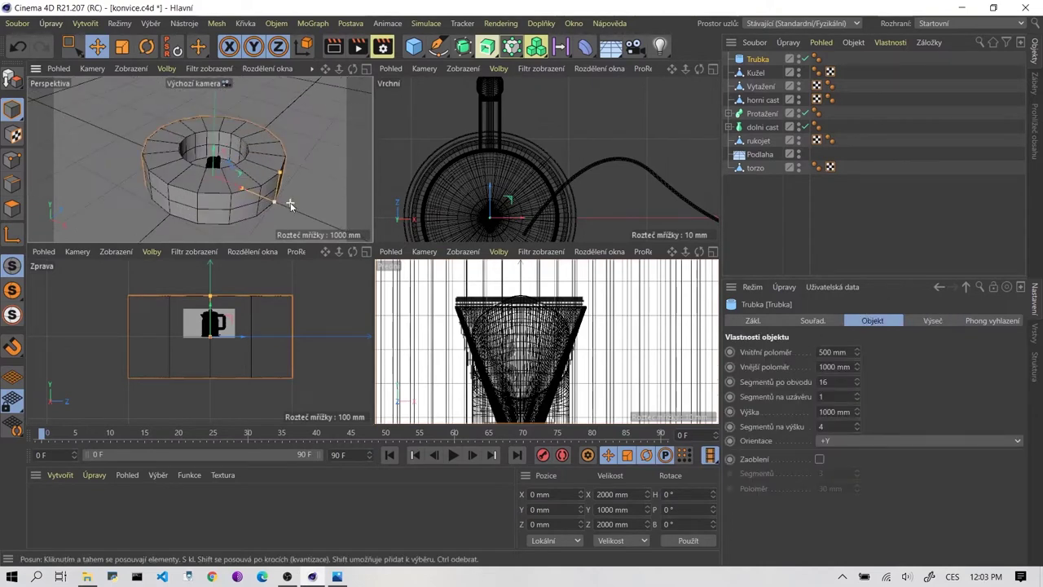
pyautogui.click(855, 440)
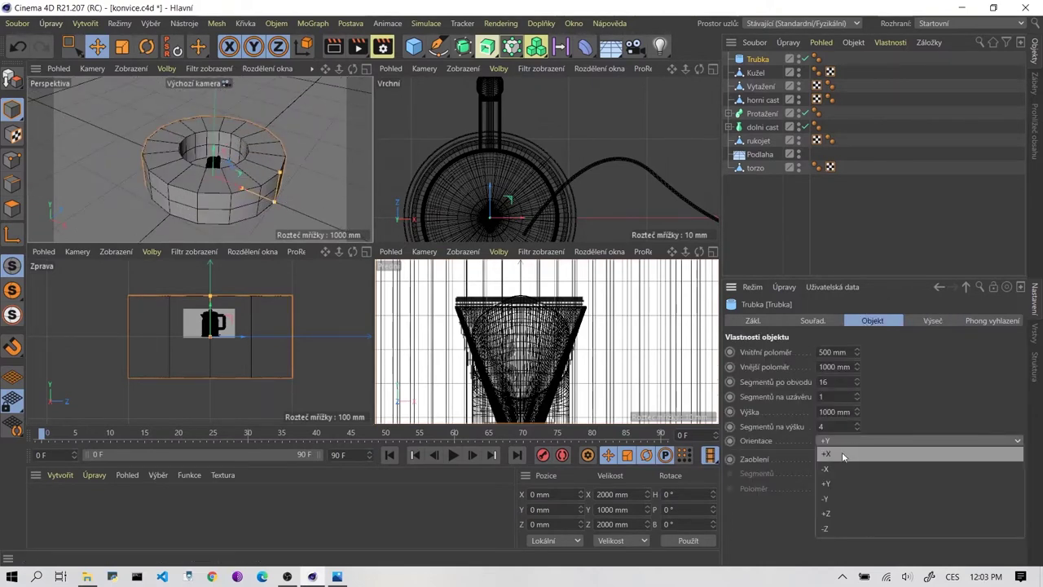
pyautogui.click(842, 452)
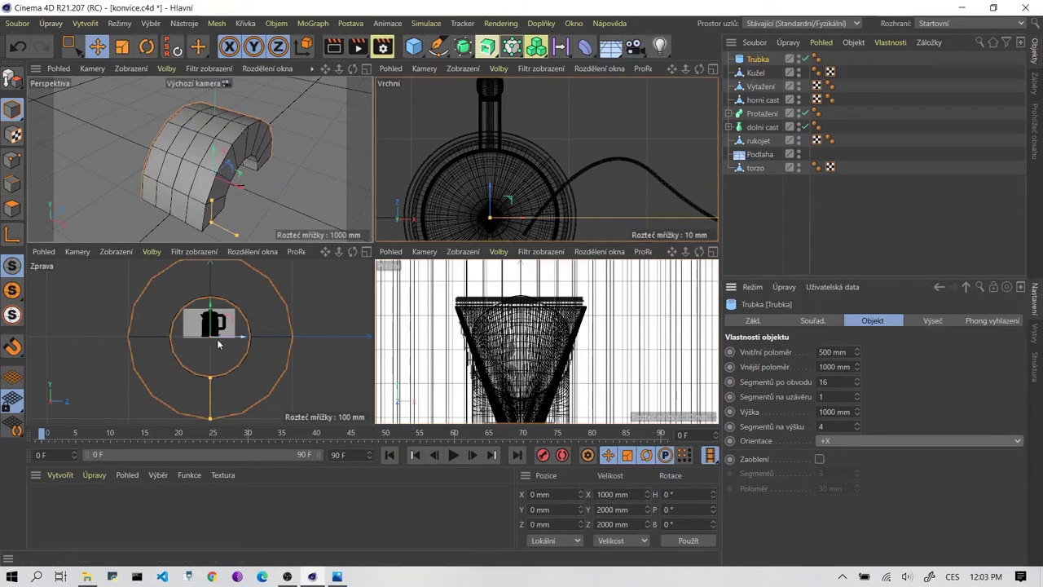
pyautogui.moveTo(211, 378); pyautogui.dragTo(210, 346)
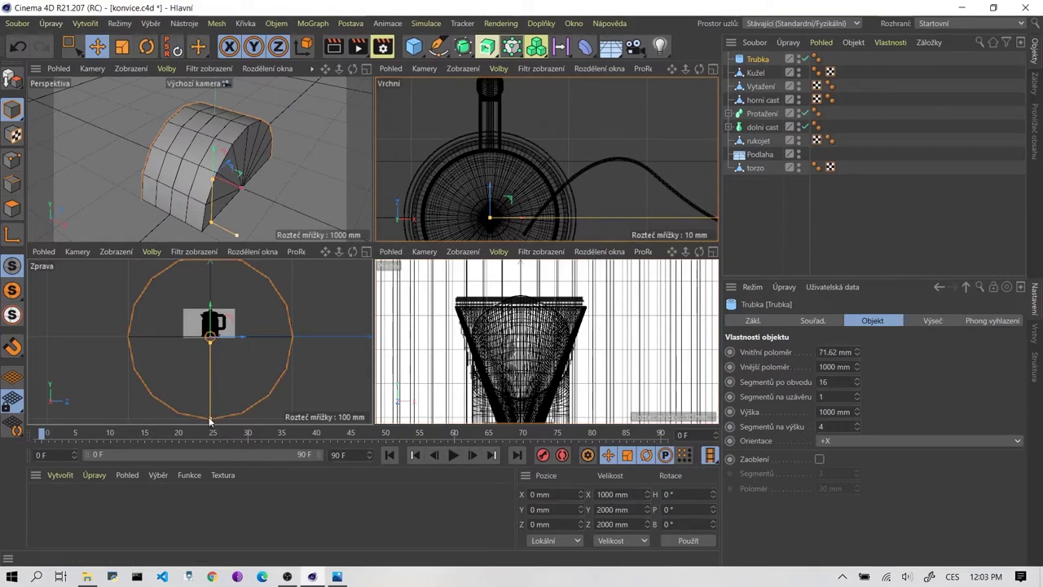
pyautogui.scroll(2, 208, 358)
pyautogui.scroll(-1, 208, 359)
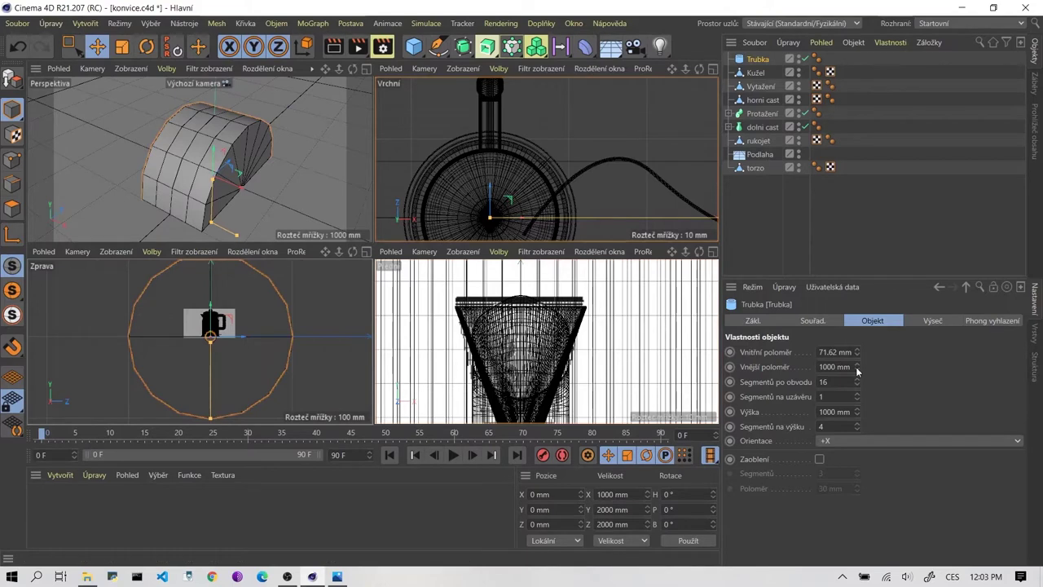
pyautogui.moveTo(856, 367); pyautogui.dragTo(856, 476)
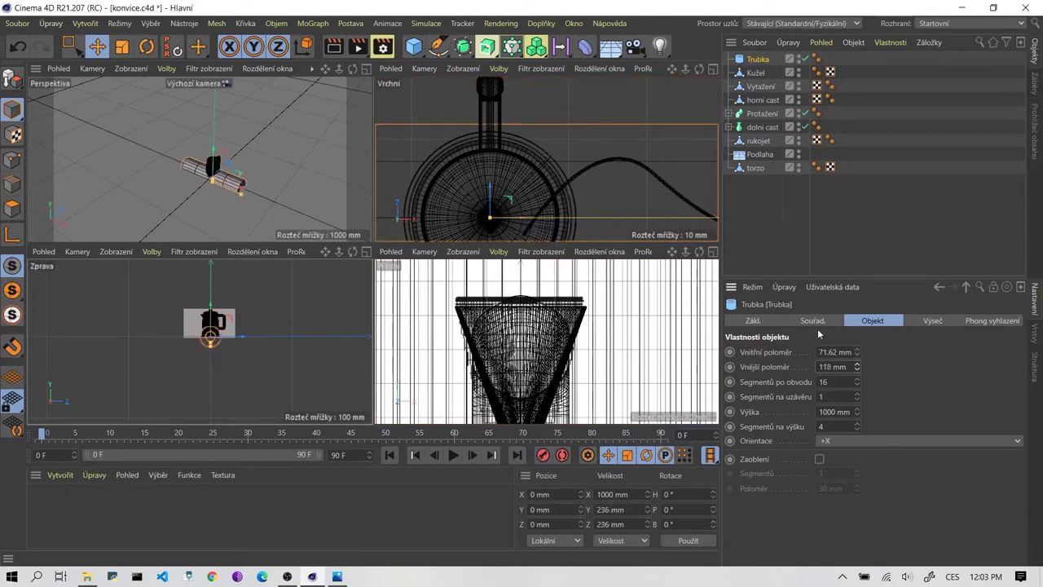
pyautogui.scroll(3, 153, 301)
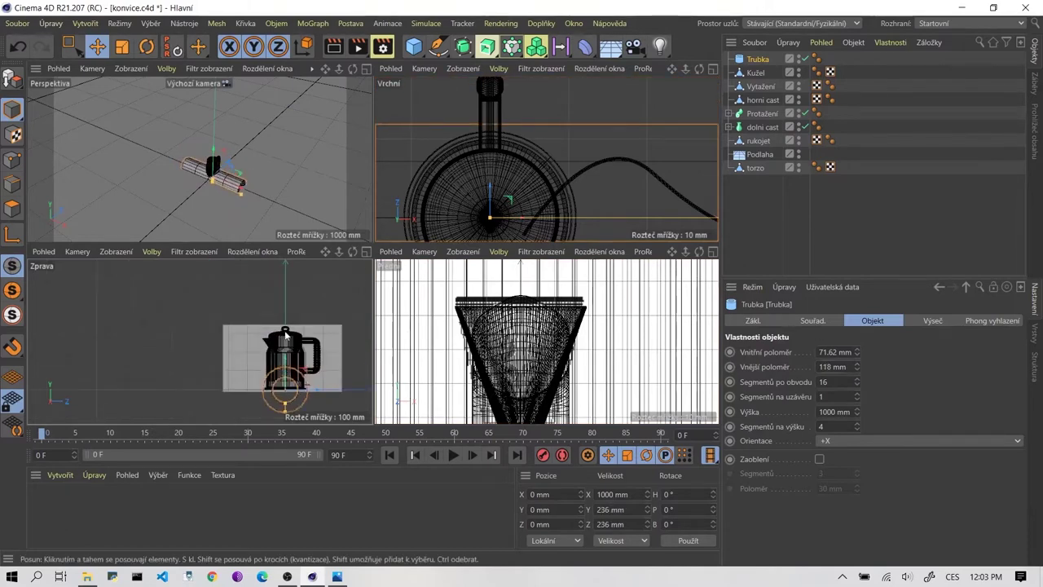
# Raise the tube to about 104.7 mm on Y, sized 19.918 mm inner and 28 mm outer radius.
pyautogui.middleClick(367, 367)
pyautogui.scroll(3, 572, 328)
pyautogui.keyDown('alt'); pyautogui.moveTo(572, 324); pyautogui.dragTo(569, 166, button='middle'); pyautogui.keyUp('alt')
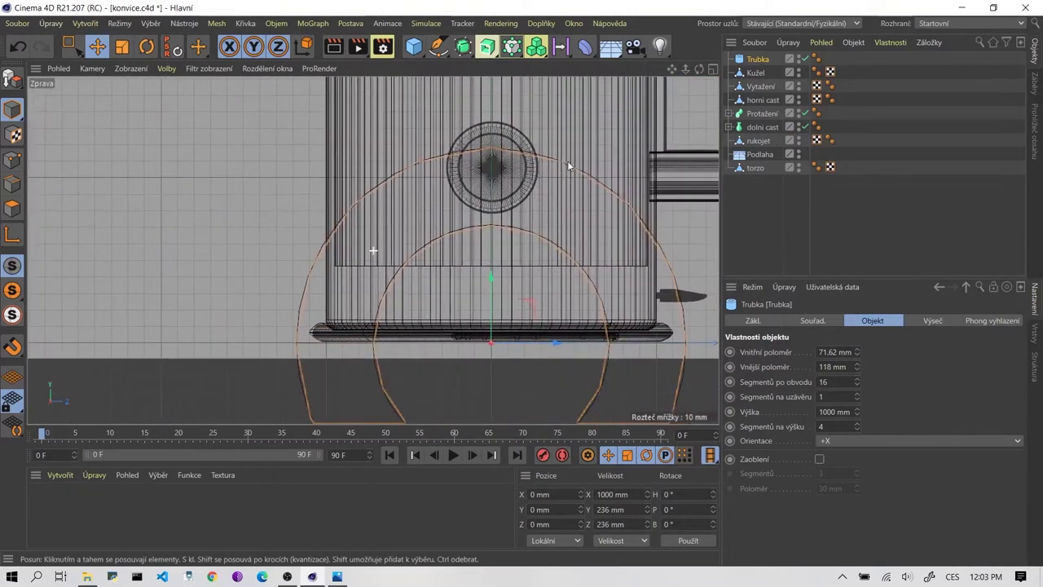
pyautogui.moveTo(521, 272); pyautogui.dragTo(517, 104)
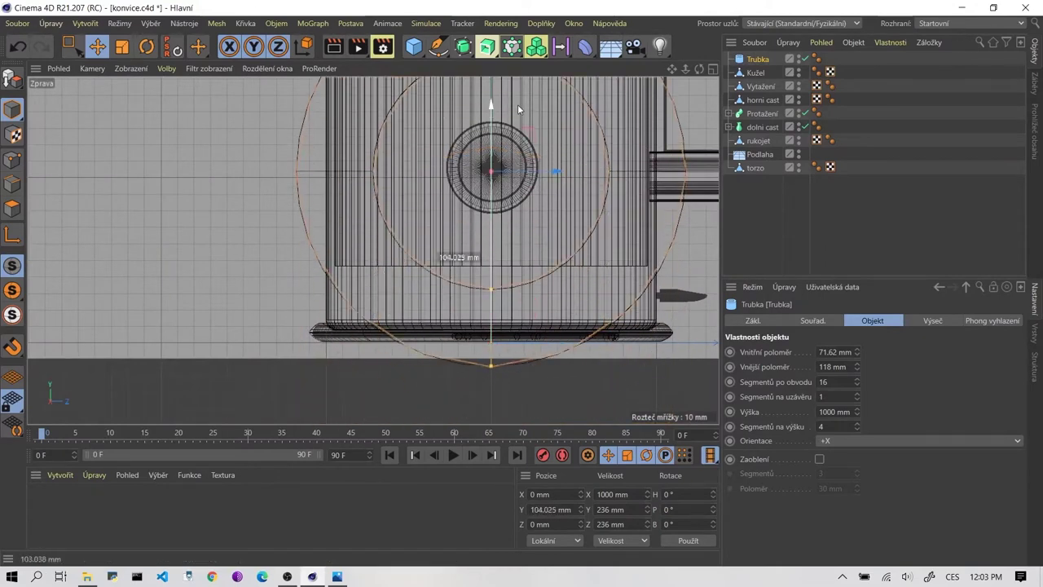
pyautogui.moveTo(490, 287); pyautogui.dragTo(496, 207)
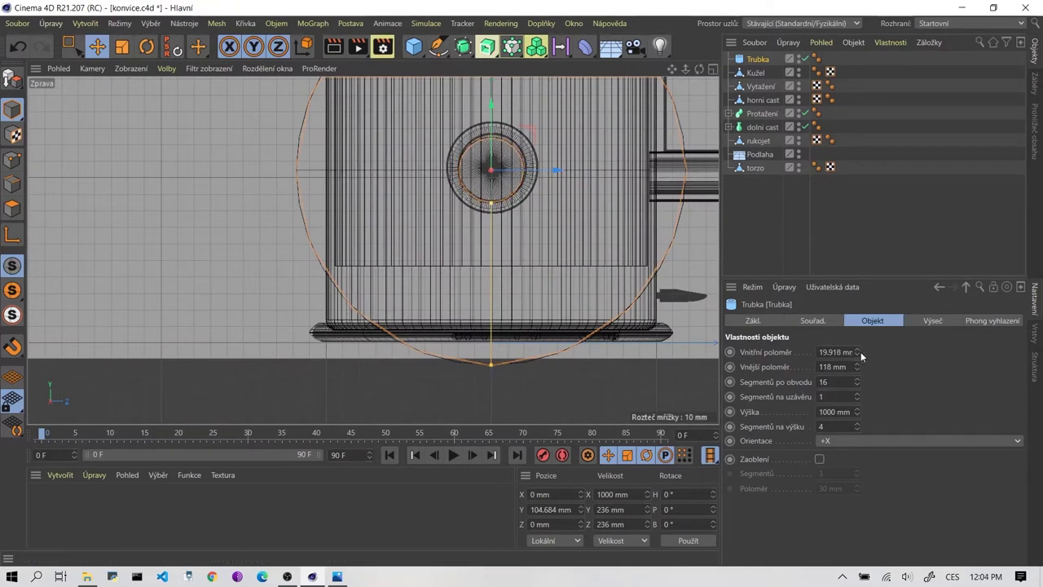
pyautogui.moveTo(856, 367); pyautogui.dragTo(856, 431)
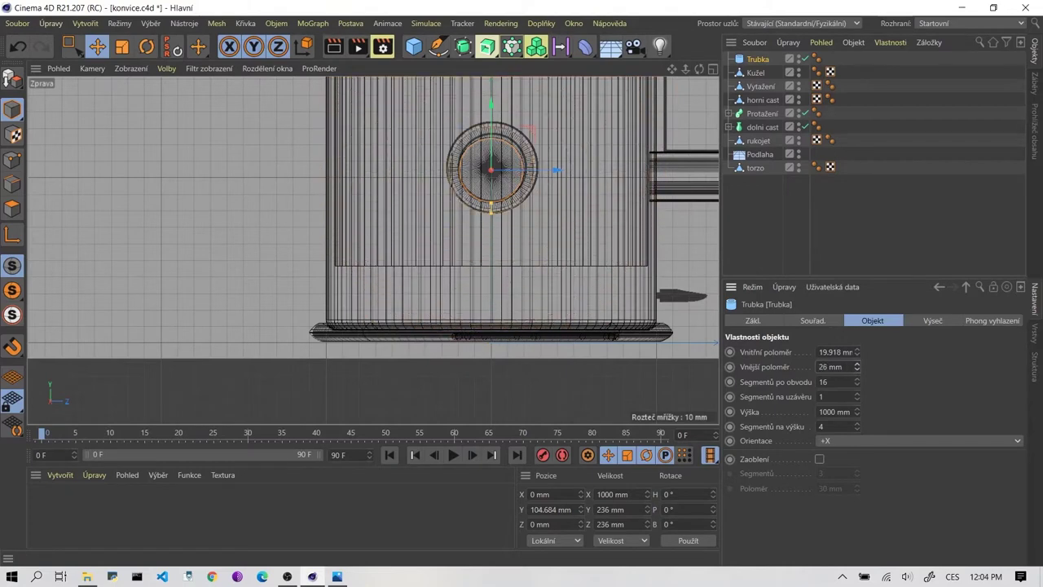
pyautogui.moveTo(856, 366)
pyautogui.mouseDown()
pyautogui.moveTo(856, 350)
pyautogui.moveTo(856, 378)
pyautogui.mouseUp()
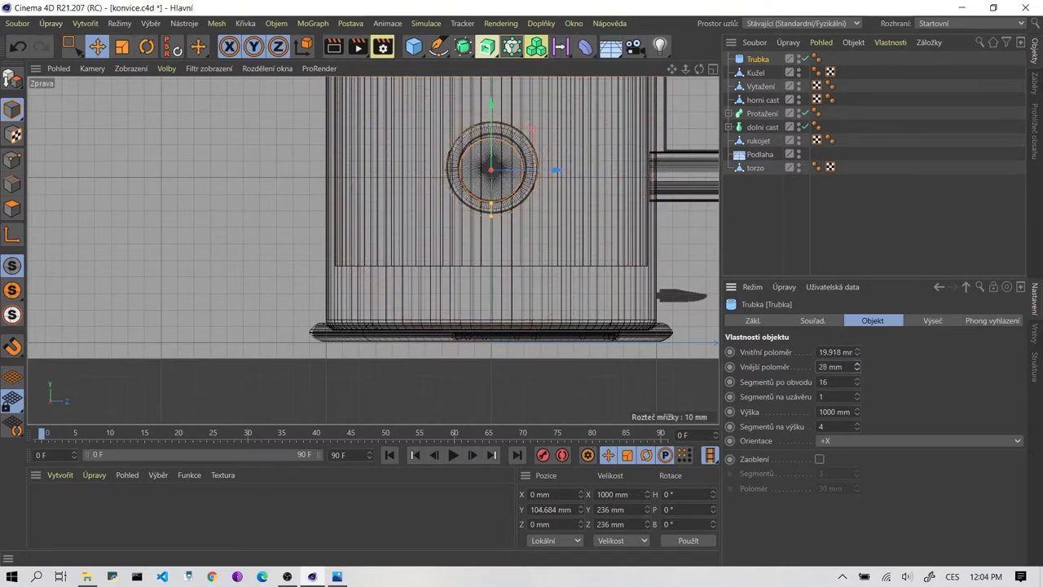
pyautogui.scroll(3, 536, 200)
pyautogui.scroll(3, 517, 196)
# Frame the tube's end and nudge the ring upward to centre it on the dial.
pyautogui.scroll(3, 489, 245)
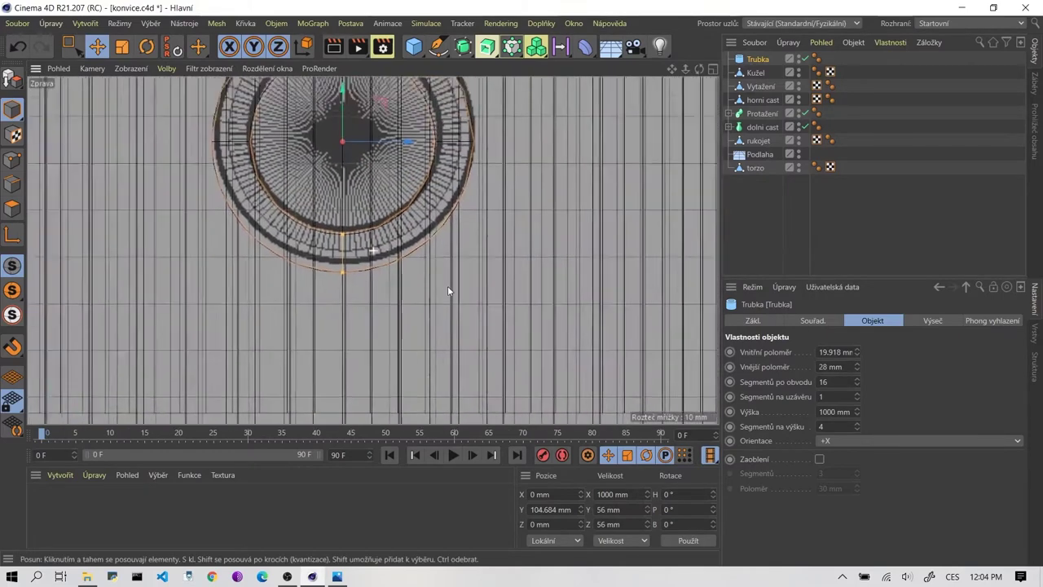
pyautogui.press('o')
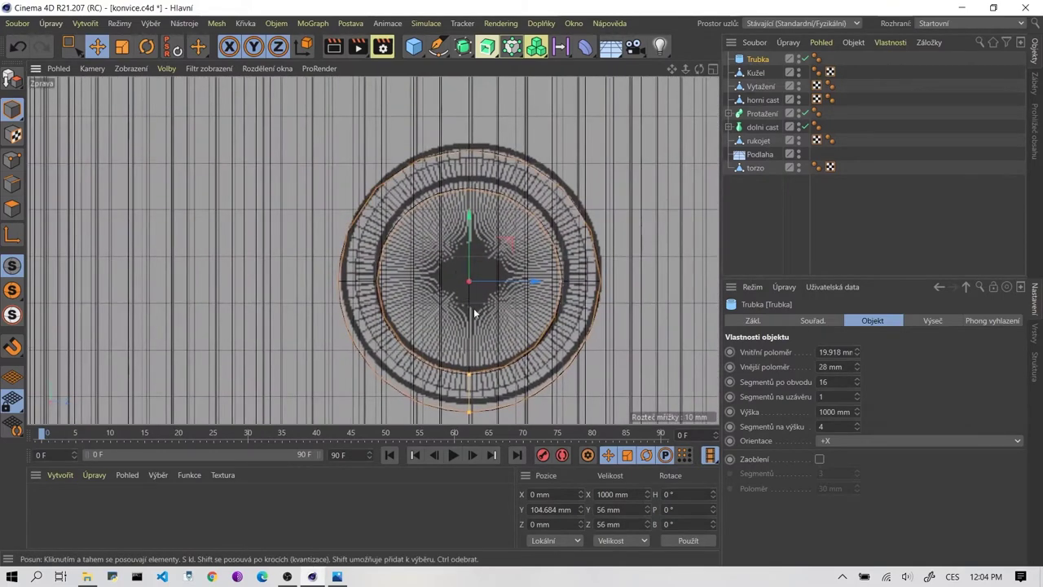
pyautogui.scroll(1, 475, 312)
pyautogui.scroll(2, 521, 305)
pyautogui.scroll(1, 507, 296)
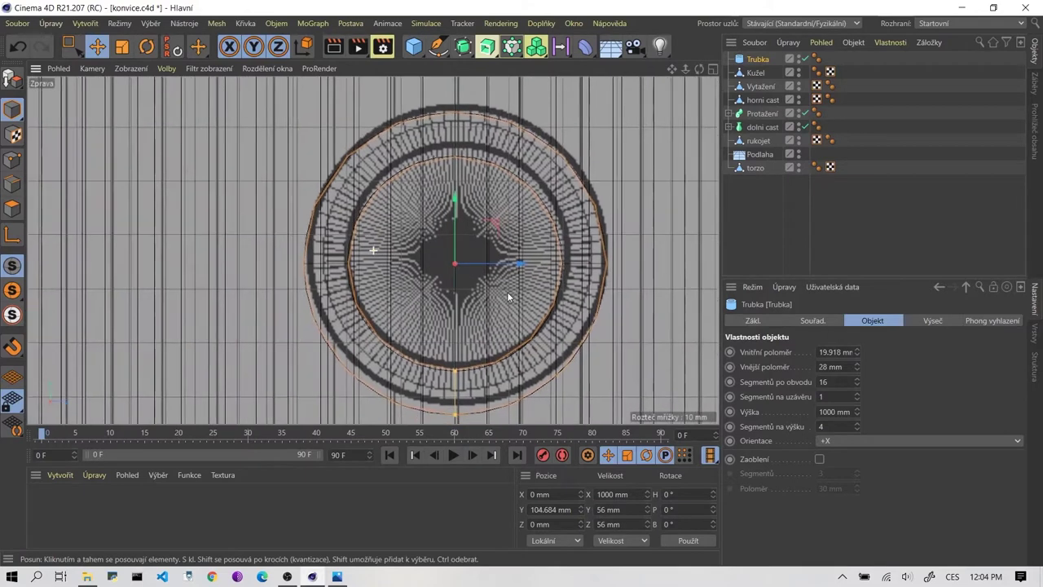
pyautogui.moveTo(454, 217); pyautogui.dragTo(454, 212)
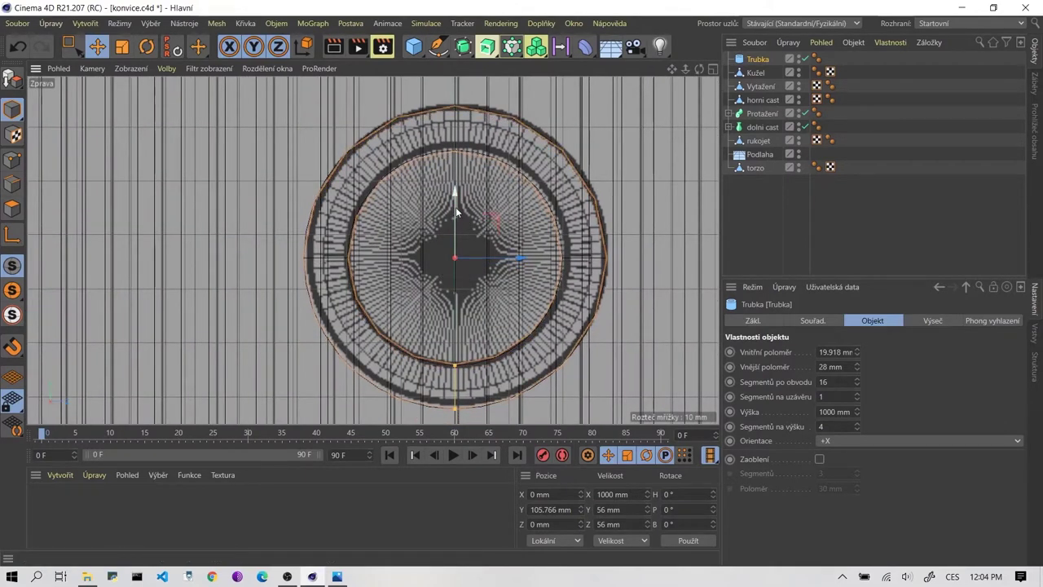
pyautogui.moveTo(456, 212); pyautogui.dragTo(460, 210)
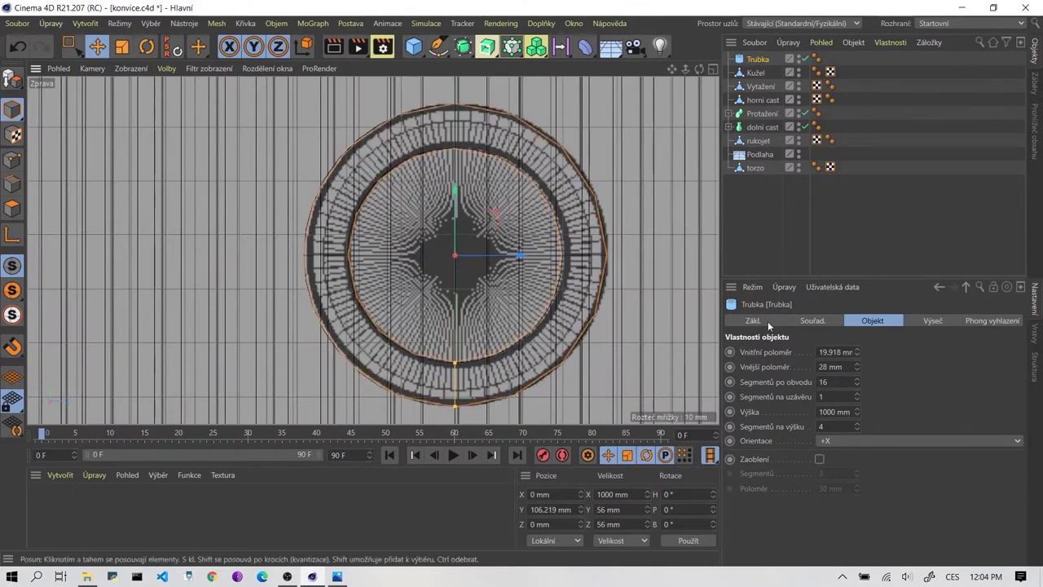
# Set the tube's inner radius to 20 mm and outer radius to 28 mm.
pyautogui.click(831, 351)
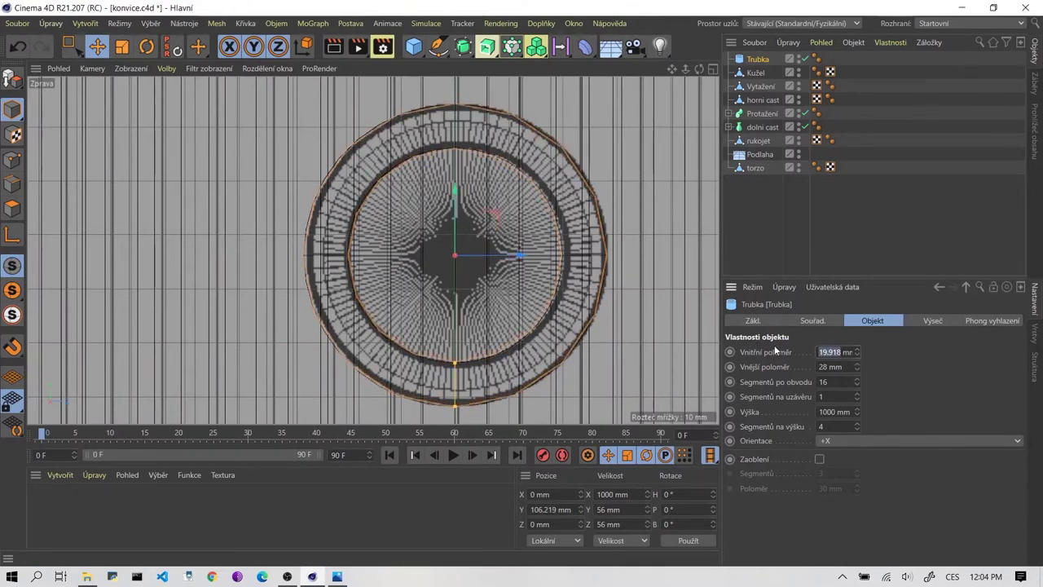
pyautogui.write('15')
pyautogui.press('Return')
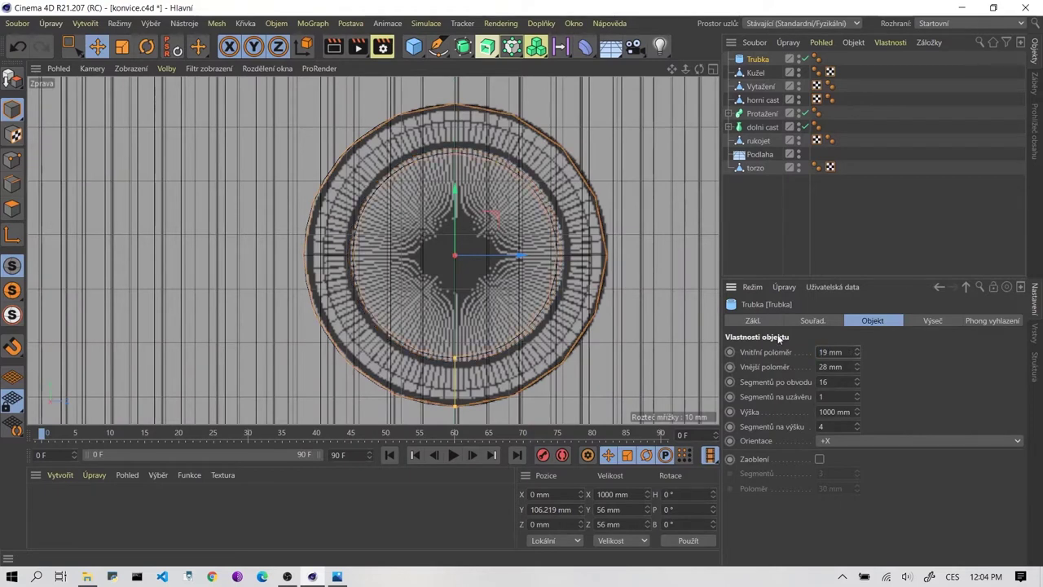
pyautogui.click(822, 351)
pyautogui.write('20')
pyautogui.press('Return')
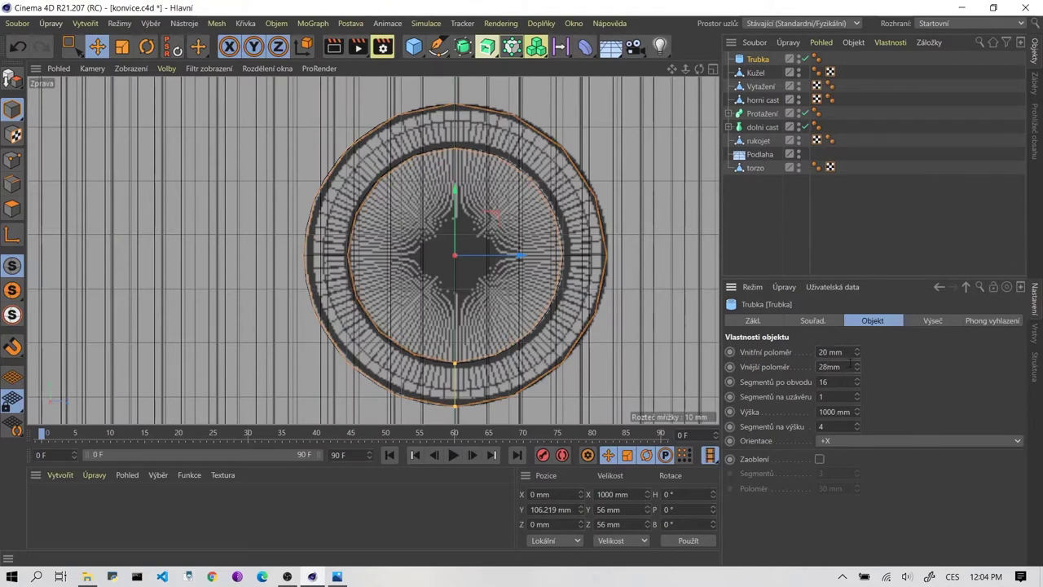
pyautogui.click(825, 366)
pyautogui.write('9')
pyautogui.press('Return')
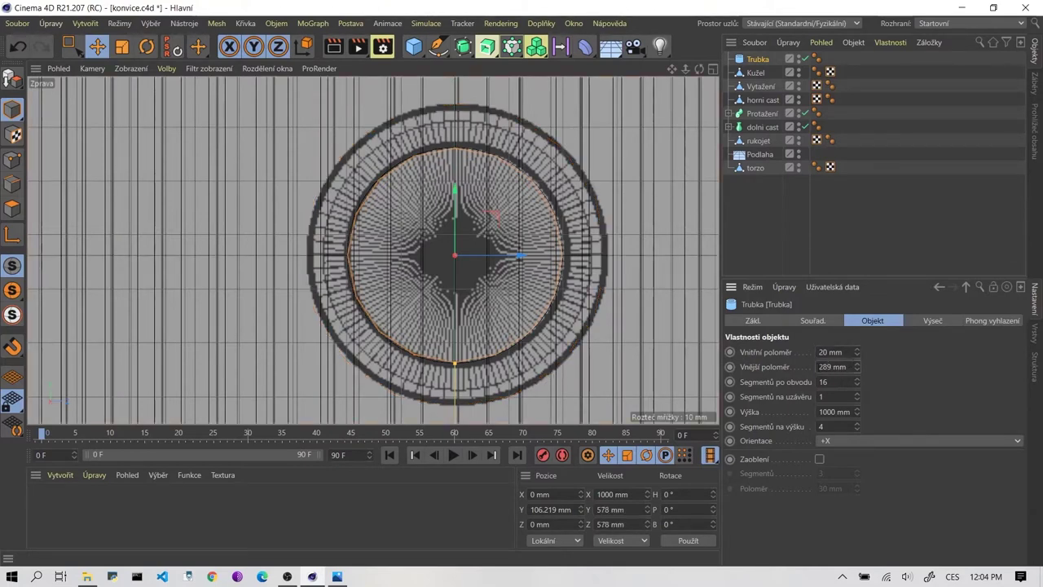
pyautogui.press('BackSpace')
pyautogui.press('Return')
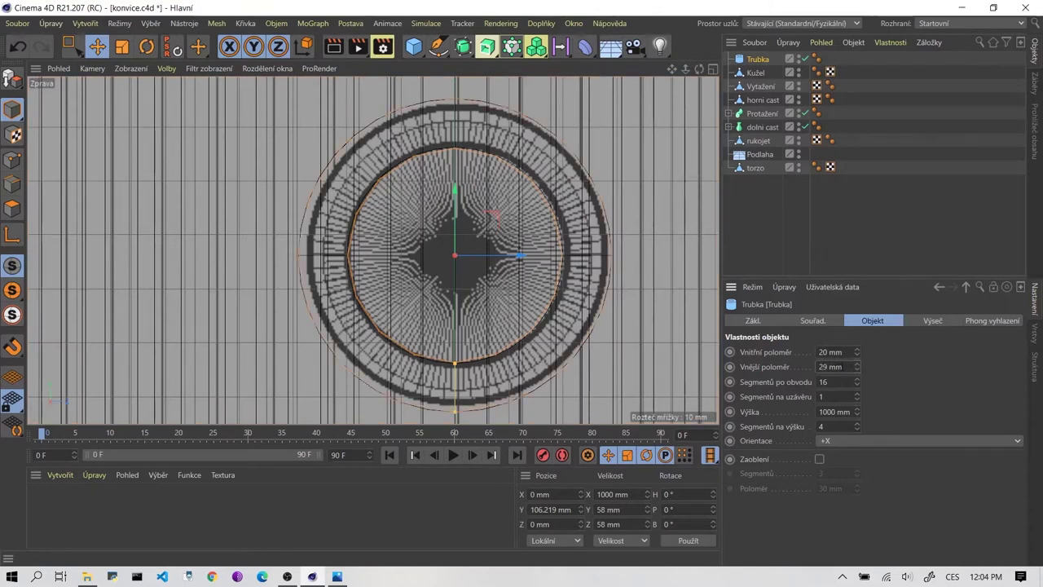
pyautogui.write('8')
pyautogui.press('Return')
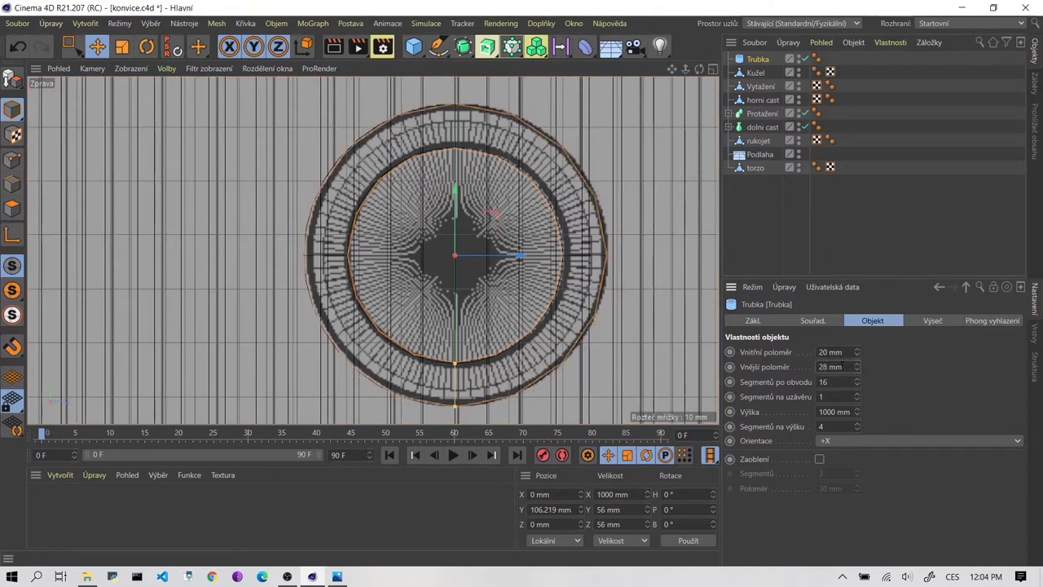
# Nudge the ring sideways to Z 0.378 mm and restore the four-view layout.
pyautogui.press('e')
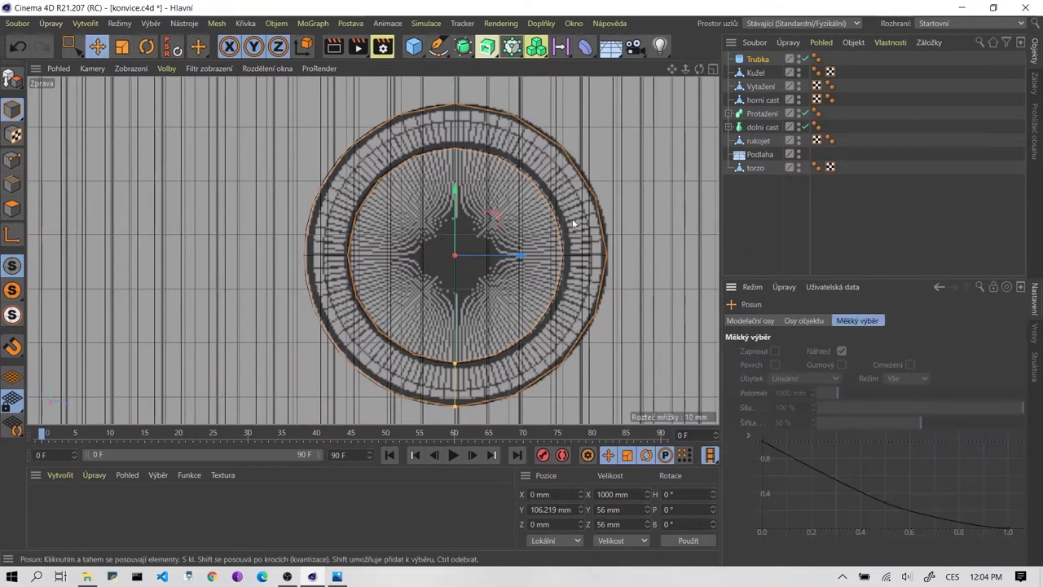
pyautogui.moveTo(522, 258); pyautogui.dragTo(525, 258)
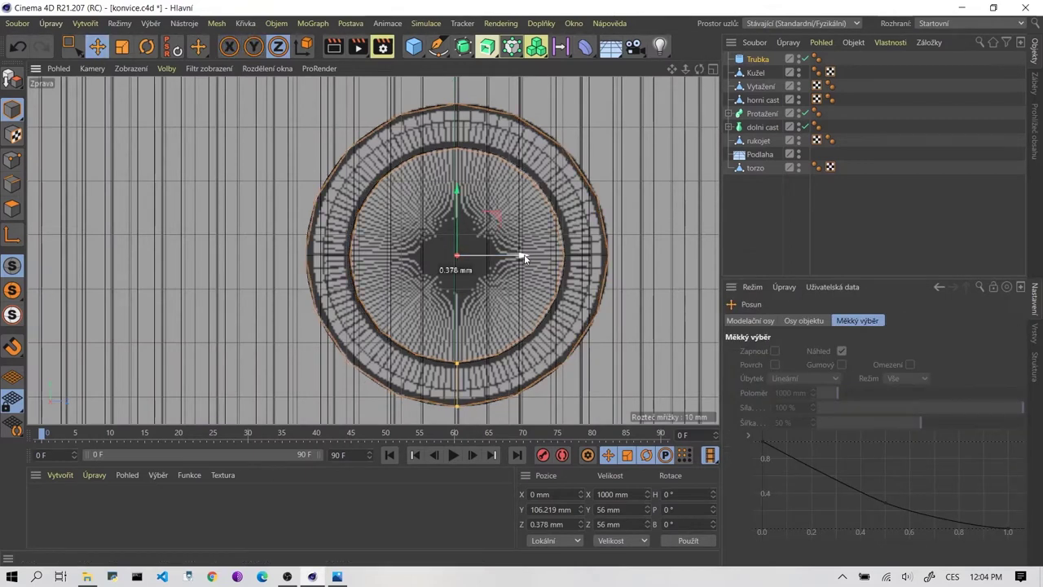
pyautogui.middleClick(597, 224)
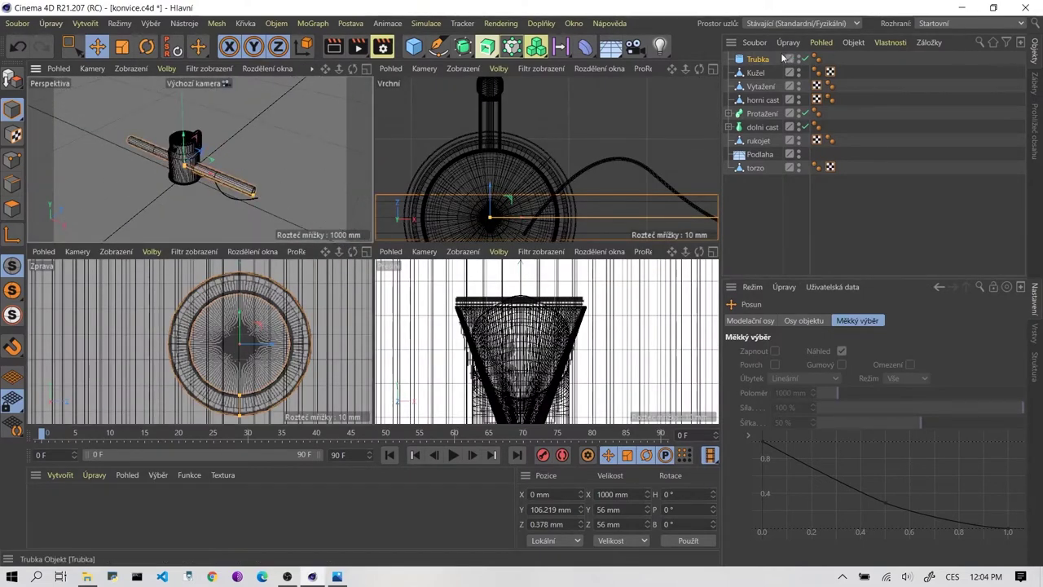
# Set the tube's Height (Výška) to 10 mm in its Object properties.
pyautogui.click(757, 59)
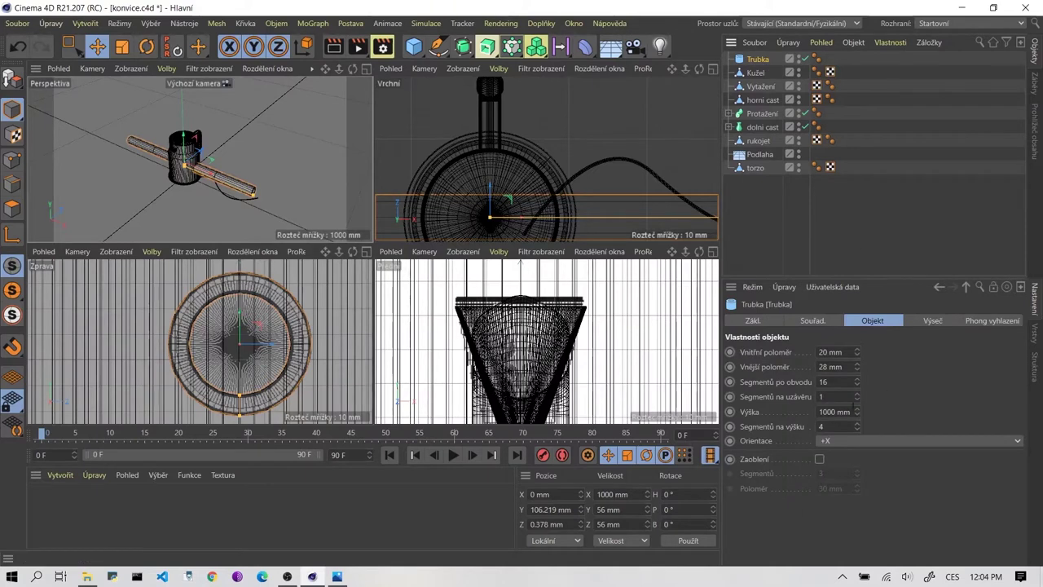
pyautogui.doubleClick(838, 412)
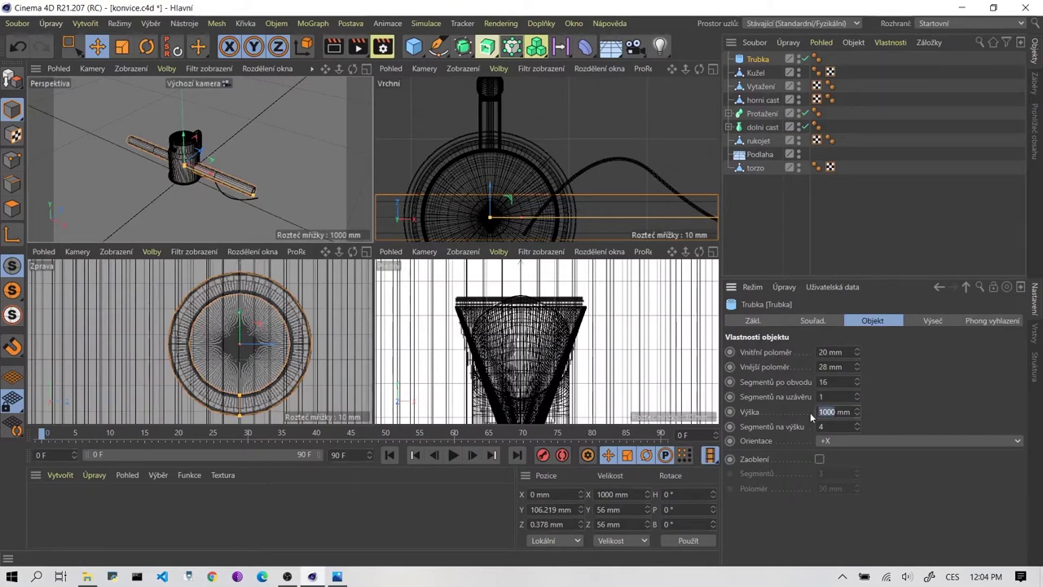
pyautogui.write('1')
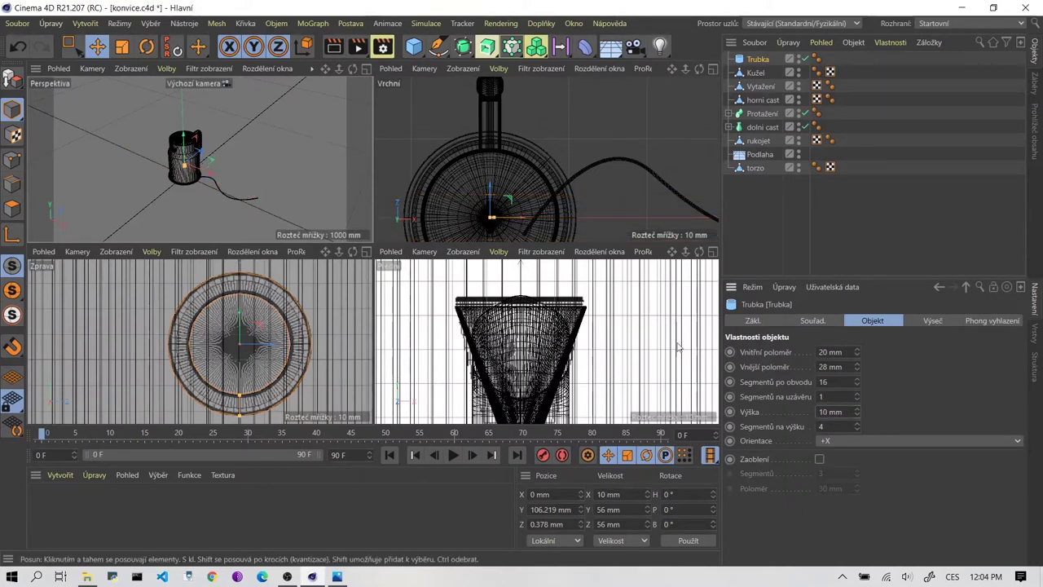
# Zoom the Perspective and Right views to check the band, then bring up reference photo 01.jpg.
pyautogui.scroll(5, 184, 176)
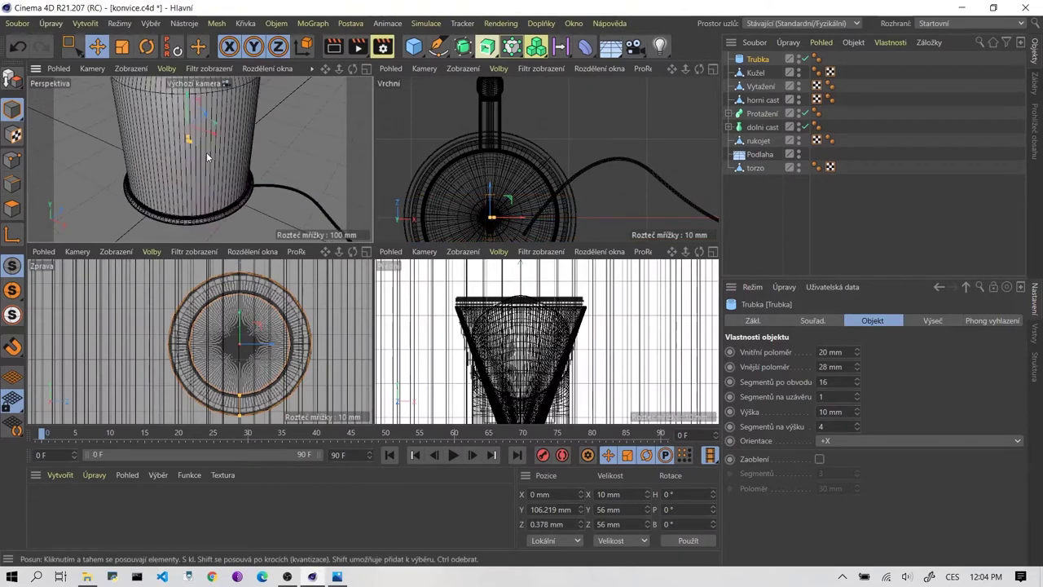
pyautogui.scroll(-2, 232, 192)
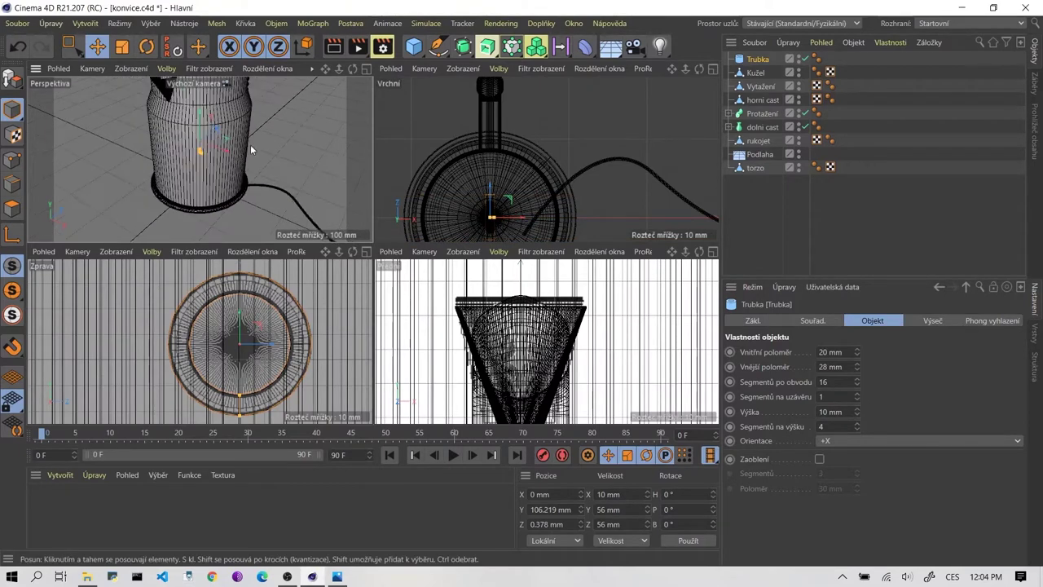
pyautogui.scroll(-3, 263, 342)
pyautogui.scroll(-3, 256, 309)
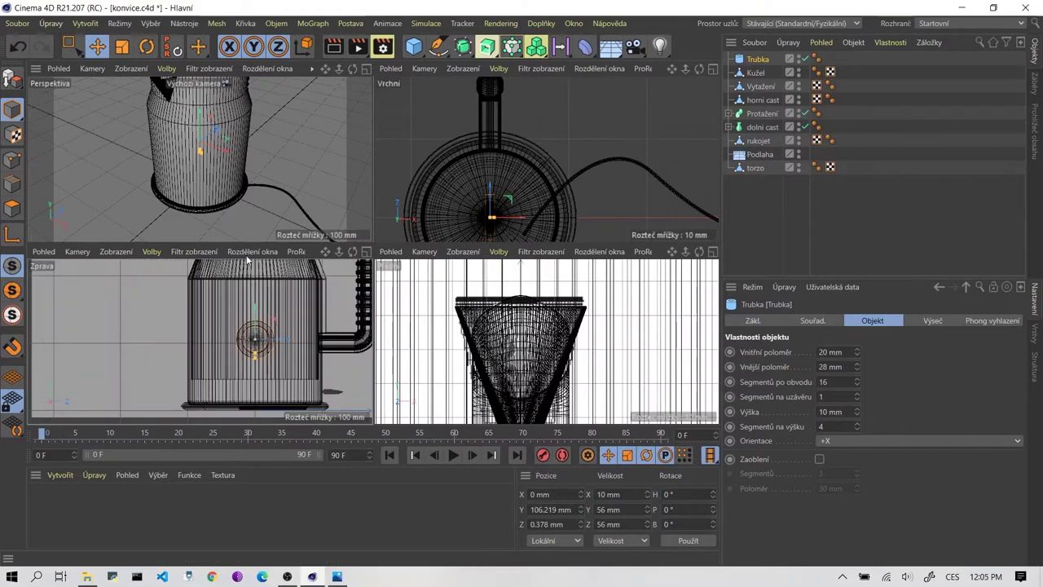
pyautogui.click(337, 576)
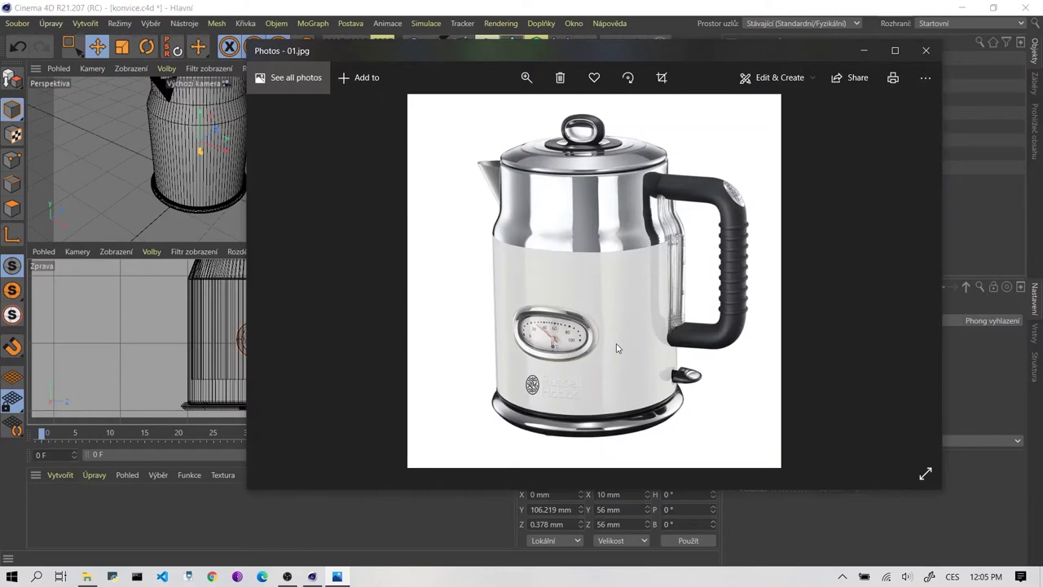
# Return to the kettle scene and apply the Trubka X position of 104.895 mm.
pyautogui.click(312, 577)
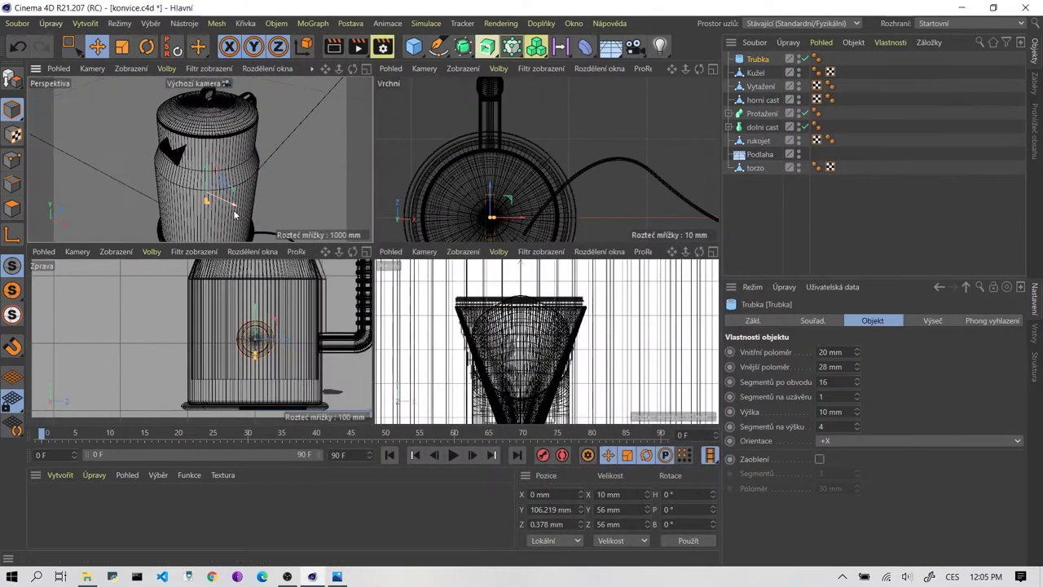
pyautogui.moveTo(237, 216); pyautogui.dragTo(281, 216)
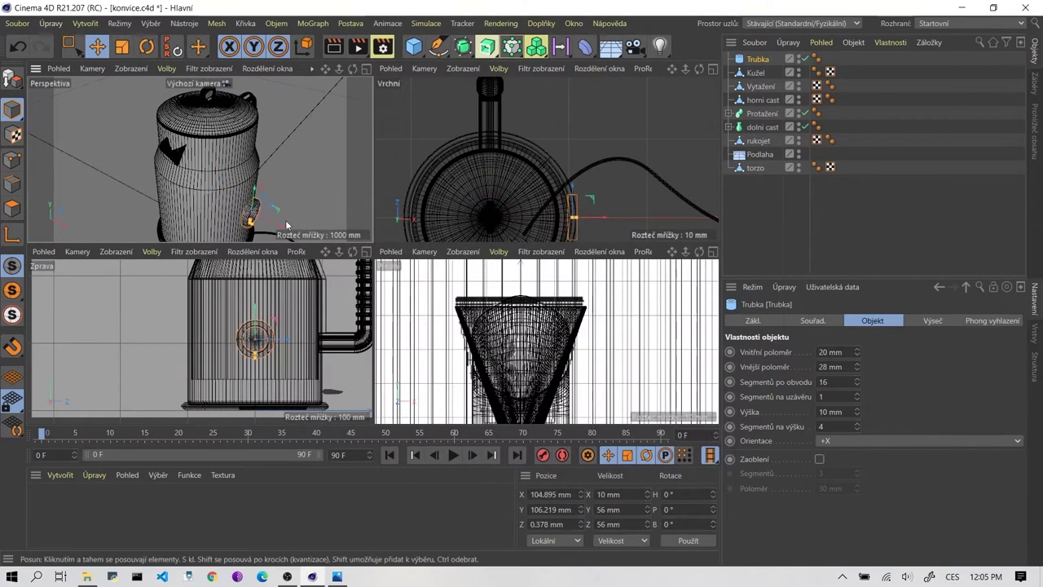
pyautogui.press('o')
# Maximize the perspective view and orbit and zoom to check the ring against the body.
pyautogui.middleClick(220, 165)
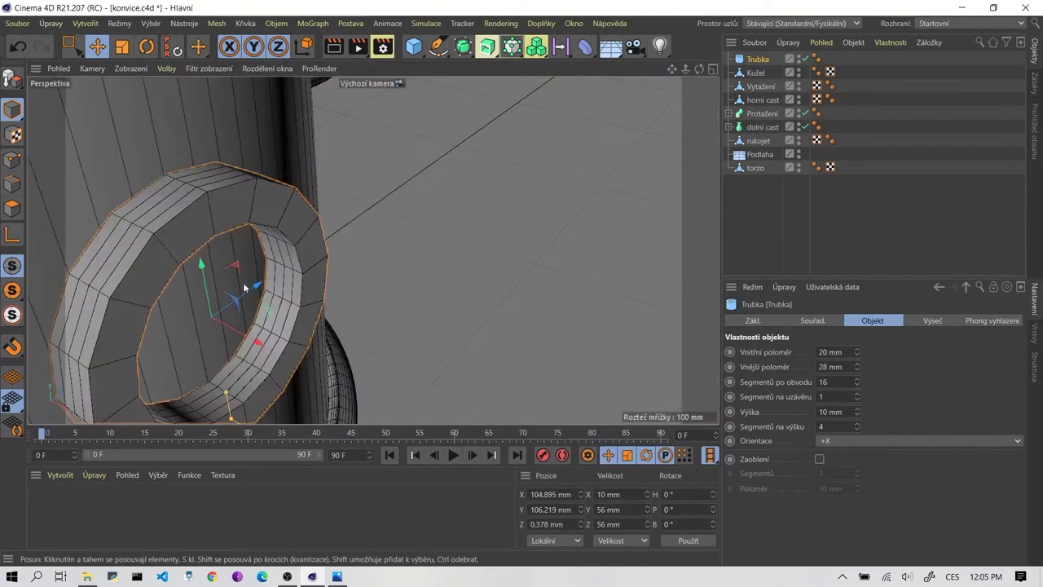
pyautogui.moveTo(221, 161)
pyautogui.keyDown('alt'); pyautogui.mouseDown()
pyautogui.moveTo(303, 267)
pyautogui.moveTo(275, 271)
pyautogui.mouseUp(); pyautogui.keyUp('alt')
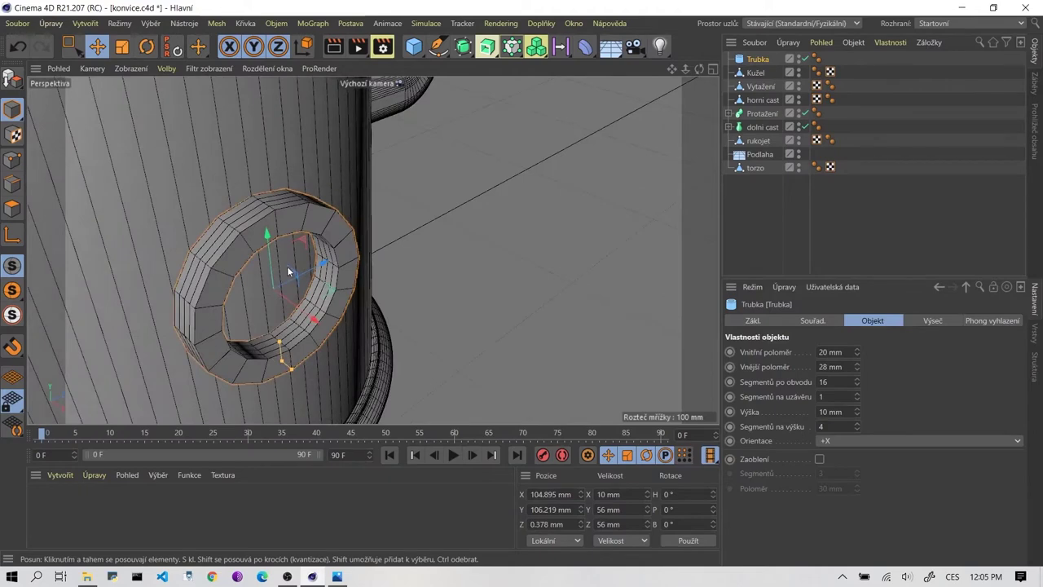
pyautogui.scroll(-2, 288, 271)
pyautogui.scroll(-3, 290, 267)
pyautogui.scroll(-3, 291, 253)
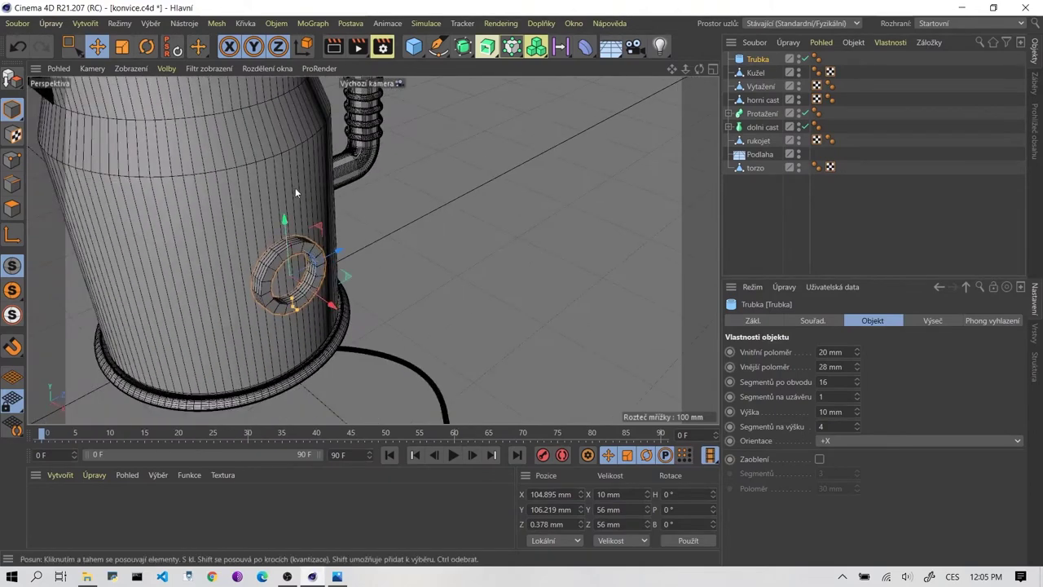
pyautogui.scroll(-2, 341, 256)
pyautogui.scroll(-2, 341, 256)
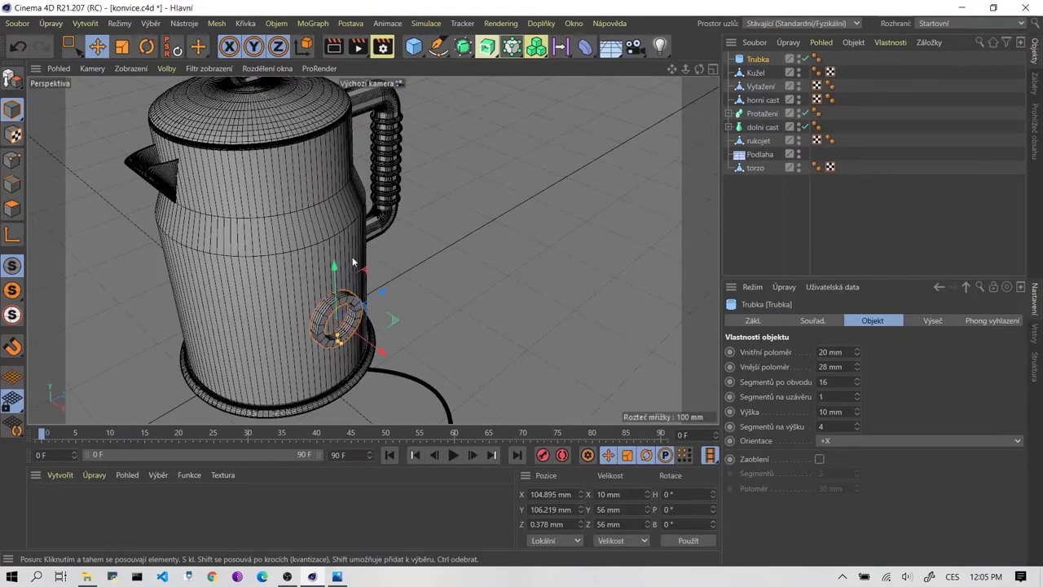
# Give the Trubka ring 100 circumference segments (Segmentů po obvodu).
pyautogui.middleClick(345, 267)
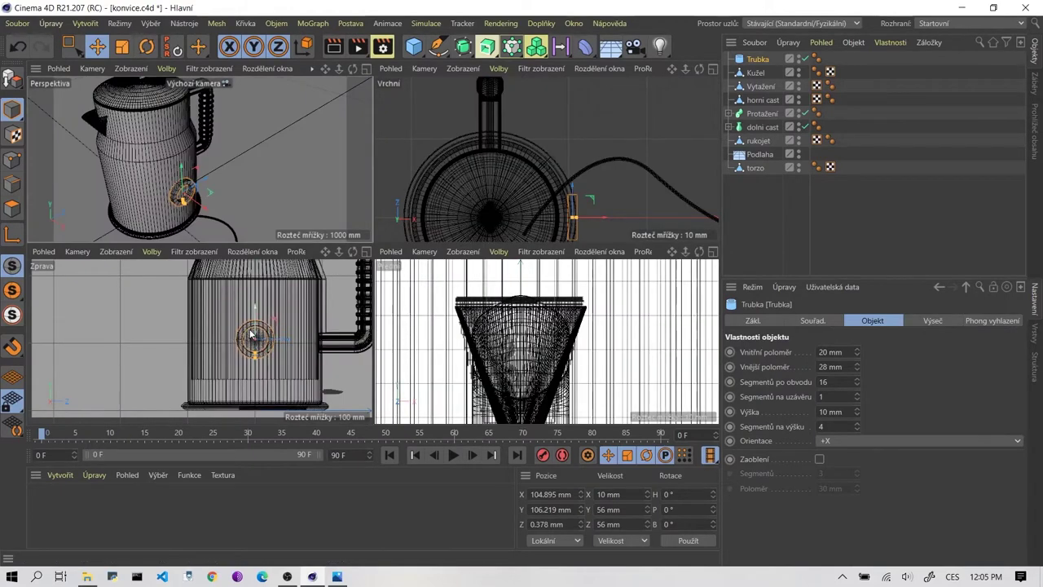
pyautogui.middleClick(233, 175)
pyautogui.scroll(3, 319, 339)
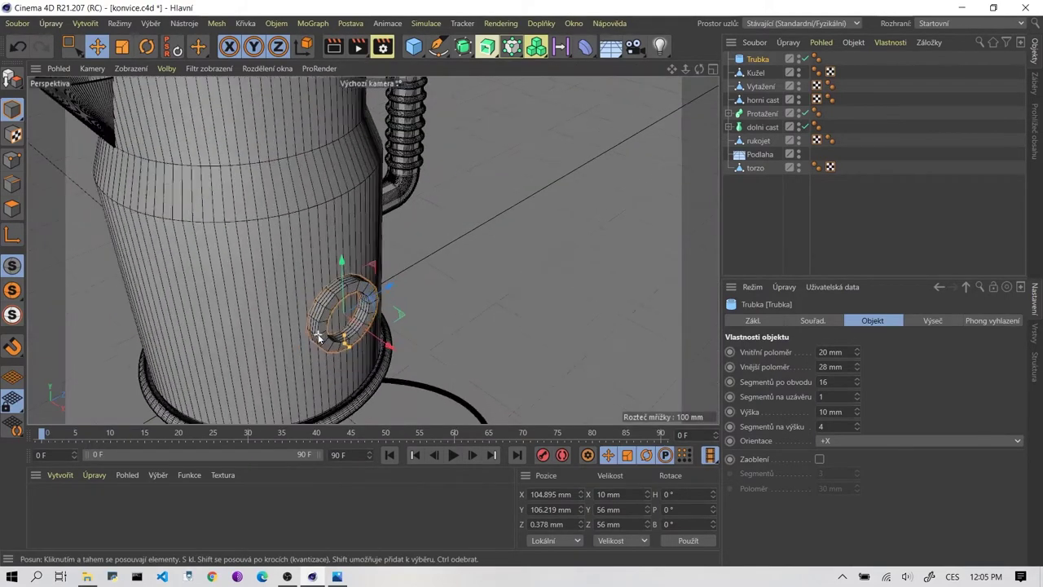
pyautogui.scroll(3, 407, 281)
pyautogui.scroll(3, 430, 291)
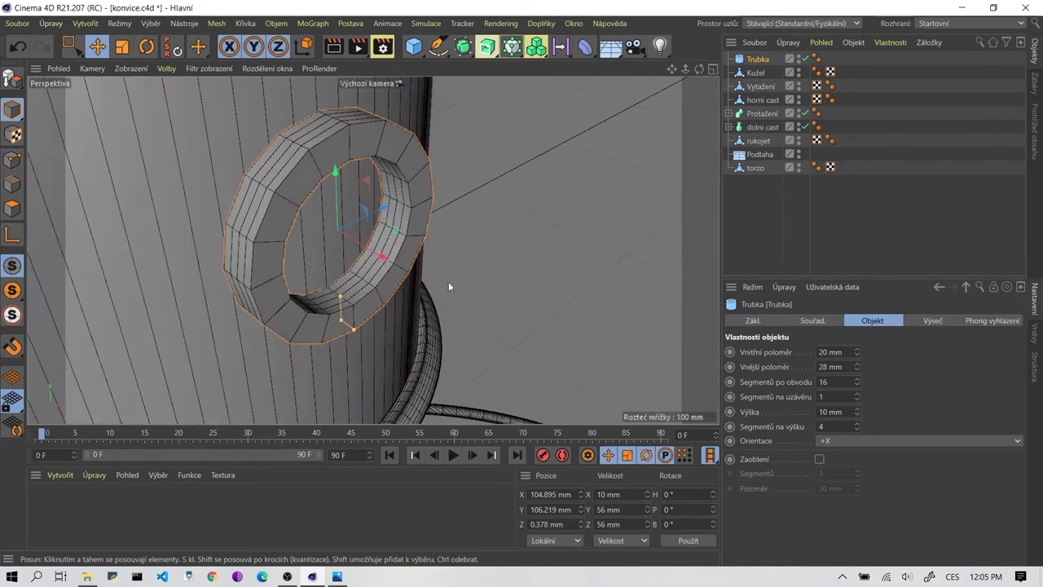
pyautogui.doubleClick(846, 379)
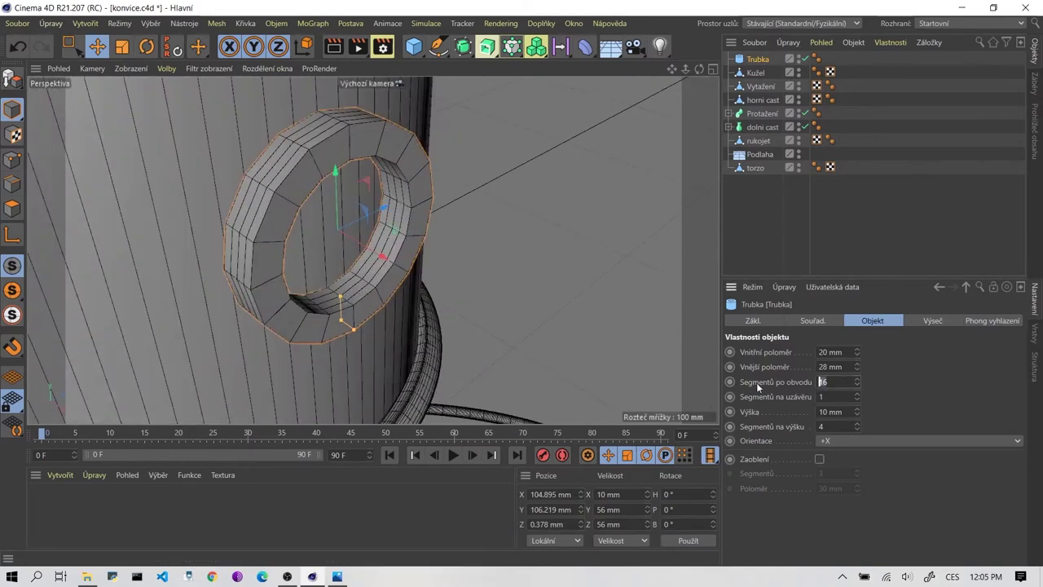
pyautogui.write('100')
pyautogui.press('Return')
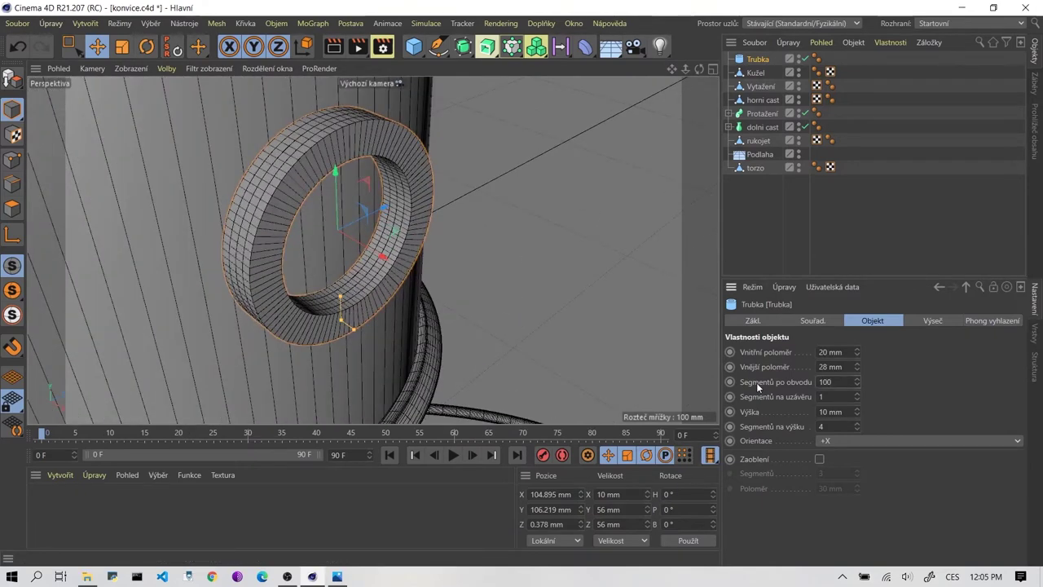
# Slide the ring inward along X to about 97.7 mm, then select the Podlaha floor.
pyautogui.moveTo(352, 232)
pyautogui.keyDown('alt'); pyautogui.mouseDown()
pyautogui.moveTo(493, 270)
pyautogui.moveTo(503, 293)
pyautogui.moveTo(487, 288)
pyautogui.mouseUp(); pyautogui.keyUp('alt')
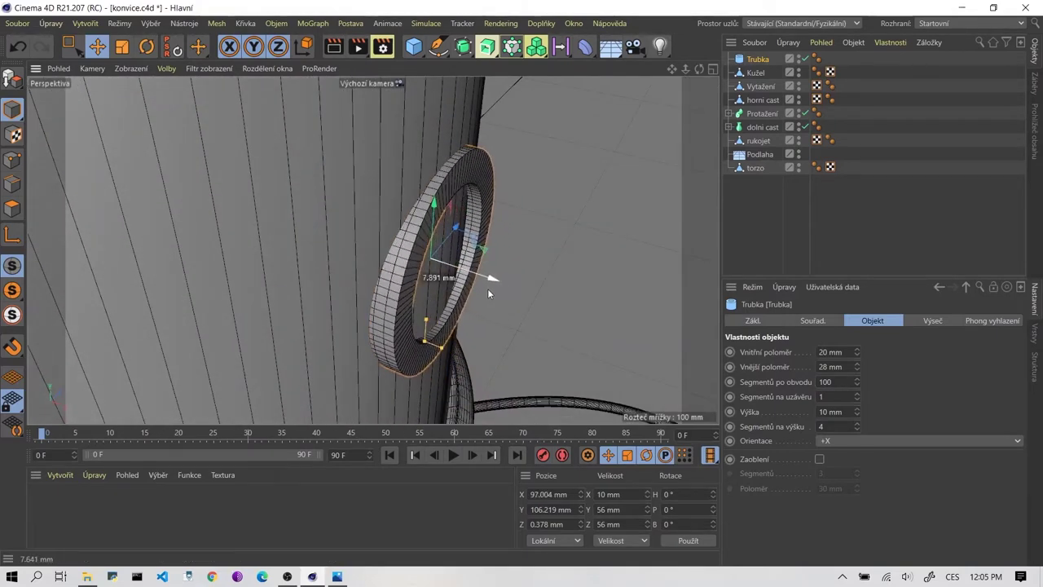
pyautogui.moveTo(487, 289)
pyautogui.mouseDown()
pyautogui.moveTo(528, 294)
pyautogui.moveTo(426, 254)
pyautogui.moveTo(477, 268)
pyautogui.mouseUp()
pyautogui.click(471, 260)
# Compare the ring with reference photo 01.jpg, hide the photo, and open the primitives flyout.
pyautogui.click(336, 576)
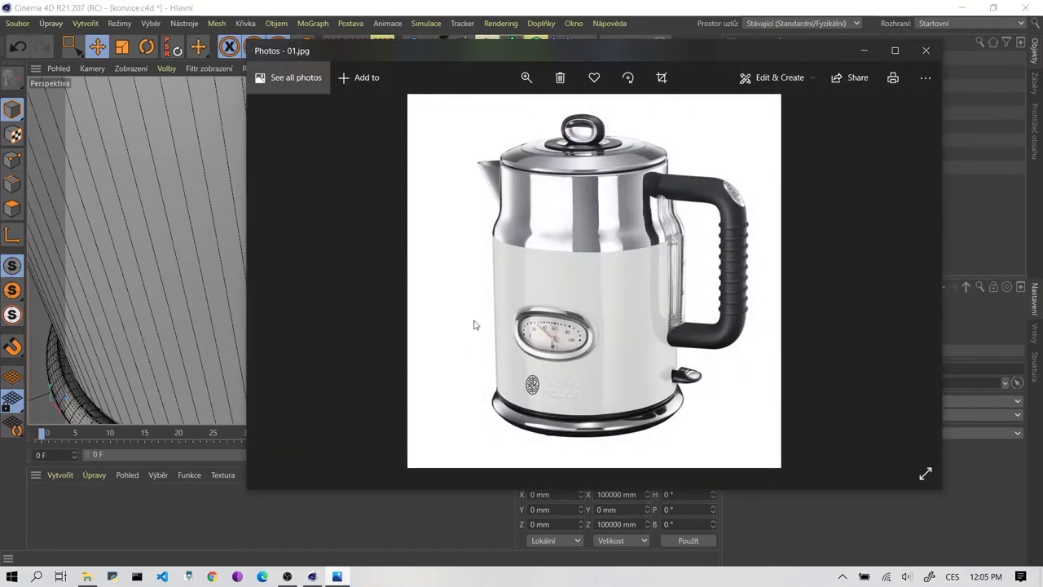
pyautogui.click(336, 576)
pyautogui.scroll(2, 402, 228)
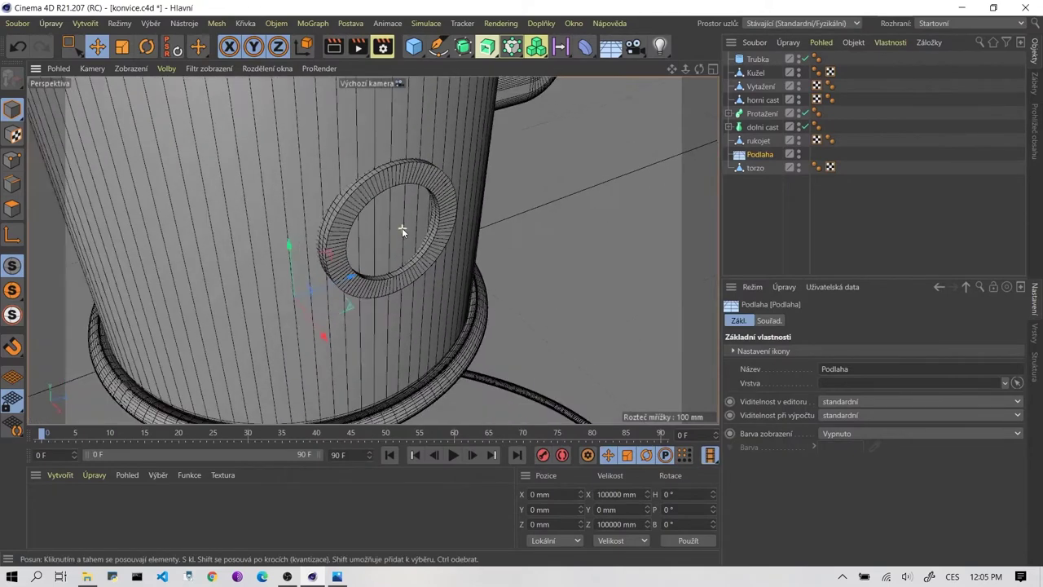
pyautogui.scroll(-3, 402, 228)
pyautogui.scroll(-2, 402, 227)
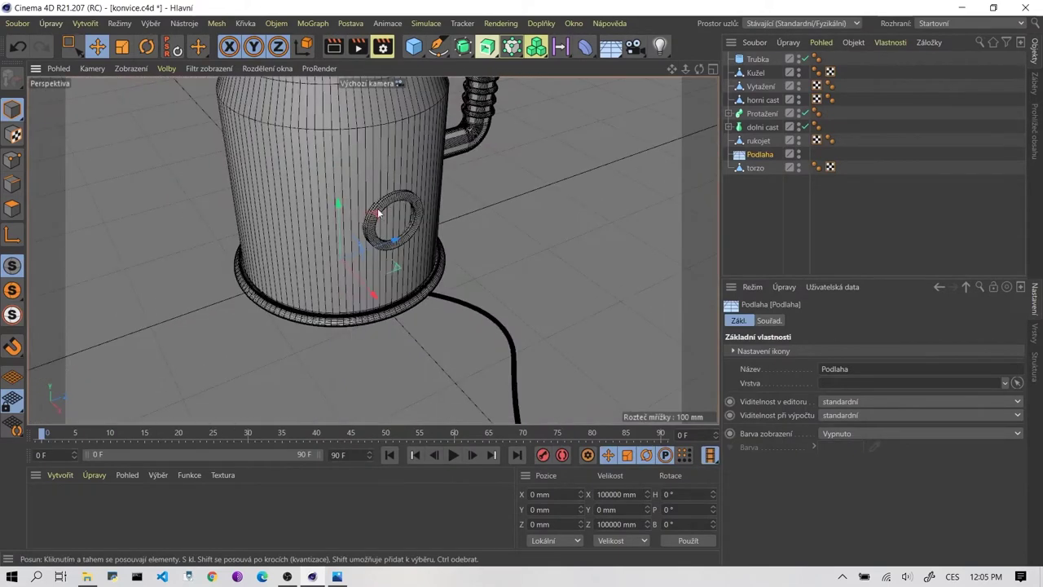
pyautogui.click(415, 51)
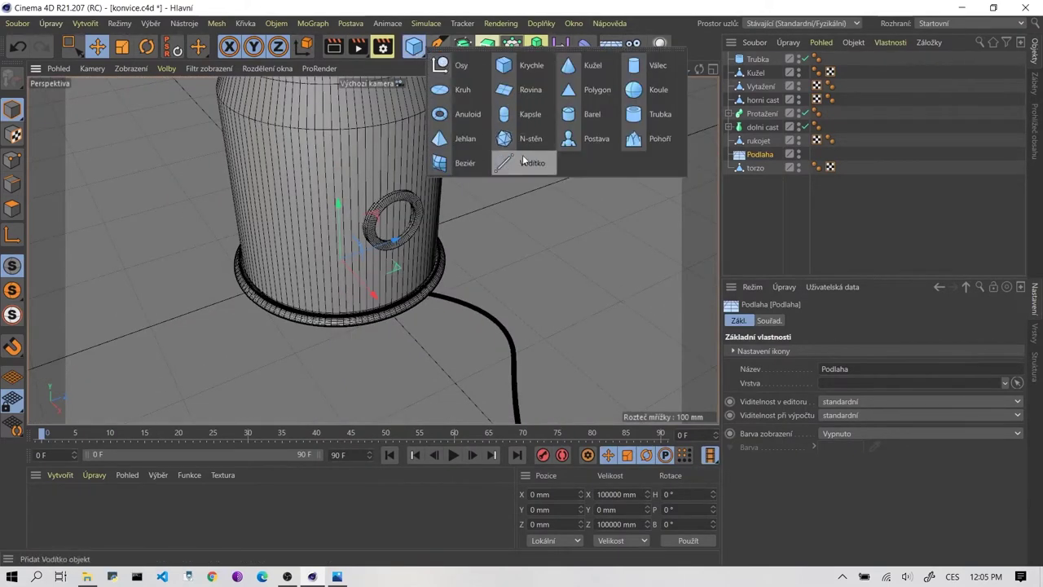
# Add a Kruh circle spline with Orientace set to +X.
pyautogui.click(444, 89)
pyautogui.scroll(-2, 379, 197)
pyautogui.scroll(-3, 379, 198)
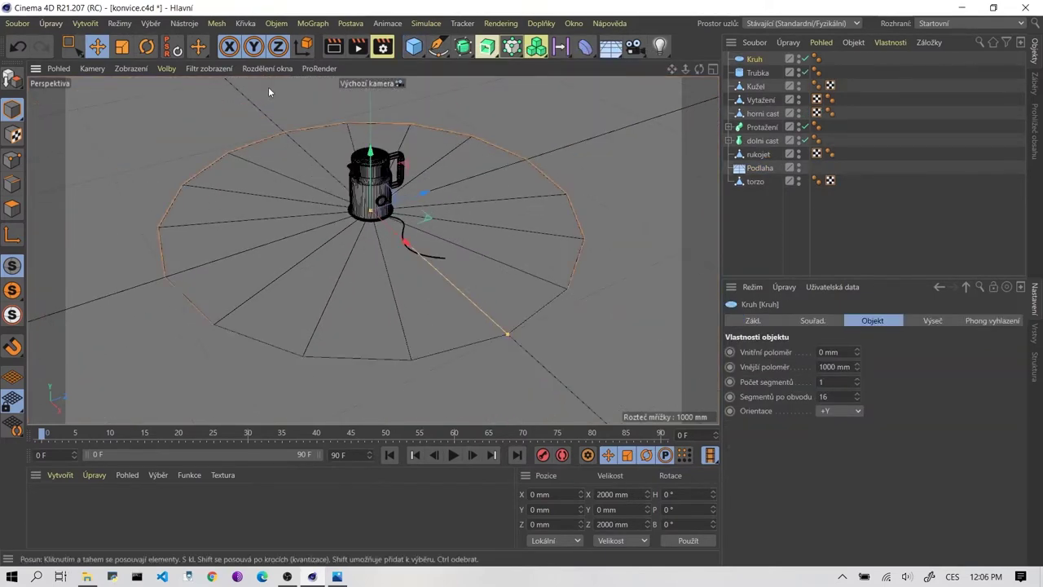
pyautogui.click(854, 414)
pyautogui.click(825, 423)
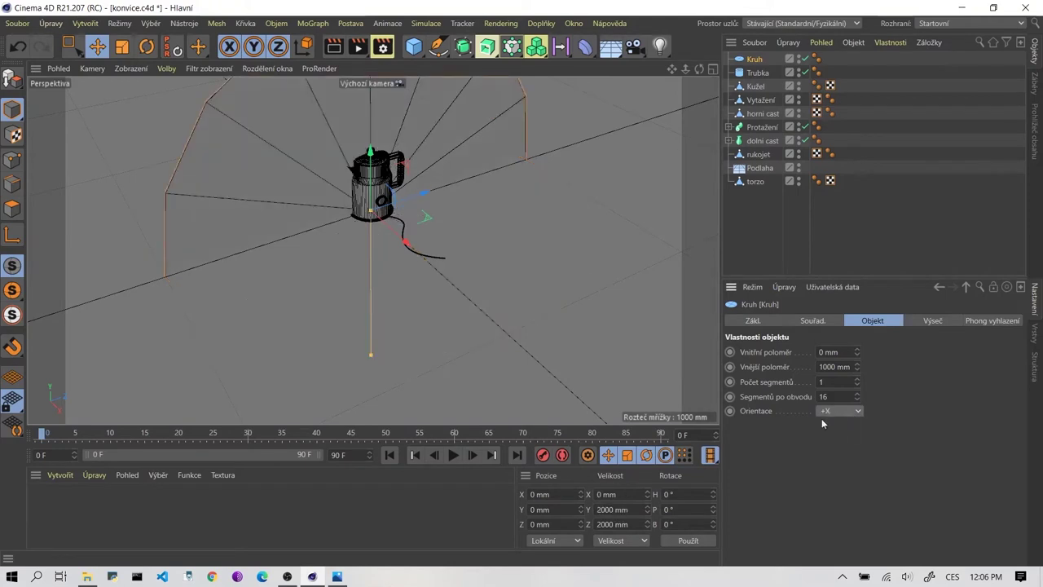
# Shrink the circle to about 99.9 mm radius near the kettle's base, then show four views.
pyautogui.keyDown('alt'); pyautogui.moveTo(440, 216); pyautogui.dragTo(371, 242); pyautogui.keyUp('alt')
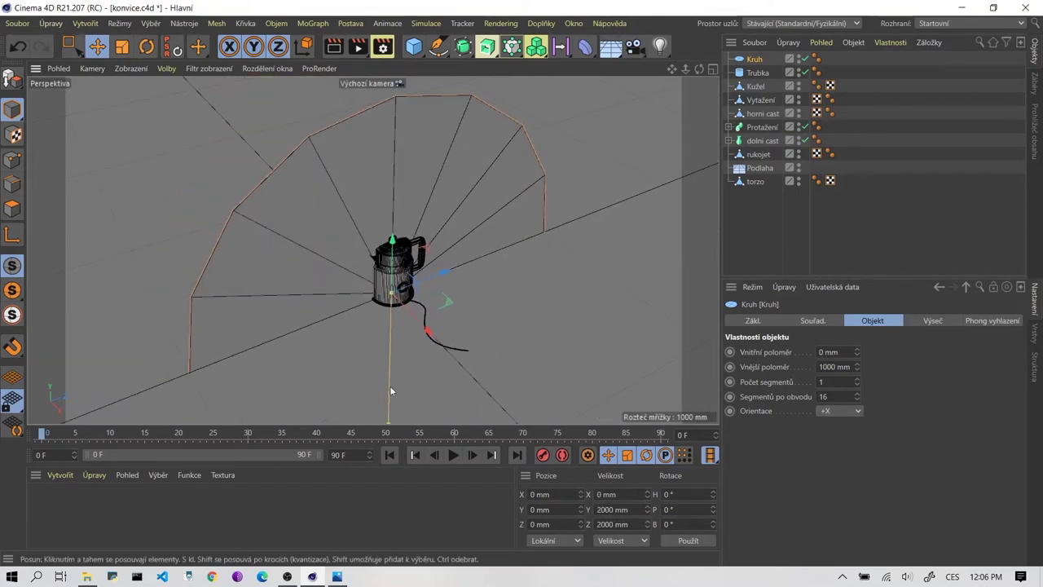
pyautogui.keyDown('alt'); pyautogui.moveTo(389, 385); pyautogui.dragTo(412, 339); pyautogui.keyUp('alt')
pyautogui.moveTo(402, 390)
pyautogui.mouseDown()
pyautogui.moveTo(421, 233)
pyautogui.moveTo(466, 171)
pyautogui.moveTo(532, 293)
pyautogui.mouseUp()
pyautogui.scroll(5, 421, 233)
pyautogui.scroll(3, 422, 233)
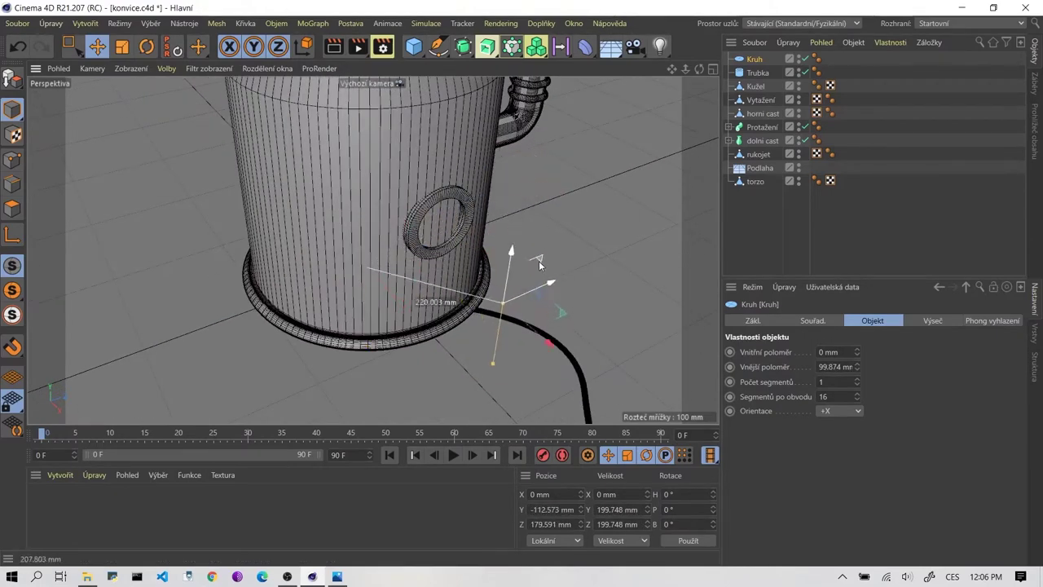
pyautogui.middleClick(400, 281)
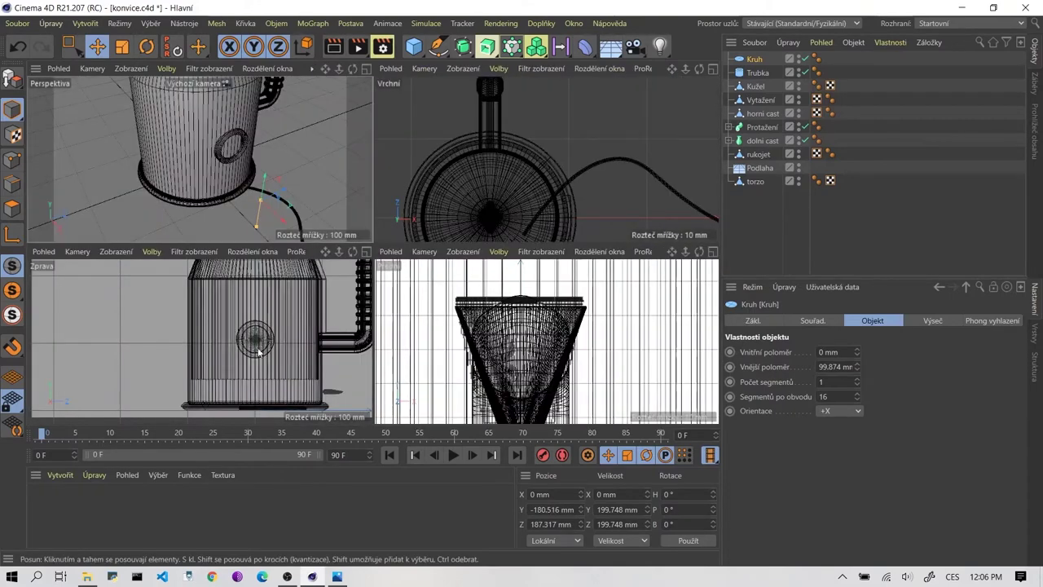
# Move the circle up onto the kettle body, shift it out along X, and centre it in side view.
pyautogui.scroll(-3, 237, 348)
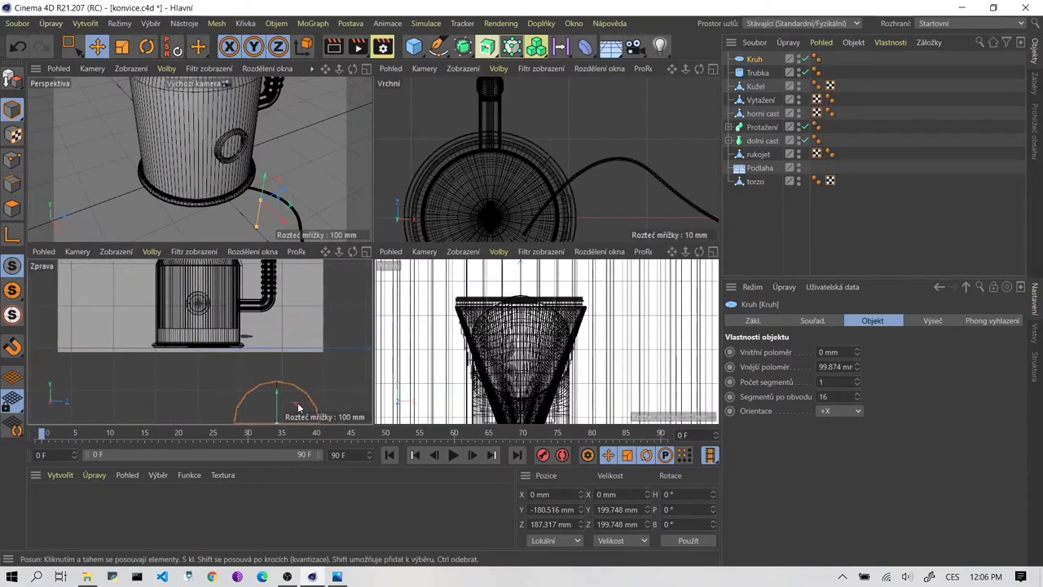
pyautogui.moveTo(298, 408); pyautogui.dragTo(218, 283)
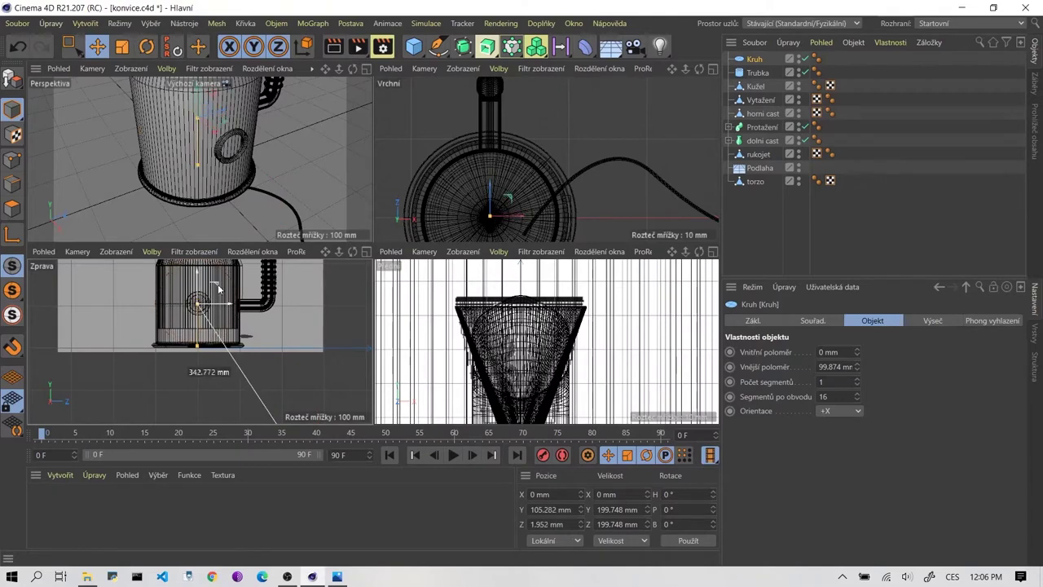
pyautogui.moveTo(213, 131); pyautogui.dragTo(237, 155)
pyautogui.scroll(2, 245, 204)
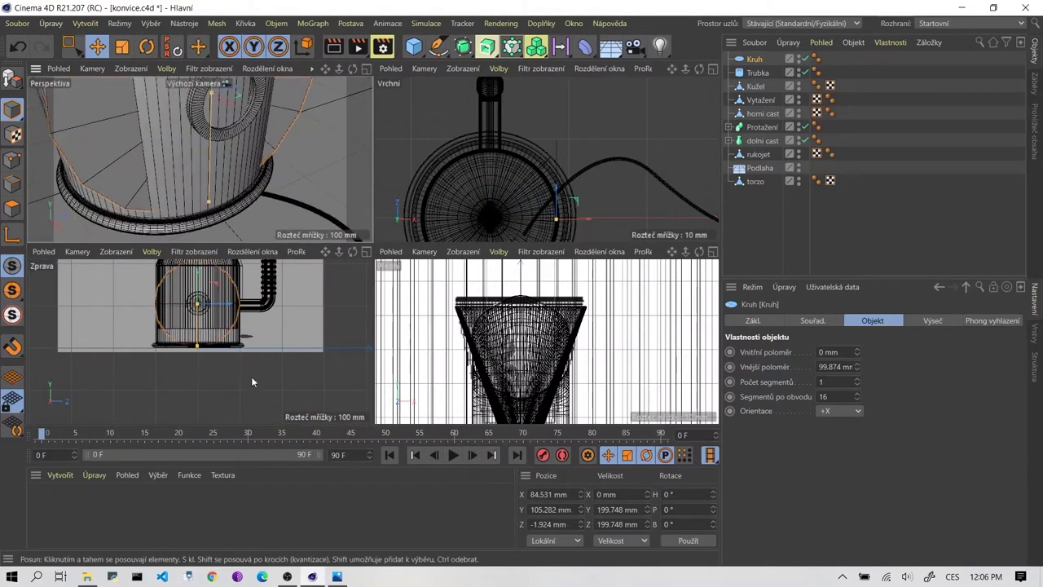
pyautogui.scroll(3, 244, 350)
pyautogui.scroll(3, 235, 319)
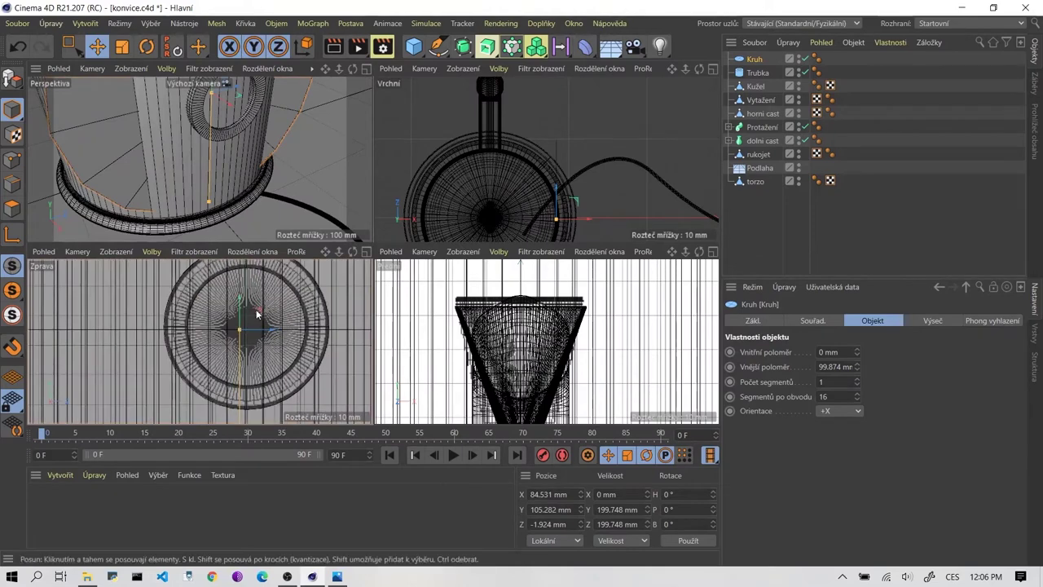
pyautogui.click(257, 312)
pyautogui.click(254, 228)
pyautogui.moveTo(259, 310); pyautogui.dragTo(264, 310)
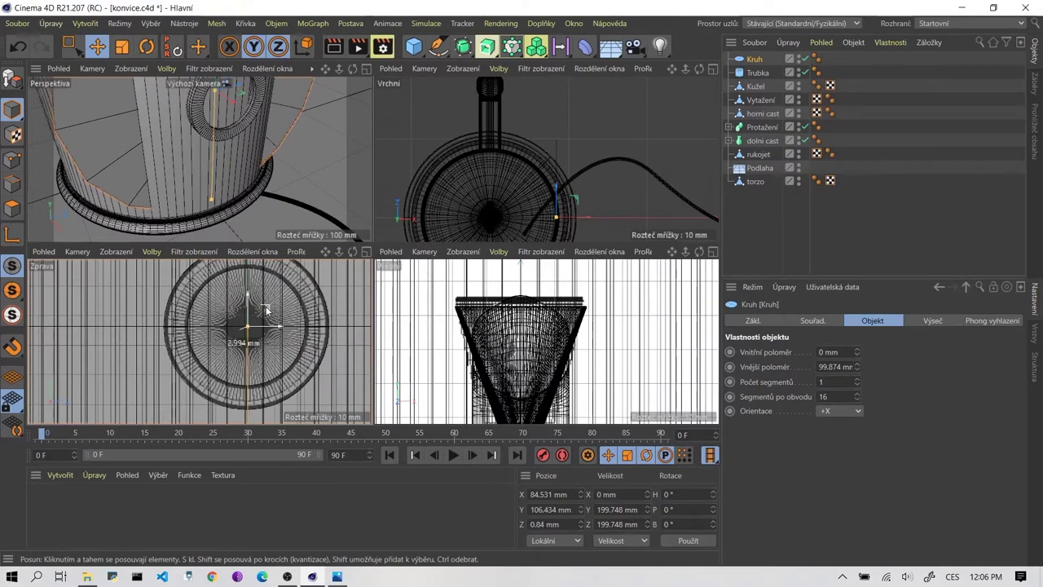
# Shrink the circle to about 49 mm radius and nudge it onto the ring's centre.
pyautogui.scroll(-3, 244, 314)
pyautogui.scroll(-3, 235, 325)
pyautogui.scroll(-3, 235, 325)
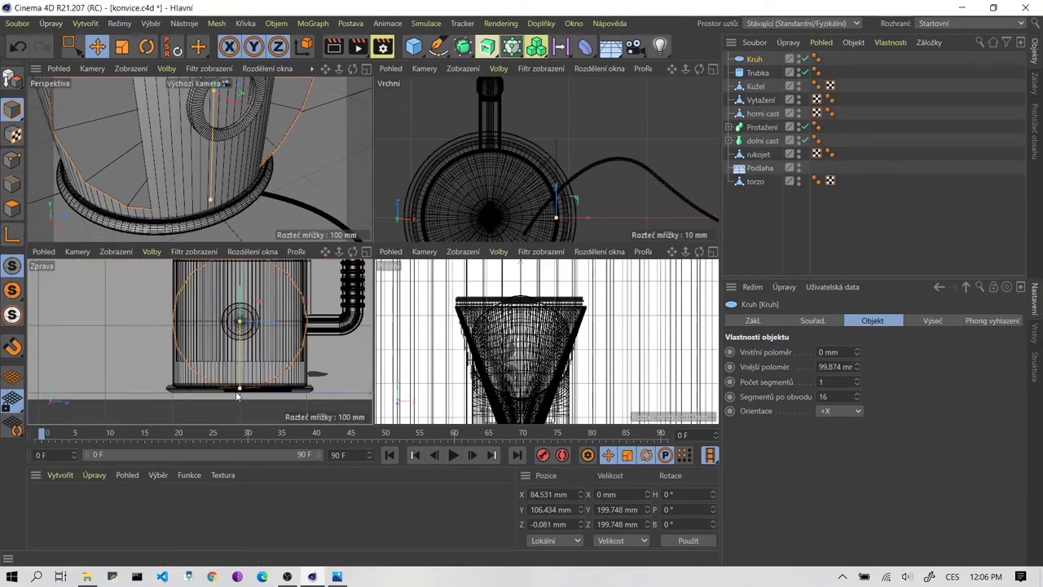
pyautogui.moveTo(239, 388); pyautogui.dragTo(237, 340)
pyautogui.scroll(5, 249, 326)
pyautogui.scroll(2, 253, 318)
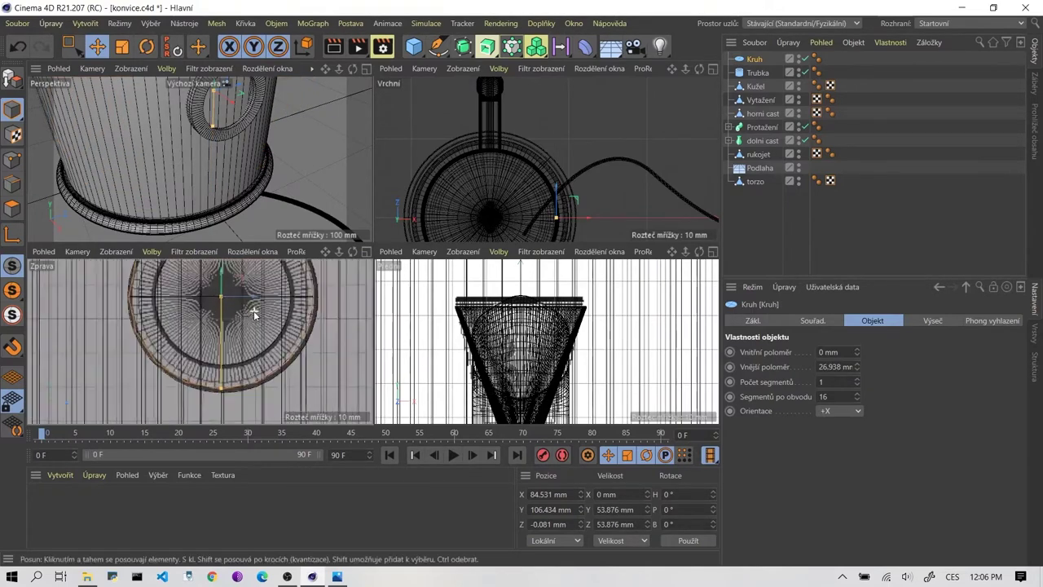
pyautogui.scroll(1, 253, 316)
pyautogui.scroll(2, 257, 316)
pyautogui.scroll(1, 259, 317)
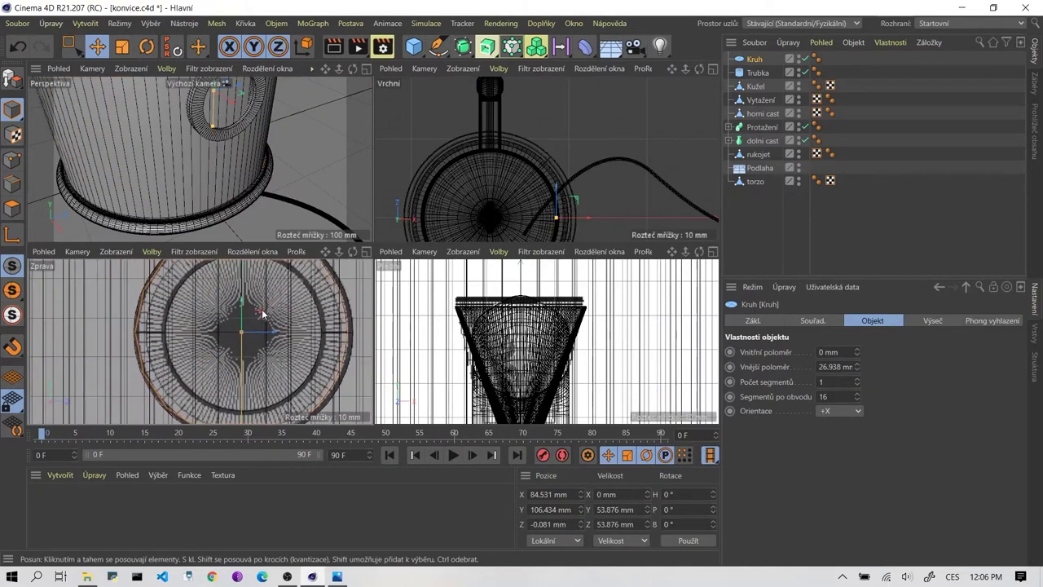
pyautogui.moveTo(262, 313); pyautogui.dragTo(261, 314)
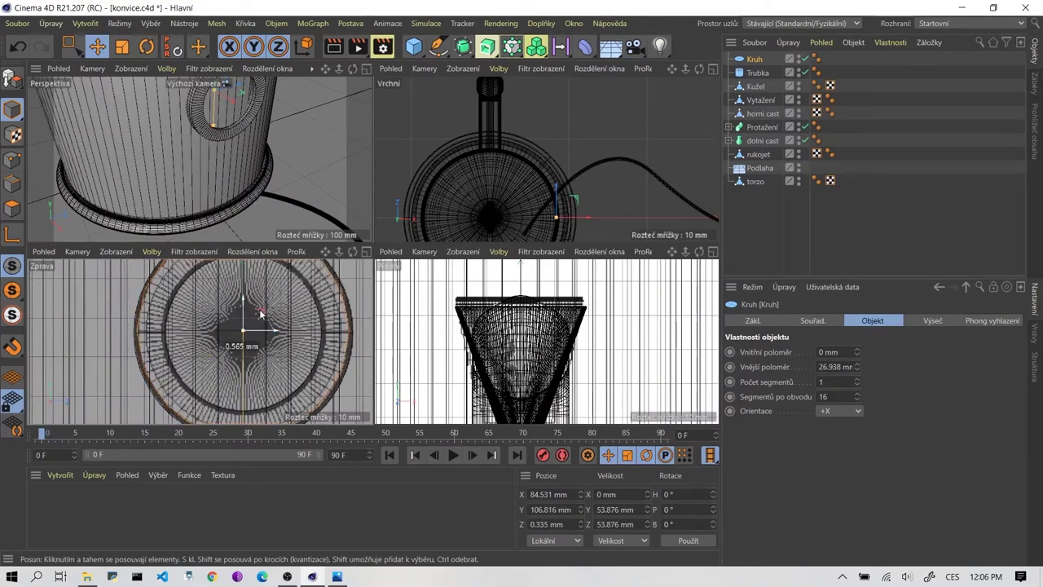
# Shrink the circle to a 21.896 mm radius and centre it inside the ring at Y 106.794 mm.
pyautogui.scroll(-1, 242, 365)
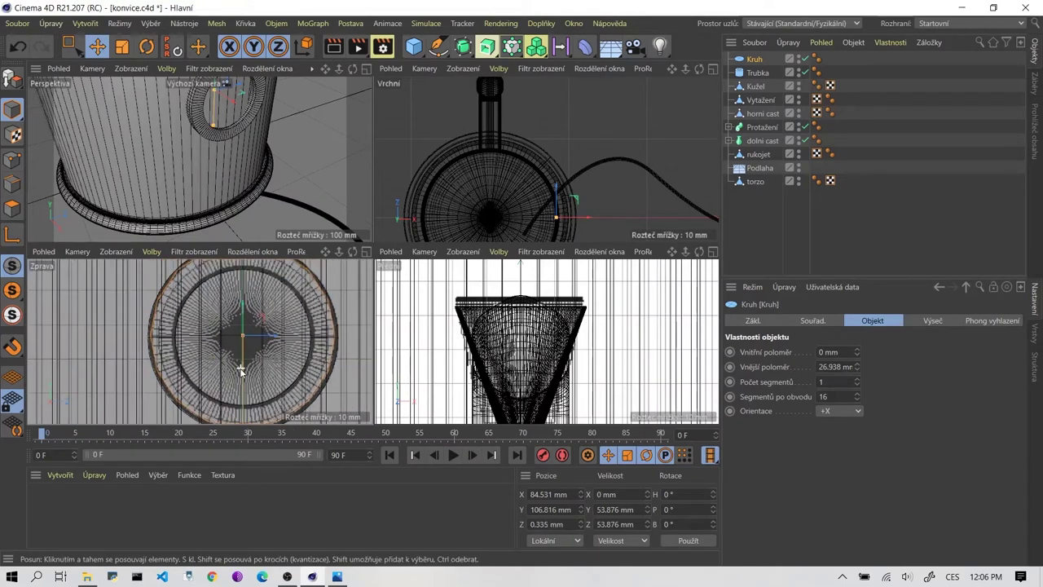
pyautogui.scroll(-1, 239, 392)
pyautogui.moveTo(238, 421); pyautogui.dragTo(245, 411)
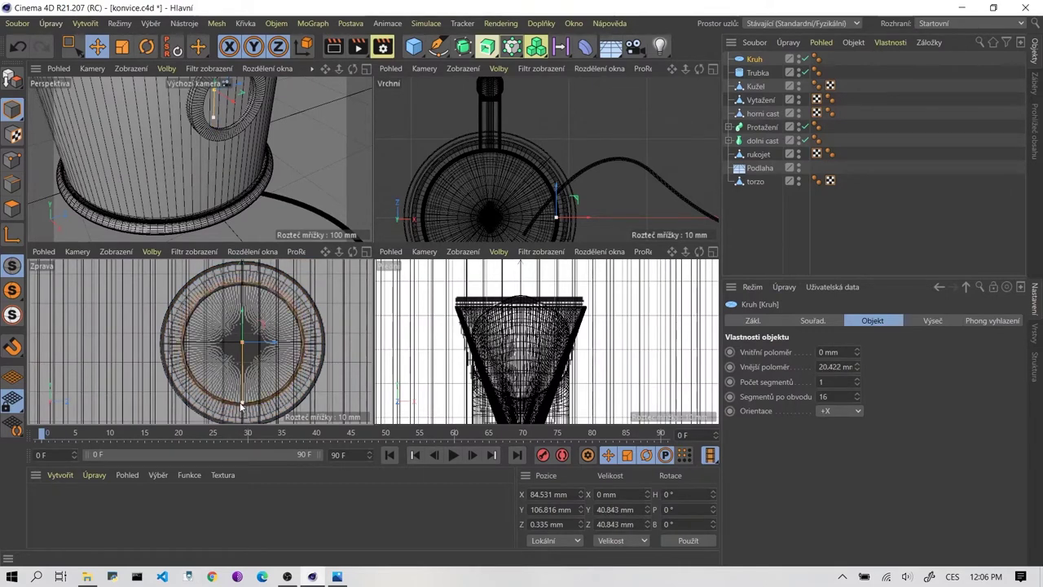
pyautogui.middleClick(235, 340)
pyautogui.moveTo(506, 208); pyautogui.dragTo(501, 215)
pyautogui.middleClick(500, 215)
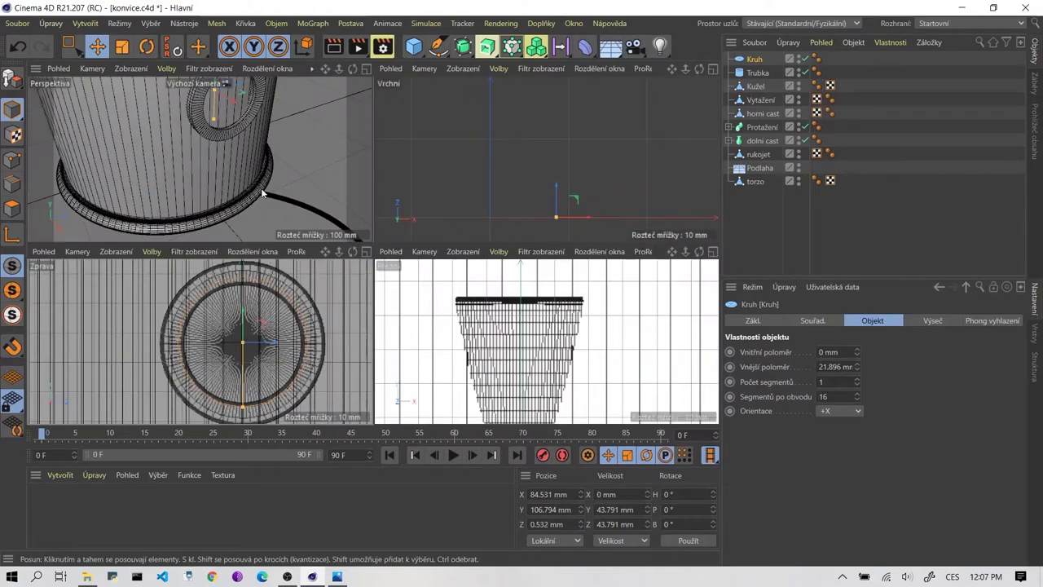
pyautogui.scroll(2, 253, 196)
# Move the circle outward along X to 100.362 mm in the maximized perspective view.
pyautogui.middleClick(252, 195)
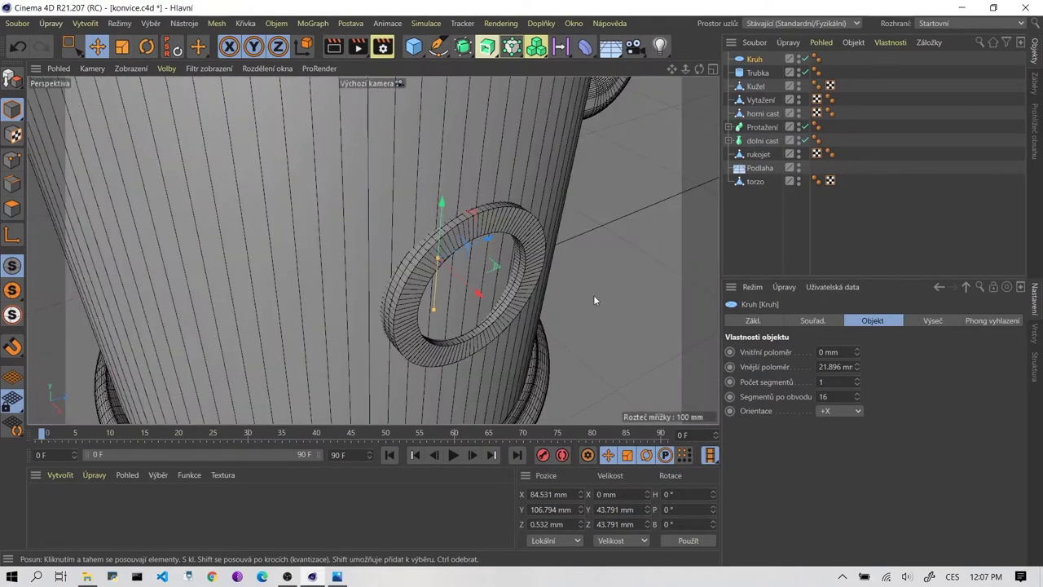
pyautogui.scroll(3, 339, 276)
pyautogui.scroll(2, 370, 279)
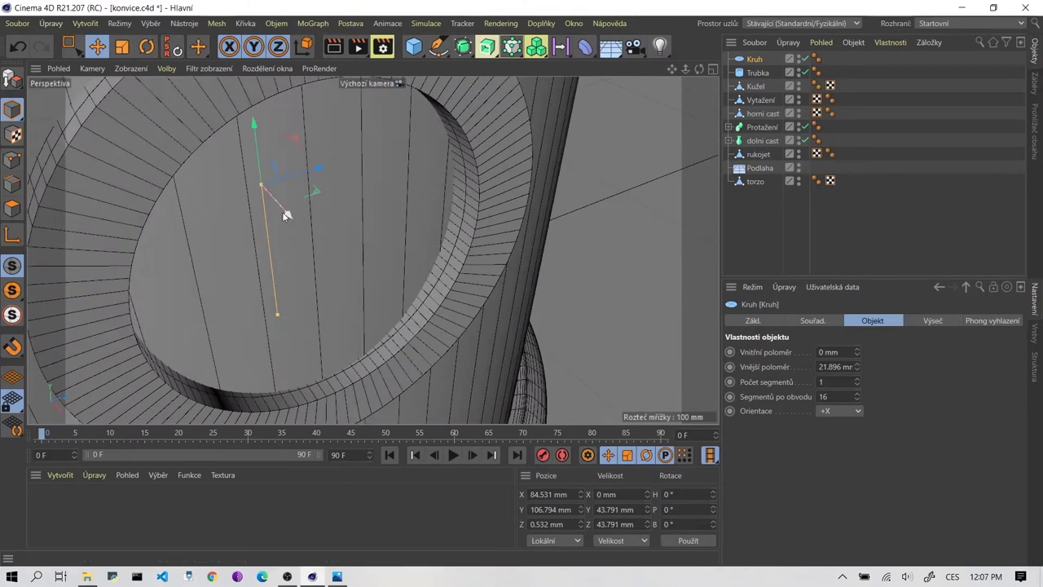
pyautogui.moveTo(283, 212); pyautogui.dragTo(348, 286)
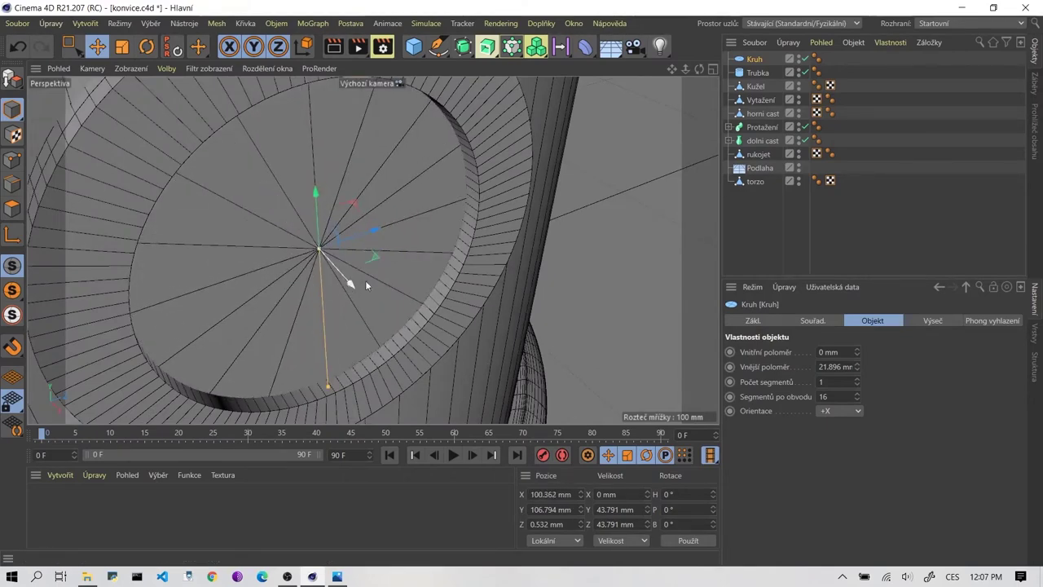
# Make the Trubka ring an editable polygon object and switch to component editing.
pyautogui.click(593, 280)
pyautogui.scroll(-4, 587, 275)
pyautogui.click(559, 190)
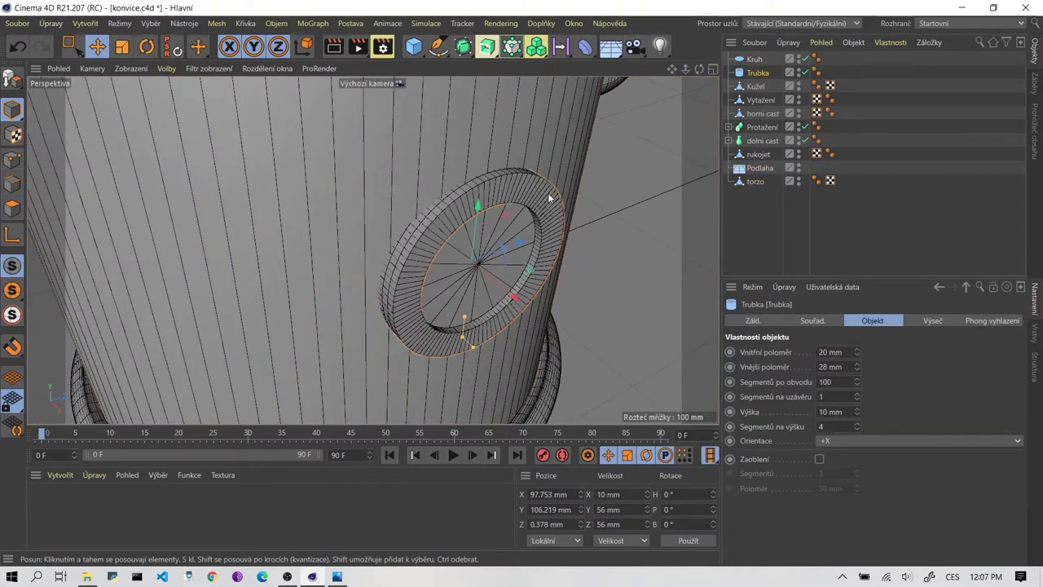
pyautogui.click(623, 191)
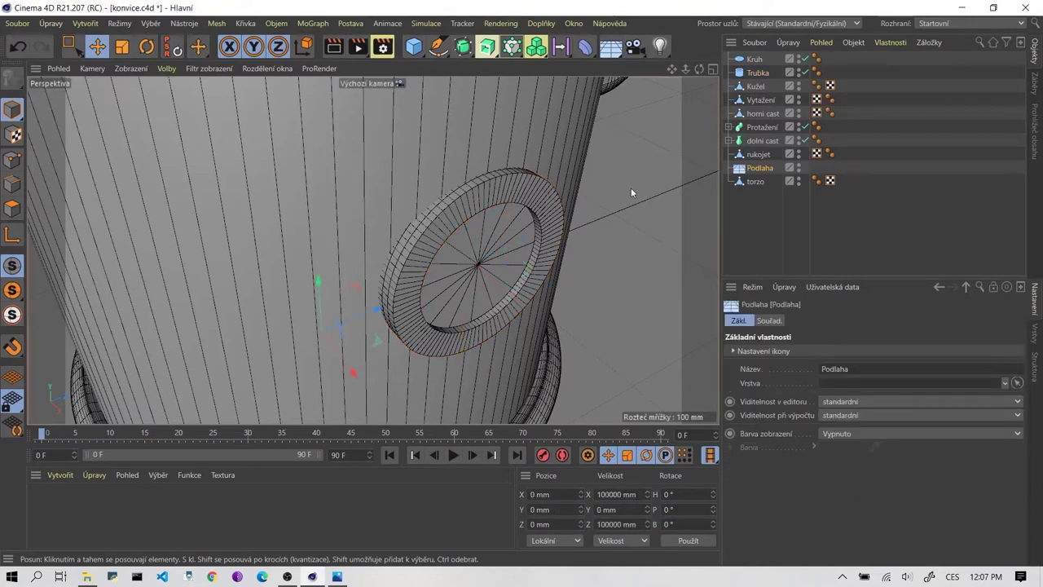
pyautogui.click(754, 73)
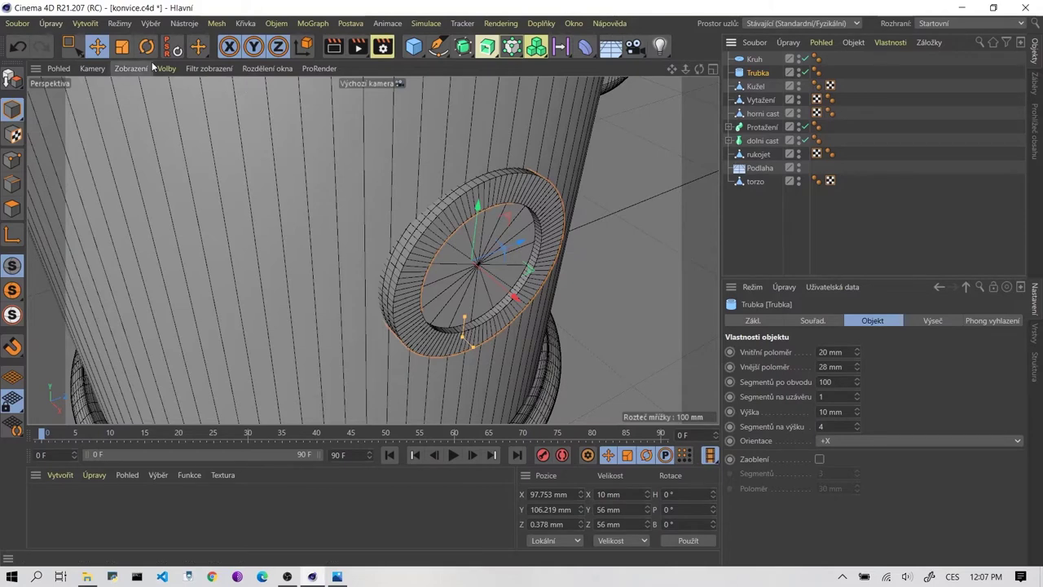
pyautogui.click(12, 79)
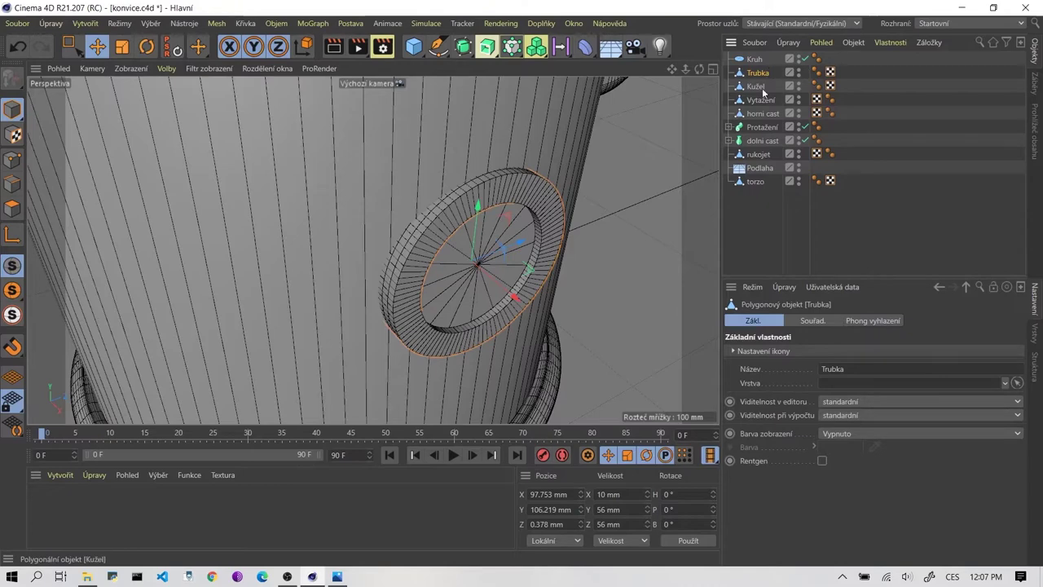
pyautogui.click(12, 183)
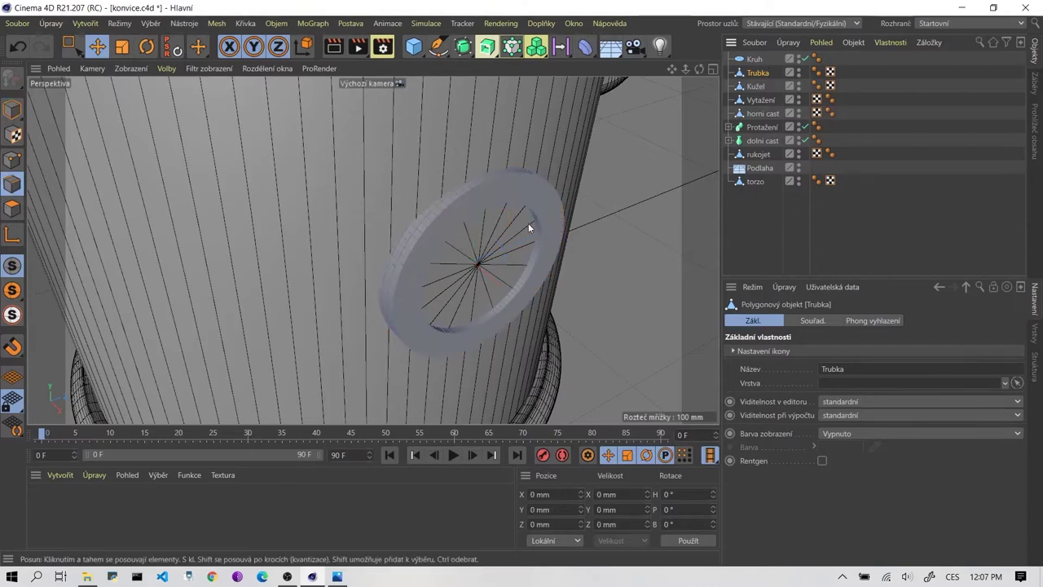
# Loop-select the ring's inner and outer rim edges and start a Zaoblení (Bevel).
pyautogui.press('u')
pyautogui.press('l')
pyautogui.scroll(2, 532, 223)
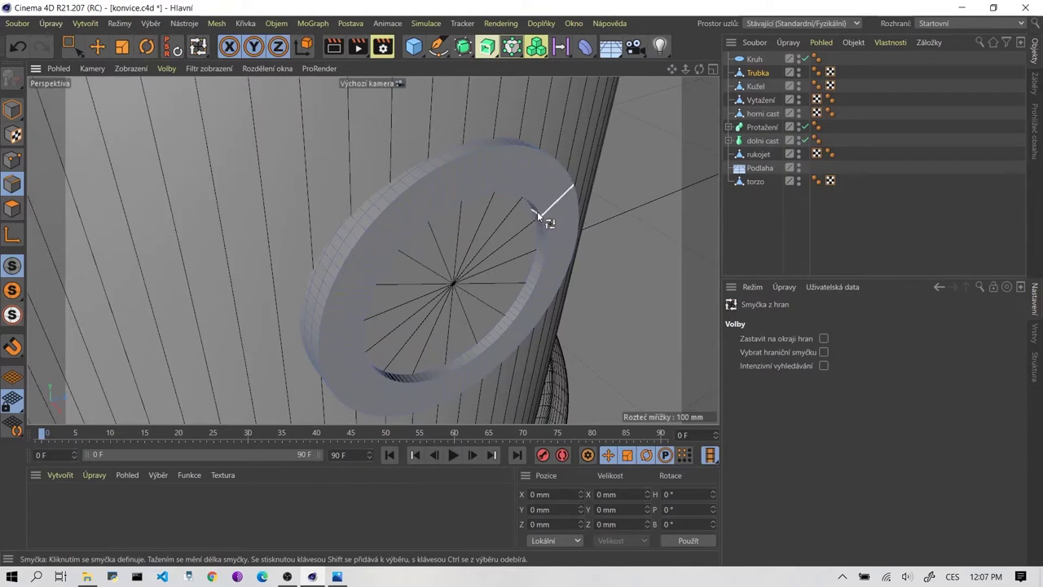
pyautogui.click(531, 203)
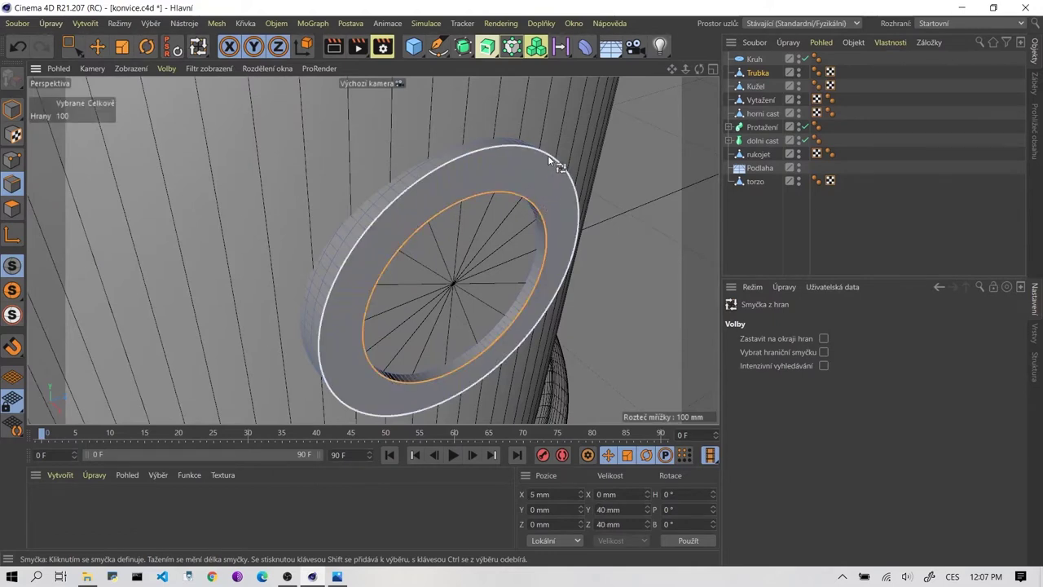
pyautogui.keyDown('shift'); pyautogui.click(547, 155); pyautogui.keyUp('shift')
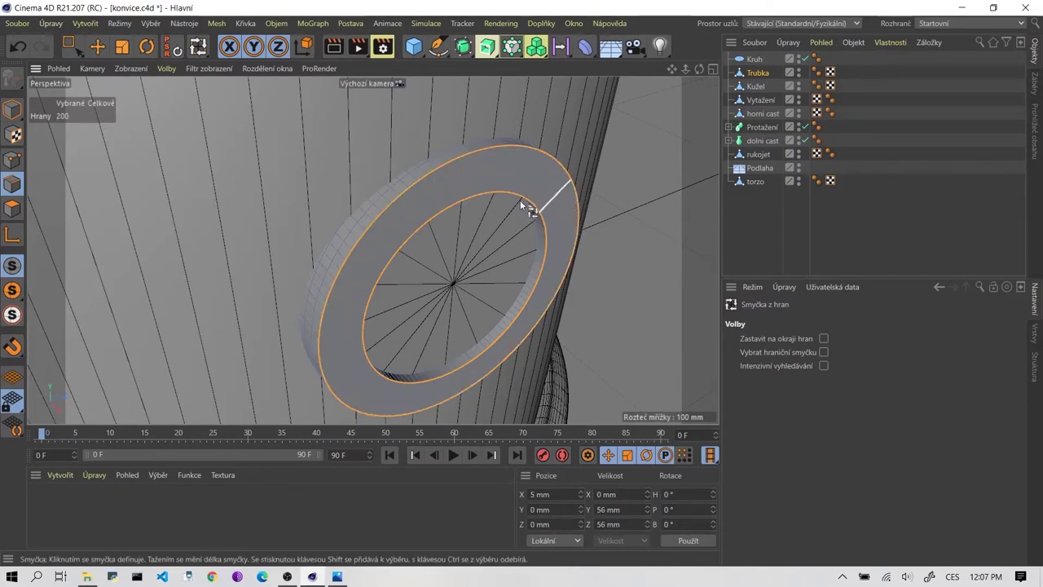
pyautogui.rightClick(537, 209)
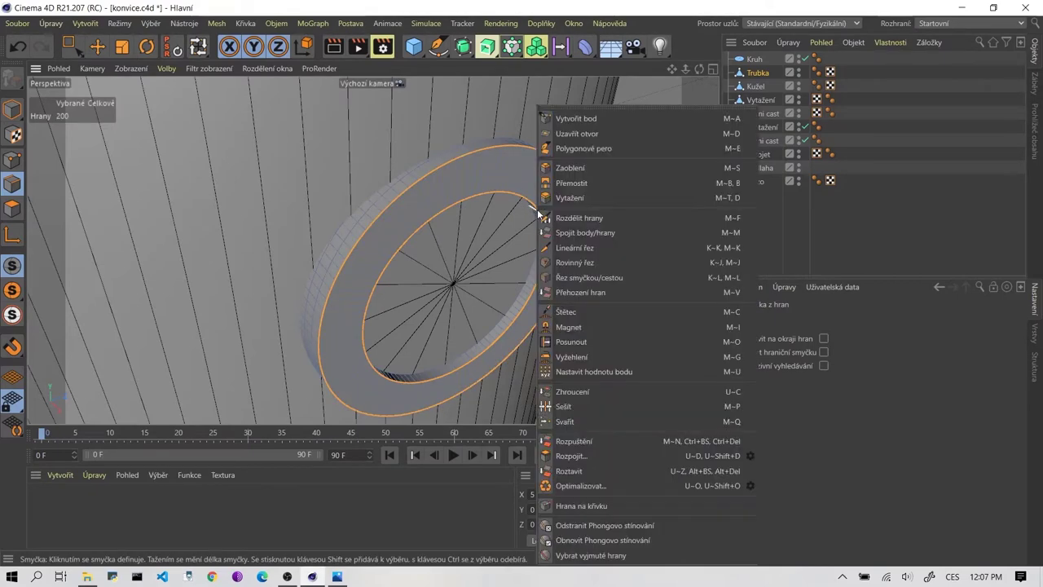
pyautogui.click(590, 168)
# Set the rim bevel to a 1.884 mm offset with 7 segments.
pyautogui.moveTo(390, 168); pyautogui.dragTo(399, 184)
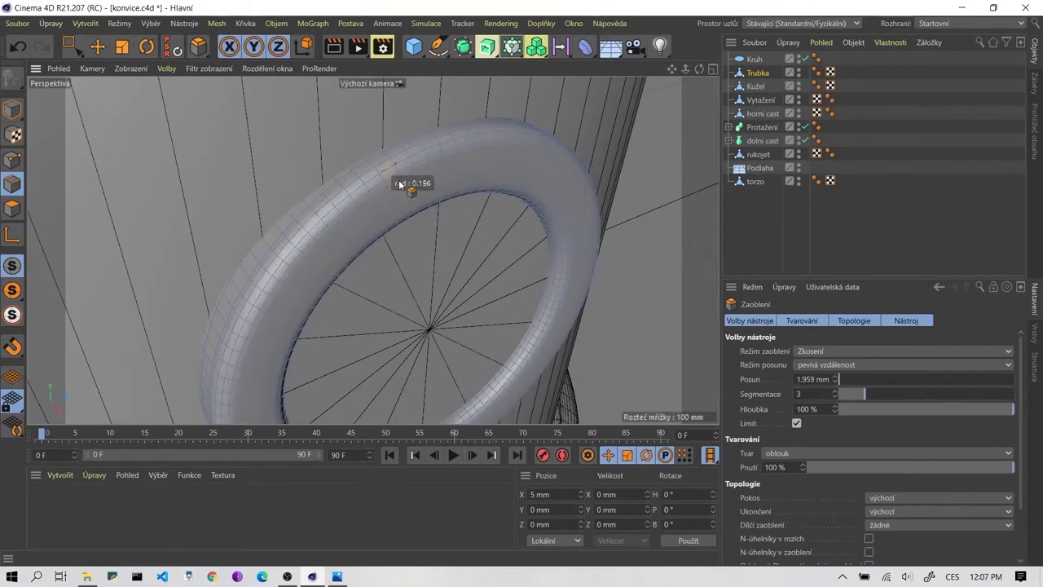
pyautogui.moveTo(399, 184); pyautogui.dragTo(389, 189)
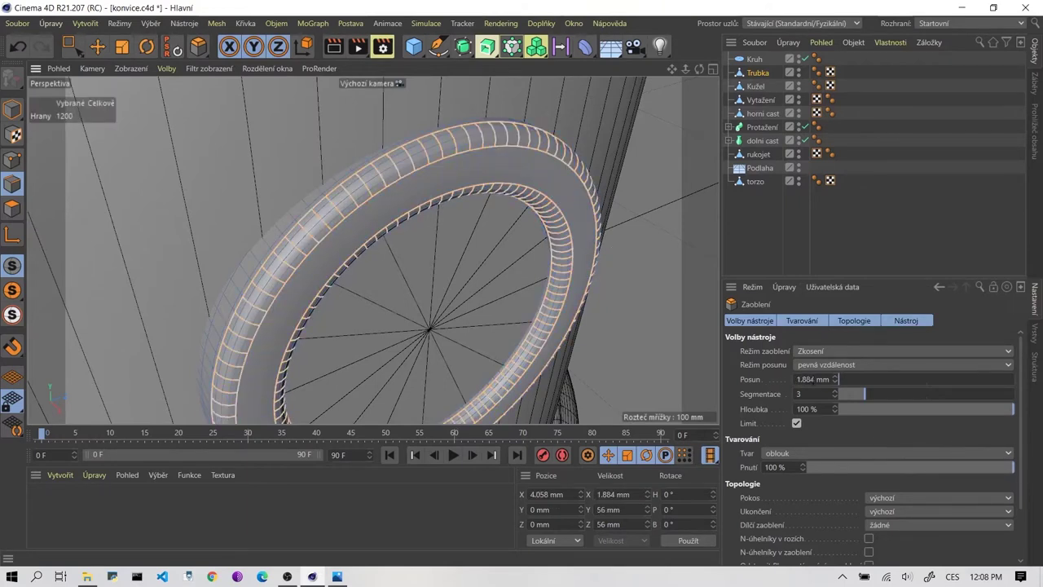
pyautogui.click(835, 392)
pyautogui.click(836, 391)
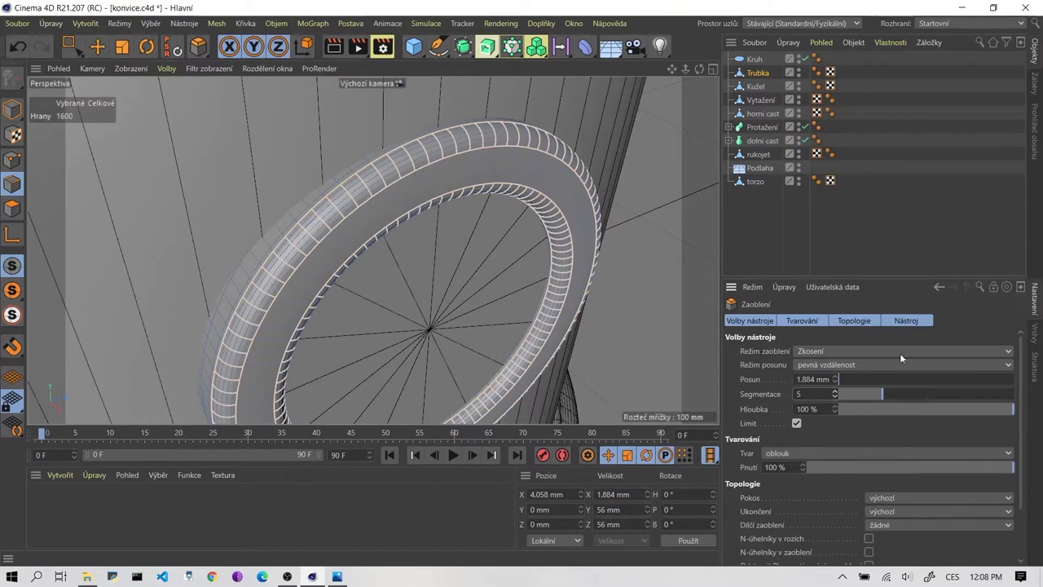
pyautogui.click(835, 391)
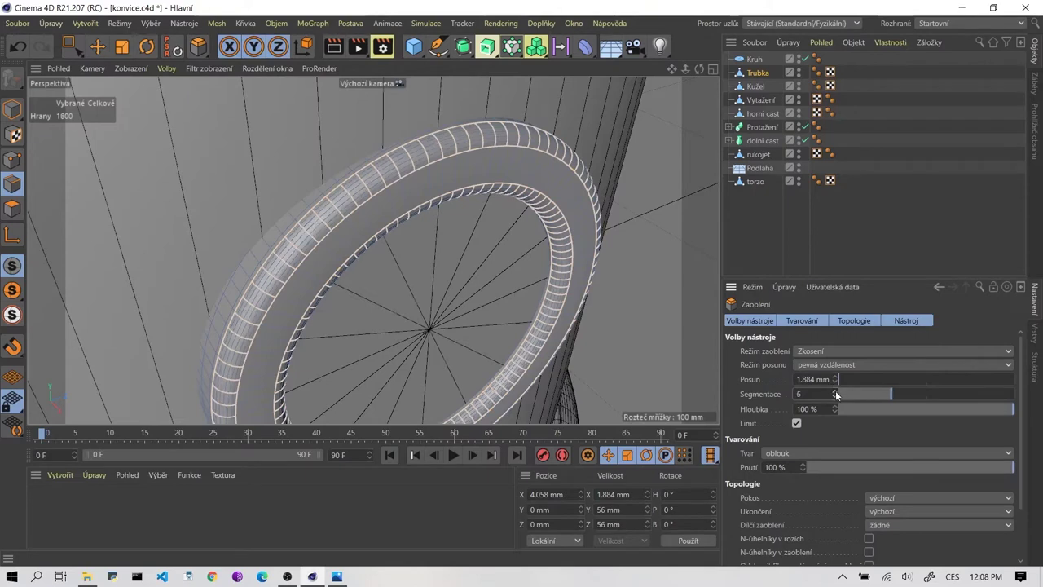
pyautogui.click(835, 394)
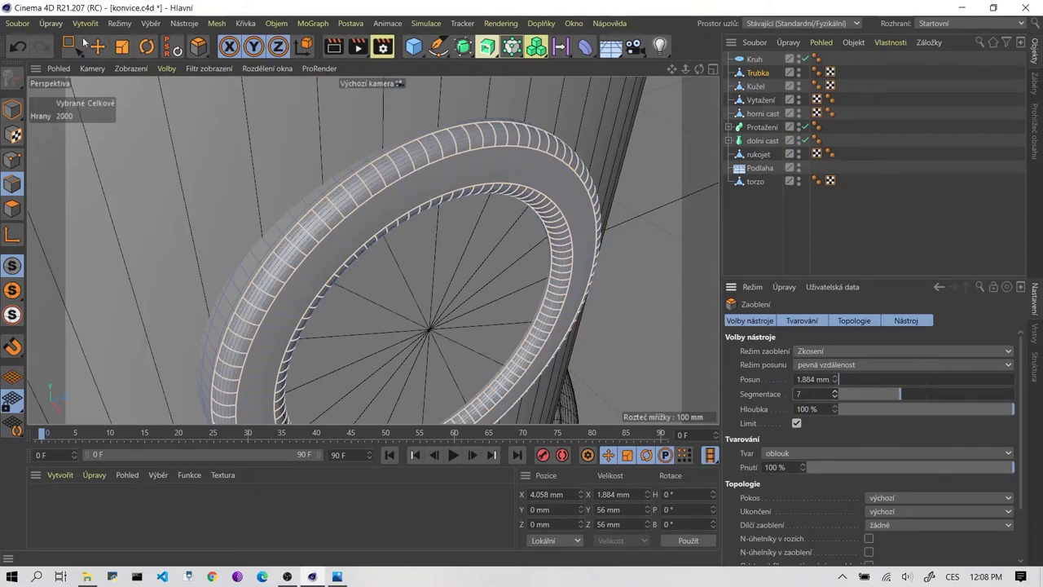
pyautogui.press('e')
pyautogui.click(645, 301)
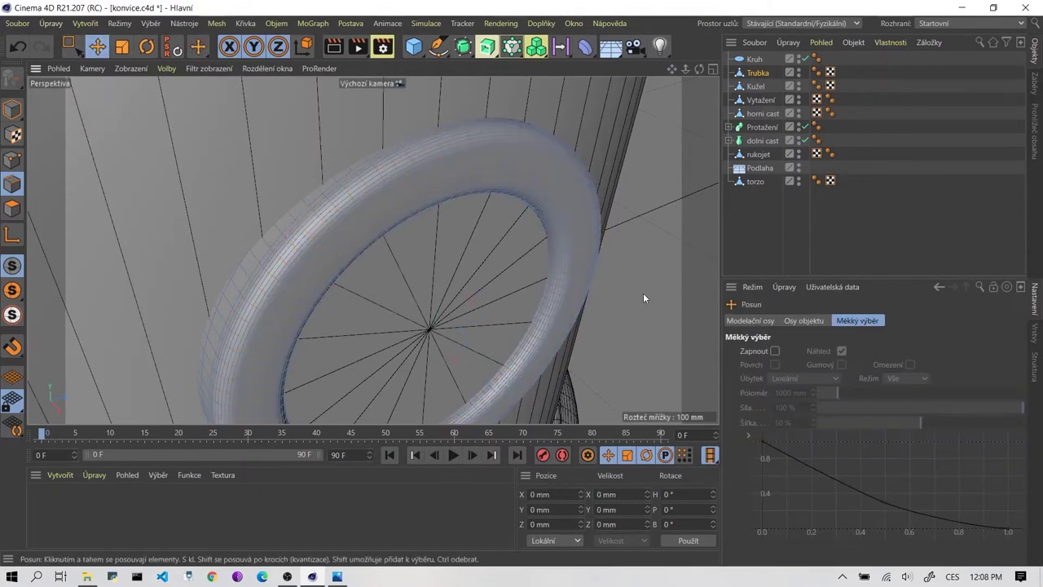
pyautogui.moveTo(643, 292)
pyautogui.keyDown('alt'); pyautogui.mouseDown()
pyautogui.moveTo(564, 246)
pyautogui.moveTo(365, 224)
pyautogui.moveTo(390, 211)
pyautogui.mouseUp(); pyautogui.keyUp('alt')
pyautogui.scroll(-3, 454, 230)
pyautogui.scroll(-3, 454, 231)
pyautogui.scroll(-3, 454, 237)
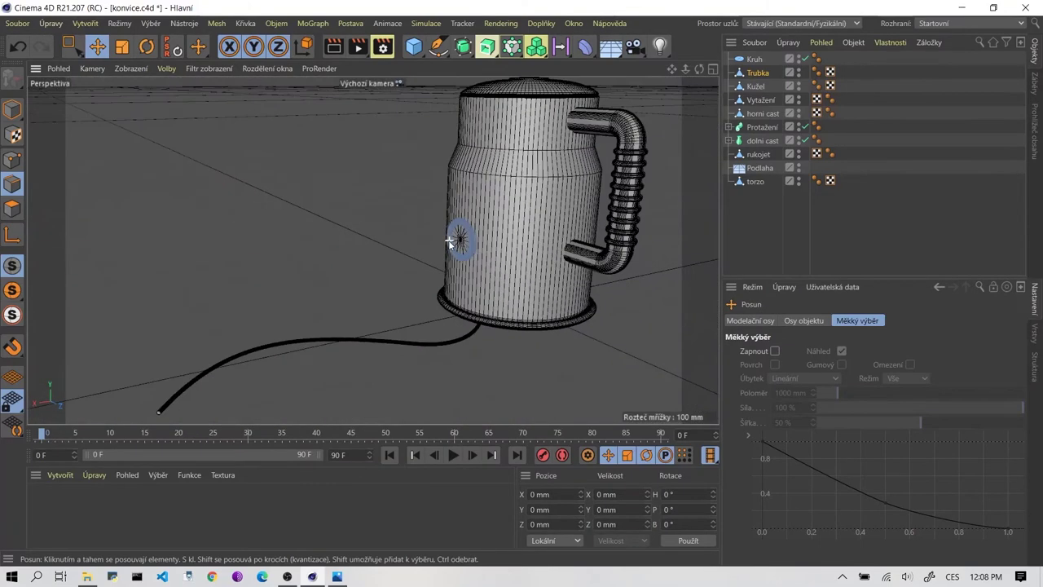
pyautogui.moveTo(459, 236)
pyautogui.keyDown('alt'); pyautogui.mouseDown()
pyautogui.moveTo(372, 250)
pyautogui.moveTo(495, 221)
pyautogui.mouseUp(); pyautogui.keyUp('alt')
pyautogui.scroll(2, 500, 210)
pyautogui.scroll(2, 499, 210)
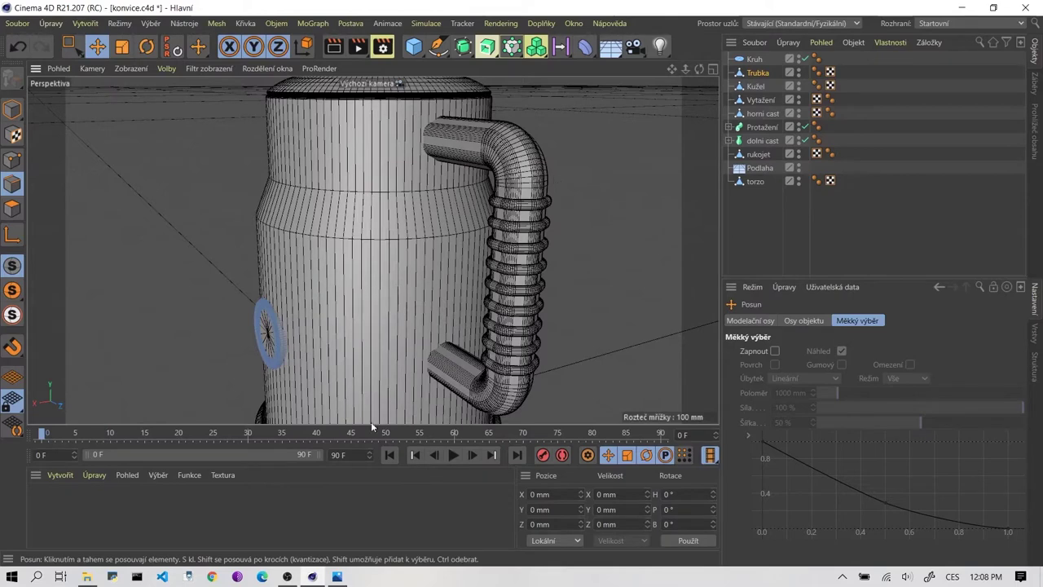
pyautogui.click(336, 576)
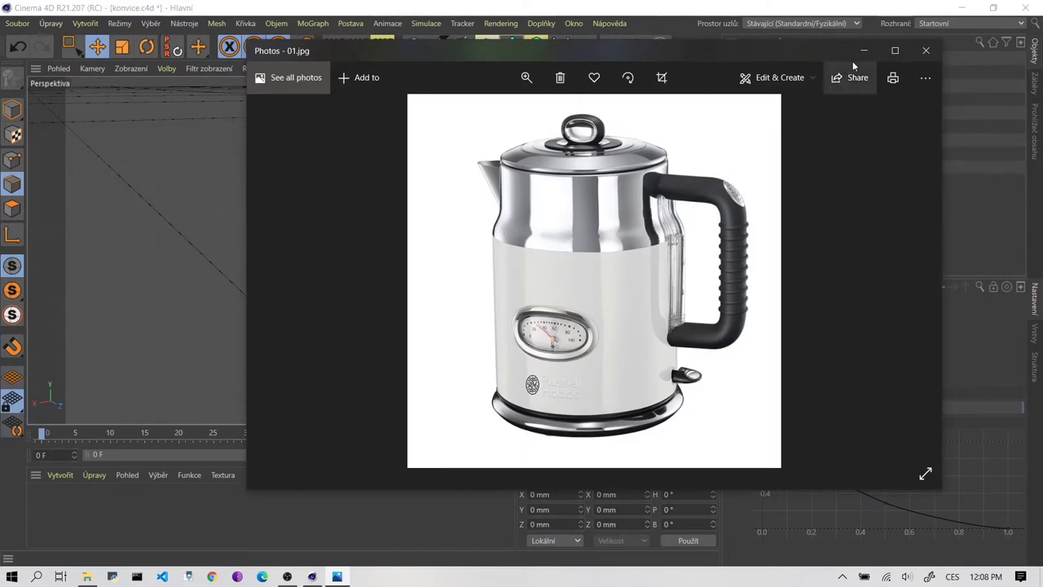
pyautogui.click(926, 51)
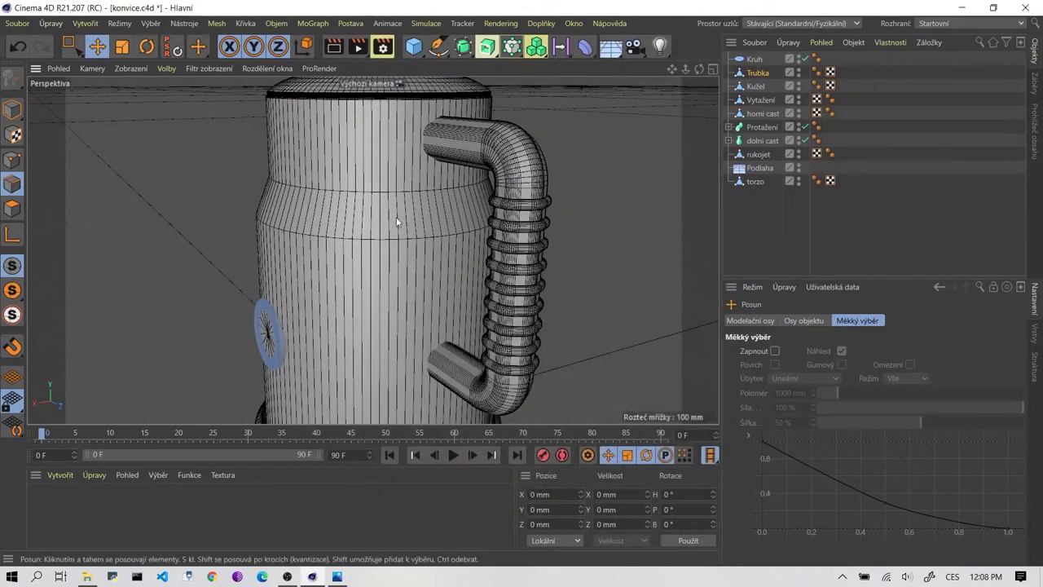
pyautogui.scroll(2, 482, 189)
pyautogui.scroll(3, 482, 189)
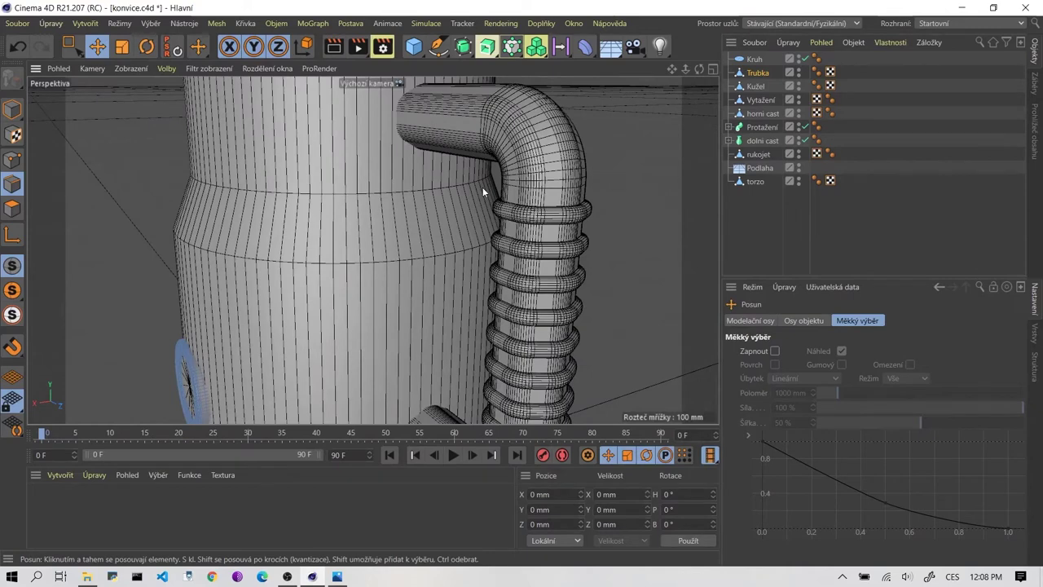
pyautogui.scroll(-1, 490, 189)
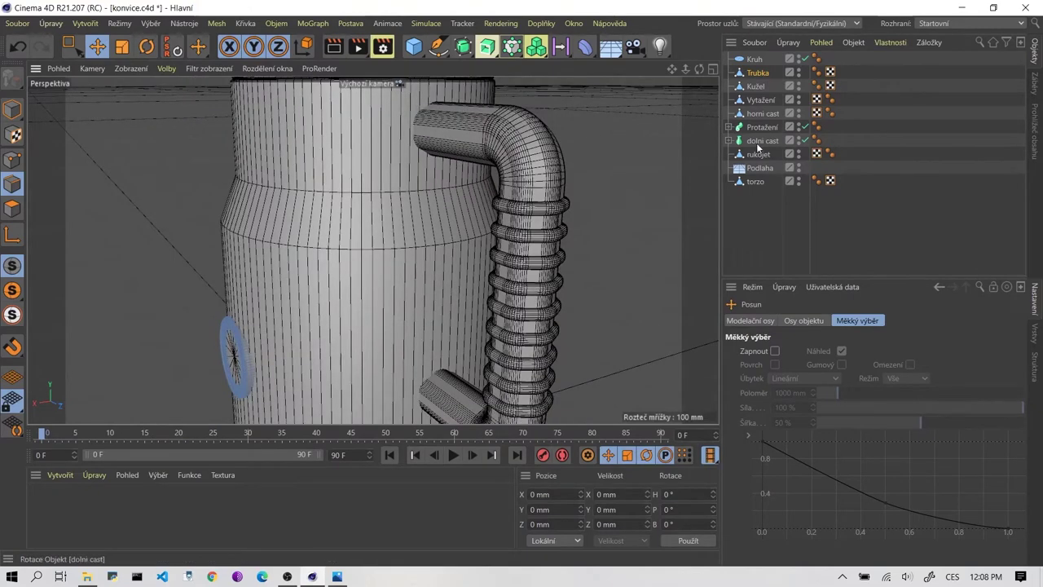
pyautogui.click(753, 181)
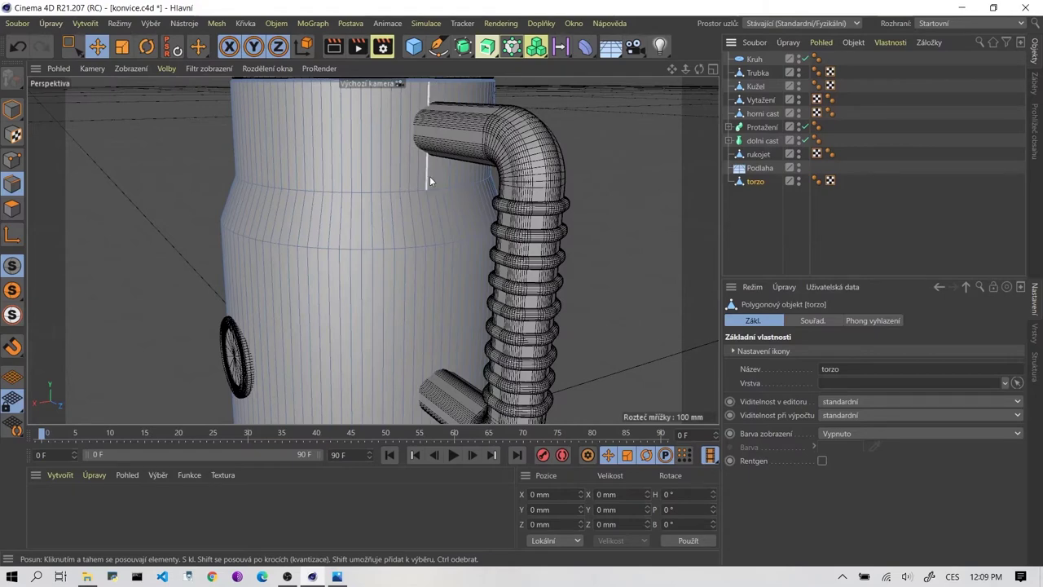
# In Polygon mode, select the vertical strip of torzo polygons beside the handle.
pyautogui.moveTo(487, 175)
pyautogui.keyDown('alt'); pyautogui.mouseDown()
pyautogui.moveTo(452, 198)
pyautogui.moveTo(401, 196)
pyautogui.moveTo(464, 242)
pyautogui.mouseUp(); pyautogui.keyUp('alt')
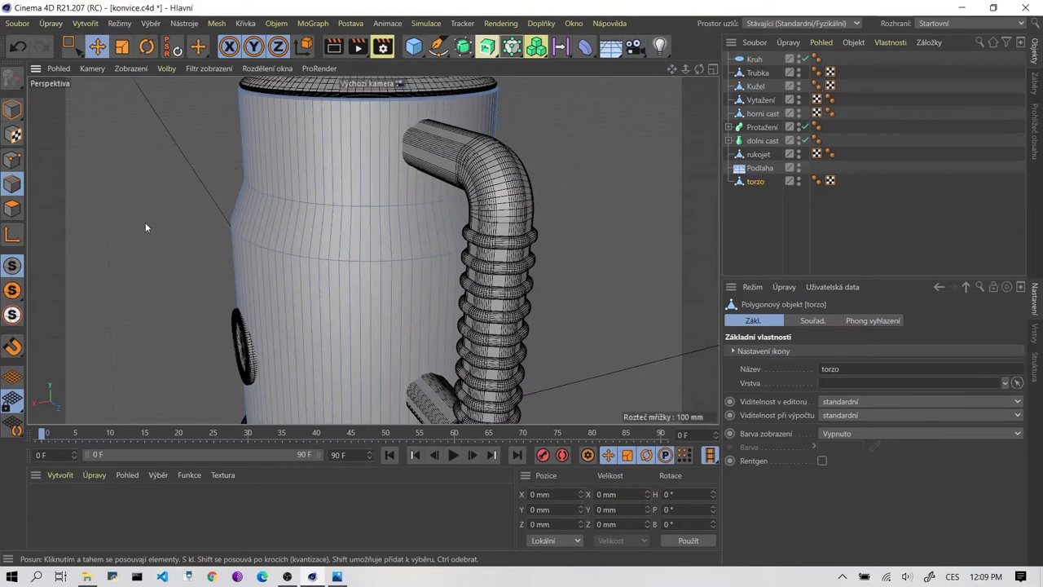
pyautogui.click(12, 209)
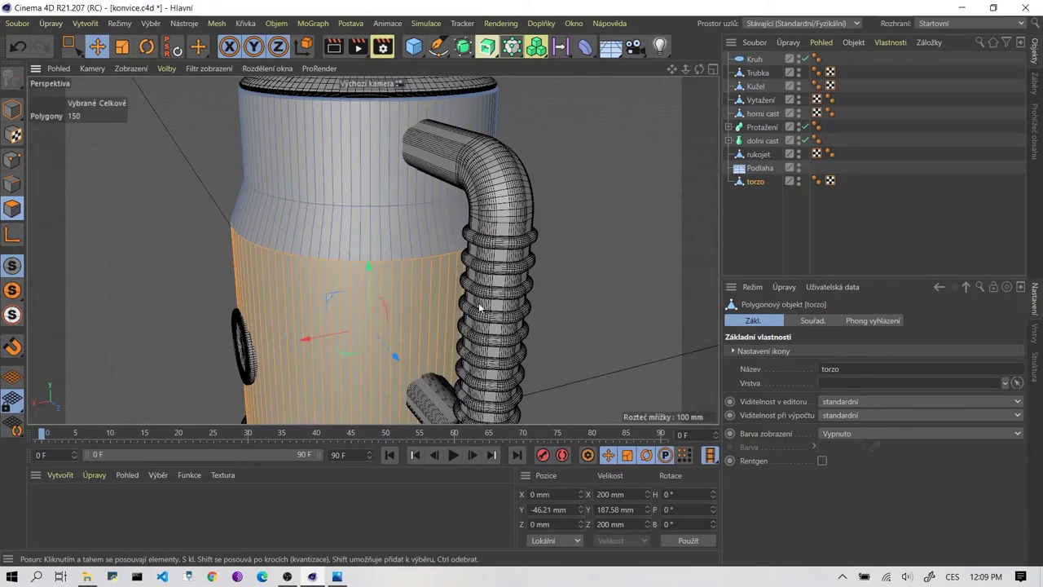
pyautogui.click(426, 309)
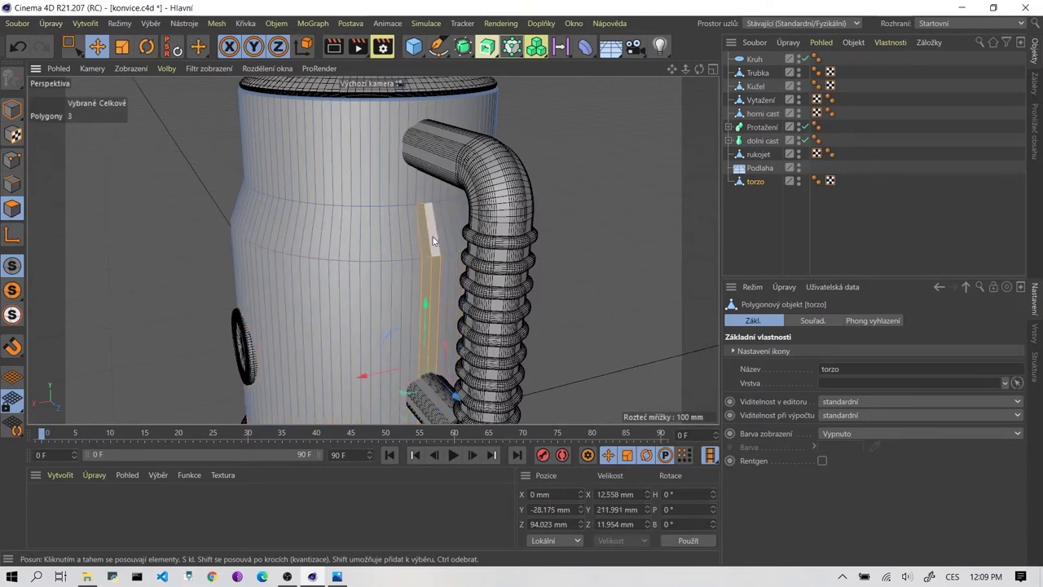
pyautogui.moveTo(426, 243)
pyautogui.keyDown('shift'); pyautogui.mouseDown()
pyautogui.moveTo(424, 189)
pyautogui.moveTo(409, 221)
pyautogui.mouseUp(); pyautogui.keyUp('shift')
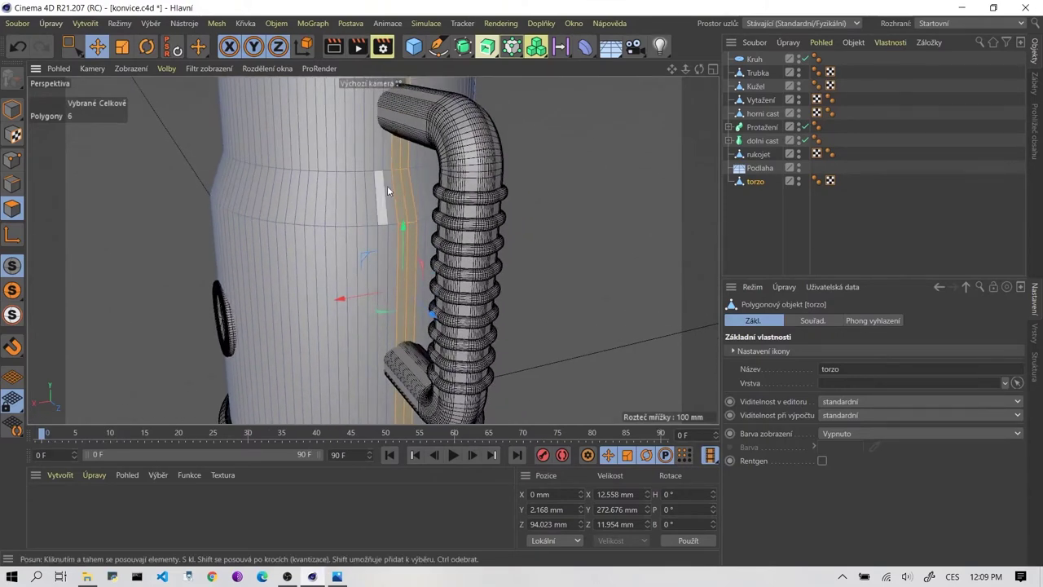
pyautogui.scroll(-5, 407, 394)
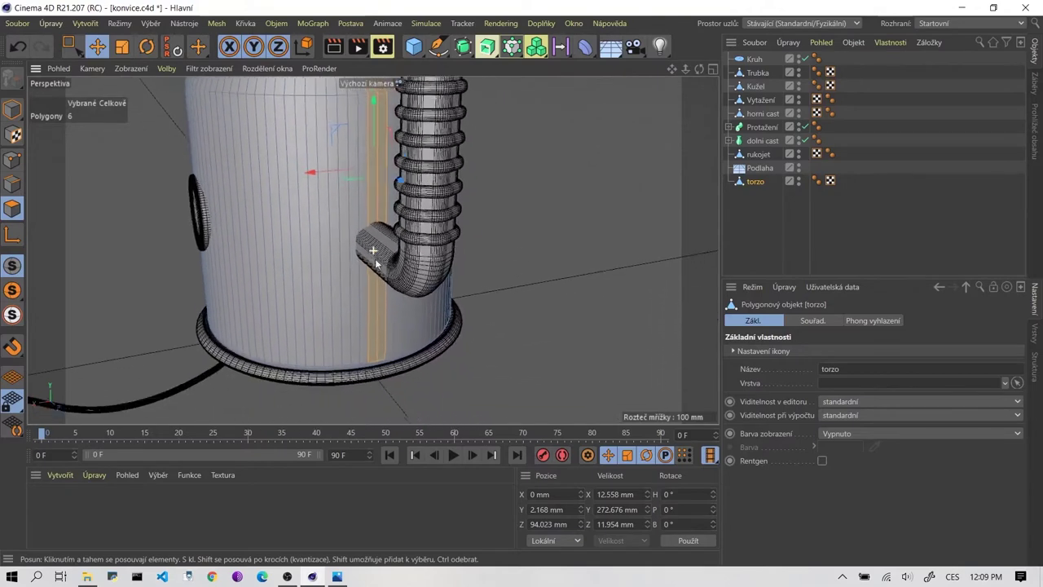
pyautogui.keyDown('alt'); pyautogui.moveTo(367, 244); pyautogui.dragTo(354, 220); pyautogui.keyUp('alt')
pyautogui.scroll(5, 353, 219)
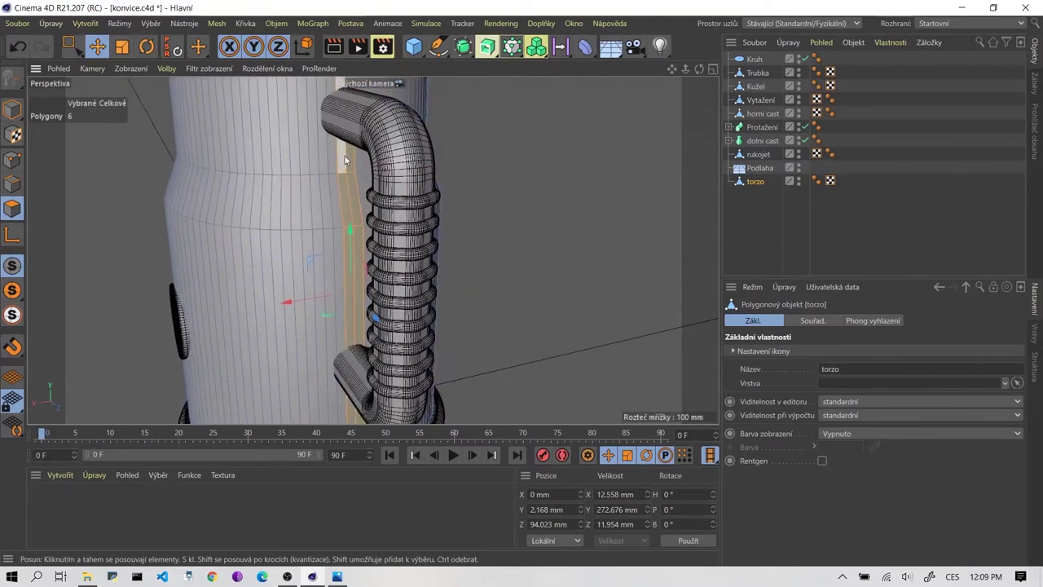
pyautogui.scroll(-5, 345, 156)
pyautogui.scroll(5, 338, 200)
pyautogui.scroll(-3, 326, 244)
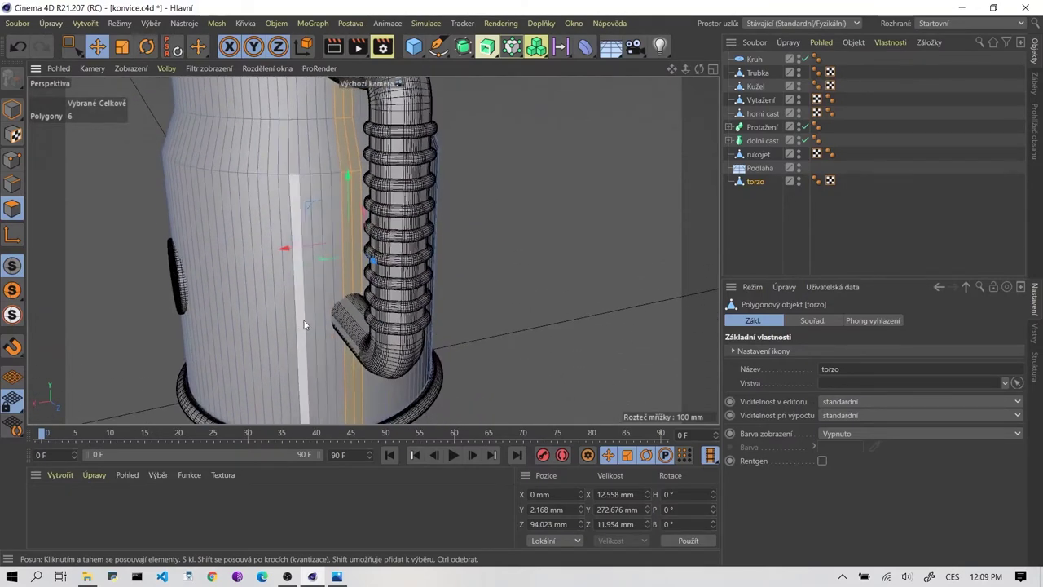
pyautogui.scroll(-3, 303, 320)
pyautogui.scroll(3, 384, 261)
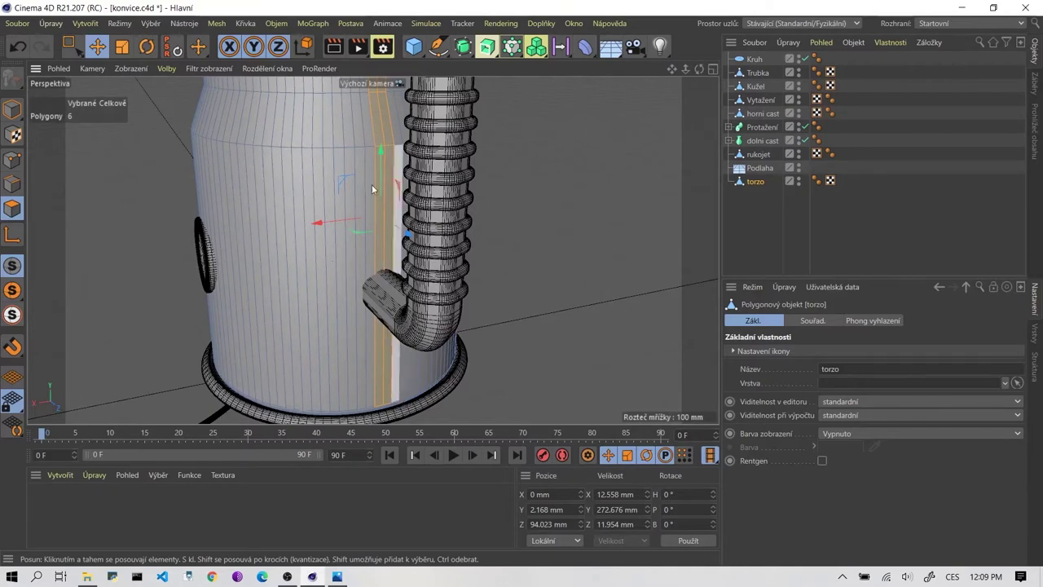
# Add a Loop/Path Cut restricted to the selection across the strip at 56.318%.
pyautogui.press('m')
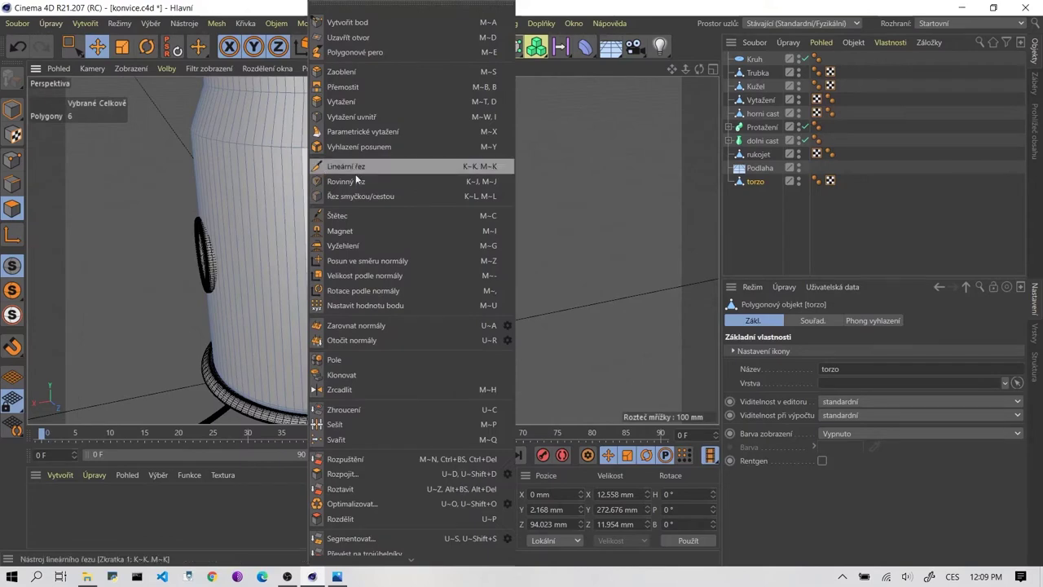
pyautogui.click(368, 198)
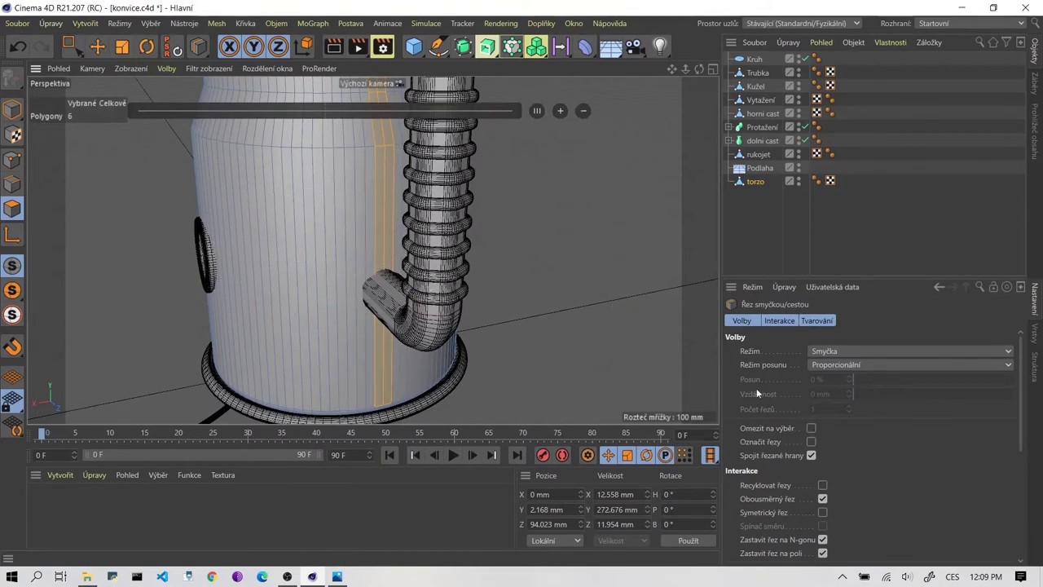
pyautogui.click(811, 428)
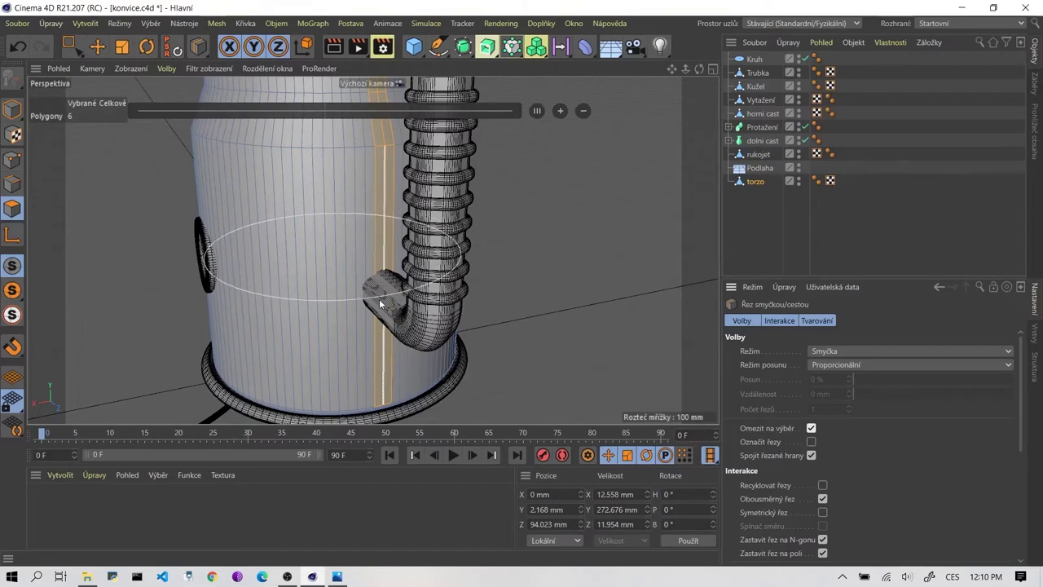
pyautogui.keyDown('alt'); pyautogui.moveTo(386, 288); pyautogui.dragTo(377, 302); pyautogui.keyUp('alt')
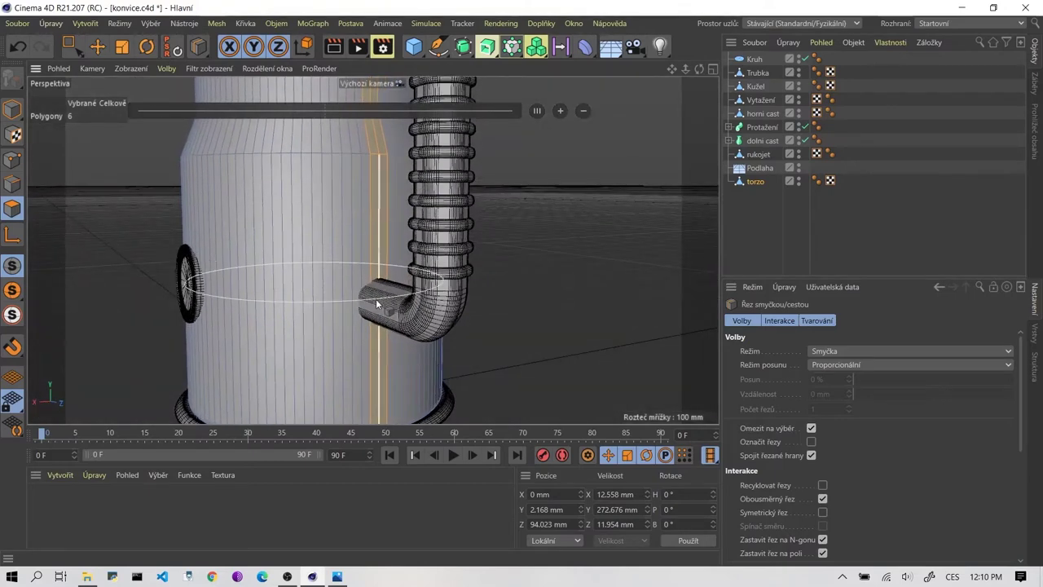
pyautogui.click(379, 299)
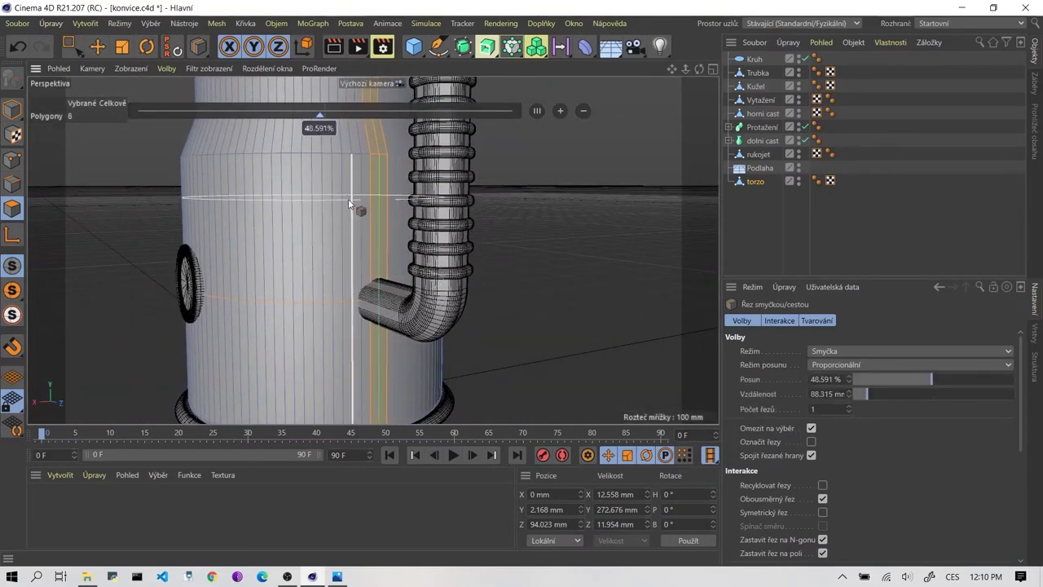
pyautogui.keyDown('alt'); pyautogui.moveTo(348, 199); pyautogui.dragTo(374, 187); pyautogui.keyUp('alt')
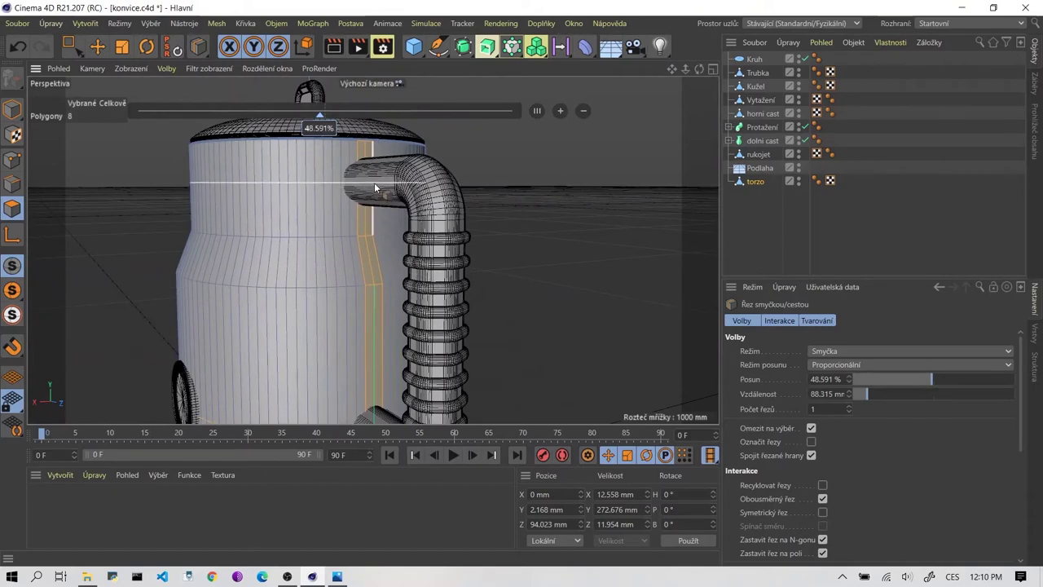
pyautogui.click(373, 228)
pyautogui.keyDown('alt'); pyautogui.moveTo(367, 278); pyautogui.dragTo(367, 234); pyautogui.keyUp('alt')
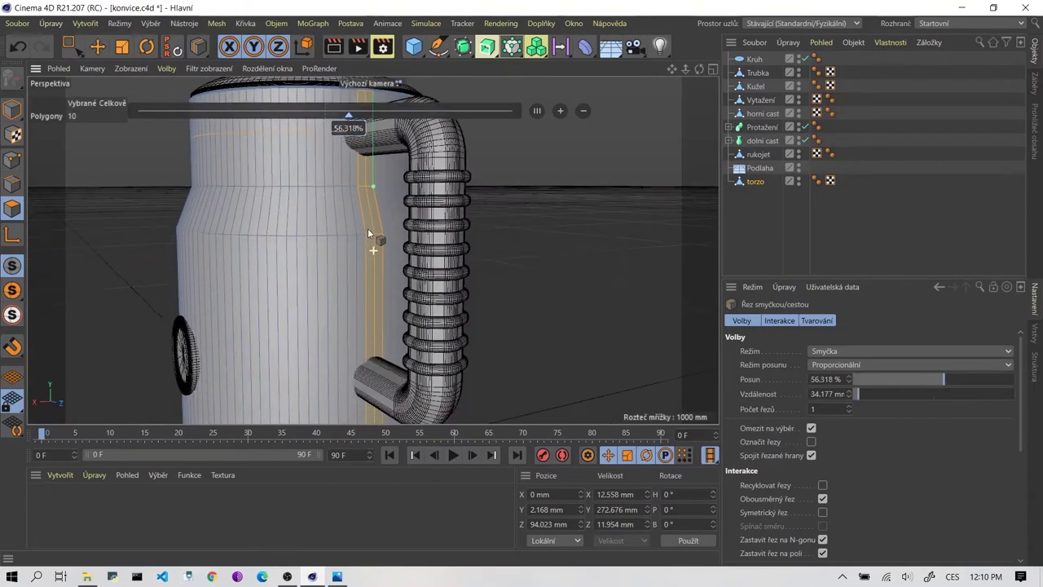
# Return to object mode, then pick the torzo body in Polygon mode.
pyautogui.click(13, 110)
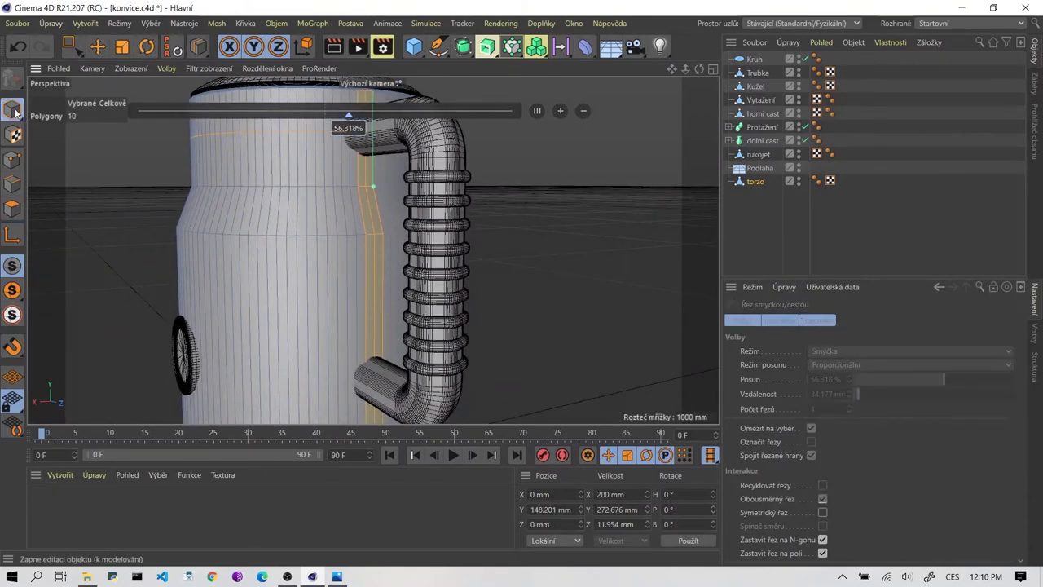
pyautogui.click(97, 46)
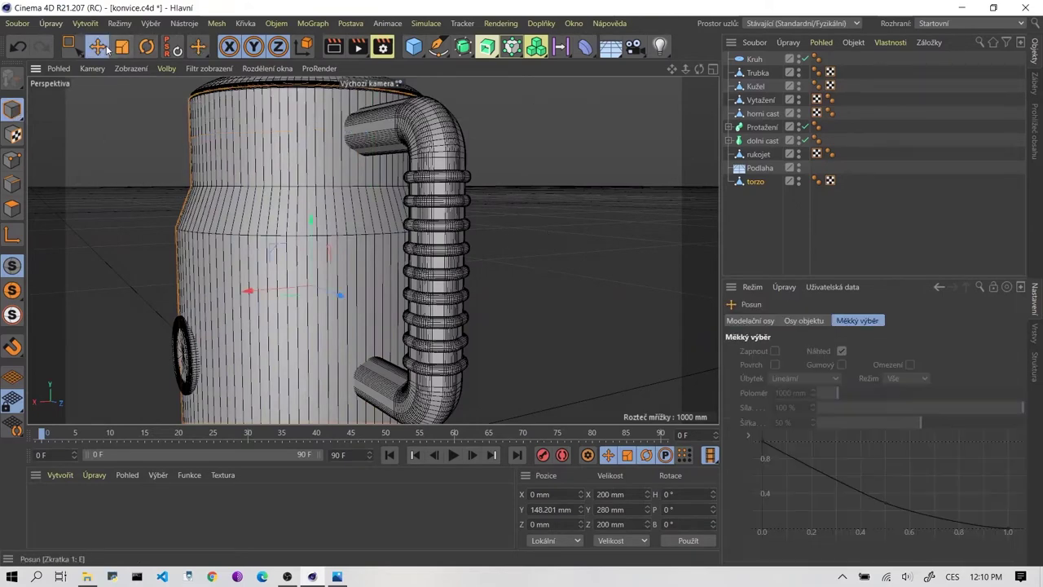
pyautogui.click(549, 308)
pyautogui.click(12, 208)
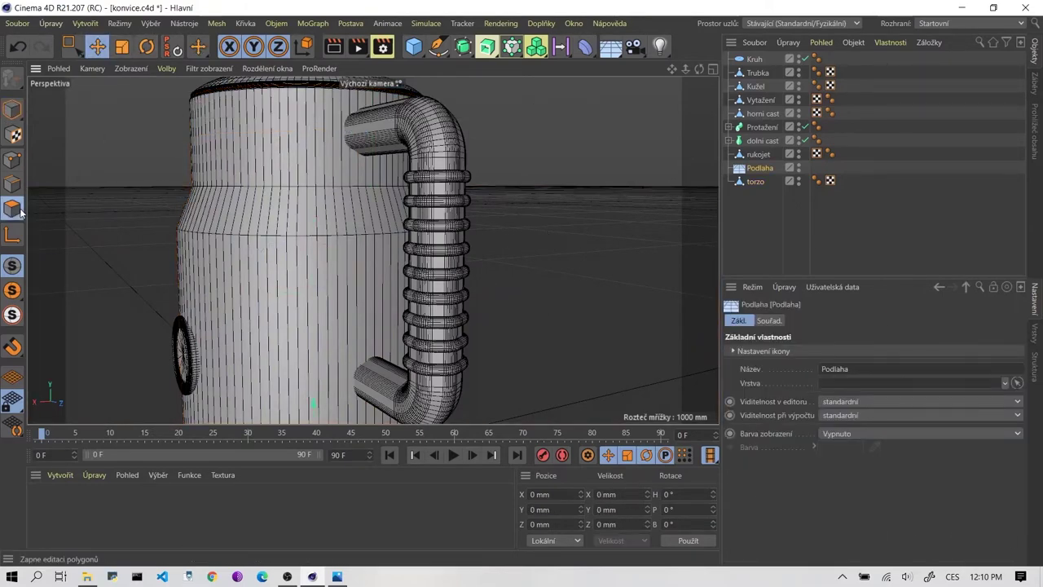
pyautogui.moveTo(386, 188)
pyautogui.keyDown('alt'); pyautogui.mouseDown()
pyautogui.moveTo(368, 256)
pyautogui.moveTo(376, 286)
pyautogui.moveTo(391, 277)
pyautogui.mouseUp(); pyautogui.keyUp('alt')
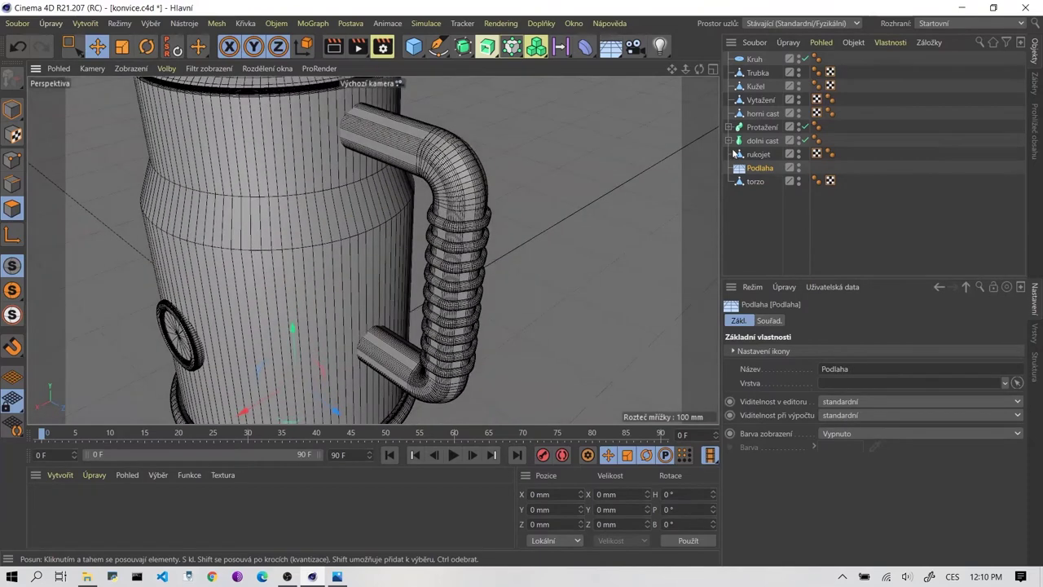
pyautogui.click(759, 154)
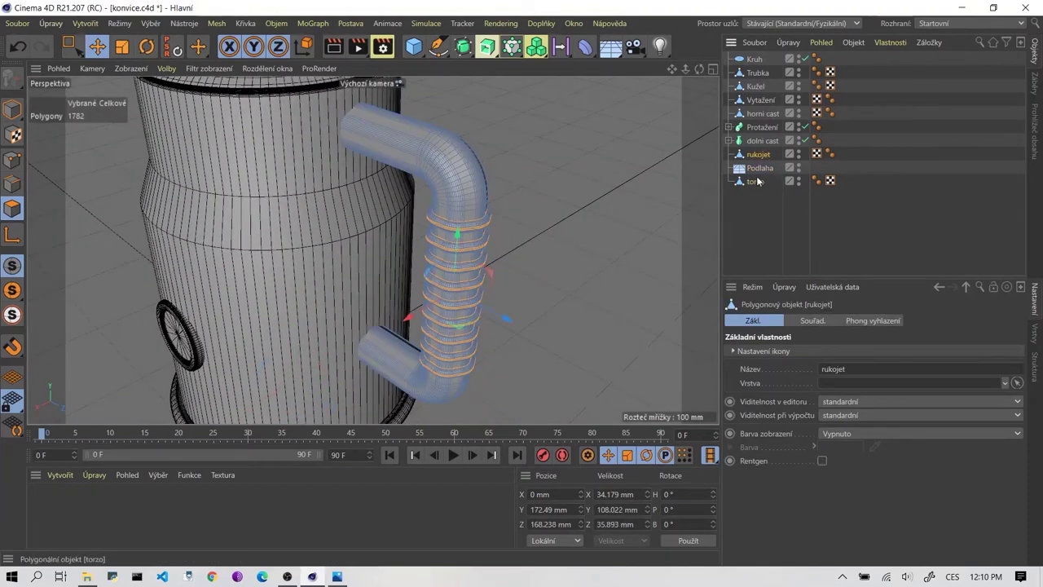
pyautogui.click(755, 181)
# Clear the old selection and select two polygons near the top of the body.
pyautogui.click(540, 247)
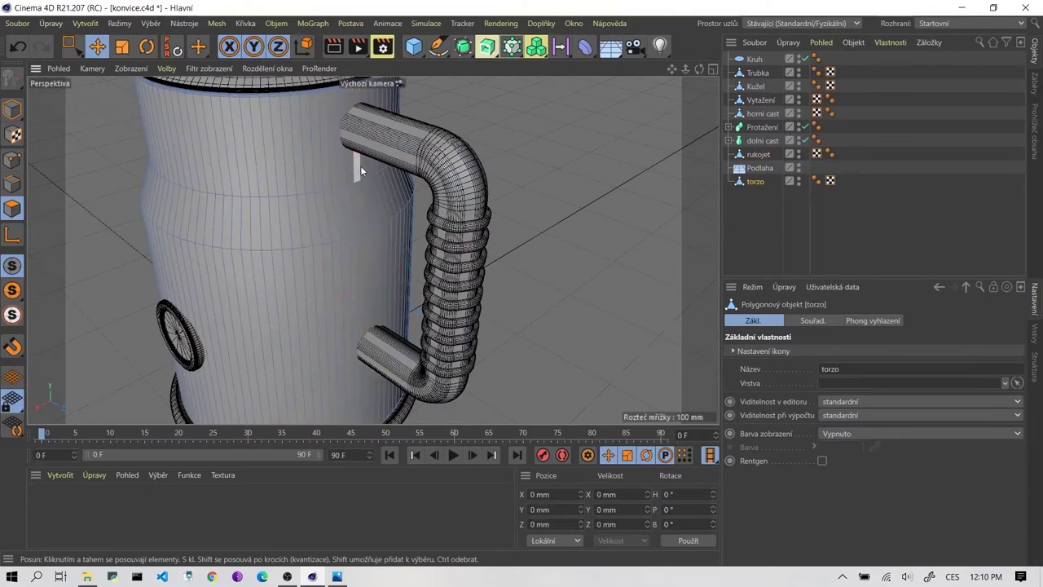
pyautogui.click(360, 165)
pyautogui.keyDown('alt'); pyautogui.moveTo(371, 210); pyautogui.dragTo(366, 196); pyautogui.keyUp('alt')
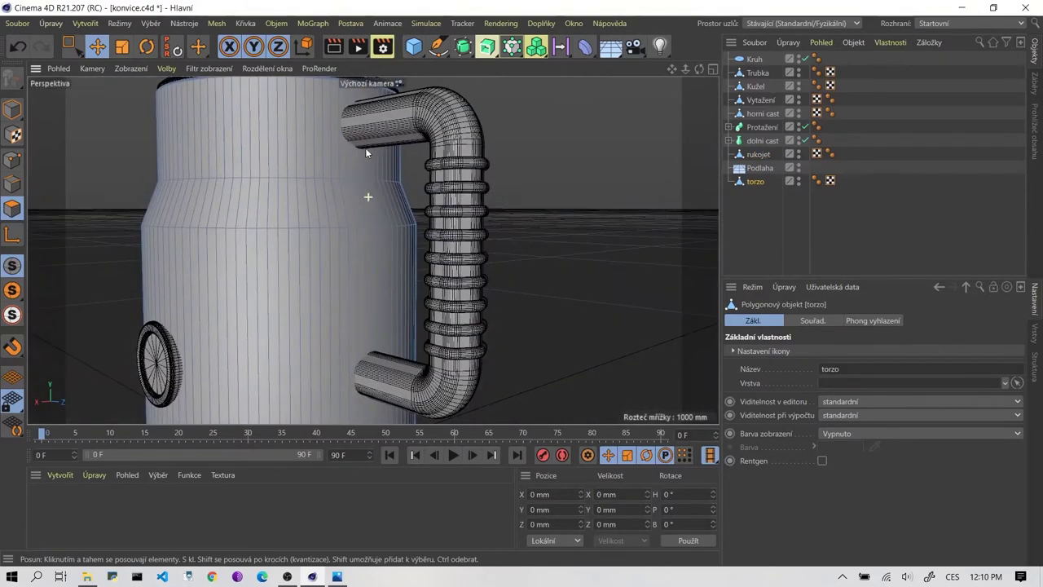
pyautogui.click(362, 165)
pyautogui.keyDown('shift'); pyautogui.click(359, 167); pyautogui.keyUp('shift')
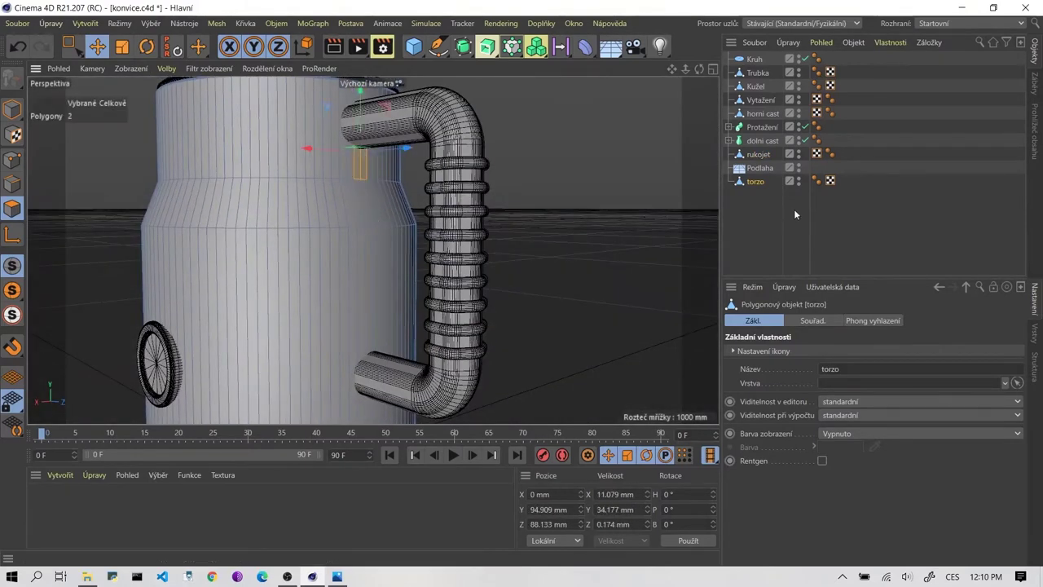
# With rukojet hidden, add the shoulder and strip polygons for six faces, then unhide rukojet.
pyautogui.click(799, 152)
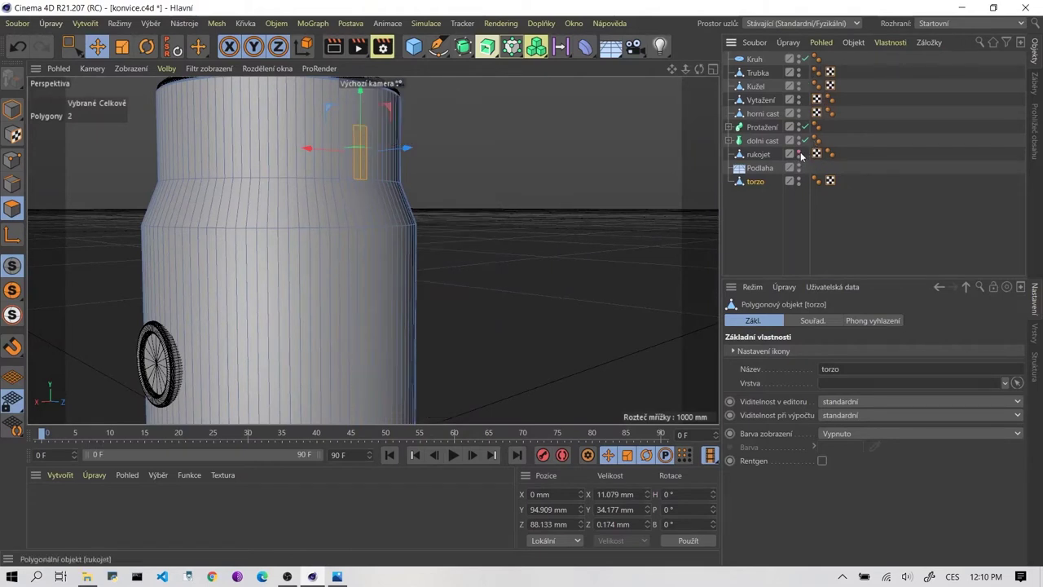
pyautogui.keyDown('shift'); pyautogui.click(367, 207); pyautogui.keyUp('shift')
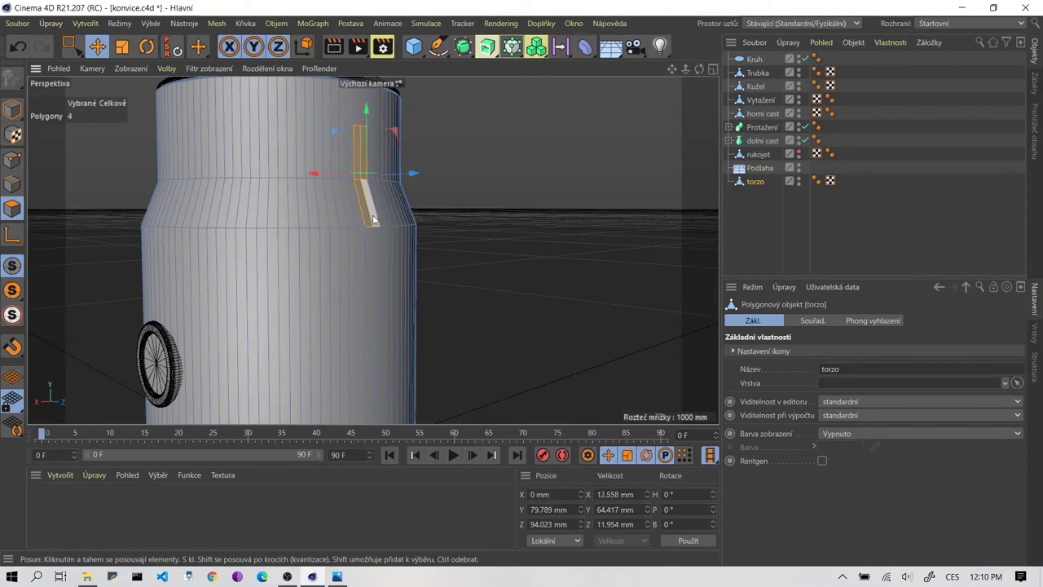
pyautogui.keyDown('shift'); pyautogui.click(373, 243); pyautogui.keyUp('shift')
pyautogui.keyDown('shift'); pyautogui.click(377, 248); pyautogui.keyUp('shift')
pyautogui.keyDown('shift'); pyautogui.click(377, 247); pyautogui.keyUp('shift')
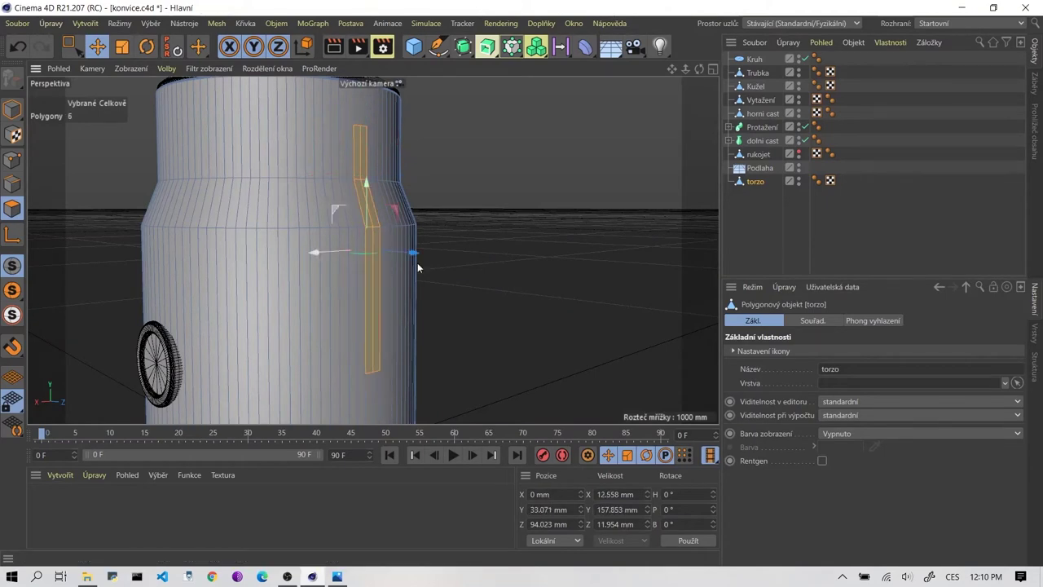
pyautogui.scroll(3, 367, 216)
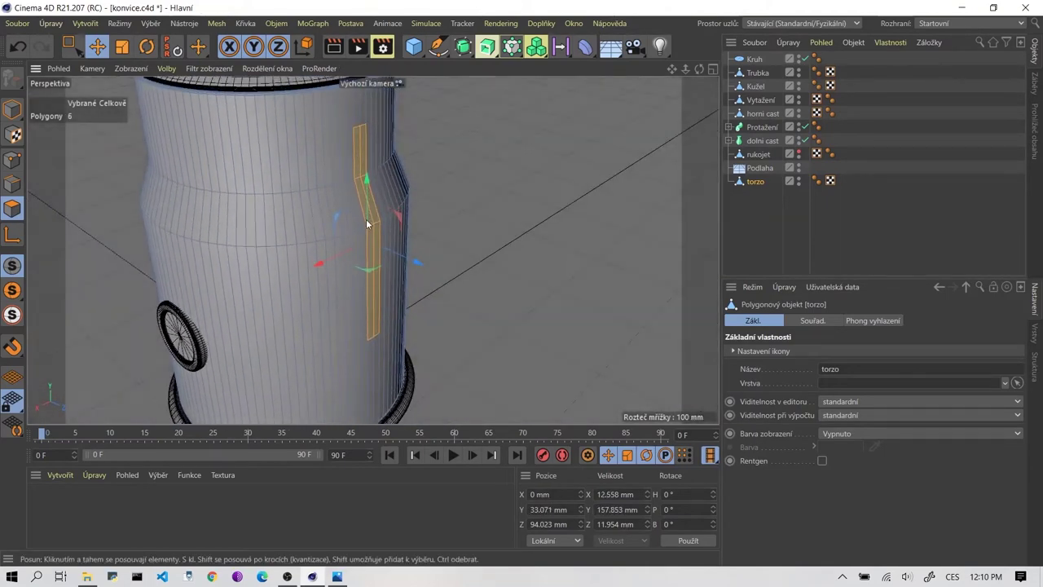
pyautogui.scroll(3, 388, 139)
pyautogui.scroll(1, 388, 139)
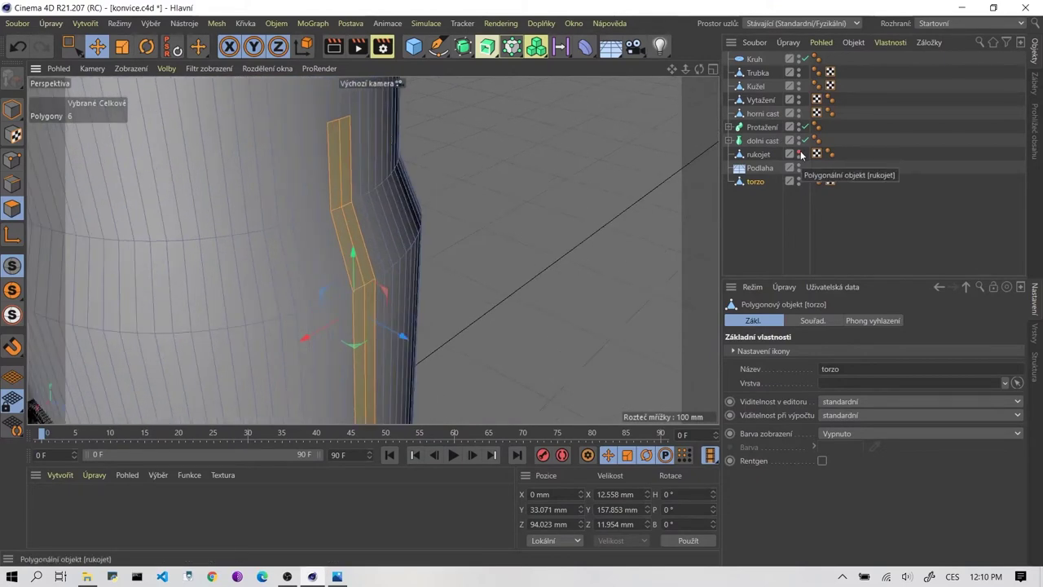
pyautogui.click(800, 151)
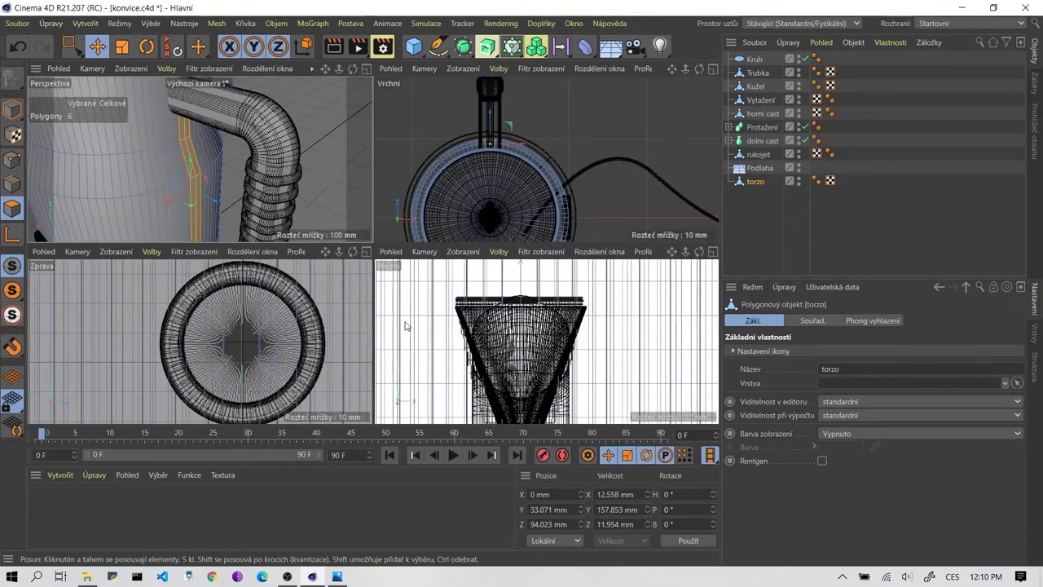
# Apply Extrude (Vytažení) to the selected strip polygons.
pyautogui.scroll(-3, 262, 353)
pyautogui.scroll(-3, 263, 353)
pyautogui.scroll(-2, 263, 353)
pyautogui.scroll(-2, 262, 353)
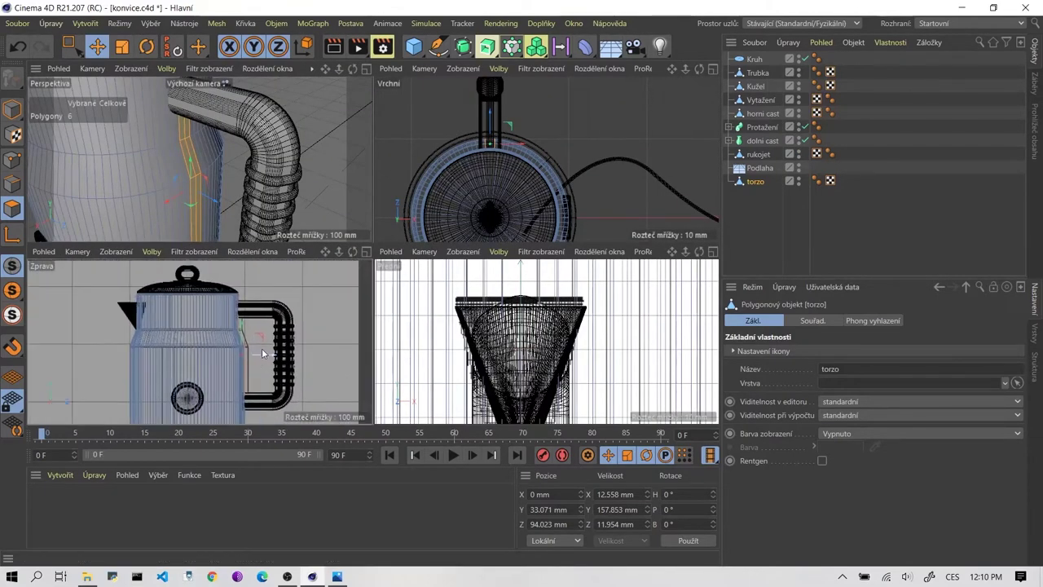
pyautogui.scroll(3, 263, 353)
pyautogui.scroll(3, 269, 342)
pyautogui.scroll(2, 273, 338)
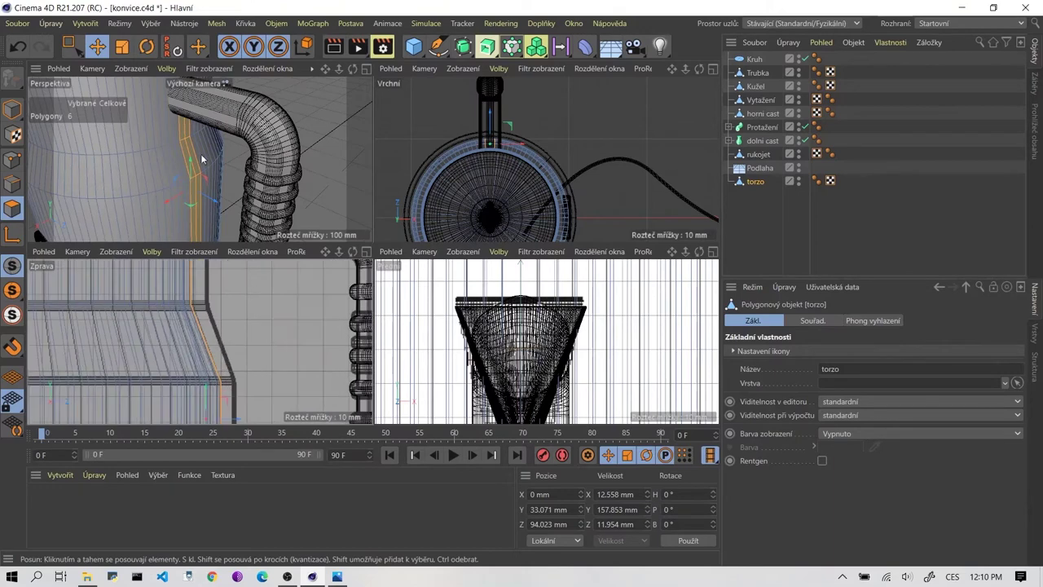
pyautogui.keyDown('alt'); pyautogui.moveTo(202, 159); pyautogui.dragTo(265, 135); pyautogui.keyUp('alt')
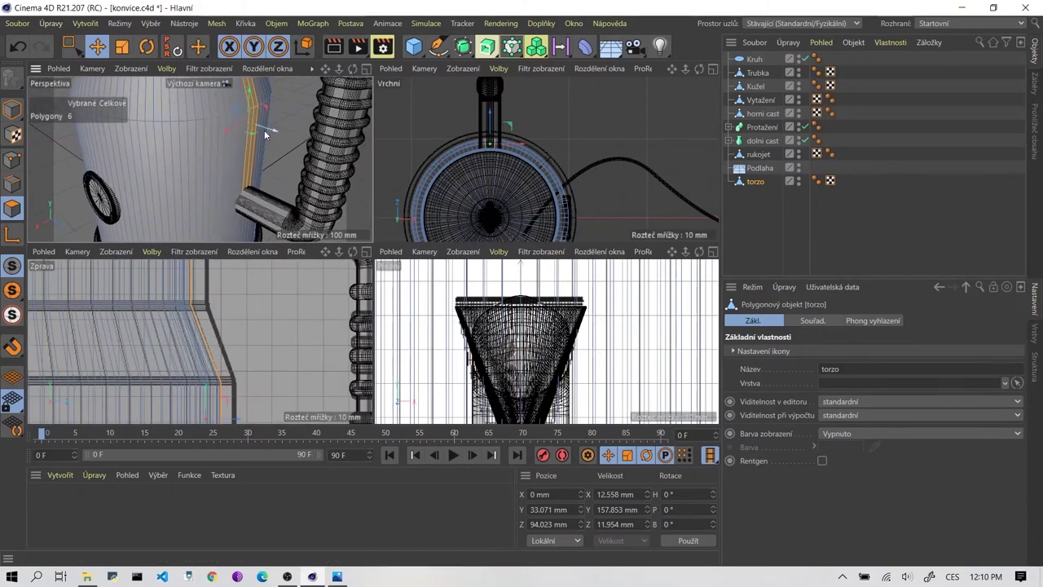
pyautogui.scroll(3, 244, 129)
pyautogui.press('m')
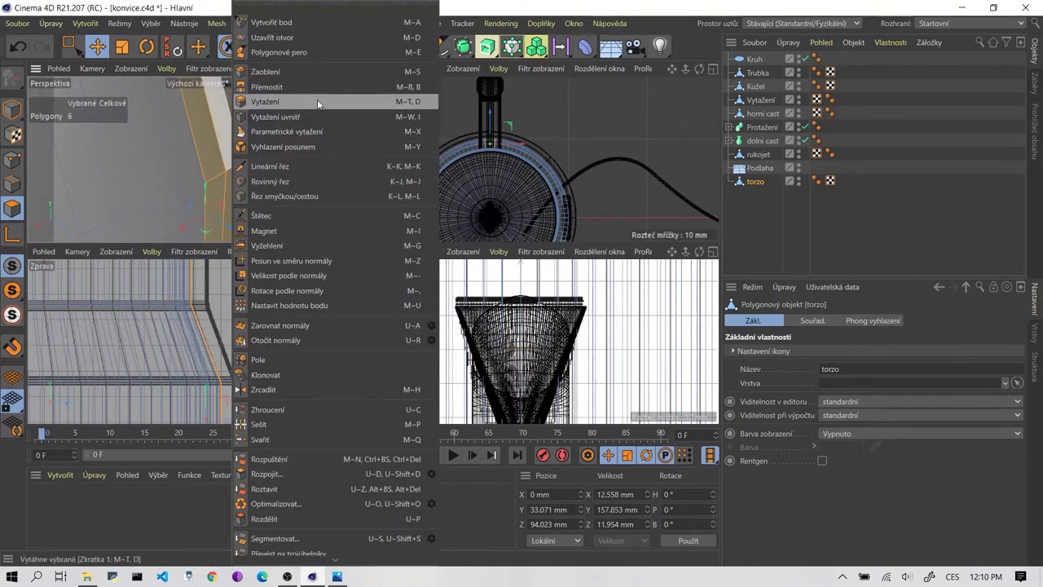
pyautogui.click(317, 101)
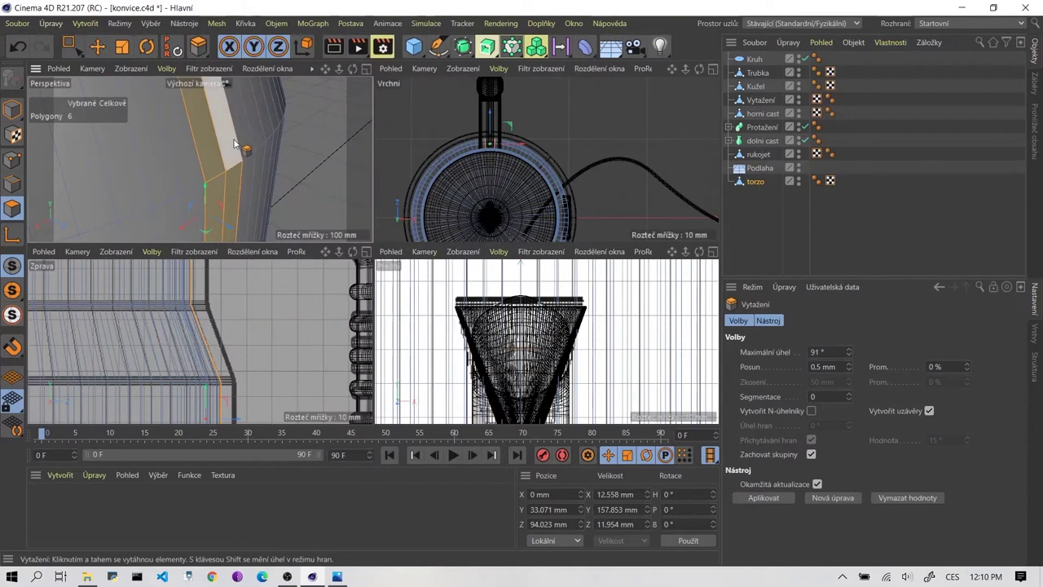
pyautogui.hotkey('ctrl', 'z')
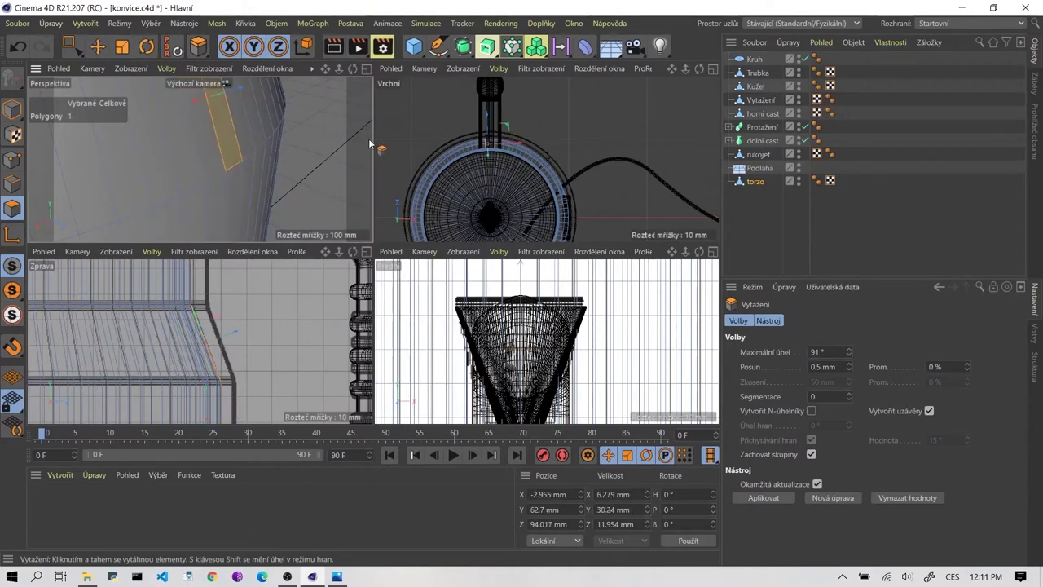
pyautogui.hotkey('ctrl', 'y')
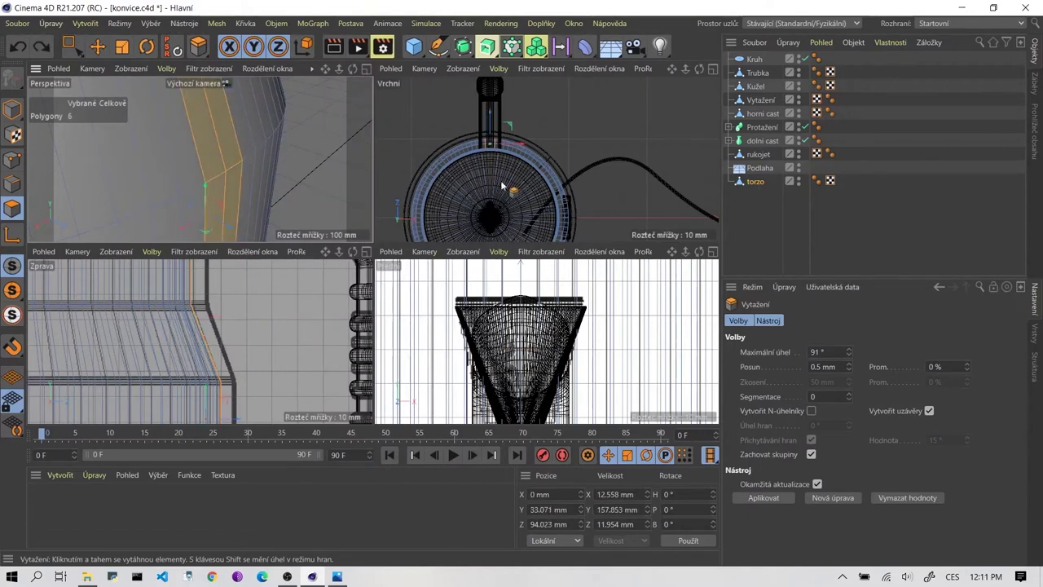
# Turn off Vytvořit uzávěry, set the extrusion offset to 6 mm, and maximise the perspective view.
pyautogui.click(929, 411)
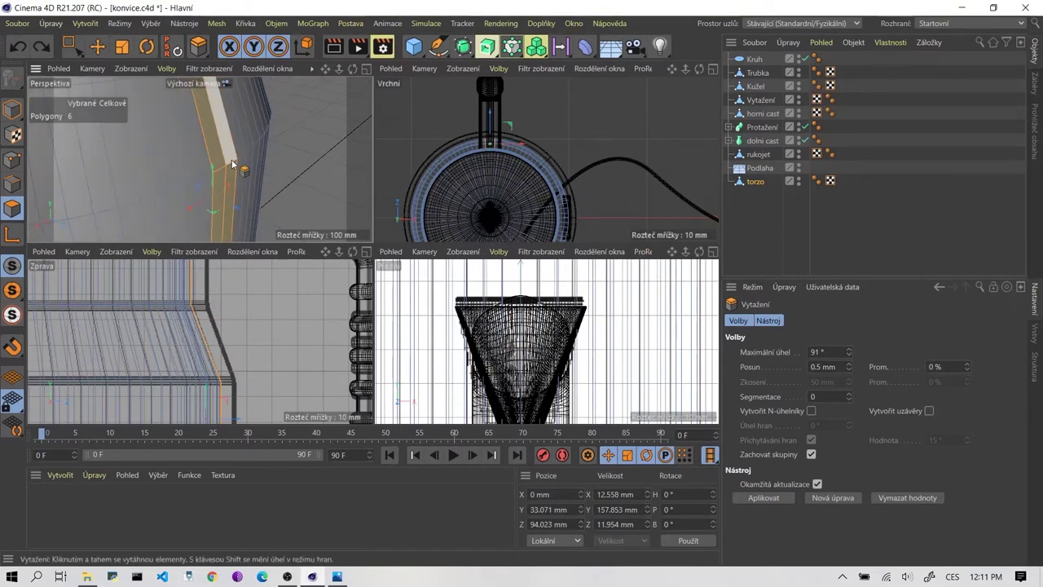
pyautogui.scroll(-2, 232, 164)
pyautogui.scroll(-1, 229, 163)
pyautogui.scroll(-1, 223, 159)
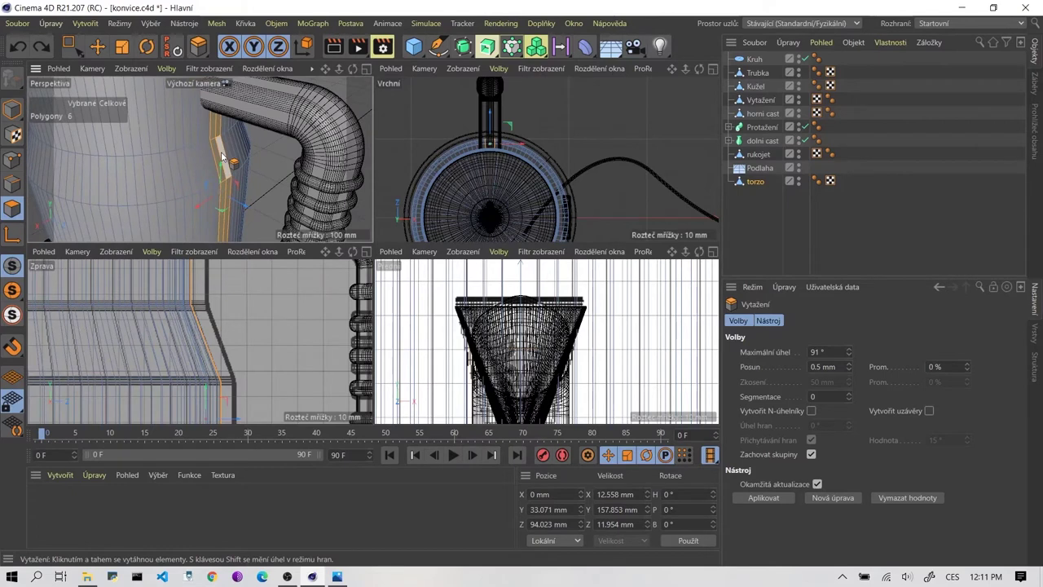
pyautogui.moveTo(224, 159)
pyautogui.mouseDown()
pyautogui.moveTo(277, 159)
pyautogui.moveTo(228, 161)
pyautogui.mouseUp()
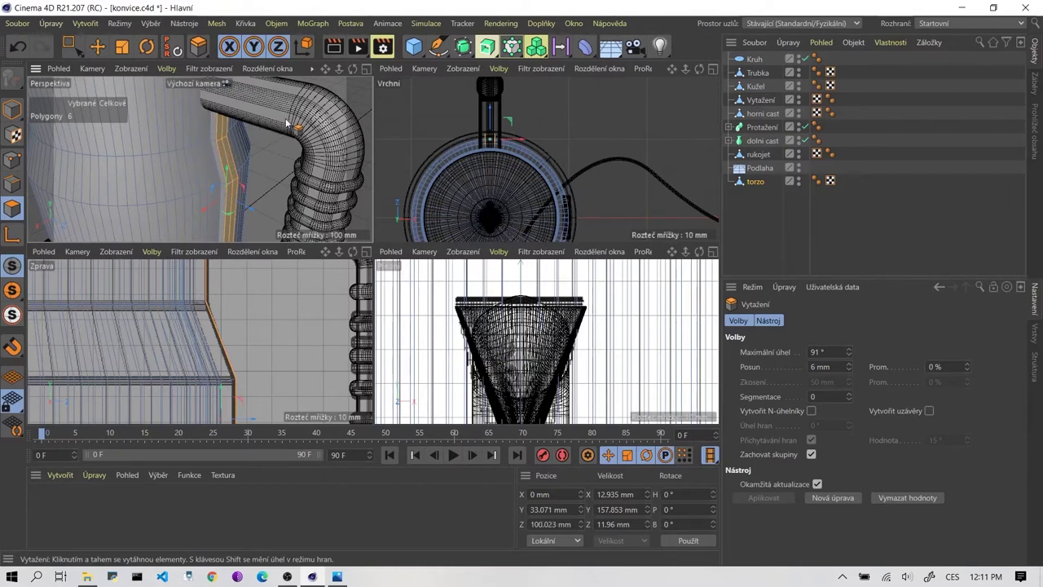
pyautogui.middleClick(269, 144)
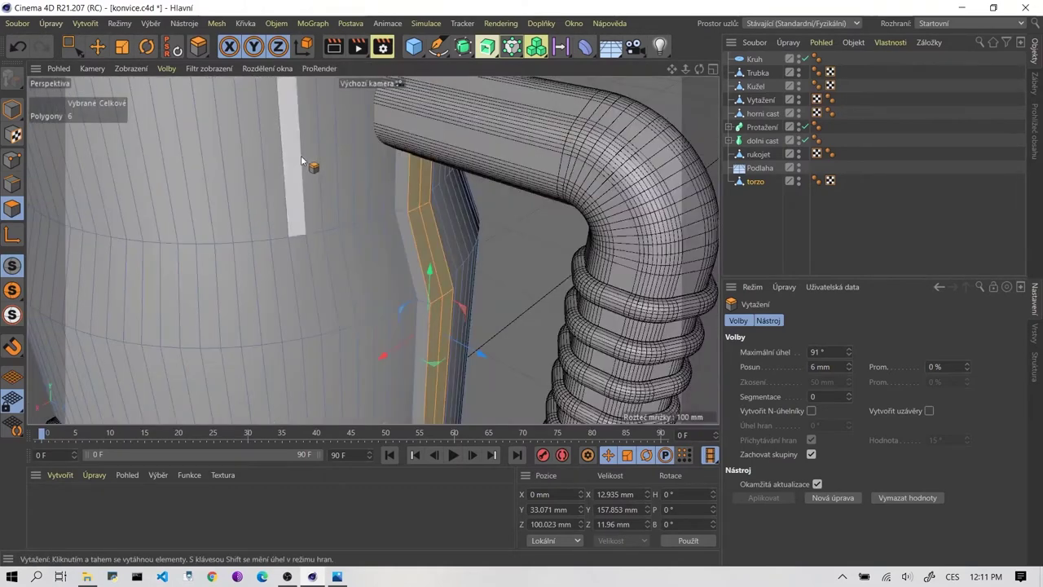
# Hide rukojet and loop-select the rib's ten outline edges on torzo in Edge mode.
pyautogui.click(799, 153)
pyautogui.click(798, 152)
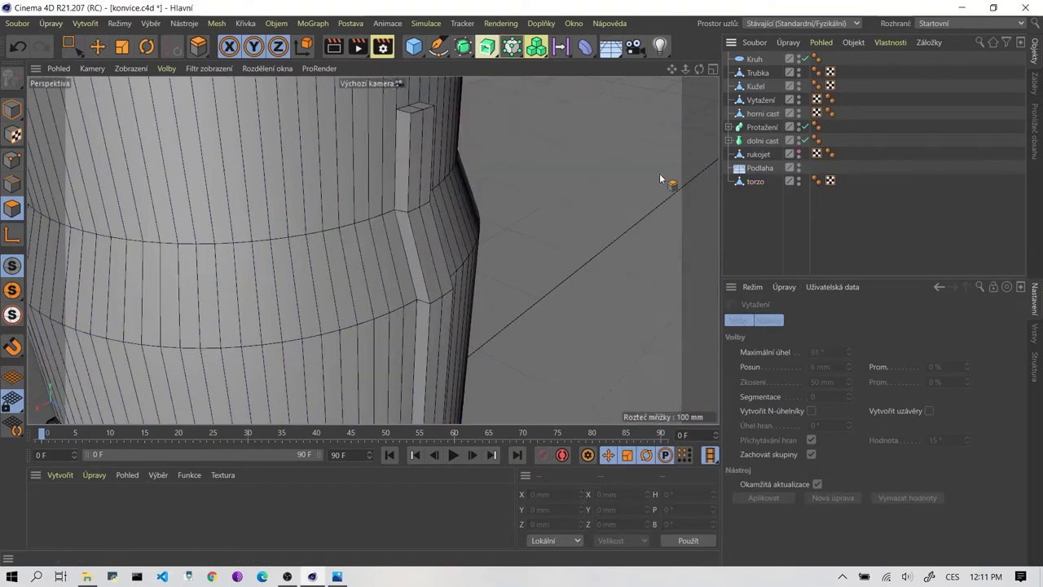
pyautogui.press('u')
pyautogui.press('l')
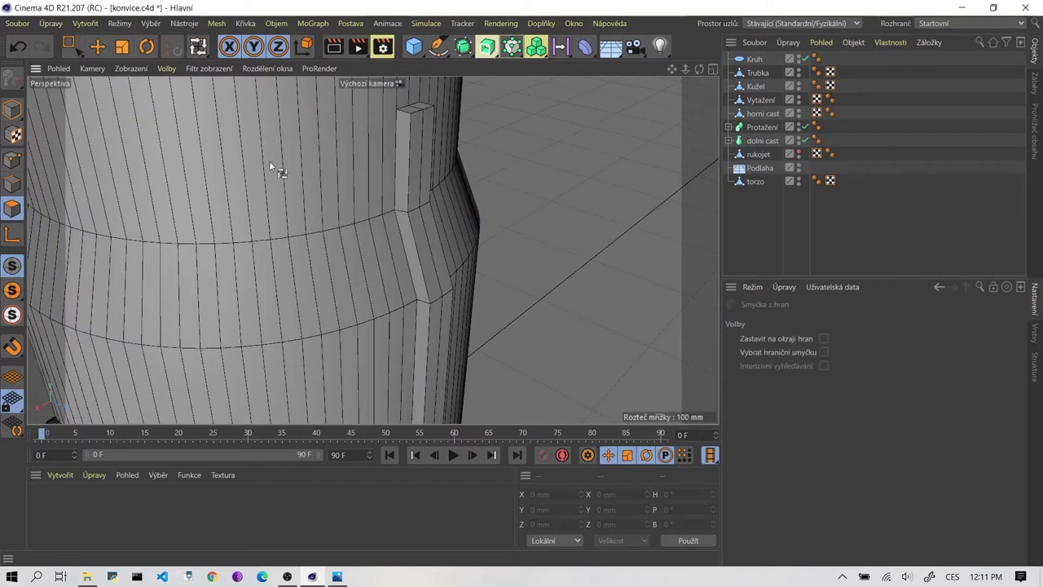
pyautogui.click(12, 184)
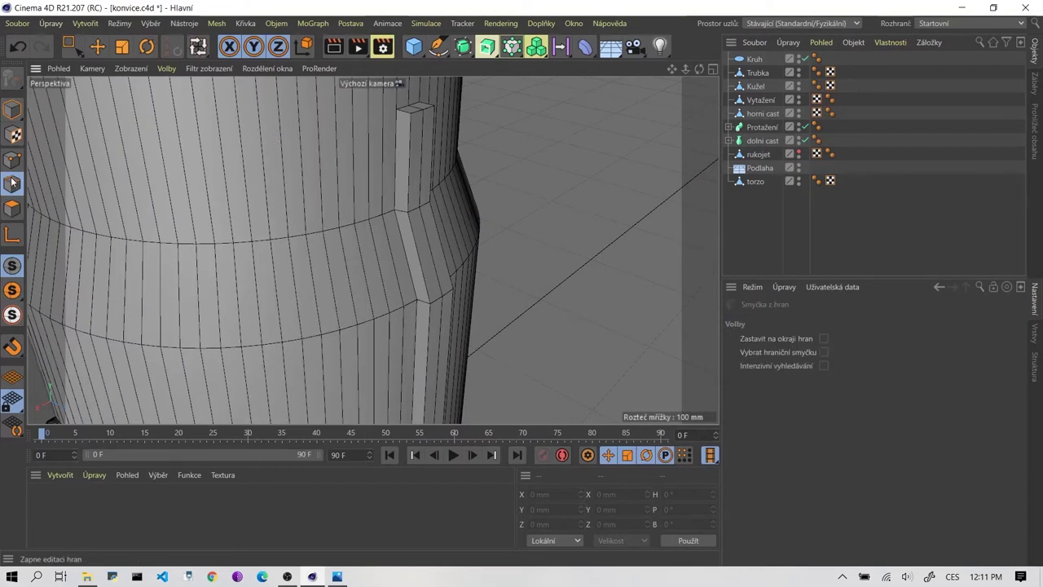
pyautogui.click(745, 183)
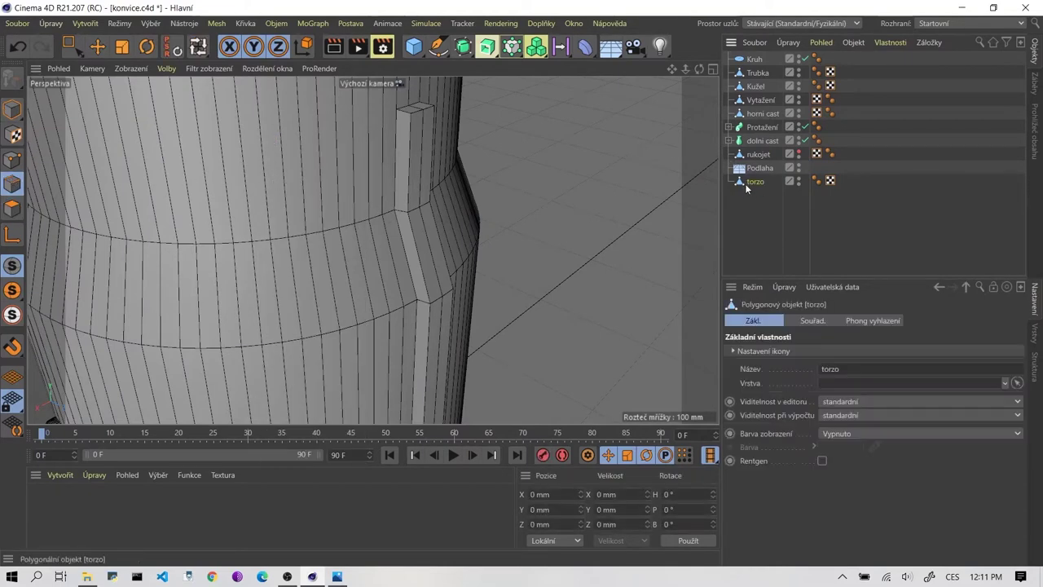
pyautogui.click(412, 130)
pyautogui.moveTo(413, 130)
pyautogui.keyDown('alt'); pyautogui.mouseDown()
pyautogui.moveTo(477, 226)
pyautogui.moveTo(429, 227)
pyautogui.moveTo(369, 177)
pyautogui.mouseUp(); pyautogui.keyUp('alt')
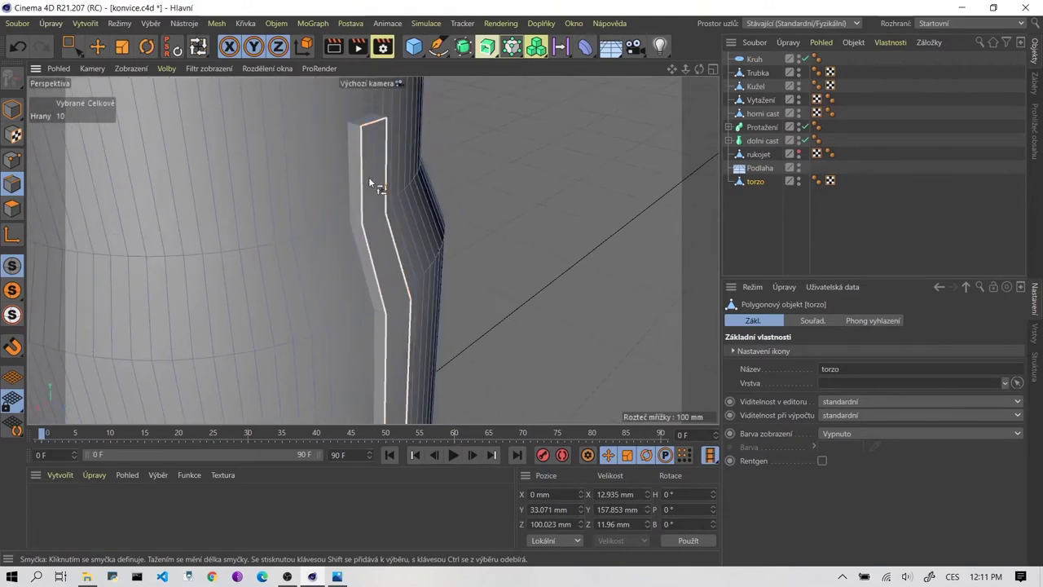
pyautogui.rightClick(369, 178)
# Try a Zaoblení bevel of about 5 mm on the rib edges, then undo it.
pyautogui.click(440, 167)
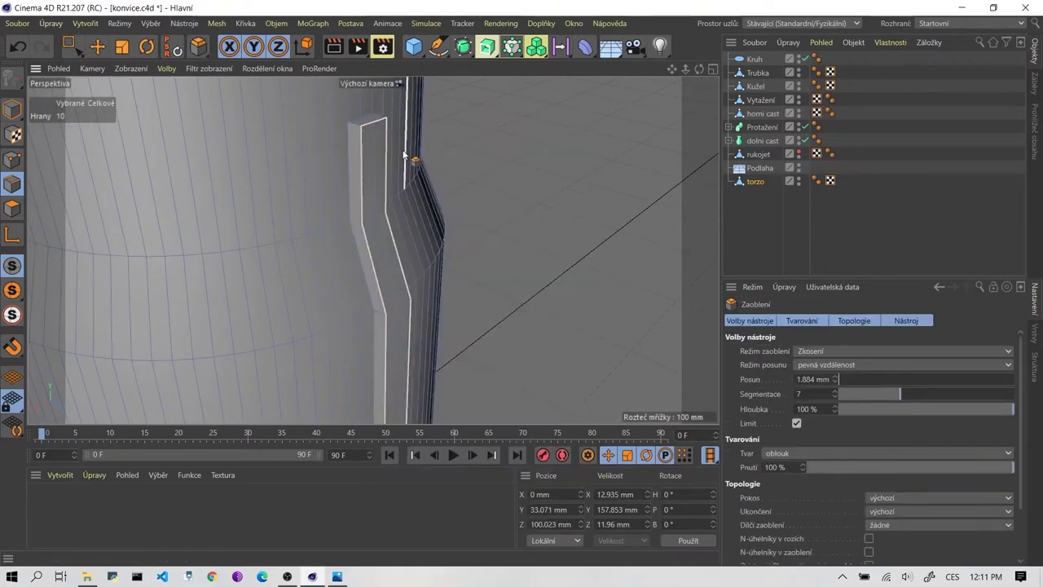
pyautogui.scroll(3, 305, 137)
pyautogui.moveTo(310, 139); pyautogui.dragTo(276, 145)
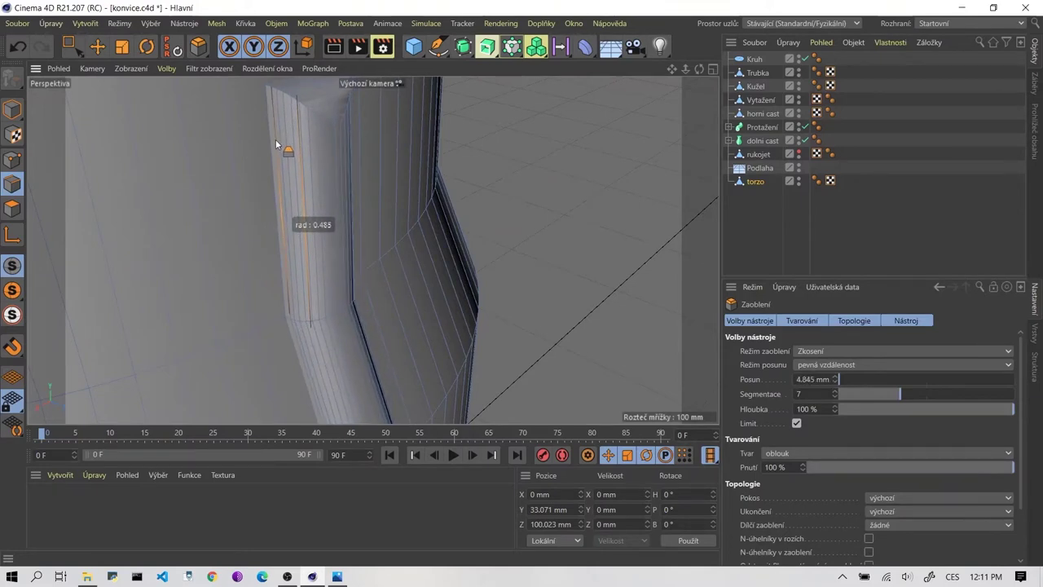
pyautogui.moveTo(276, 145); pyautogui.dragTo(282, 146)
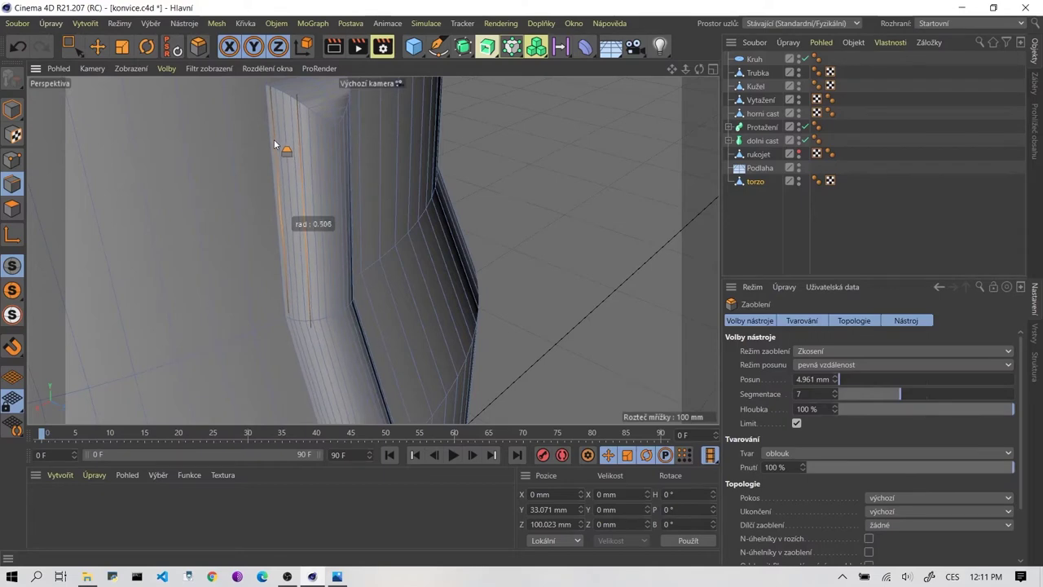
pyautogui.scroll(-3, 340, 168)
pyautogui.scroll(-2, 329, 167)
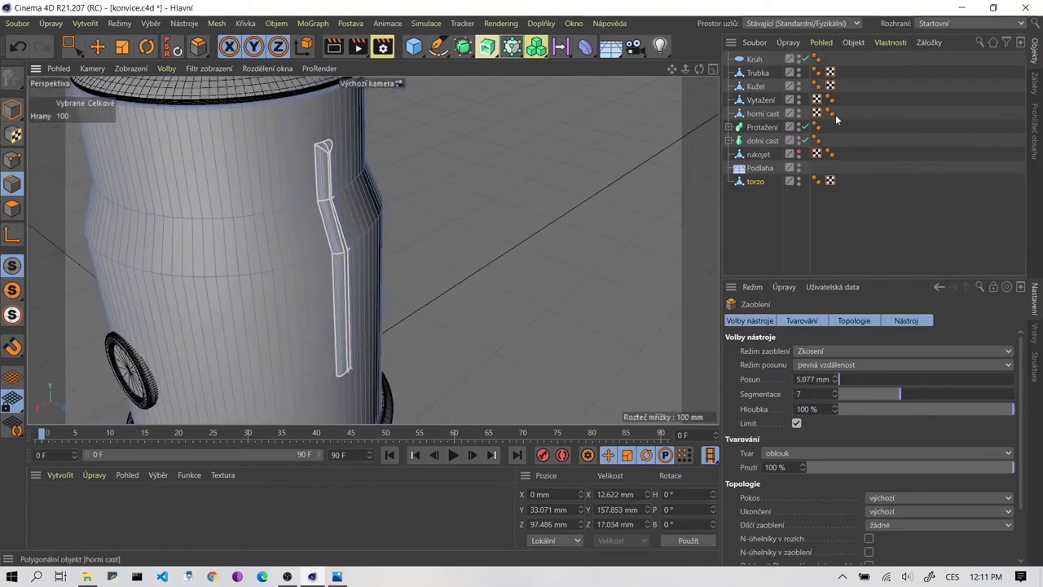
pyautogui.hotkey('ctrl', 'z')
pyautogui.scroll(2, 324, 167)
pyautogui.scroll(2, 341, 155)
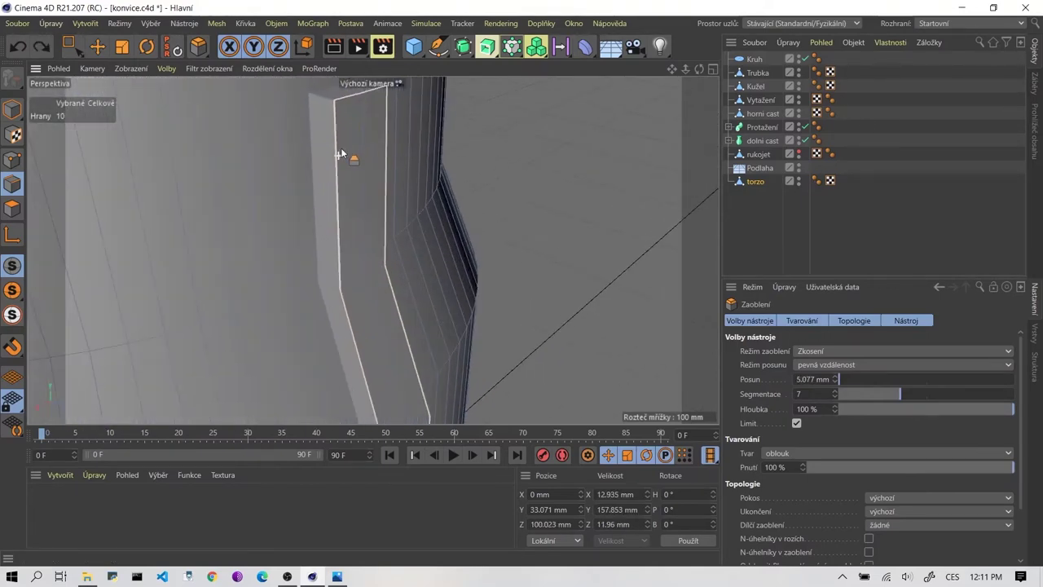
# Bevel the rib edges at 3.735 mm with 7 segments and show rukojet again.
pyautogui.moveTo(337, 151); pyautogui.dragTo(351, 151)
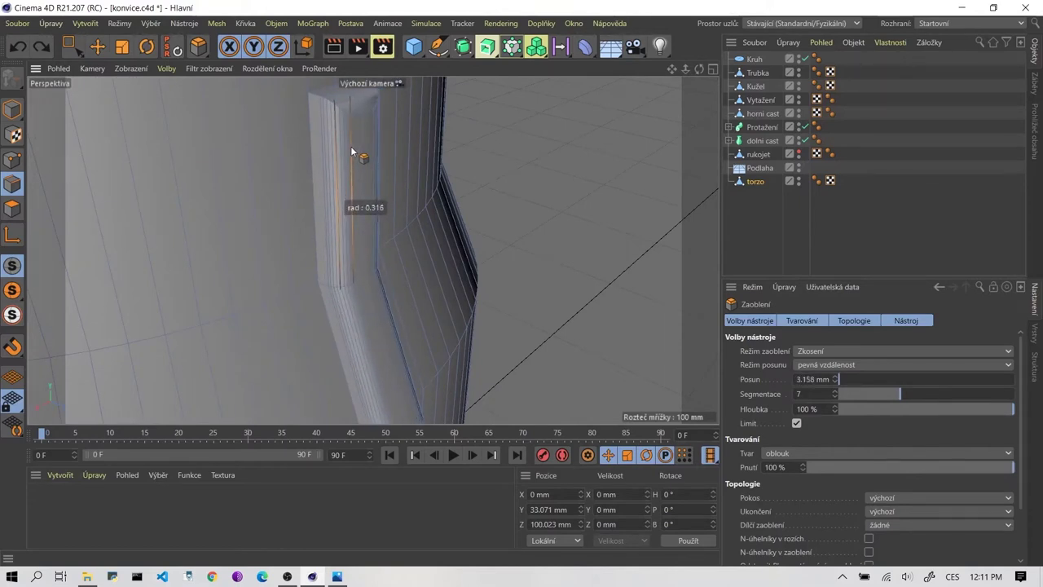
pyautogui.moveTo(351, 150); pyautogui.dragTo(354, 150)
pyautogui.scroll(-5, 467, 132)
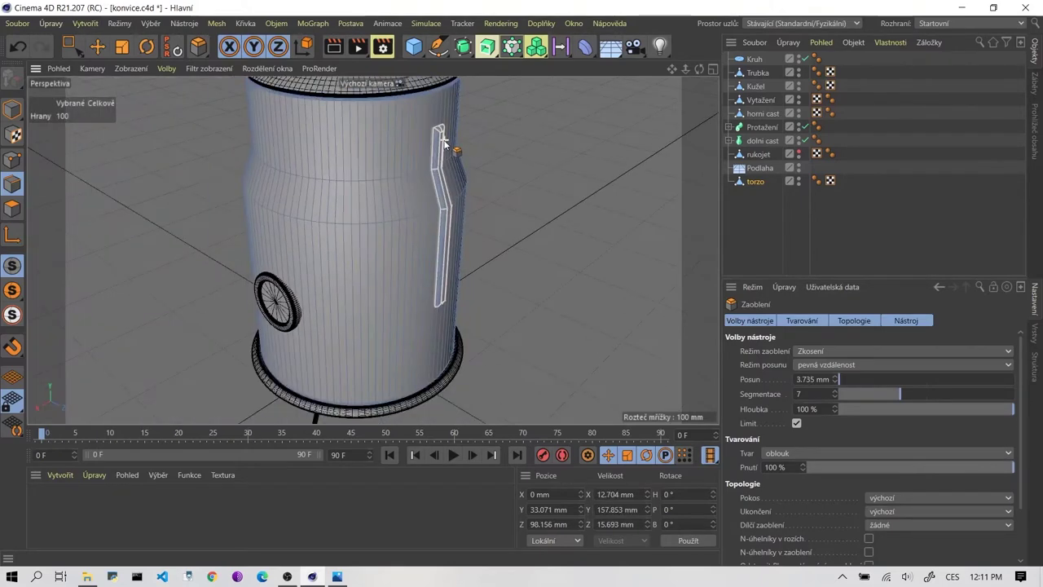
pyautogui.keyDown('alt'); pyautogui.moveTo(418, 159); pyautogui.dragTo(600, 204); pyautogui.keyUp('alt')
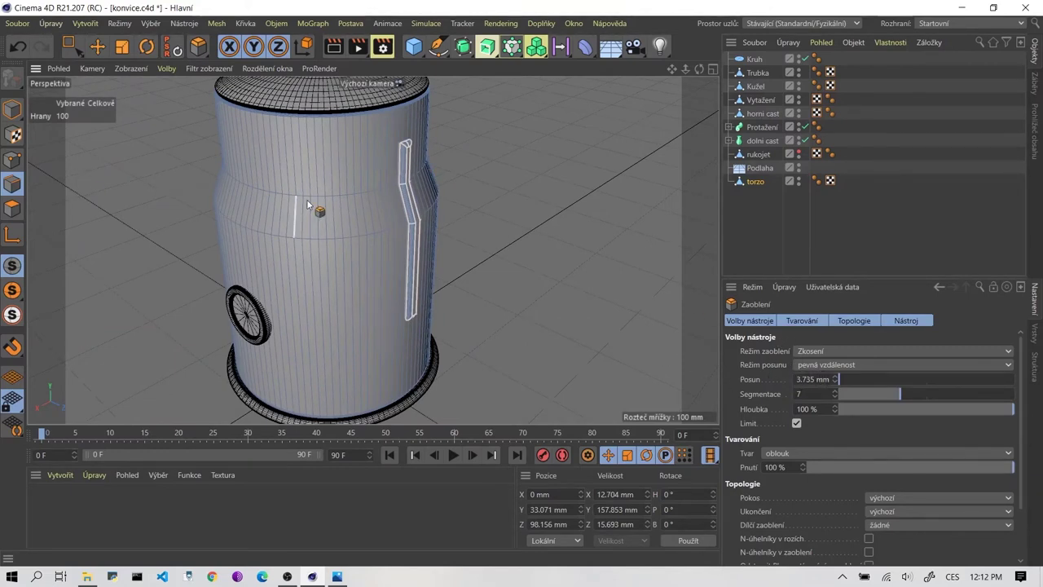
pyautogui.scroll(2, 310, 203)
pyautogui.scroll(2, 326, 208)
pyautogui.scroll(5, 396, 155)
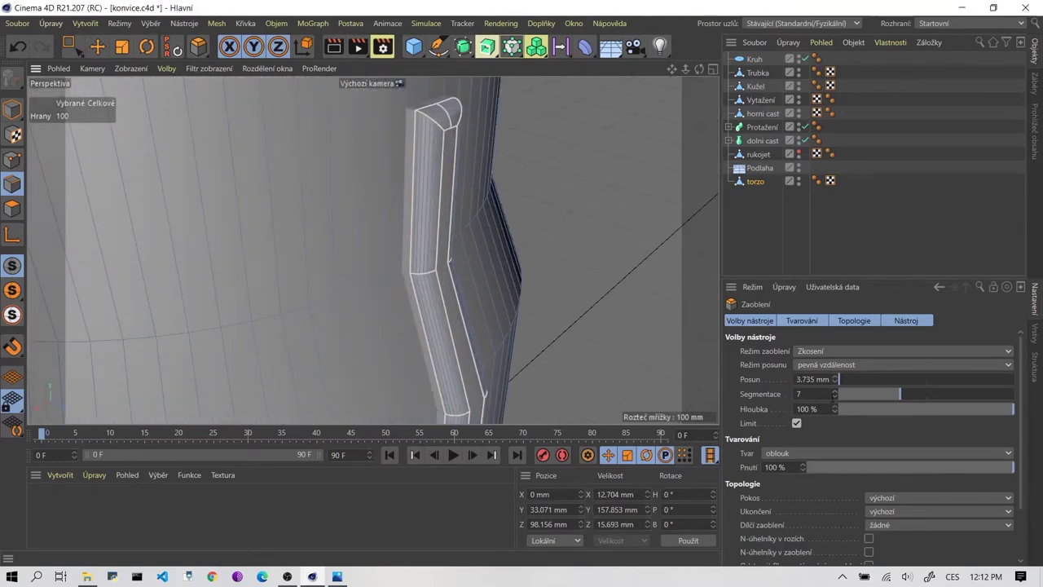
pyautogui.scroll(-2, 395, 218)
pyautogui.scroll(-3, 351, 217)
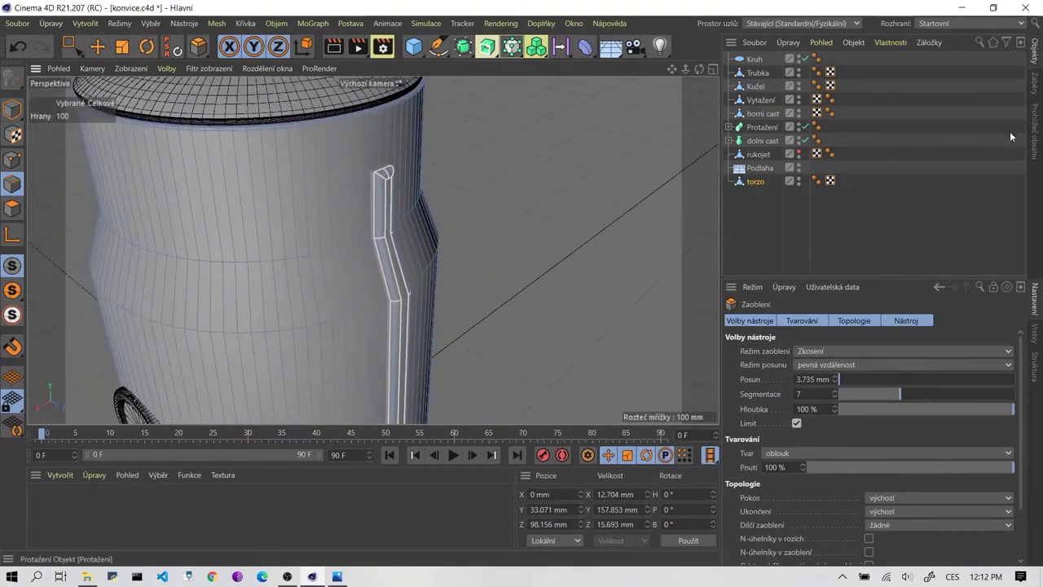
pyautogui.click(798, 151)
pyautogui.scroll(-3, 528, 167)
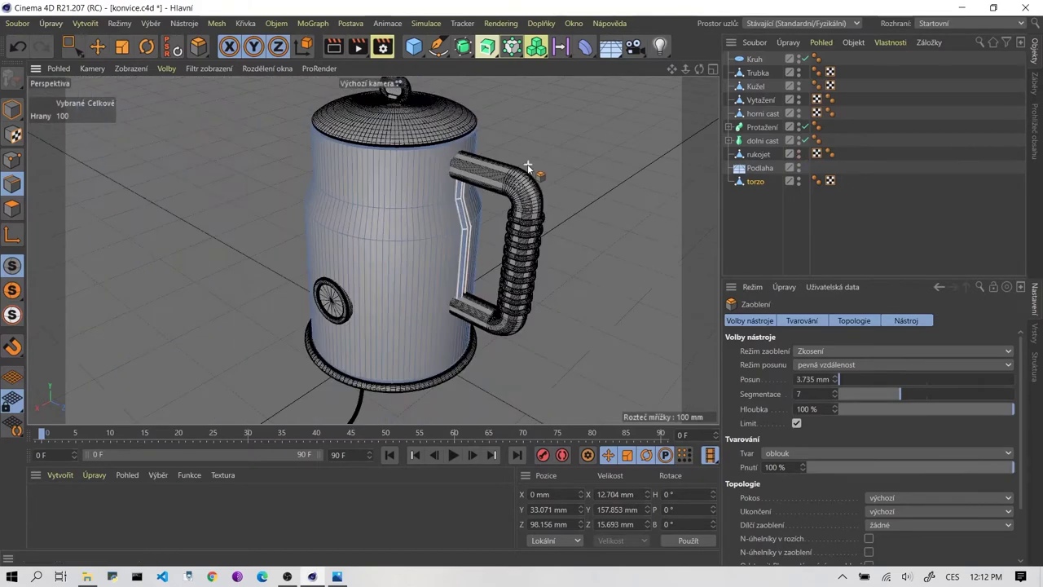
pyautogui.press('e')
pyautogui.scroll(4, 454, 213)
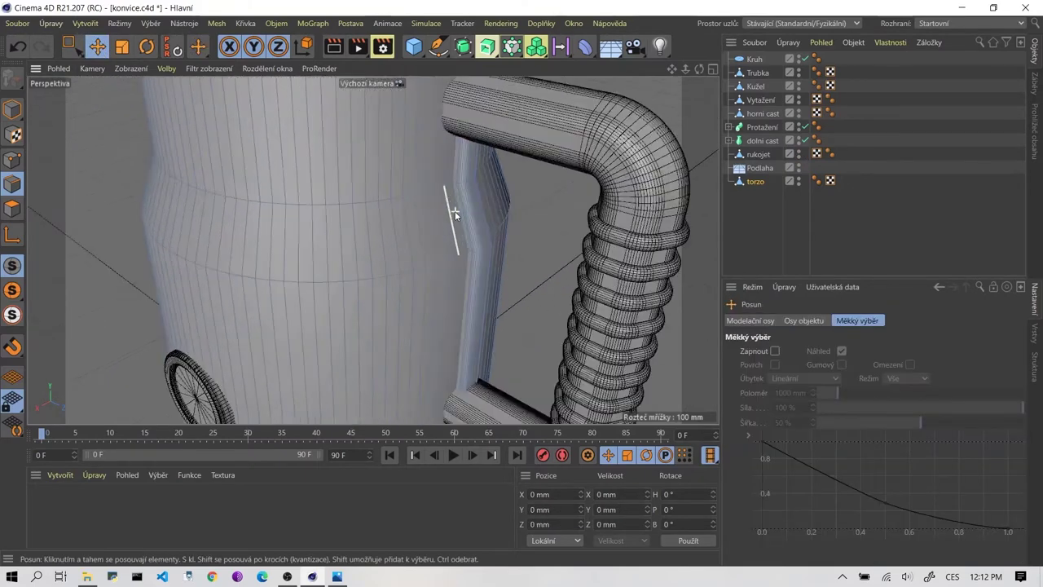
pyautogui.scroll(2, 495, 219)
pyautogui.scroll(-3, 244, 225)
pyautogui.scroll(-2, 292, 208)
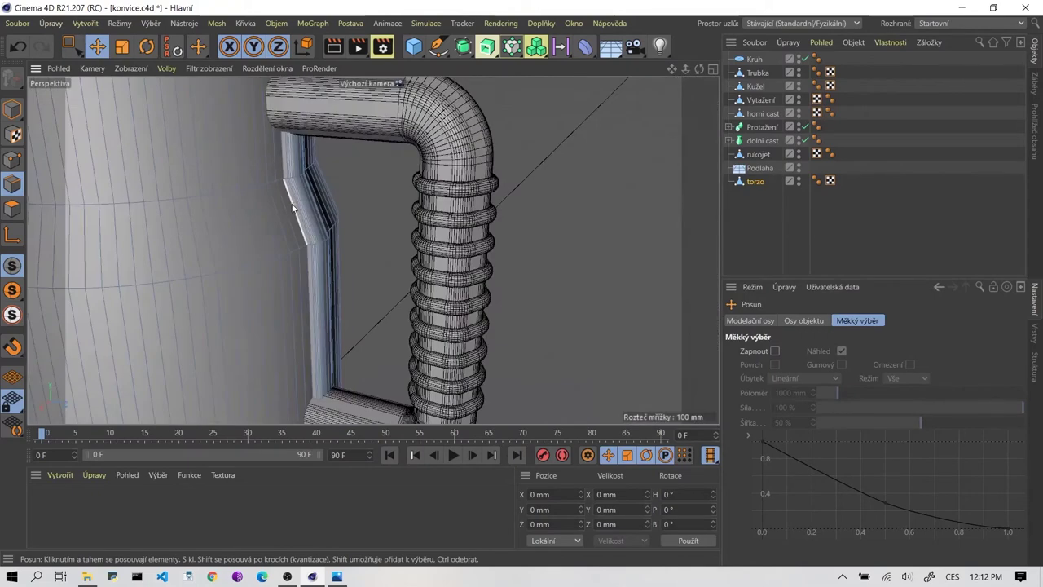
pyautogui.moveTo(292, 208)
pyautogui.keyDown('alt'); pyautogui.mouseDown()
pyautogui.moveTo(373, 249)
pyautogui.moveTo(378, 214)
pyautogui.moveTo(437, 207)
pyautogui.mouseUp(); pyautogui.keyUp('alt')
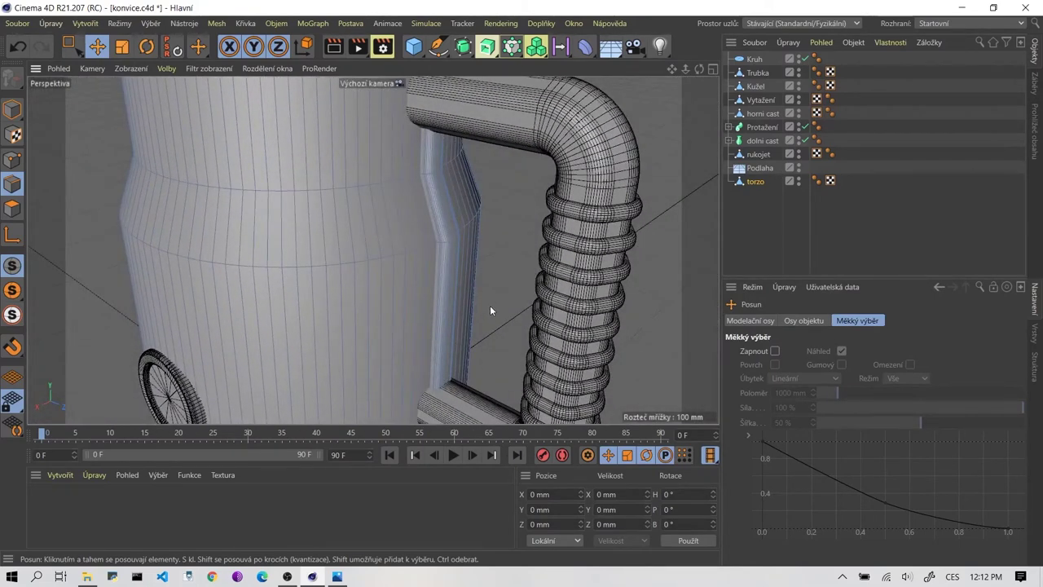
pyautogui.scroll(-3, 275, 275)
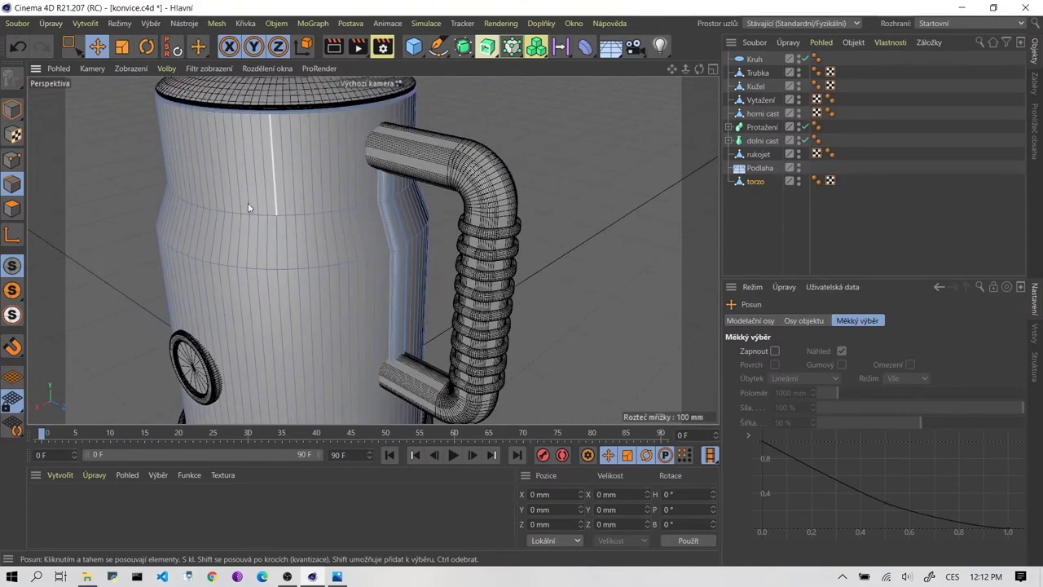
pyautogui.moveTo(246, 204)
pyautogui.keyDown('alt'); pyautogui.mouseDown()
pyautogui.moveTo(341, 194)
pyautogui.moveTo(514, 214)
pyautogui.moveTo(345, 217)
pyautogui.moveTo(372, 247)
pyautogui.moveTo(483, 281)
pyautogui.mouseUp(); pyautogui.keyUp('alt')
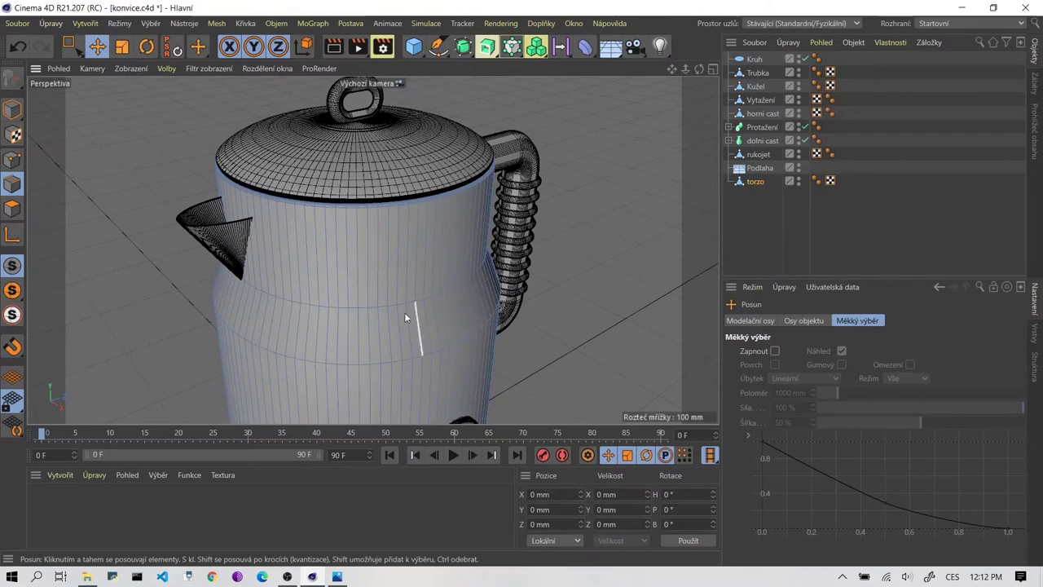
pyautogui.moveTo(412, 315)
pyautogui.keyDown('alt'); pyautogui.mouseDown()
pyautogui.moveTo(365, 298)
pyautogui.moveTo(410, 269)
pyautogui.moveTo(330, 292)
pyautogui.mouseUp(); pyautogui.keyUp('alt')
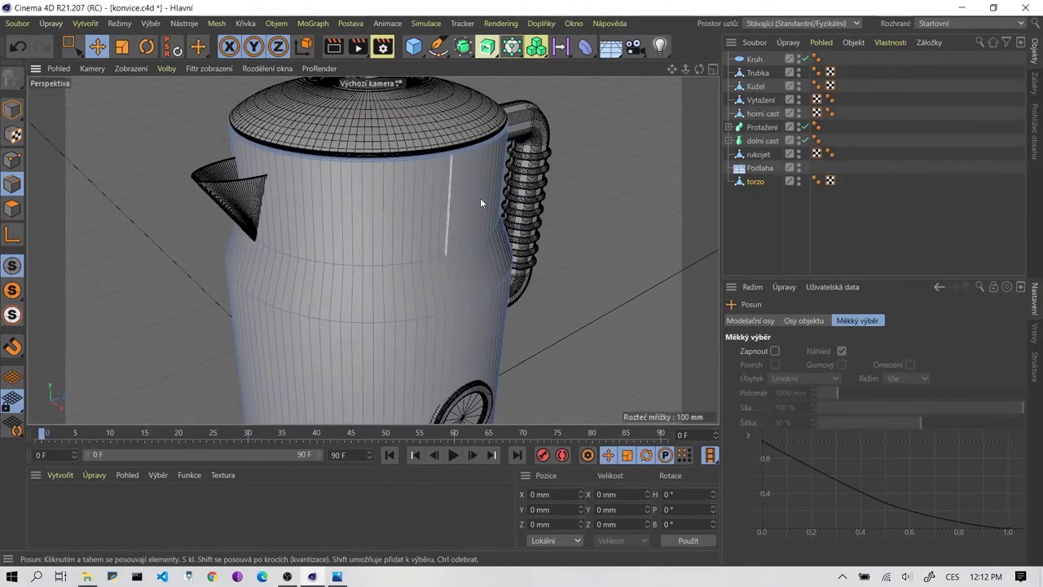
pyautogui.moveTo(480, 197)
pyautogui.keyDown('alt'); pyautogui.mouseDown()
pyautogui.moveTo(477, 229)
pyautogui.moveTo(497, 265)
pyautogui.moveTo(462, 269)
pyautogui.mouseUp(); pyautogui.keyUp('alt')
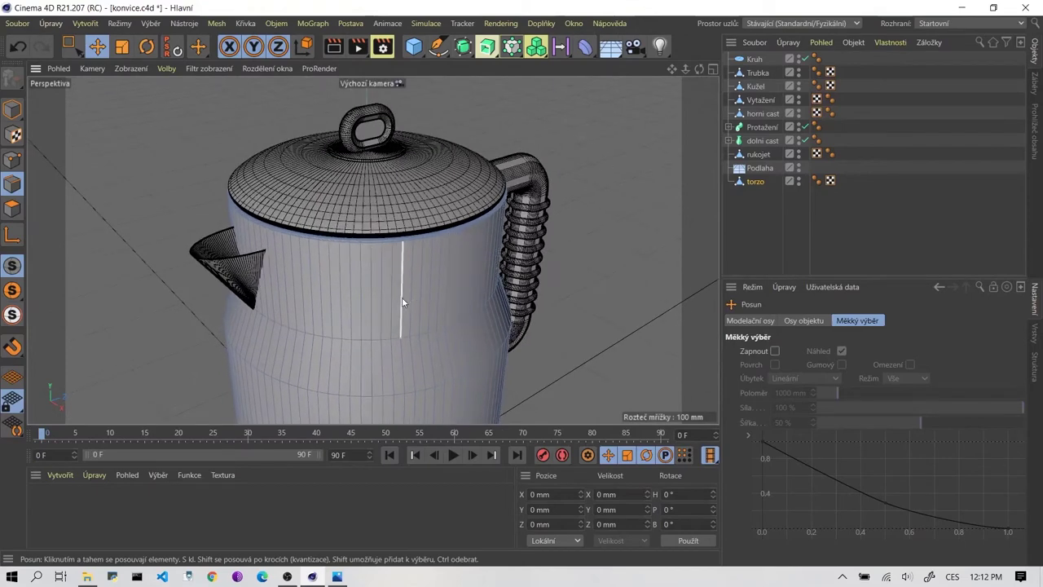
pyautogui.keyDown('alt'); pyautogui.moveTo(404, 293); pyautogui.dragTo(344, 263); pyautogui.keyUp('alt')
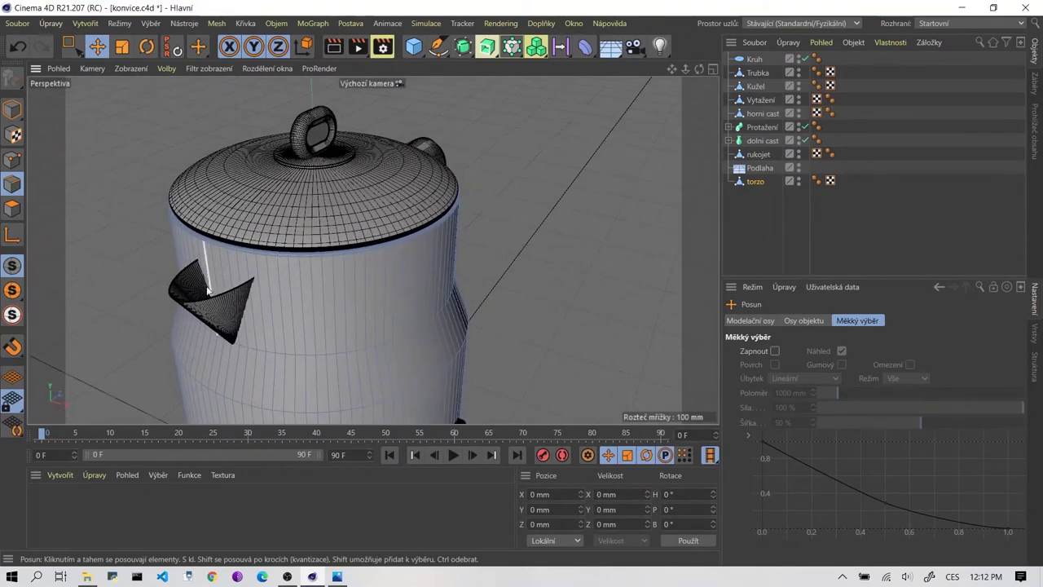
pyautogui.moveTo(244, 280)
pyautogui.keyDown('alt'); pyautogui.mouseDown()
pyautogui.moveTo(348, 290)
pyautogui.moveTo(554, 265)
pyautogui.moveTo(357, 267)
pyautogui.mouseUp(); pyautogui.keyUp('alt')
pyautogui.scroll(-3, 359, 323)
pyautogui.scroll(2, 359, 327)
pyautogui.scroll(2, 366, 240)
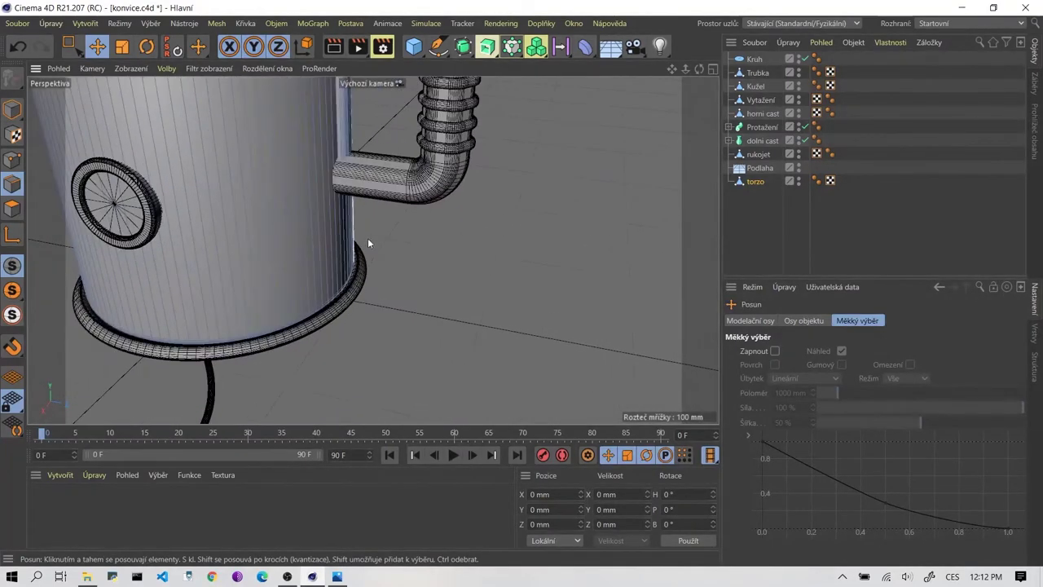
pyautogui.scroll(1, 365, 240)
pyautogui.scroll(2, 359, 277)
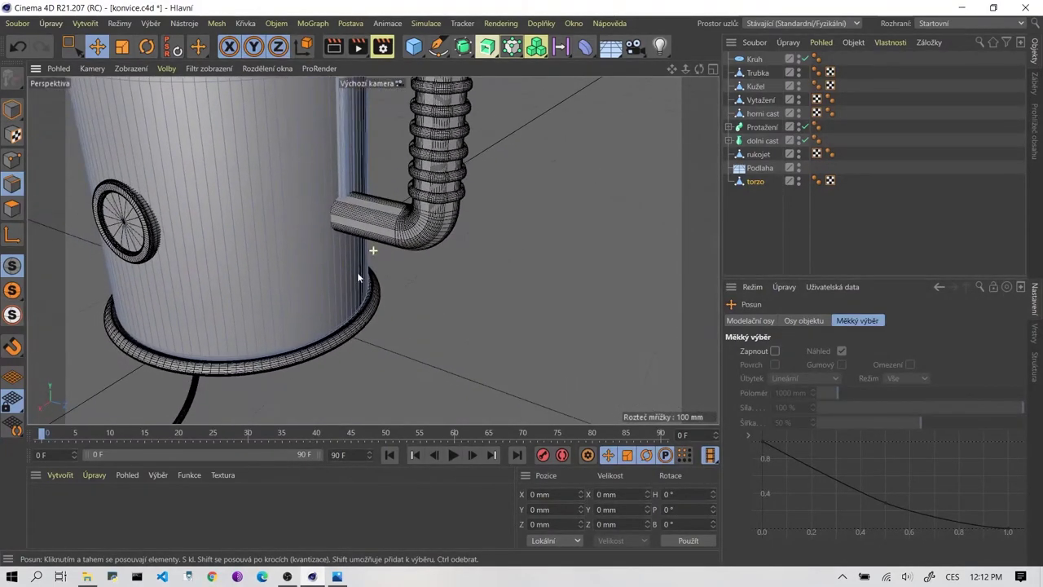
pyautogui.click(337, 576)
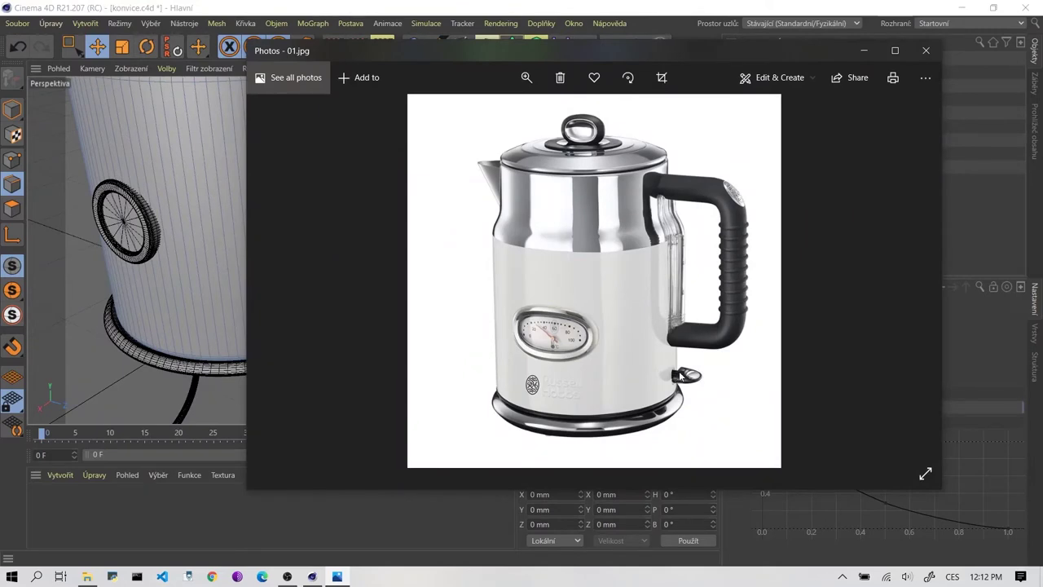
pyautogui.click(224, 287)
pyautogui.scroll(3, 411, 303)
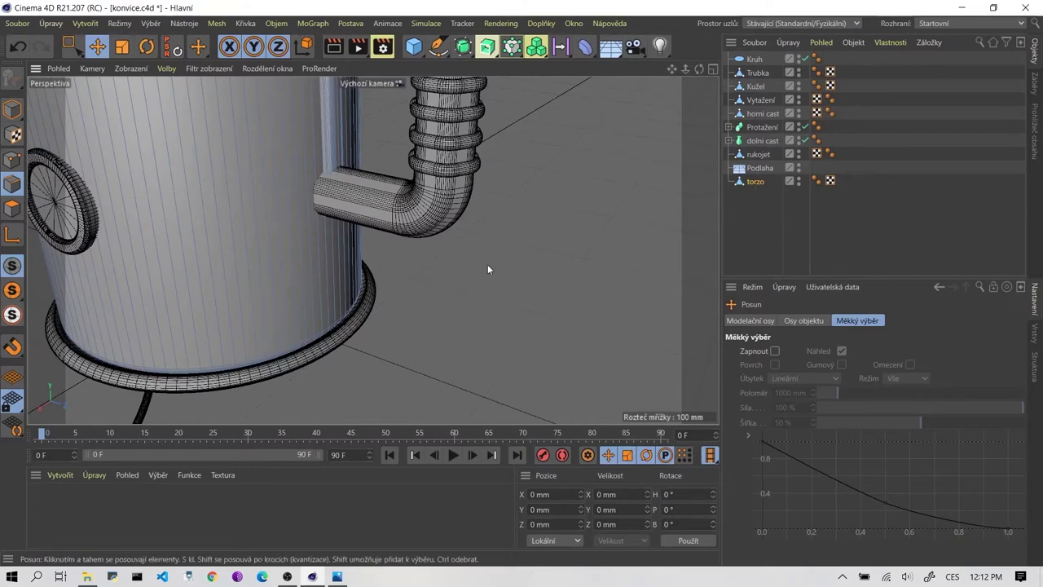
# Add a Koule sphere with a 10 mm radius.
pyautogui.moveTo(345, 242)
pyautogui.keyDown('alt'); pyautogui.mouseDown()
pyautogui.moveTo(415, 304)
pyautogui.moveTo(594, 272)
pyautogui.mouseUp(); pyautogui.keyUp('alt')
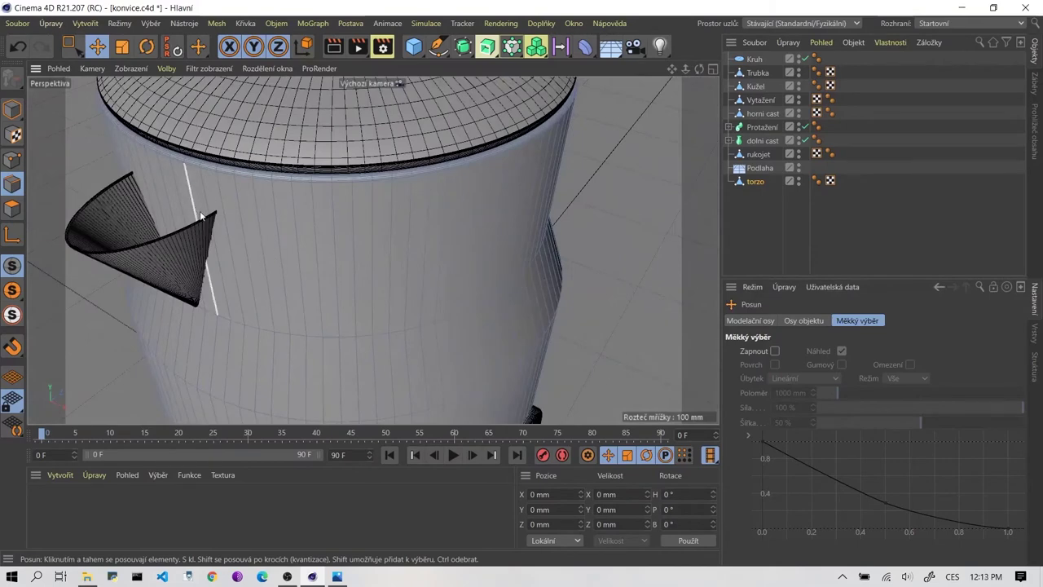
pyautogui.moveTo(527, 268)
pyautogui.keyDown('alt'); pyautogui.mouseDown()
pyautogui.moveTo(375, 216)
pyautogui.moveTo(383, 176)
pyautogui.mouseUp(); pyautogui.keyUp('alt')
pyautogui.moveTo(503, 384)
pyautogui.keyDown('alt'); pyautogui.mouseDown()
pyautogui.moveTo(388, 272)
pyautogui.moveTo(262, 273)
pyautogui.mouseUp(); pyautogui.keyUp('alt')
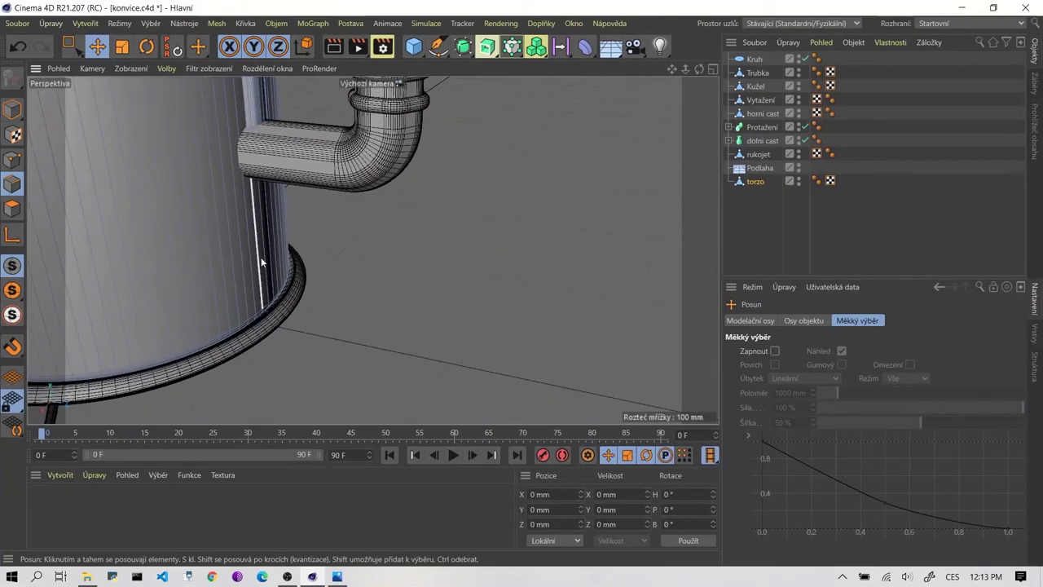
pyautogui.click(409, 47)
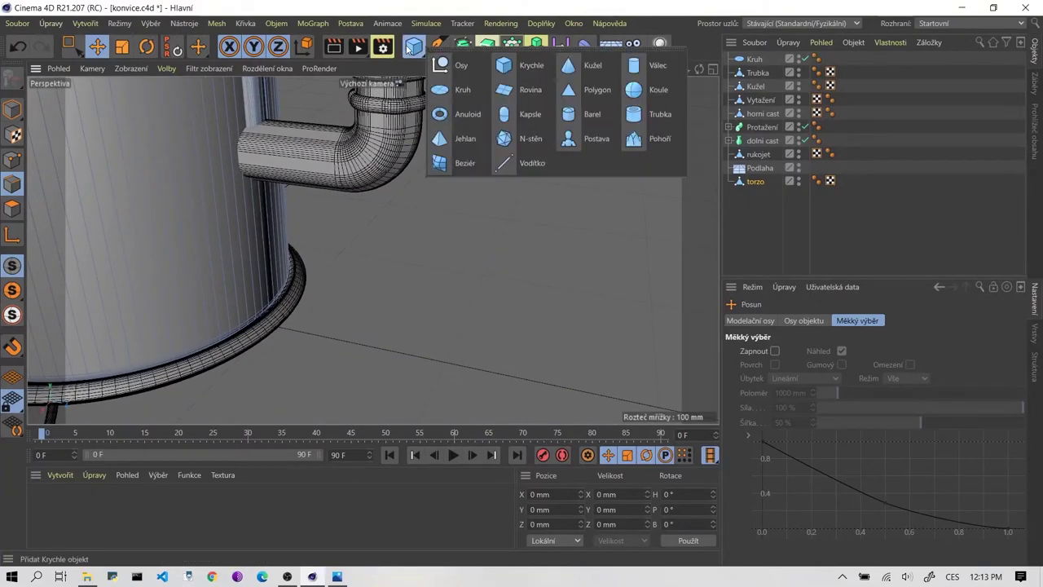
pyautogui.click(652, 89)
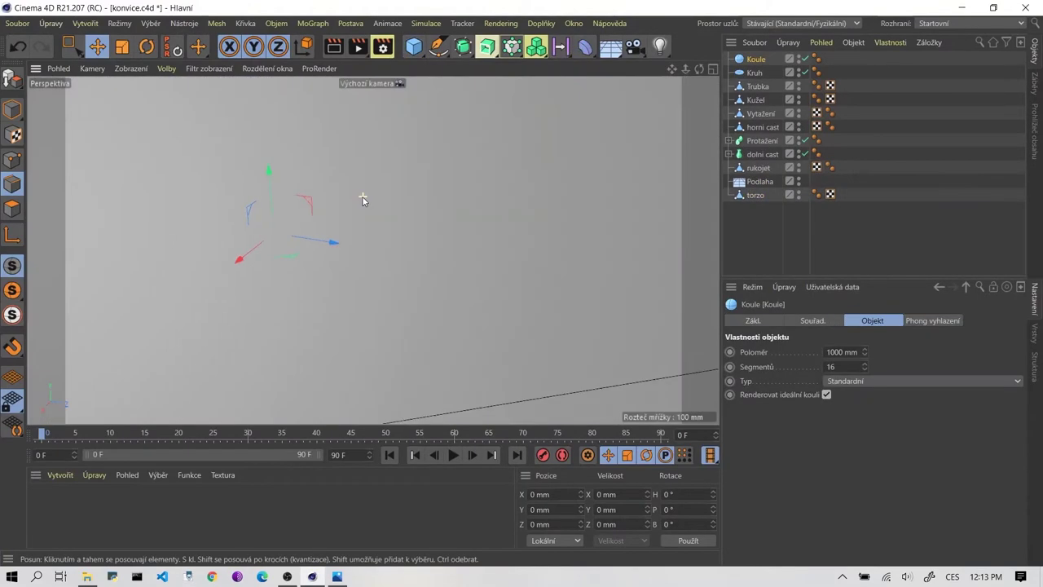
pyautogui.scroll(-5, 363, 200)
pyautogui.scroll(3, 361, 195)
pyautogui.scroll(3, 361, 195)
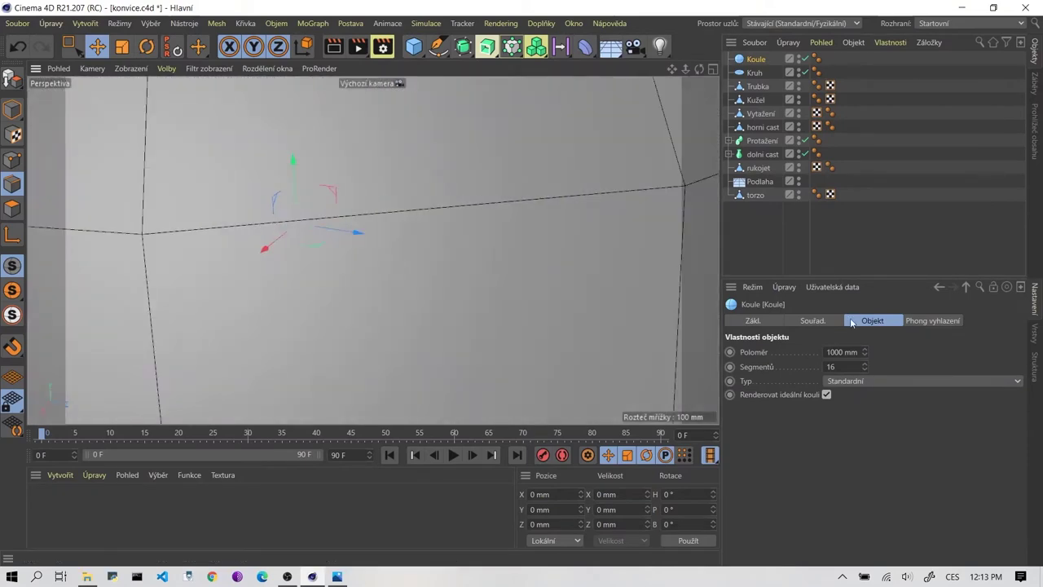
pyautogui.doubleClick(840, 352)
pyautogui.write('10')
pyautogui.press('Return')
# Raise the sphere and move it against the kettle body's side in the maximised Right view.
pyautogui.scroll(3, 335, 218)
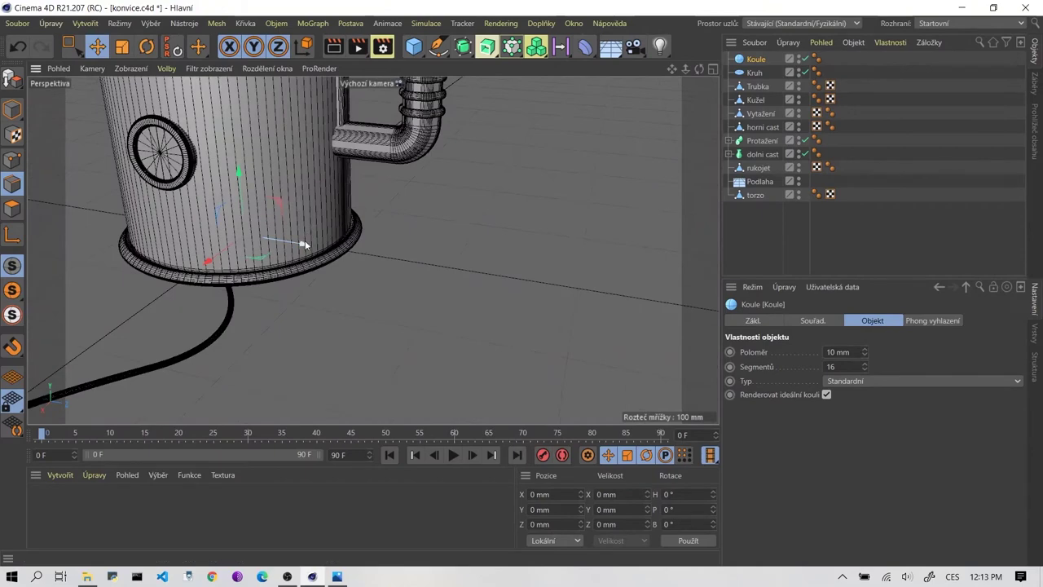
pyautogui.scroll(3, 388, 222)
pyautogui.moveTo(400, 238)
pyautogui.mouseDown()
pyautogui.moveTo(401, 186)
pyautogui.moveTo(247, 187)
pyautogui.moveTo(391, 214)
pyautogui.moveTo(388, 236)
pyautogui.mouseUp()
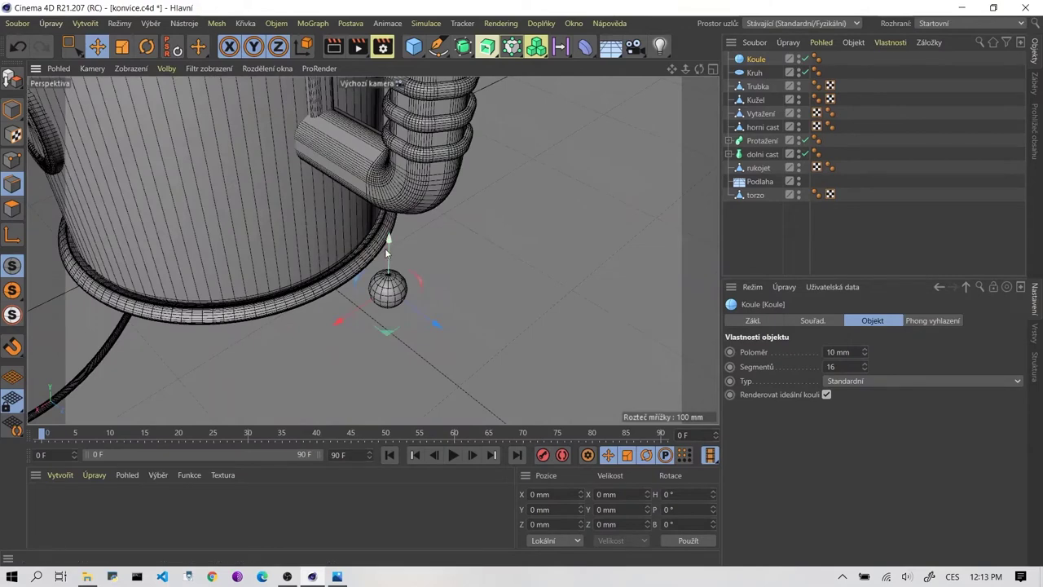
pyautogui.middleClick(367, 228)
pyautogui.middleClick(218, 357)
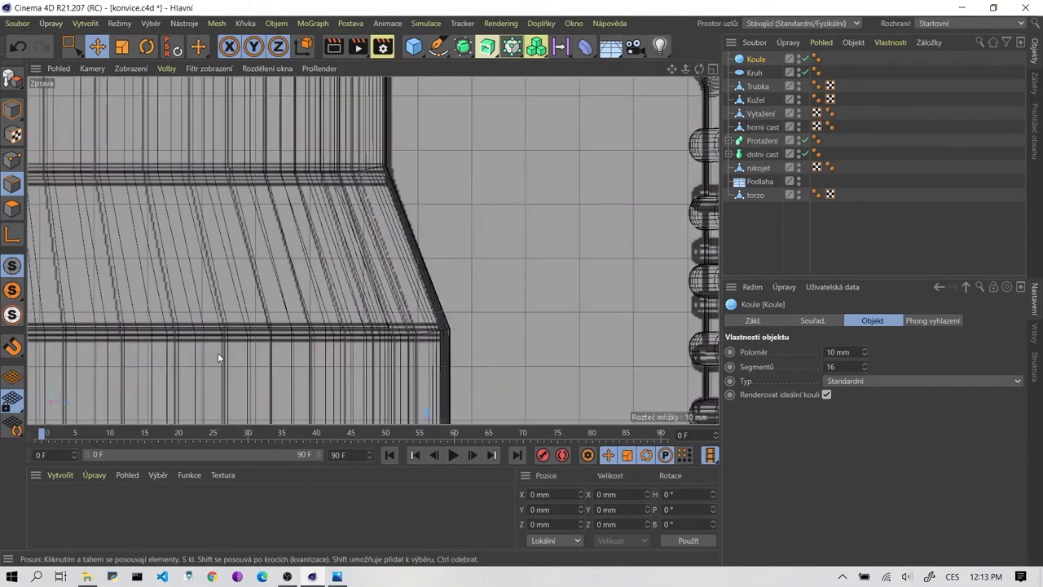
pyautogui.scroll(-2, 317, 191)
pyautogui.scroll(-2, 319, 212)
pyautogui.scroll(-2, 349, 312)
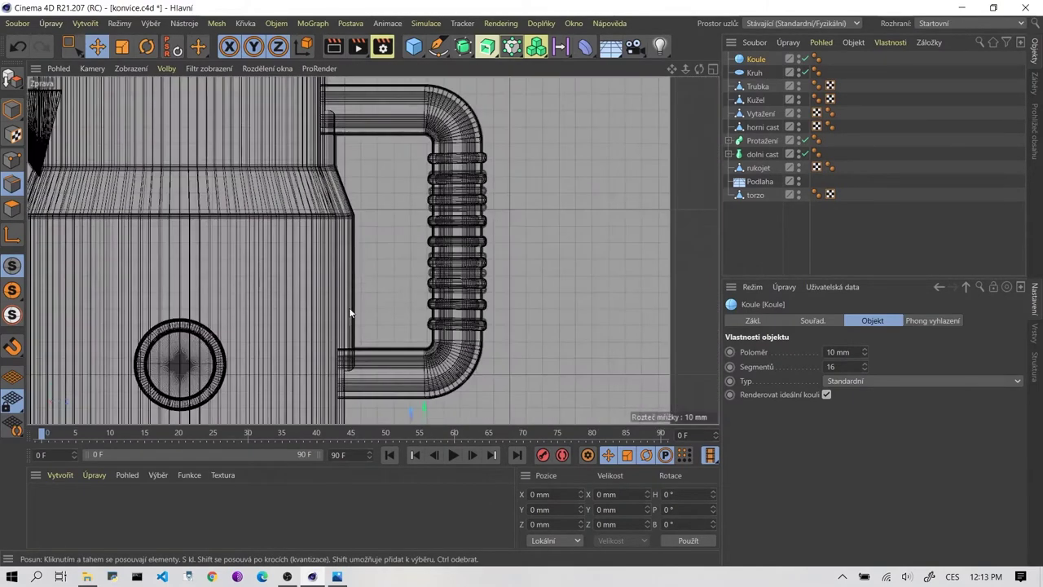
pyautogui.scroll(-2, 318, 166)
pyautogui.scroll(2, 283, 314)
pyautogui.moveTo(283, 313); pyautogui.dragTo(502, 273, button='middle')
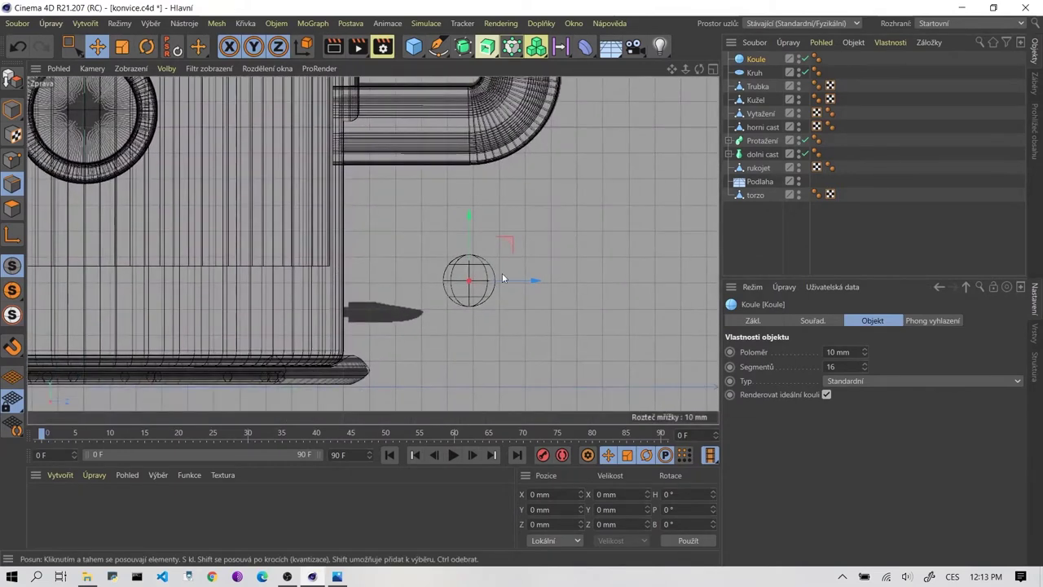
pyautogui.moveTo(510, 245); pyautogui.dragTo(386, 270)
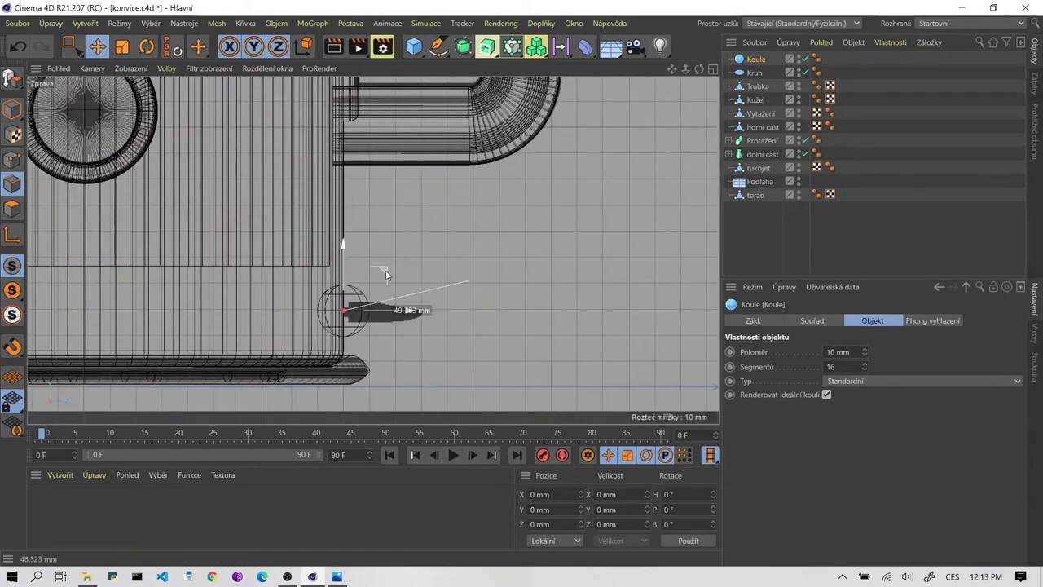
# Reduce the sphere radius to 5 mm and nudge it into the body wall.
pyautogui.doubleClick(835, 352)
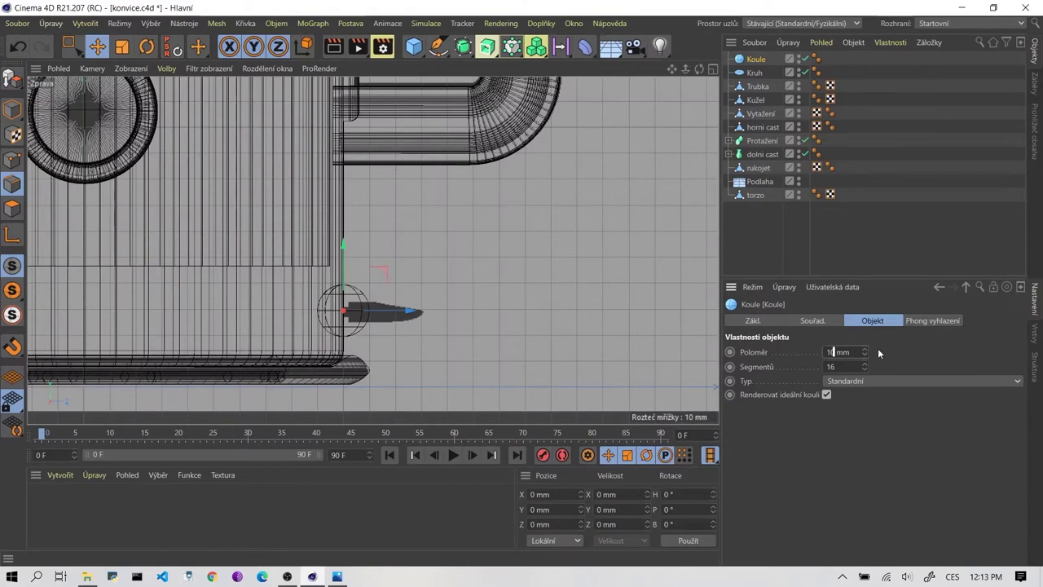
pyautogui.press('BackSpace')
pyautogui.write('5')
pyautogui.press('Return')
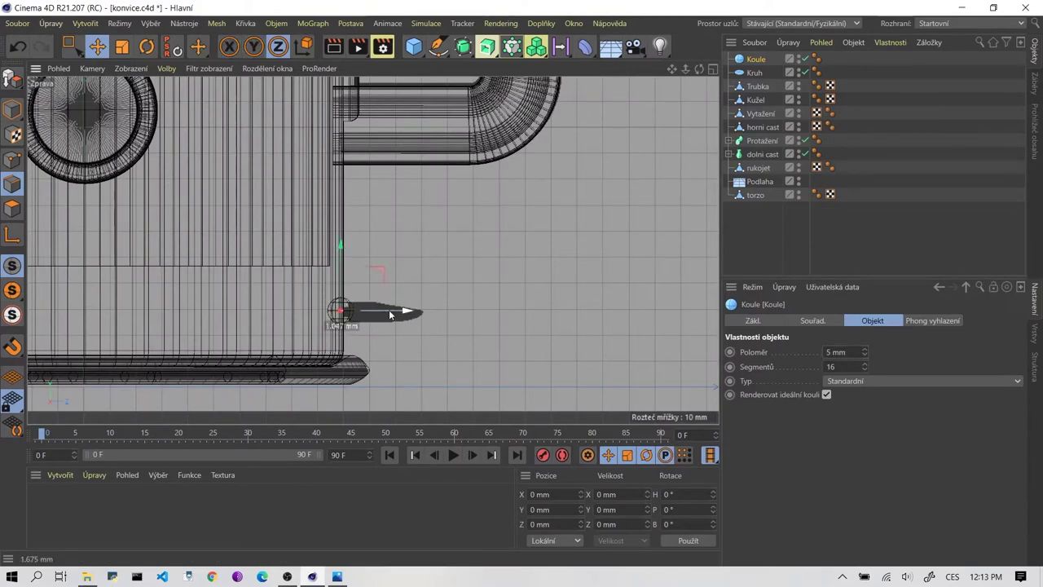
pyautogui.scroll(2, 356, 317)
pyautogui.scroll(2, 356, 318)
pyautogui.moveTo(360, 300); pyautogui.dragTo(369, 300)
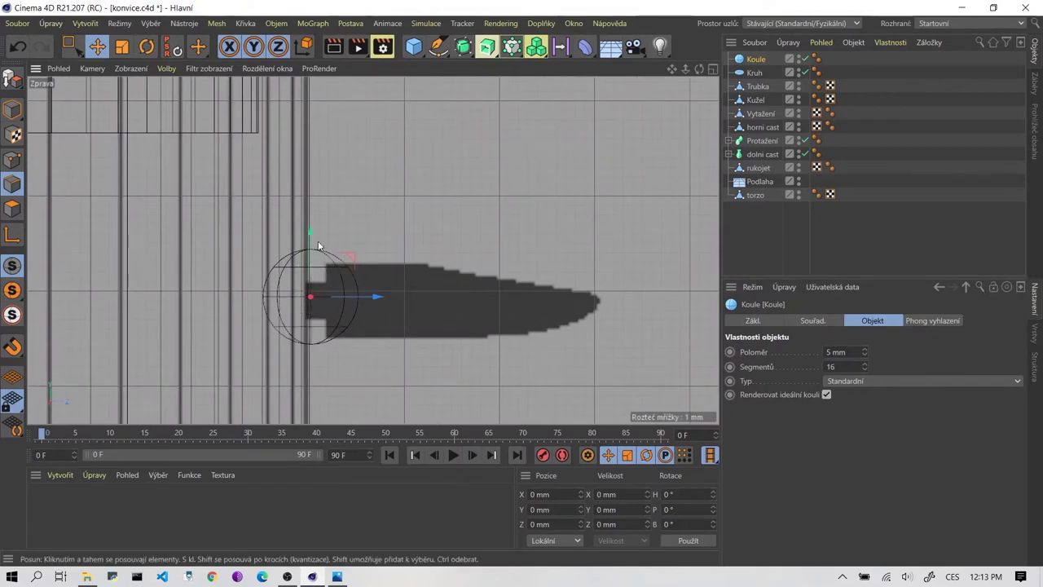
pyautogui.moveTo(314, 241); pyautogui.dragTo(314, 247)
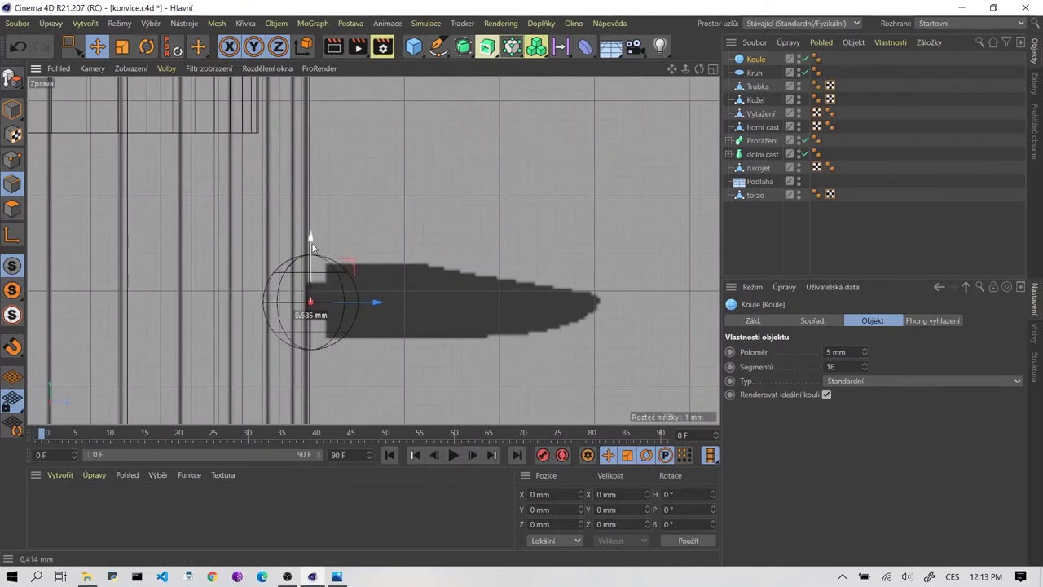
pyautogui.middleClick(374, 253)
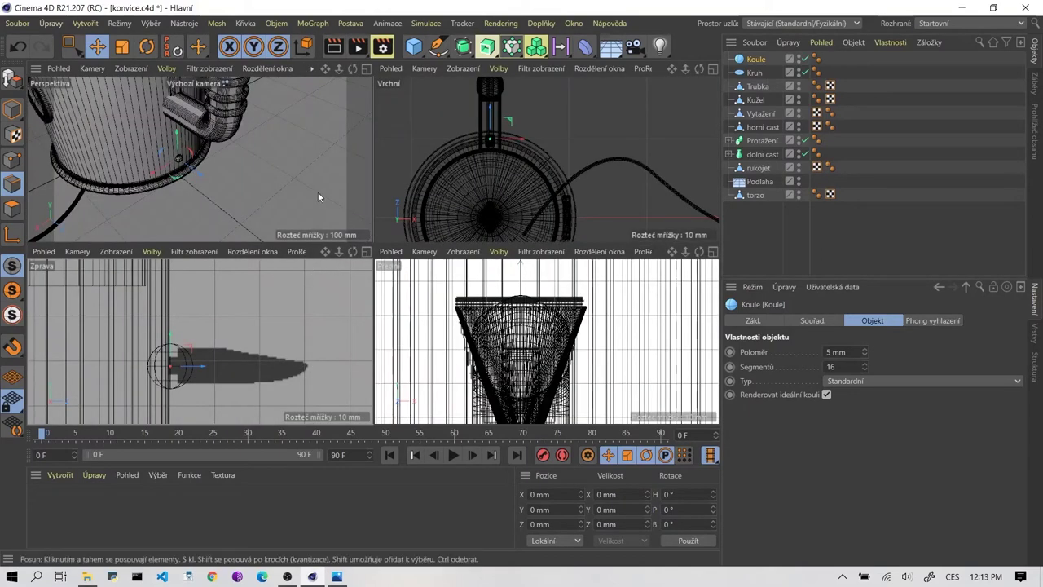
# Add a Booleanovské operace object to the scene.
pyautogui.keyDown('alt'); pyautogui.moveTo(217, 188); pyautogui.dragTo(267, 198); pyautogui.keyUp('alt')
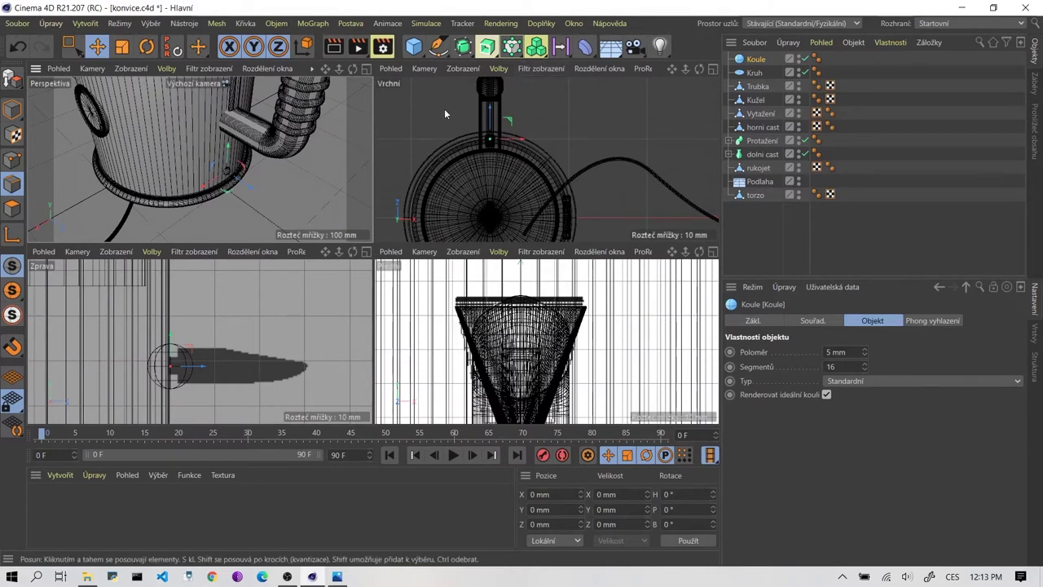
pyautogui.click(481, 46)
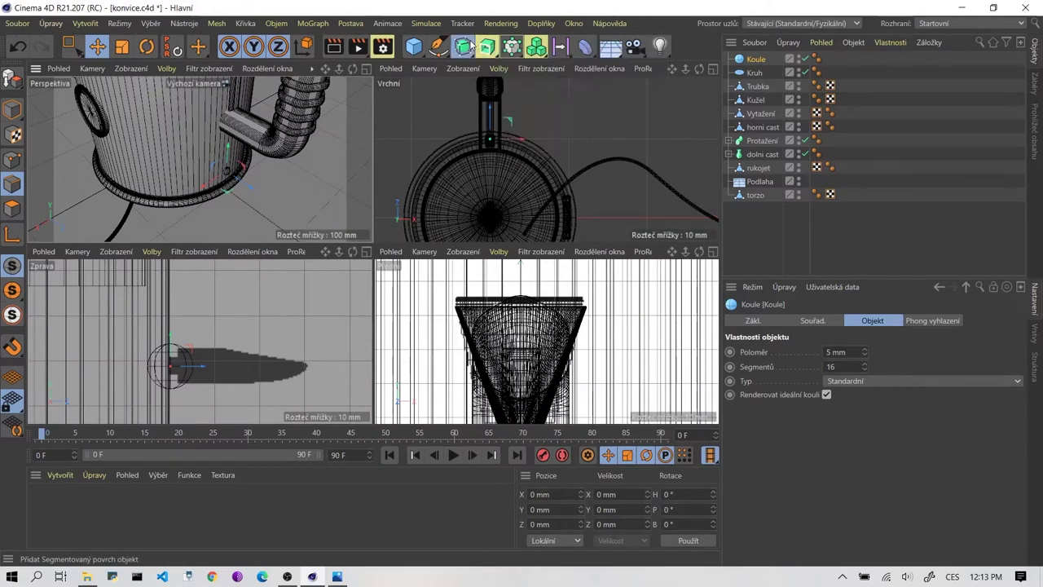
pyautogui.click(463, 47)
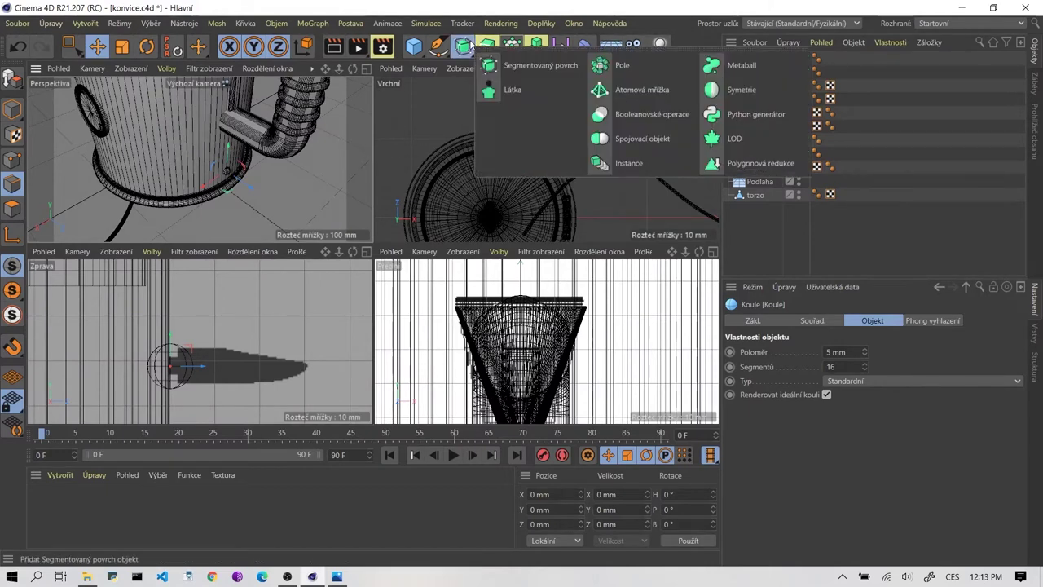
pyautogui.click(653, 118)
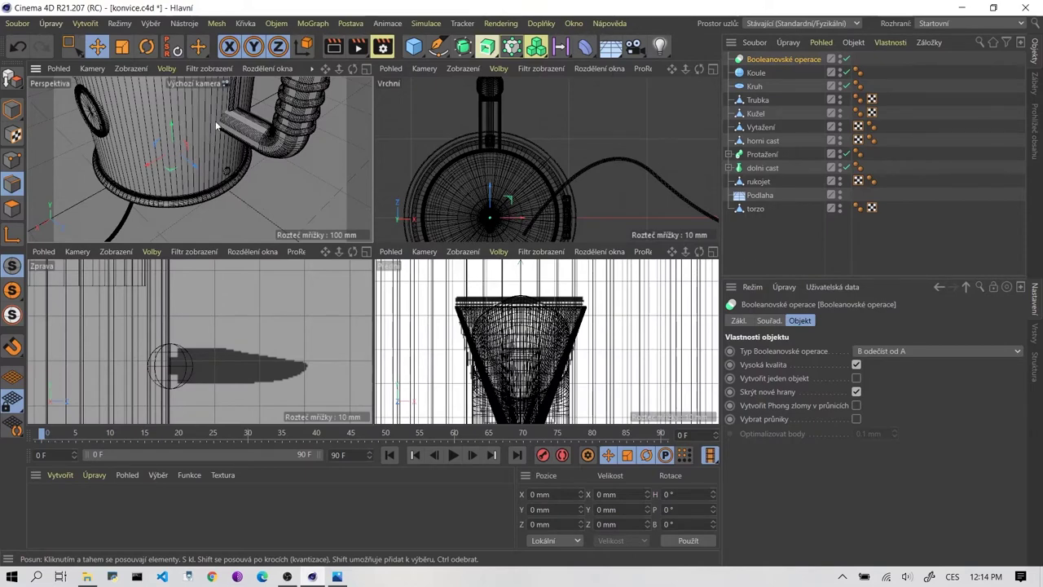
# Place torzo first under the Boolean so Koule is subtracted from it.
pyautogui.scroll(3, 208, 179)
pyautogui.scroll(3, 207, 178)
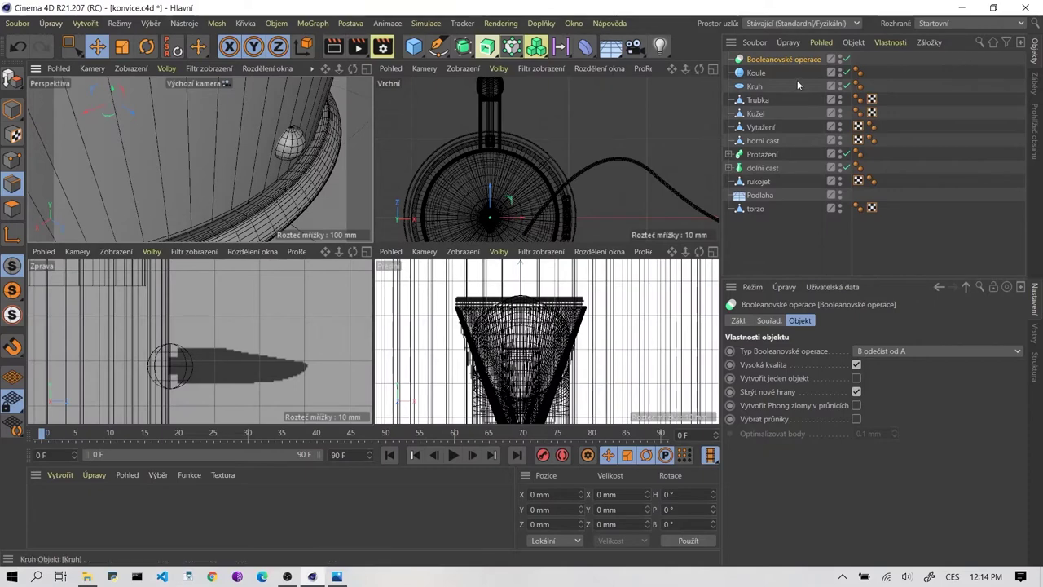
pyautogui.click(757, 208)
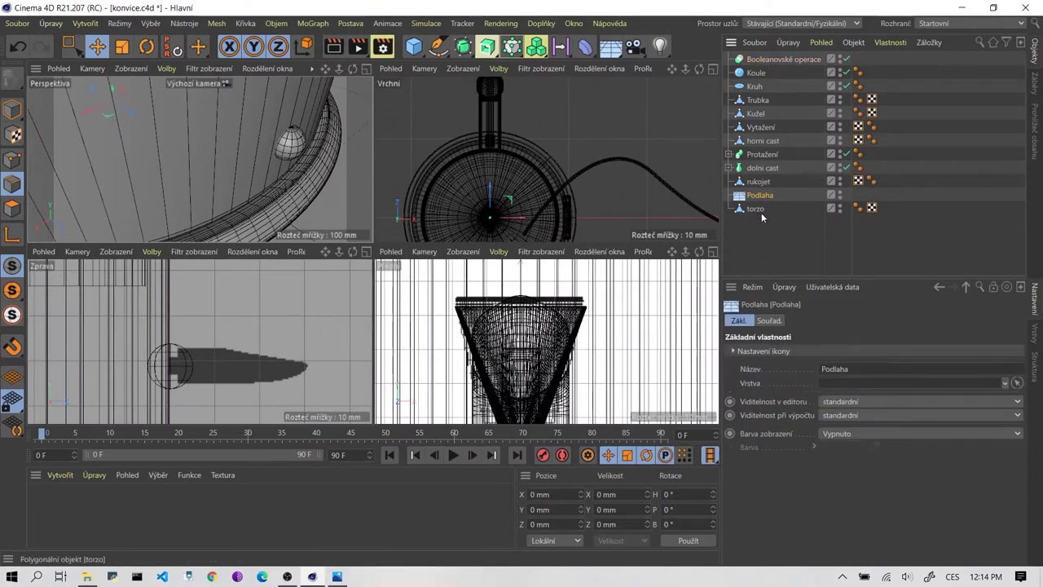
pyautogui.moveTo(764, 60); pyautogui.dragTo(766, 62)
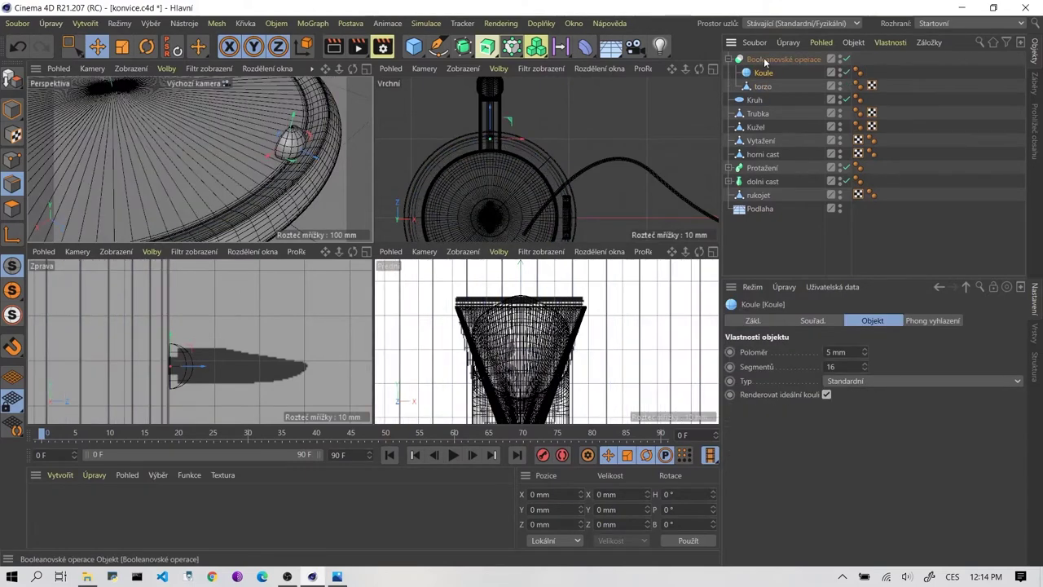
pyautogui.click(766, 73)
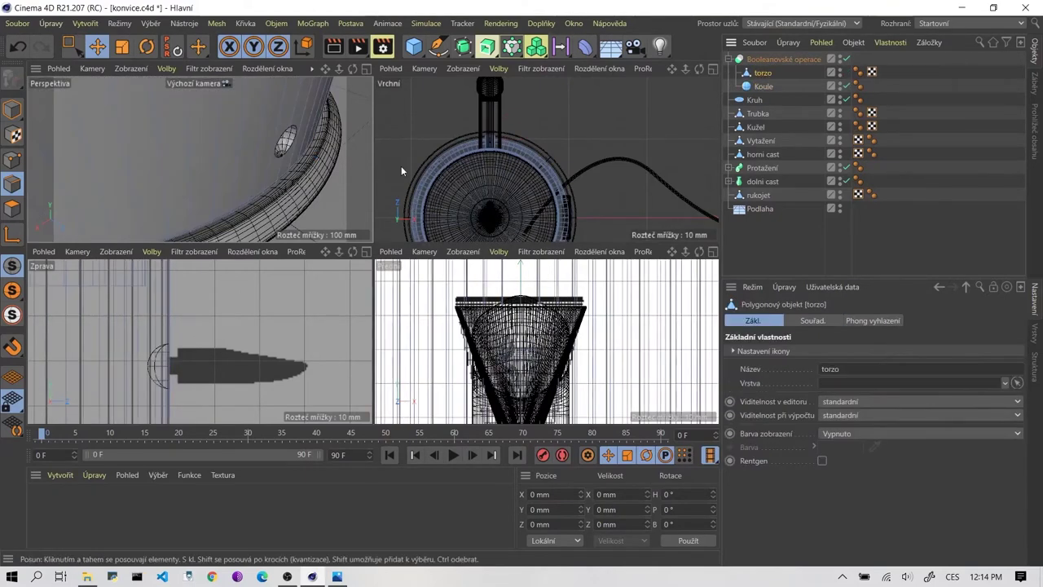
# Raise the Koule sphere's segment count to 50.
pyautogui.scroll(-3, 313, 167)
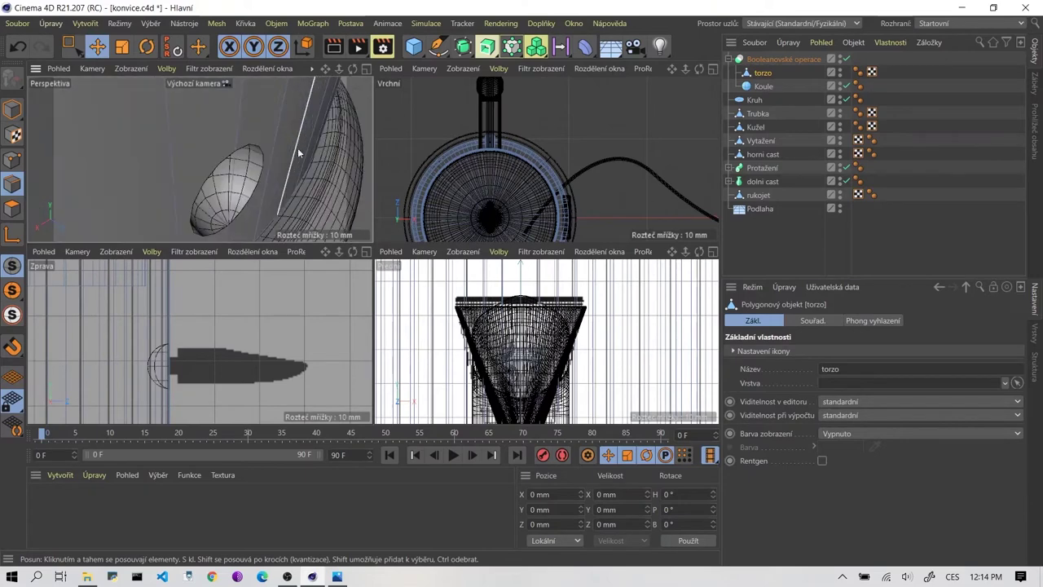
pyautogui.moveTo(304, 133)
pyautogui.keyDown('alt'); pyautogui.mouseDown()
pyautogui.moveTo(224, 129)
pyautogui.moveTo(306, 86)
pyautogui.moveTo(228, 124)
pyautogui.moveTo(239, 131)
pyautogui.mouseUp(); pyautogui.keyUp('alt')
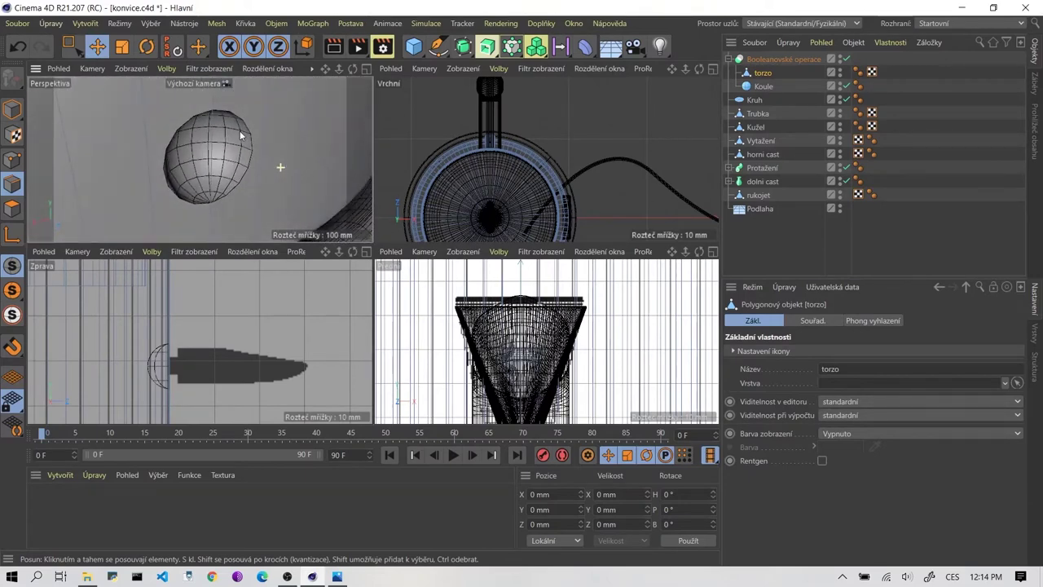
pyautogui.click(764, 85)
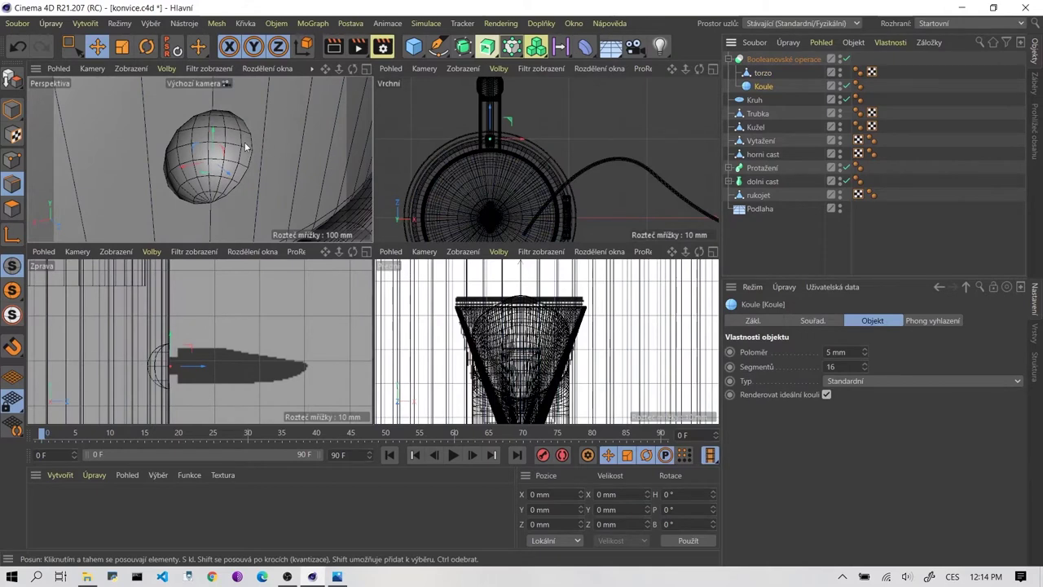
pyautogui.click(837, 366)
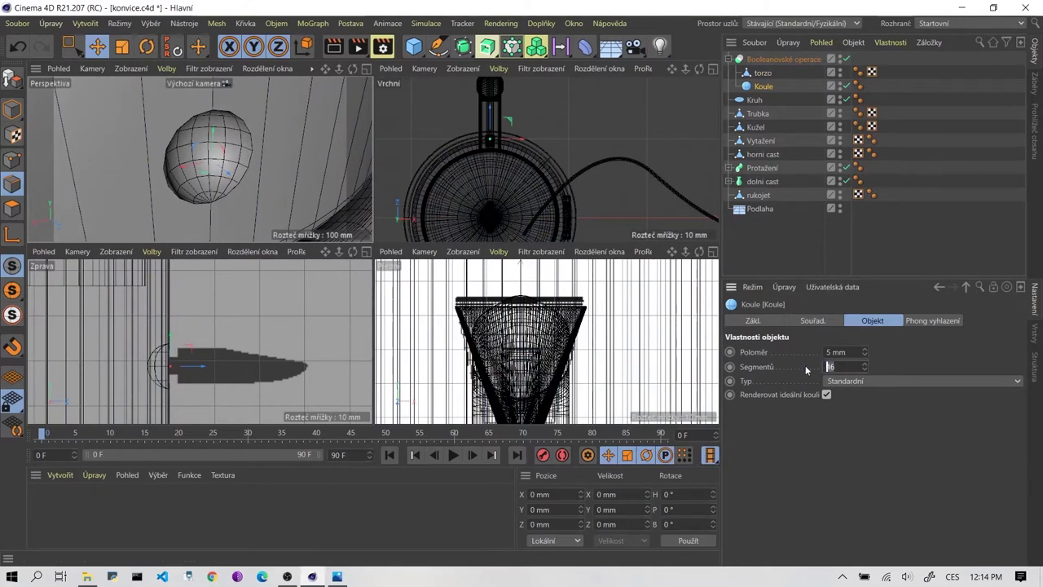
pyautogui.write('50')
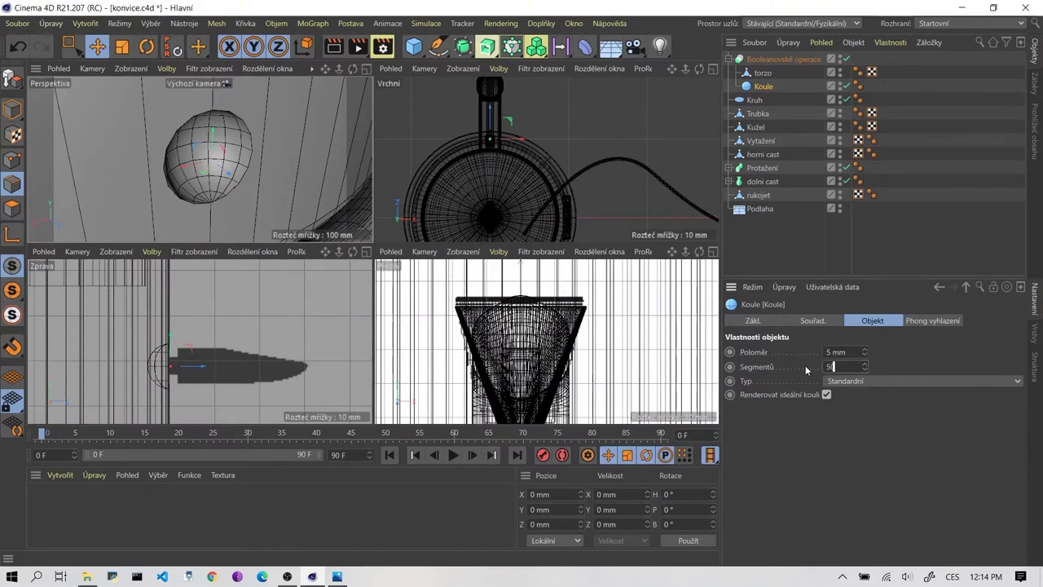
pyautogui.press('Return')
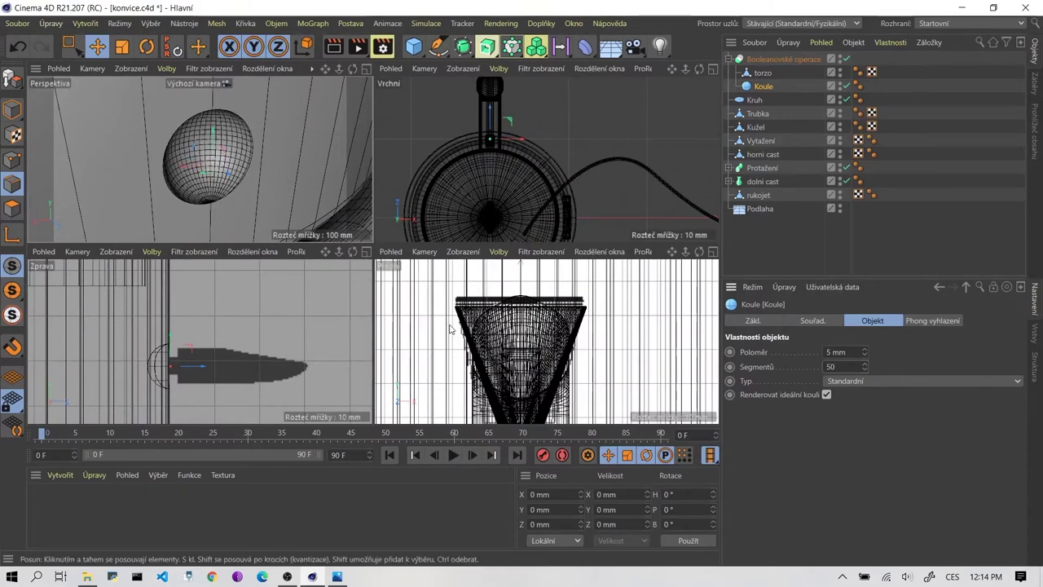
# Orbit and zoom to view the whole teapot with its smoother hole.
pyautogui.scroll(-5, 243, 130)
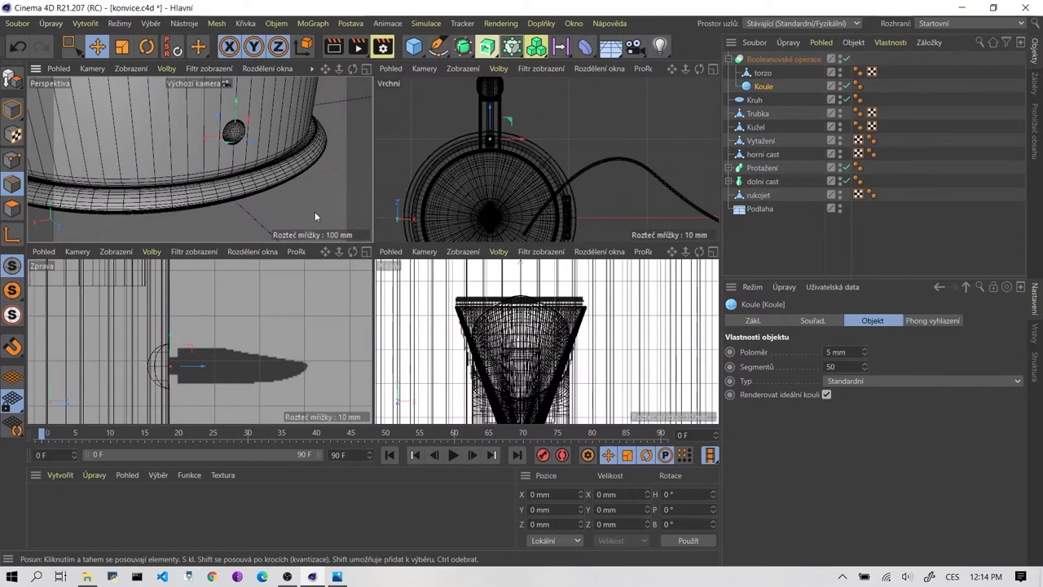
pyautogui.scroll(-3, 275, 192)
pyautogui.moveTo(206, 164)
pyautogui.keyDown('alt'); pyautogui.mouseDown()
pyautogui.moveTo(204, 186)
pyautogui.moveTo(256, 147)
pyautogui.moveTo(198, 158)
pyautogui.moveTo(244, 179)
pyautogui.moveTo(367, 131)
pyautogui.mouseUp(); pyautogui.keyUp('alt')
pyautogui.scroll(2, 118, 135)
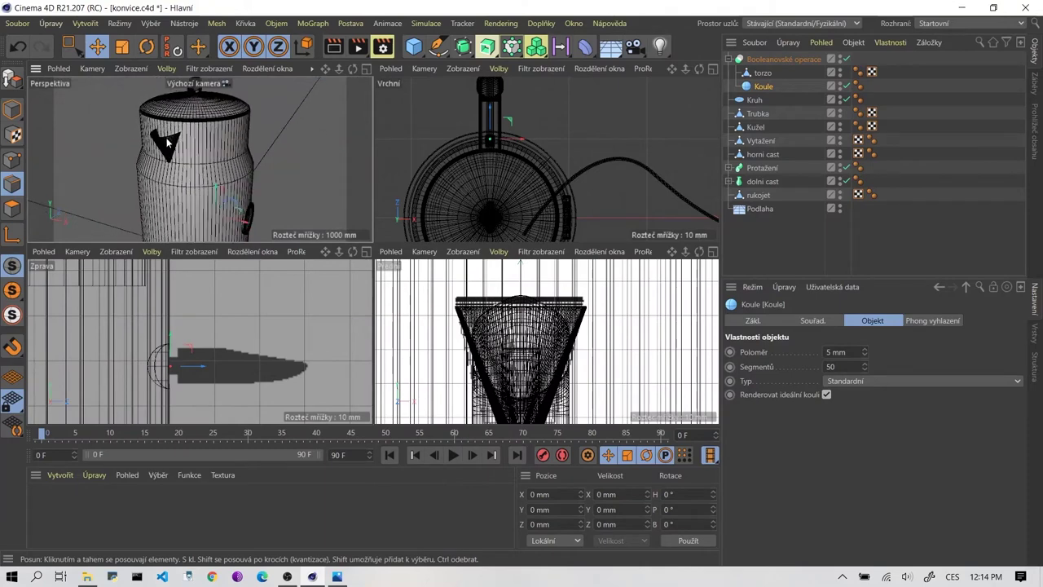
pyautogui.scroll(3, 166, 140)
pyautogui.scroll(-3, 182, 132)
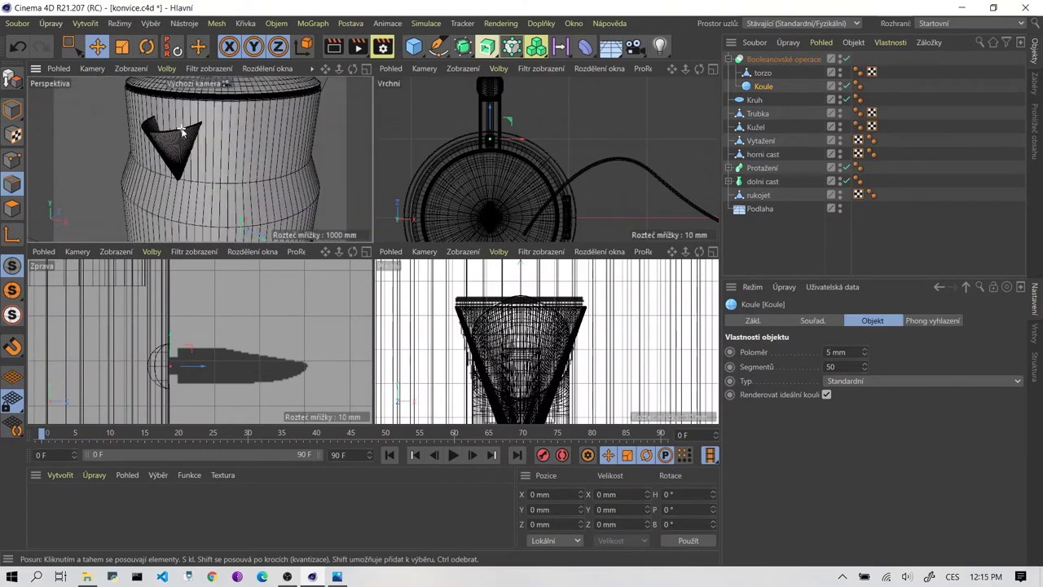
pyautogui.scroll(2, 244, 127)
# Inspect the handle side in the enlarged perspective view, then pan the front view.
pyautogui.middleClick(245, 127)
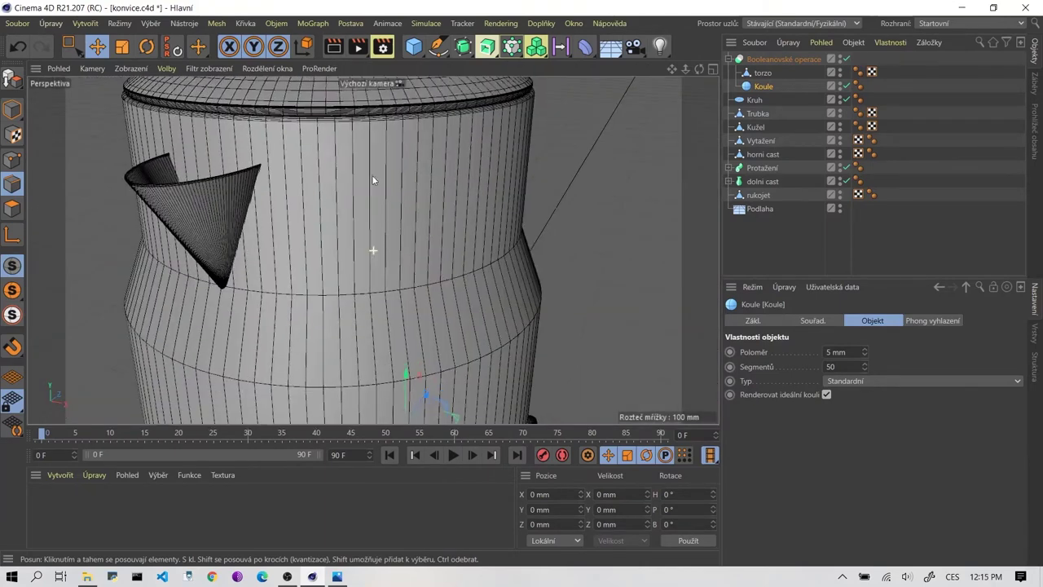
pyautogui.keyDown('alt'); pyautogui.moveTo(371, 174); pyautogui.dragTo(218, 153); pyautogui.keyUp('alt')
pyautogui.middleClick(219, 153)
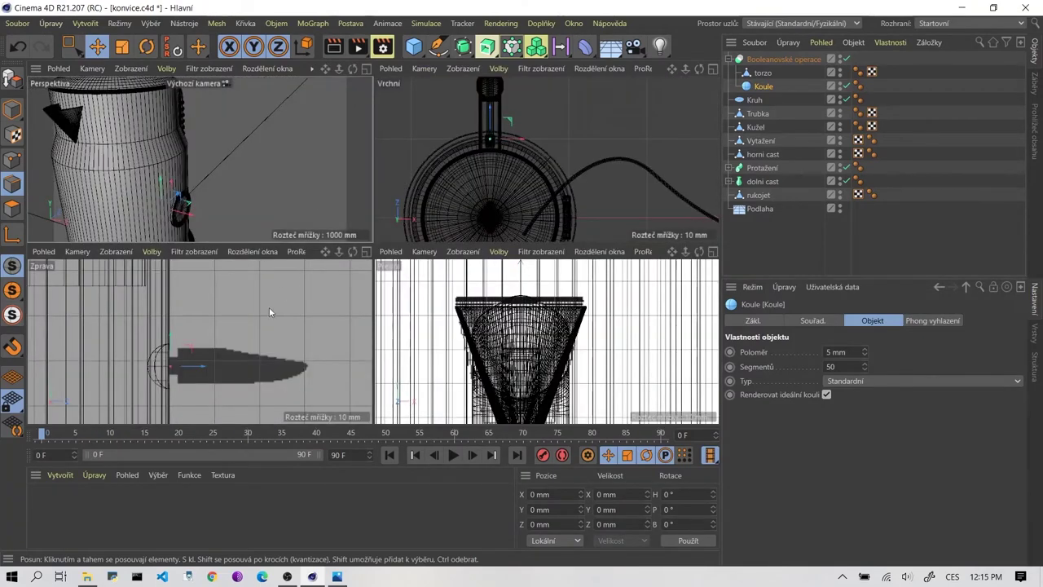
pyautogui.scroll(-2, 534, 312)
pyautogui.scroll(5, 489, 343)
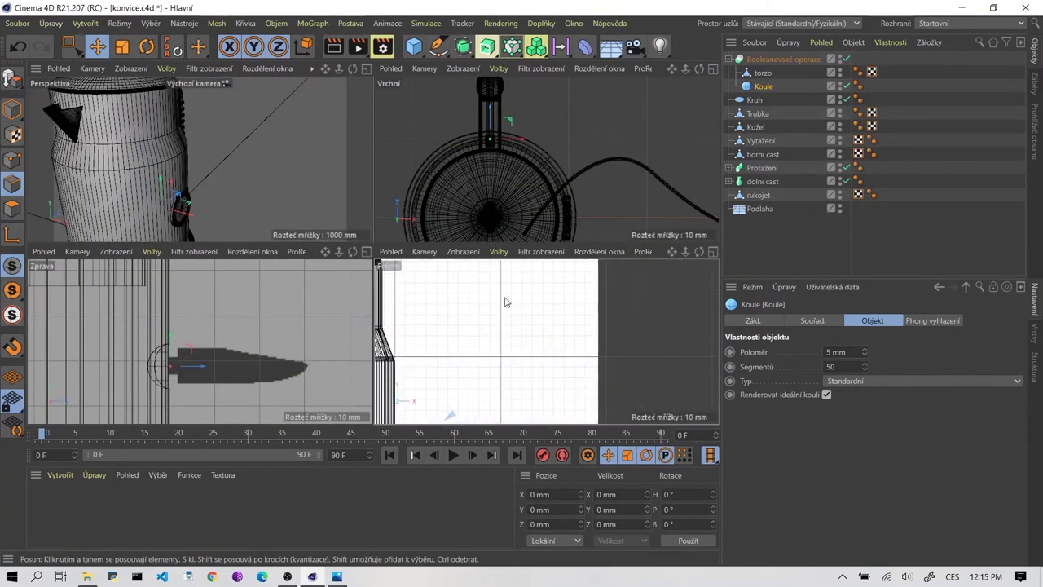
pyautogui.scroll(-1, 440, 314)
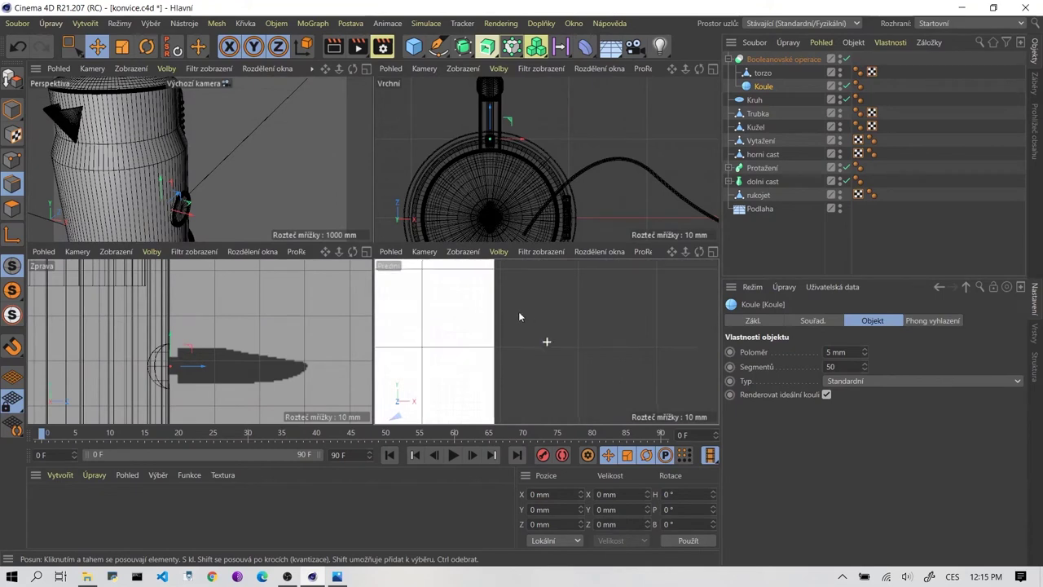
pyautogui.keyDown('alt'); pyautogui.moveTo(516, 312); pyautogui.dragTo(447, 308, button='middle'); pyautogui.keyUp('alt')
# Add an N-stěn polygon spline and reduce it to 3 sides.
pyautogui.click(438, 47)
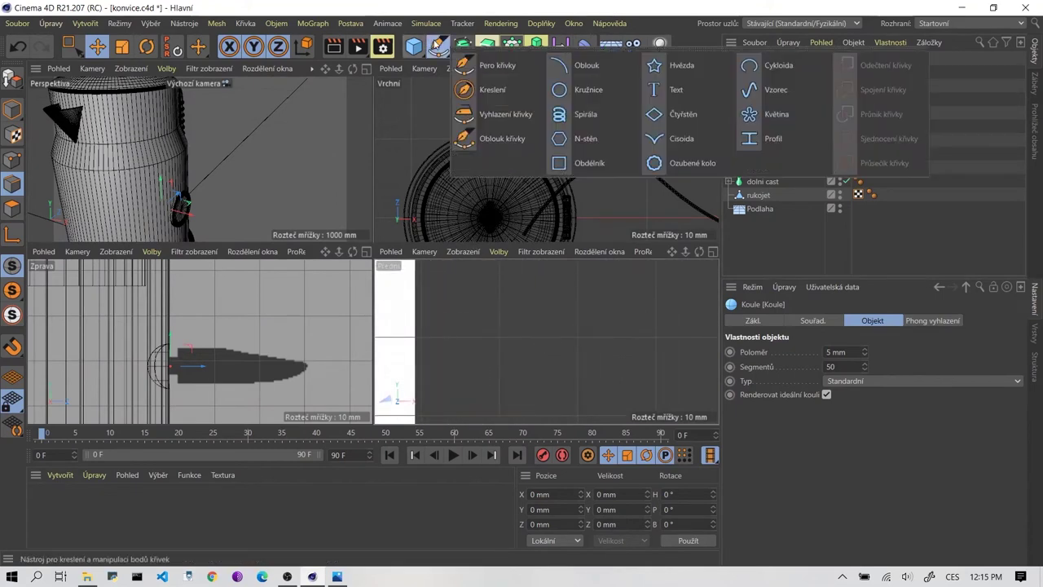
pyautogui.click(617, 144)
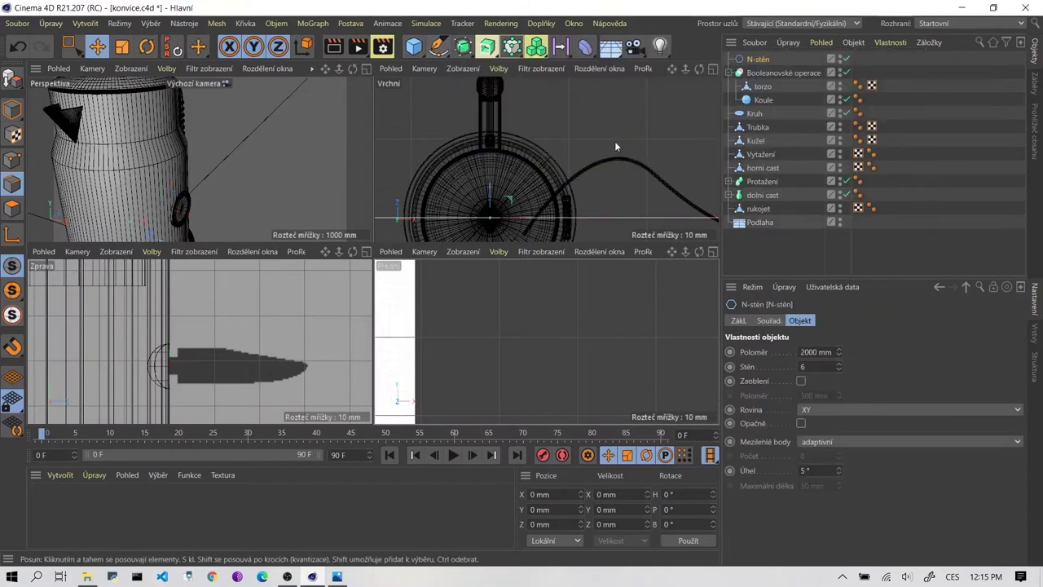
pyautogui.scroll(-1, 560, 277)
pyautogui.scroll(-1, 555, 285)
pyautogui.scroll(-2, 554, 292)
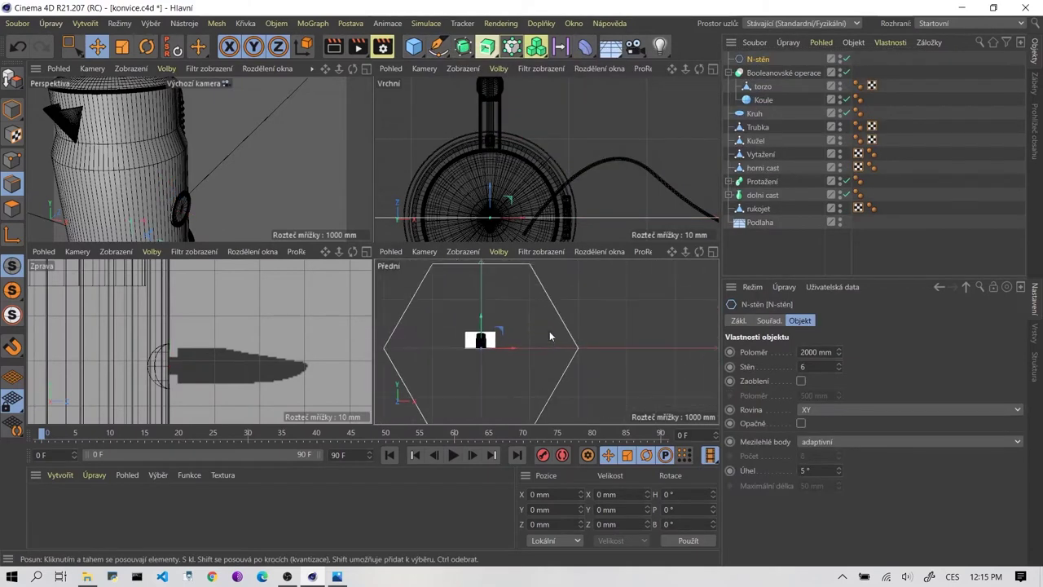
pyautogui.click(838, 371)
pyautogui.click(838, 371)
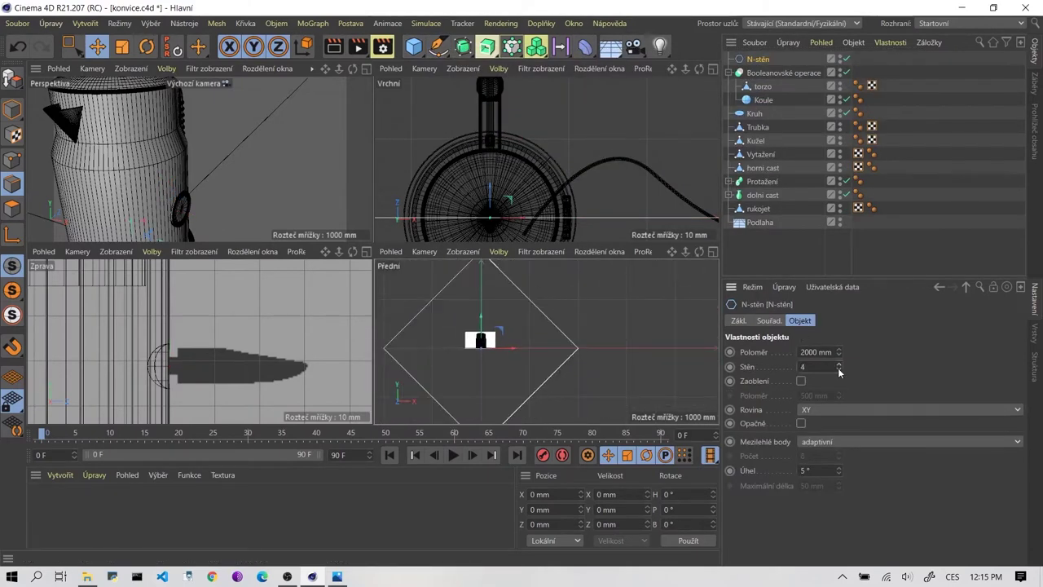
pyautogui.click(839, 371)
pyautogui.click(839, 371)
pyautogui.click(838, 364)
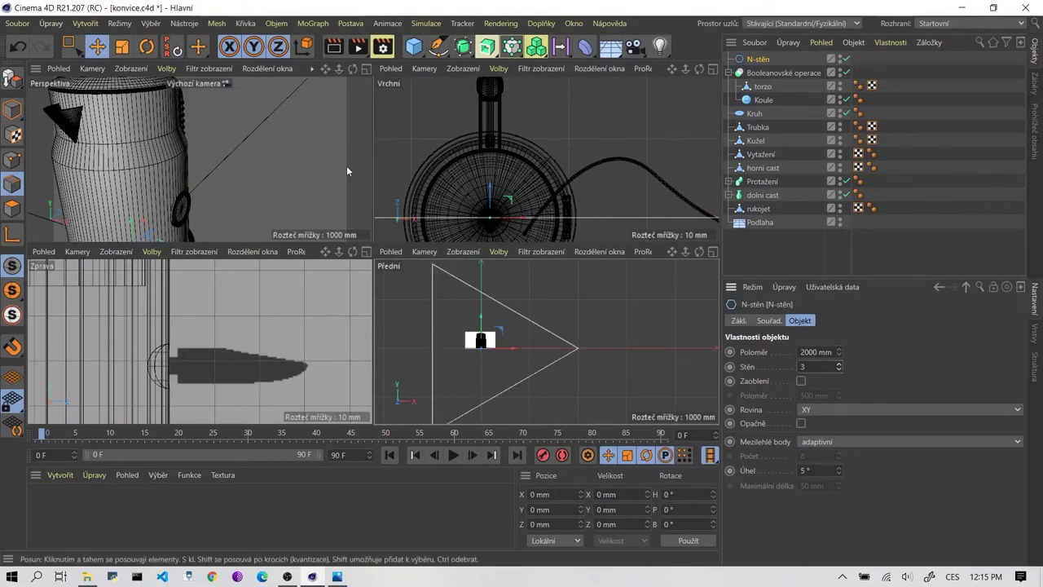
# Rotate the triangle about 90° so it points down and set its radius to 20 mm.
pyautogui.scroll(5, 80, 117)
pyautogui.scroll(5, 204, 174)
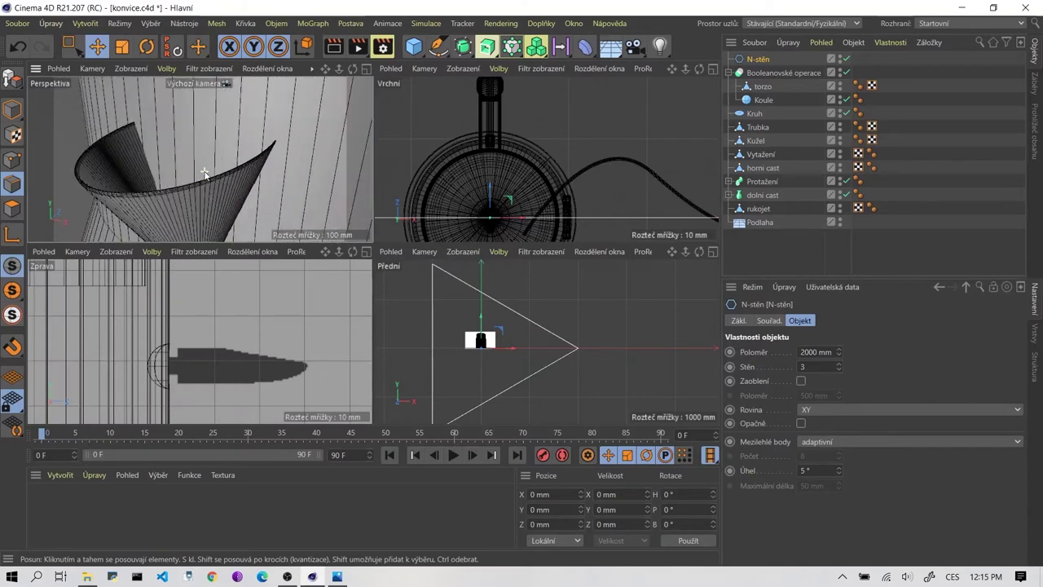
pyautogui.keyDown('alt'); pyautogui.moveTo(165, 169); pyautogui.dragTo(193, 156); pyautogui.keyUp('alt')
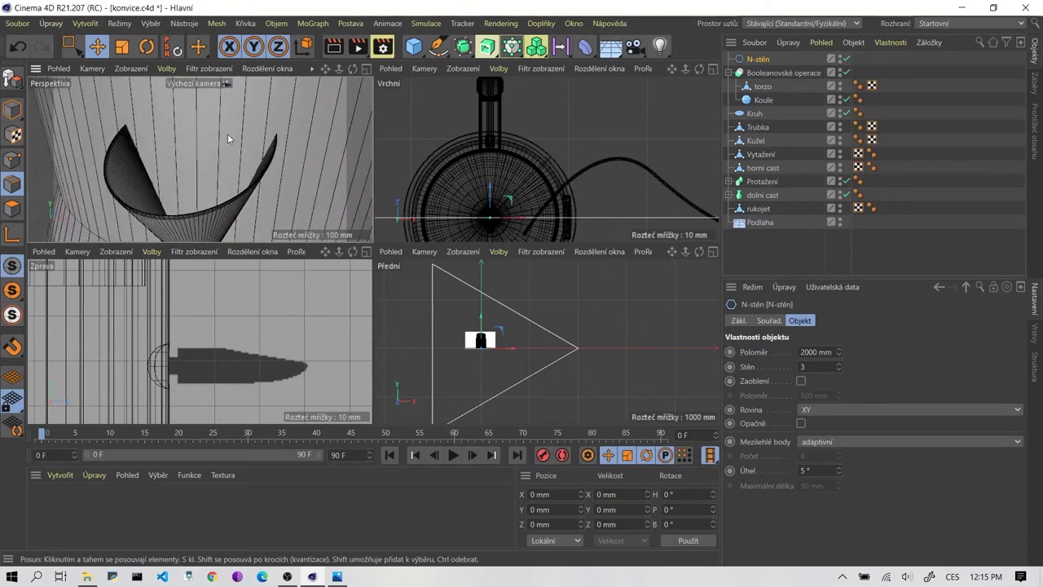
pyautogui.press('r')
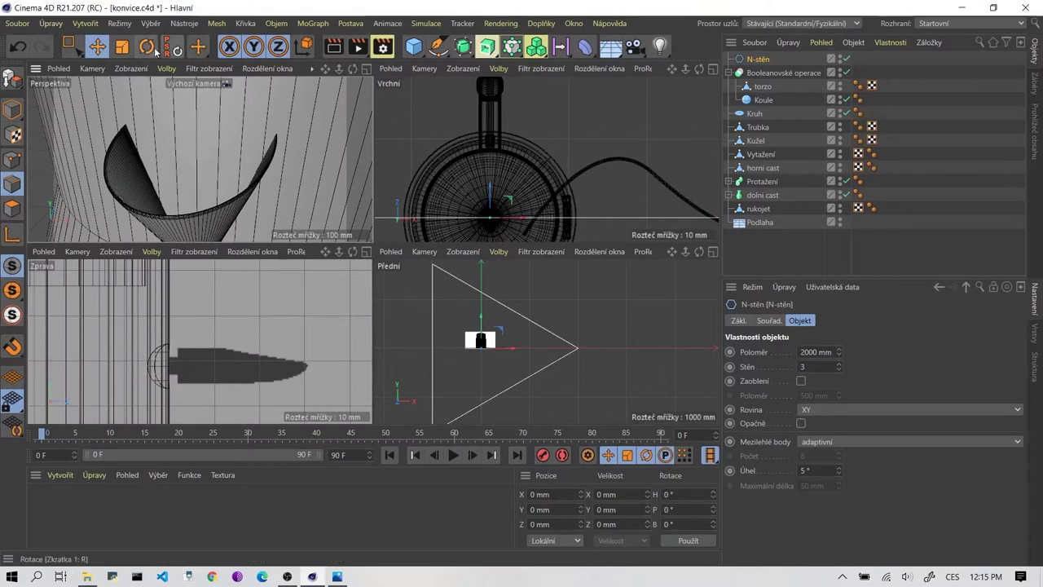
pyautogui.moveTo(495, 330); pyautogui.dragTo(521, 378)
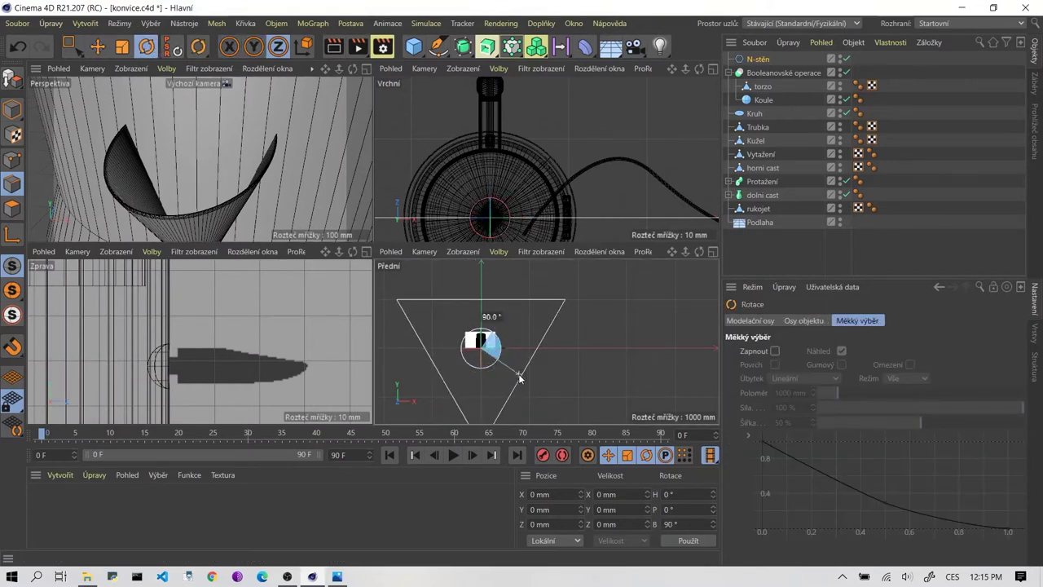
pyautogui.click(758, 59)
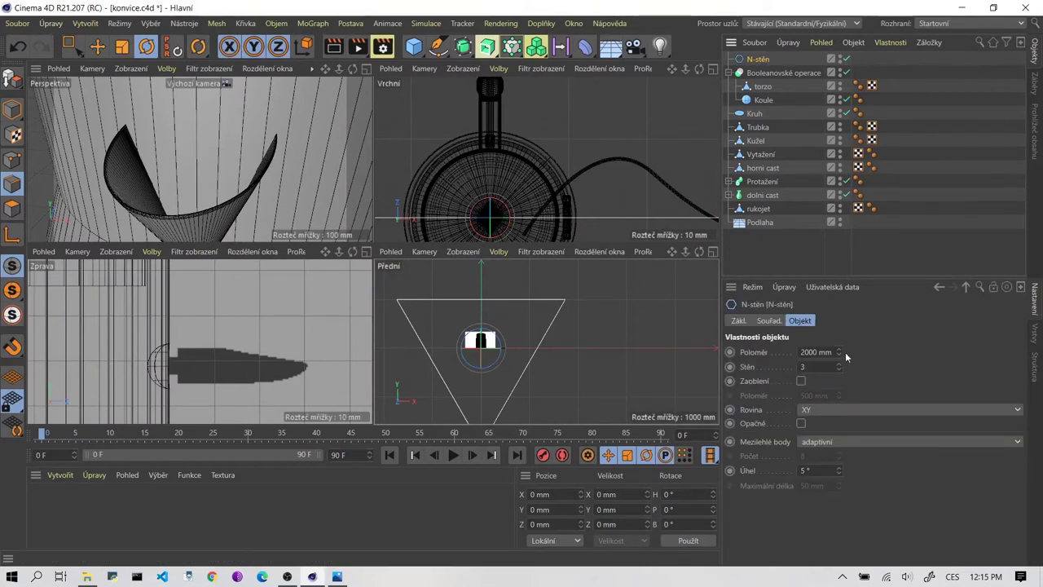
pyautogui.write('20')
pyautogui.press('Return')
# Return to the Move tool and shift the triangle spline right and up.
pyautogui.press('e')
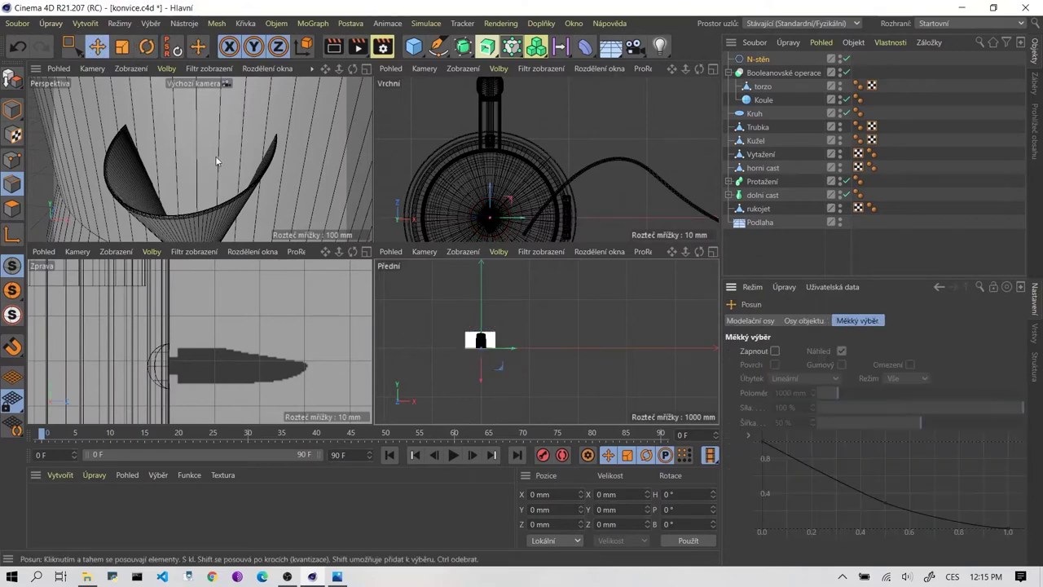
pyautogui.press('h')
pyautogui.scroll(-3, 195, 310)
pyautogui.scroll(2, 582, 384)
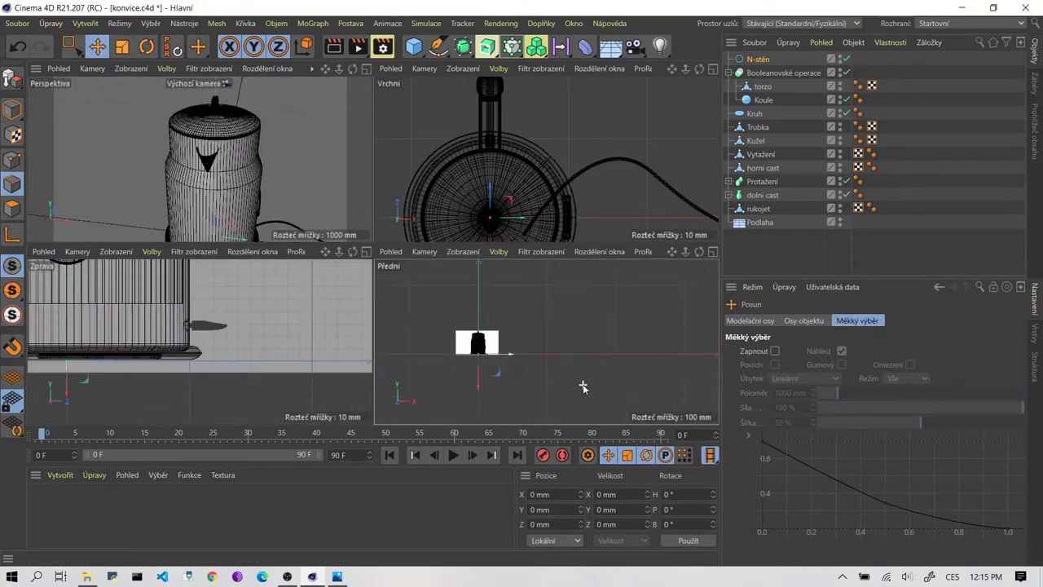
pyautogui.scroll(2, 461, 337)
pyautogui.scroll(3, 460, 336)
pyautogui.scroll(-1, 494, 388)
pyautogui.scroll(1, 495, 389)
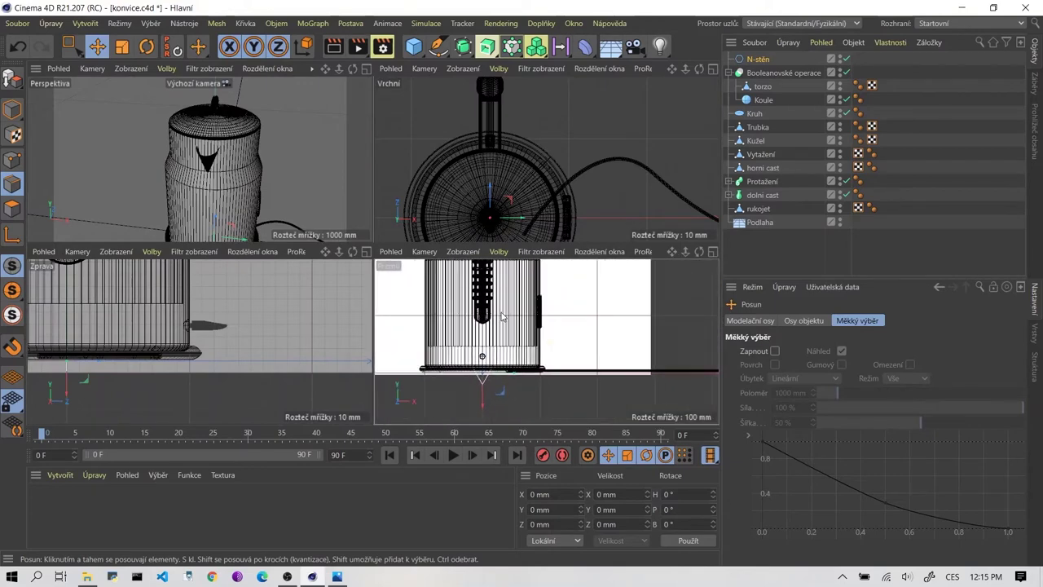
pyautogui.moveTo(501, 394); pyautogui.dragTo(610, 310)
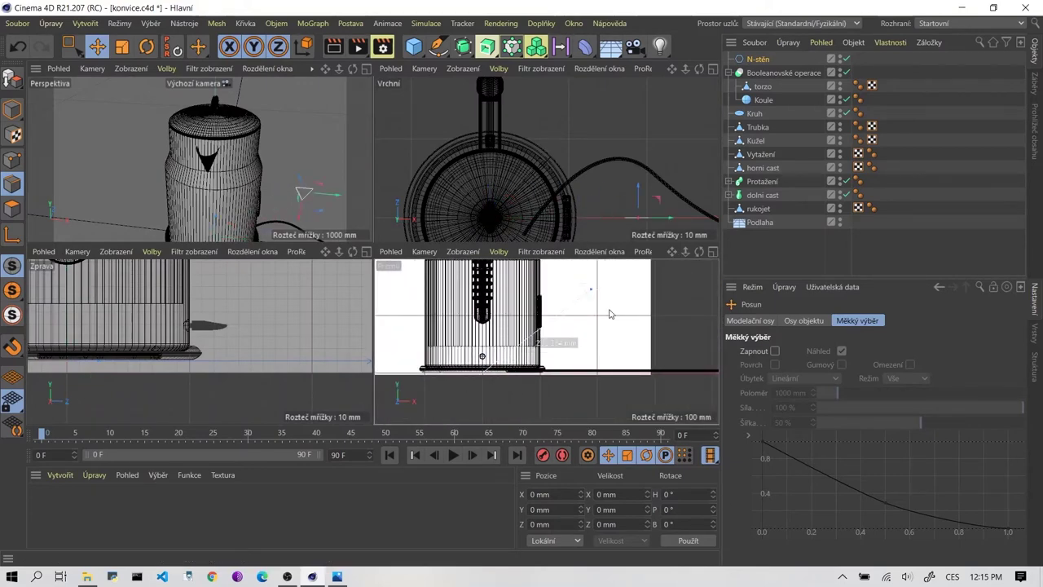
pyautogui.scroll(2, 522, 413)
pyautogui.scroll(2, 570, 367)
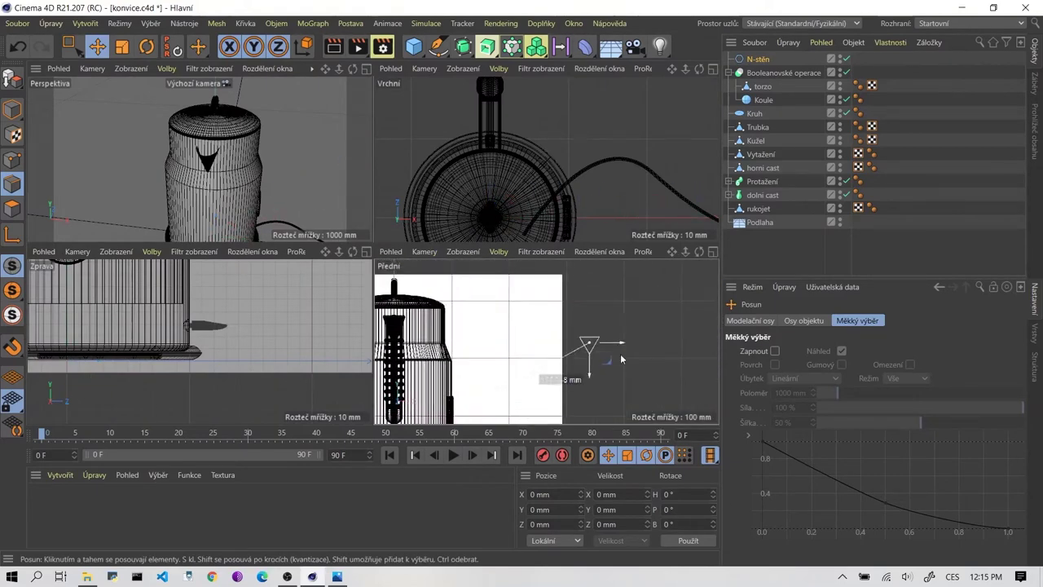
pyautogui.scroll(2, 627, 343)
pyautogui.scroll(1, 589, 293)
pyautogui.scroll(1, 589, 293)
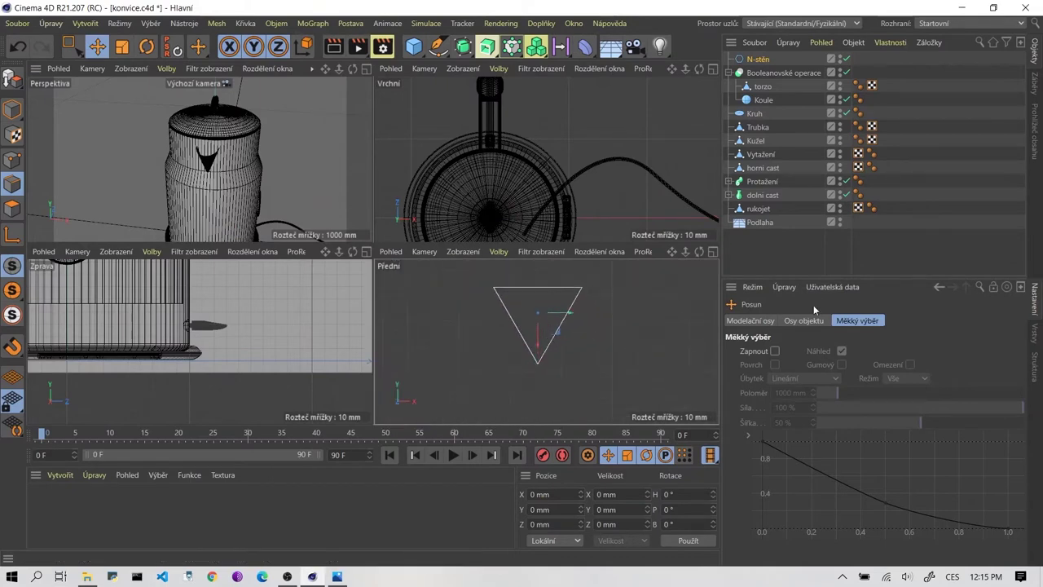
# Enable corner rounding on the N-stěn triangle with a 4 mm radius.
pyautogui.click(758, 59)
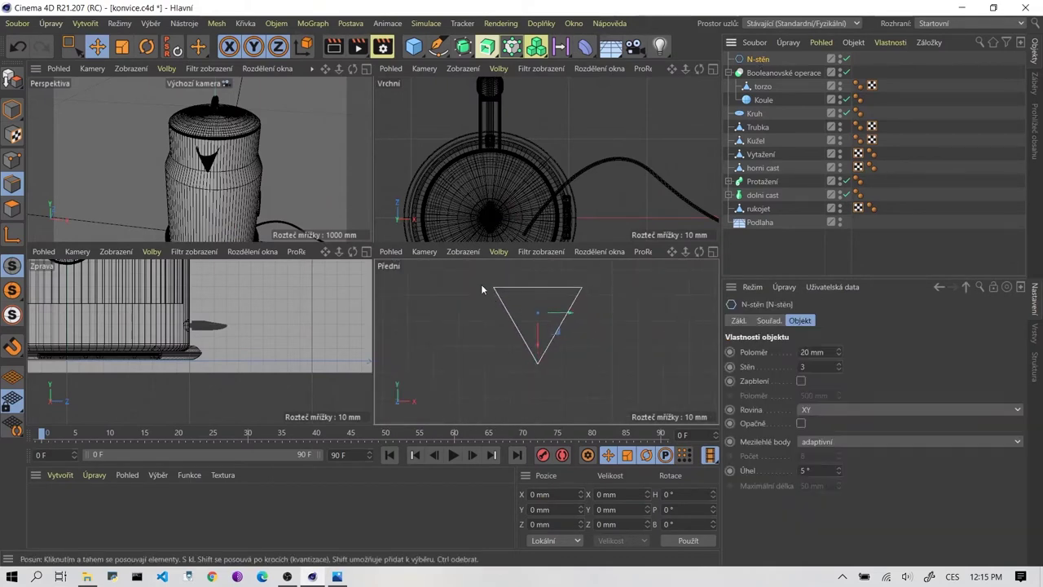
pyautogui.click(800, 380)
pyautogui.moveTo(840, 396); pyautogui.dragTo(840, 398)
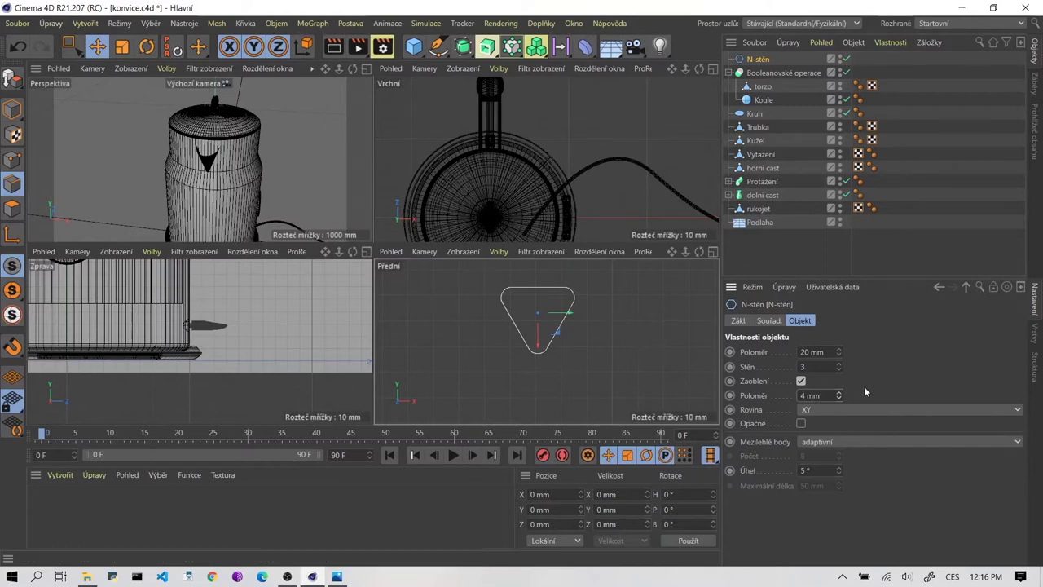
pyautogui.click(839, 399)
pyautogui.doubleClick(838, 392)
pyautogui.click(838, 398)
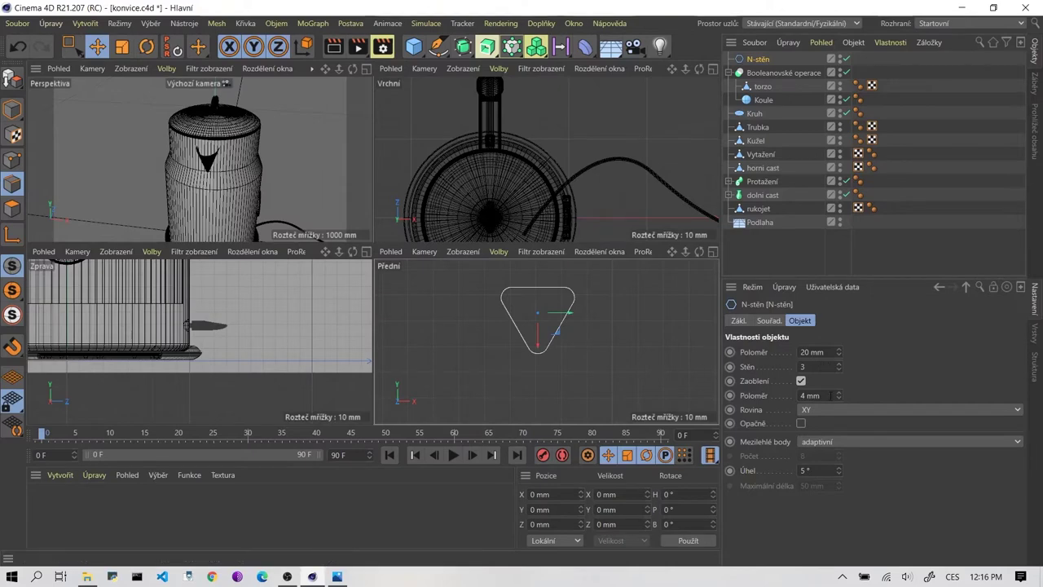
# Pan the front view to centre the rounded triangle.
pyautogui.scroll(-2, 495, 363)
pyautogui.scroll(-3, 484, 338)
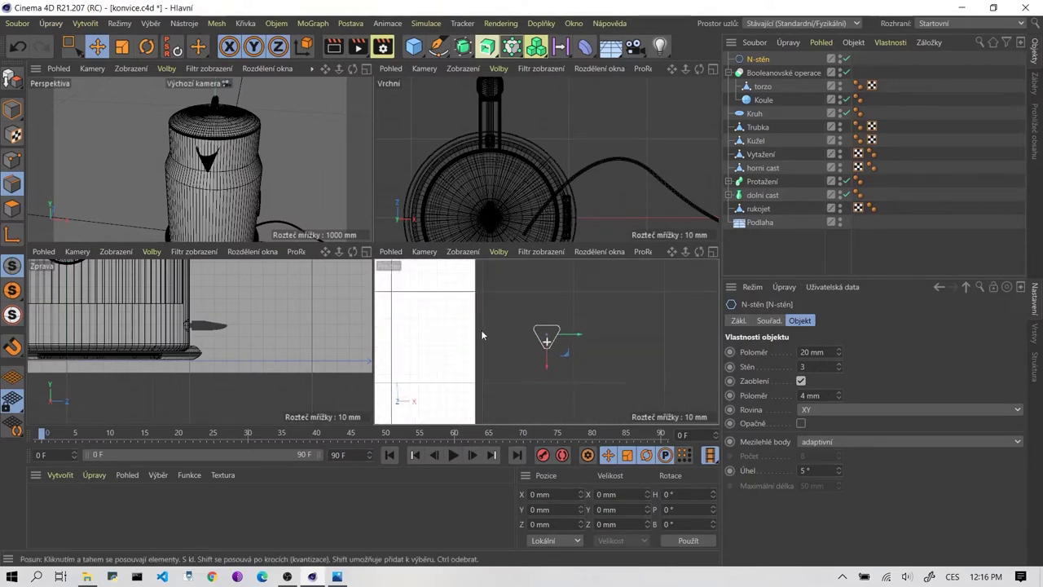
pyautogui.moveTo(715, 332)
pyautogui.keyDown('alt'); pyautogui.mouseDown(button='middle')
pyautogui.moveTo(546, 296)
pyautogui.moveTo(465, 318)
pyautogui.moveTo(515, 313)
pyautogui.moveTo(522, 326)
pyautogui.mouseUp(button='middle'); pyautogui.keyUp('alt')
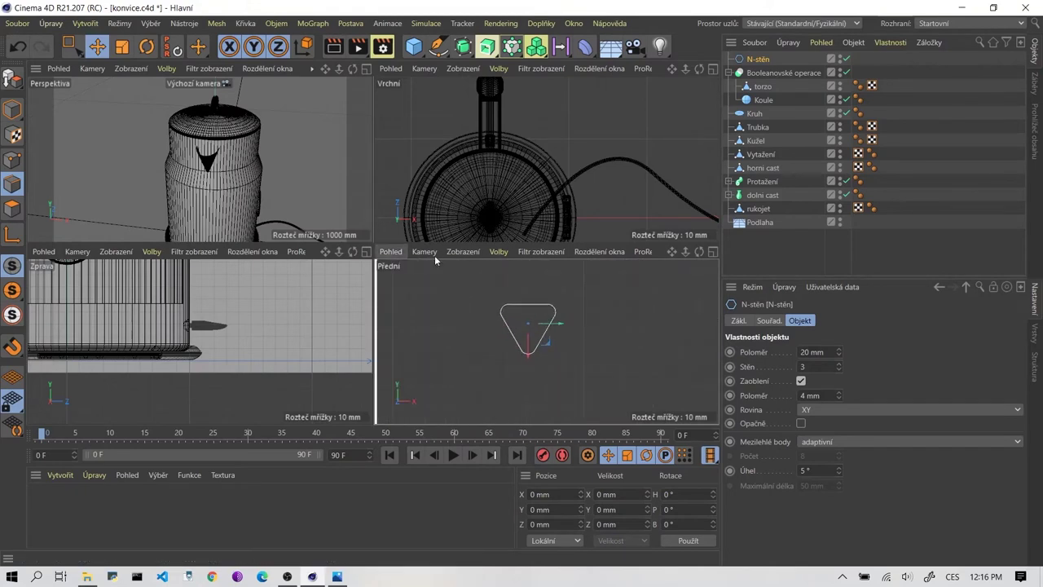
# Place the N-stěn triangle inside a new Vytažení.1 extrude with a 20 mm Z offset.
pyautogui.keyDown('alt'); pyautogui.moveTo(310, 152); pyautogui.dragTo(234, 162); pyautogui.keyUp('alt')
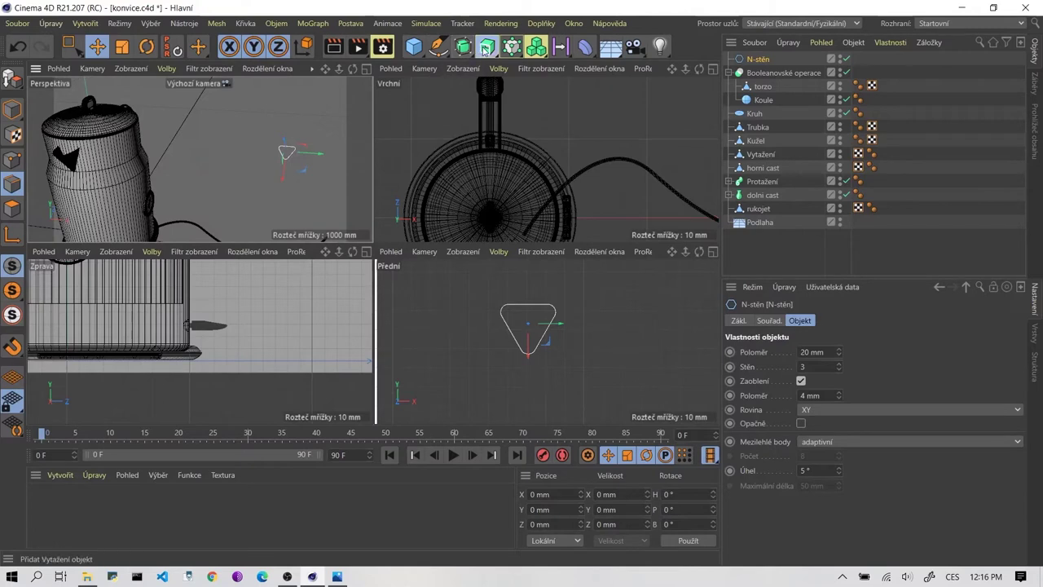
pyautogui.moveTo(463, 47); pyautogui.dragTo(509, 65)
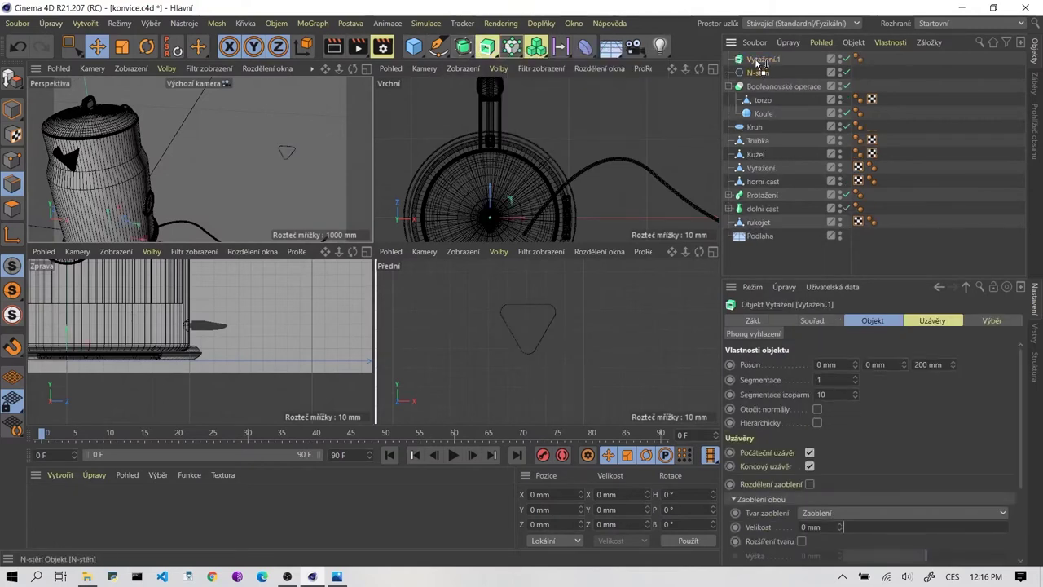
pyautogui.moveTo(757, 63); pyautogui.dragTo(759, 59)
pyautogui.scroll(5, 293, 149)
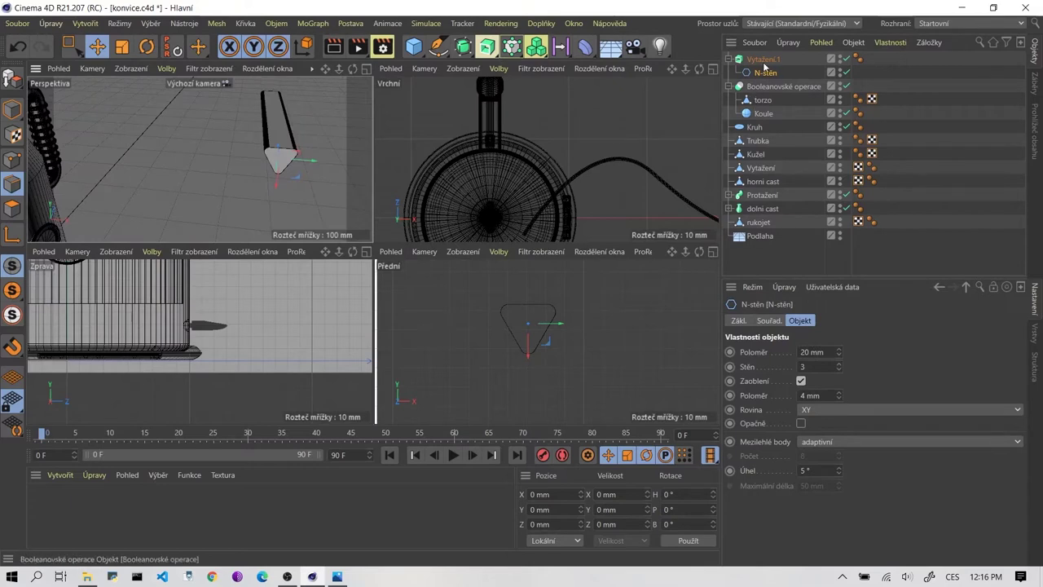
pyautogui.press('Up')
pyautogui.click(918, 364)
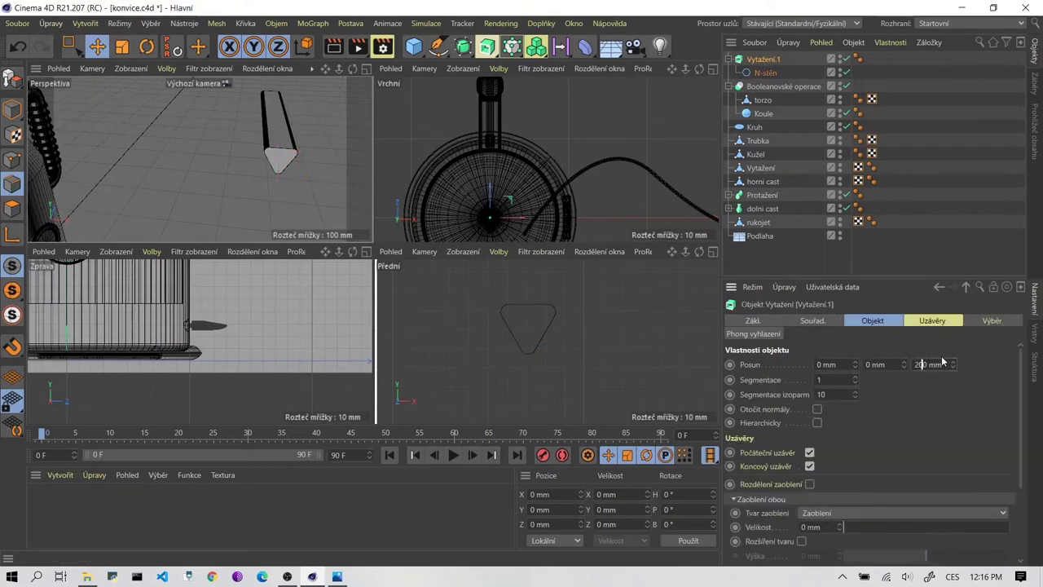
pyautogui.press('Return')
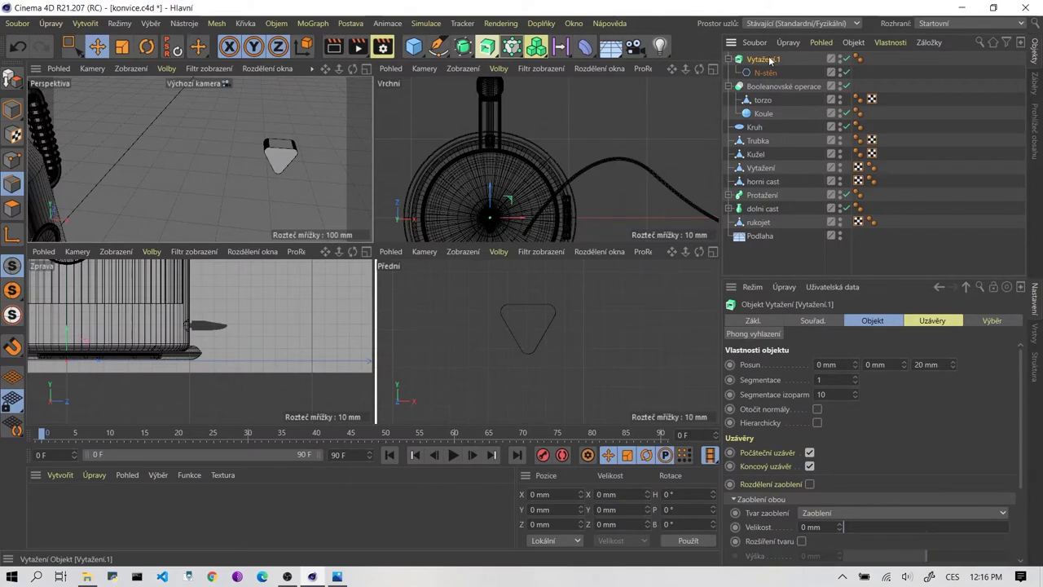
# Return to object mode and centre the whole kettle in the side view.
pyautogui.scroll(-5, 222, 191)
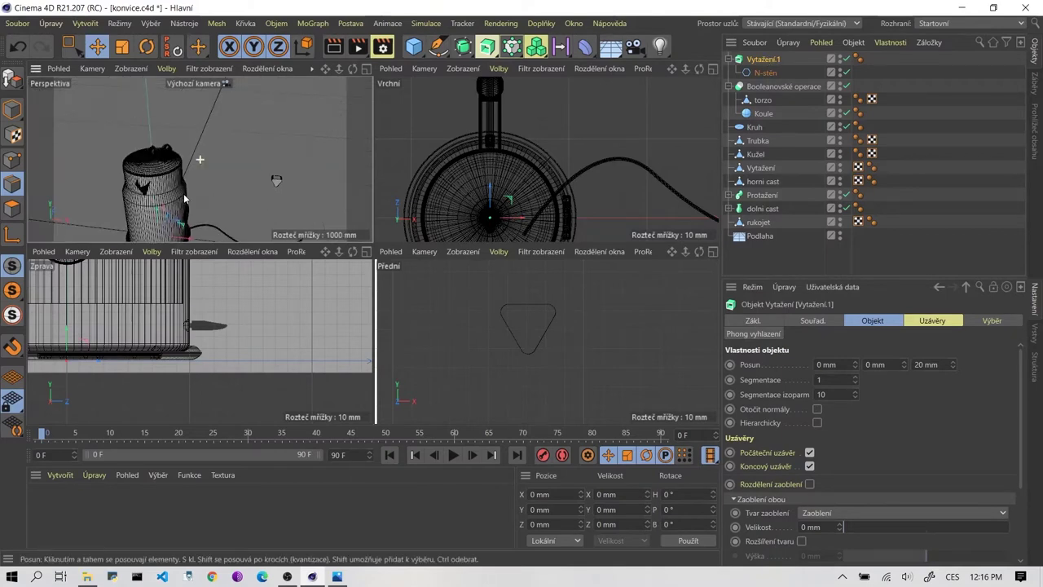
pyautogui.scroll(2, 226, 199)
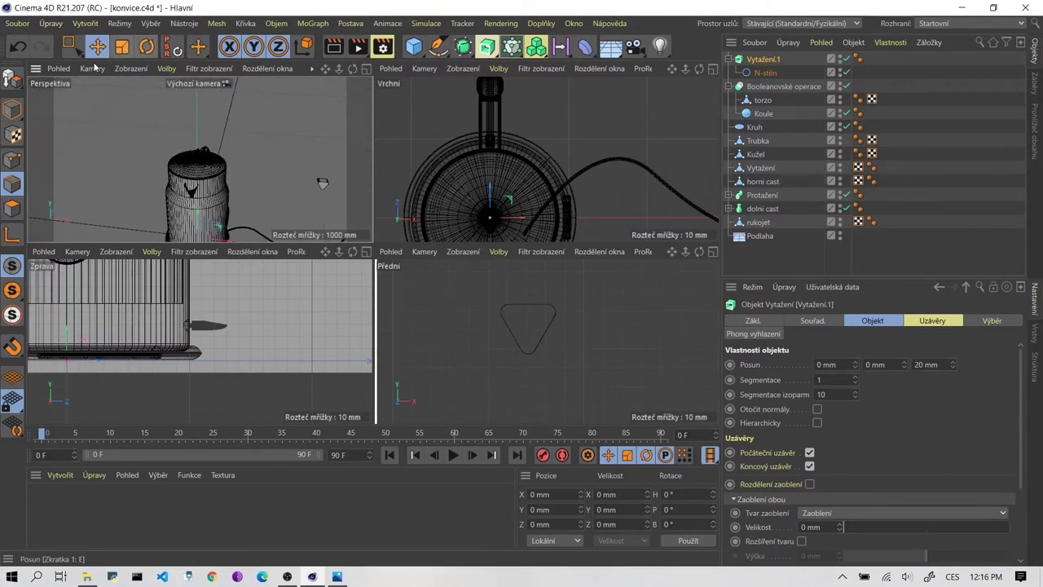
pyautogui.click(12, 108)
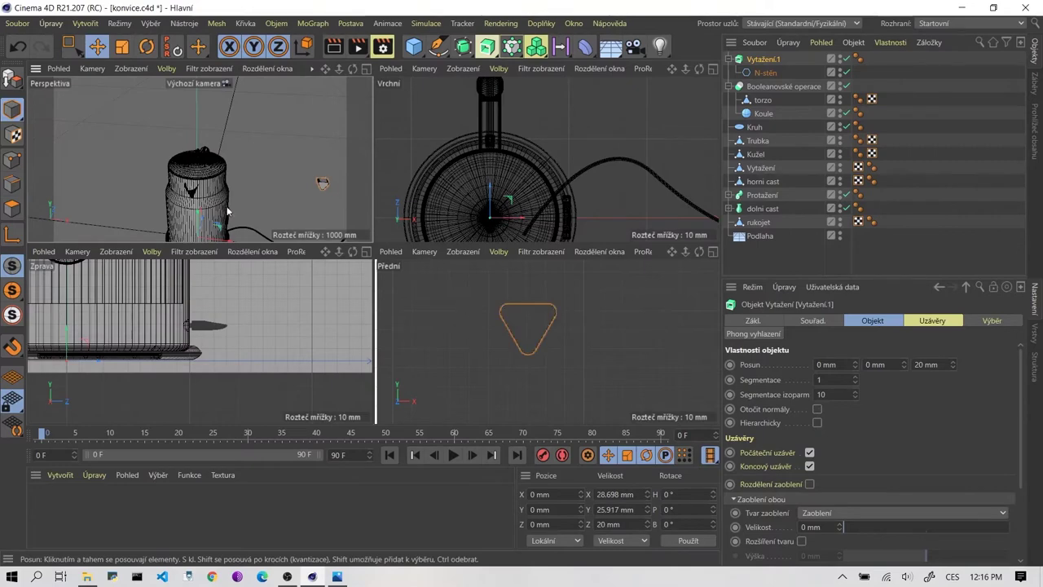
pyautogui.scroll(2, 193, 188)
pyautogui.scroll(2, 194, 188)
pyautogui.scroll(2, 245, 199)
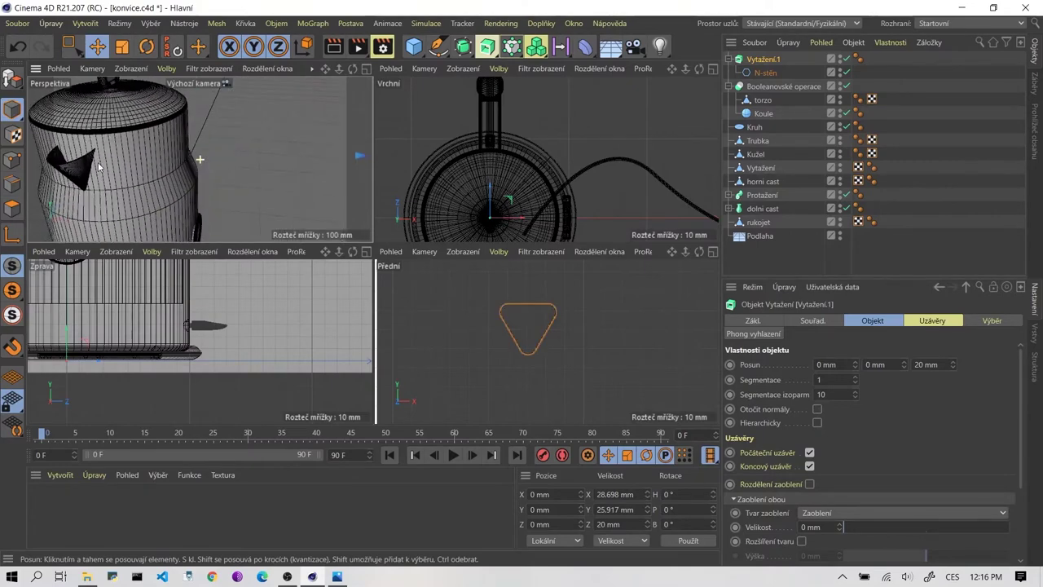
pyautogui.scroll(2, 98, 175)
pyautogui.scroll(-3, 98, 174)
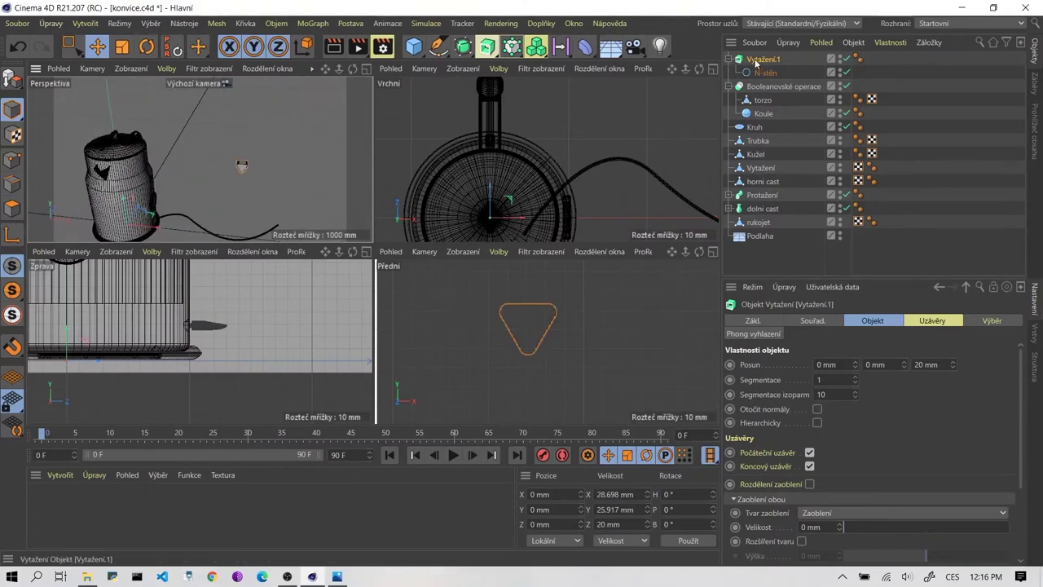
pyautogui.scroll(-3, 187, 317)
pyautogui.keyDown('alt'); pyautogui.moveTo(187, 318); pyautogui.dragTo(250, 417, button='middle'); pyautogui.keyUp('alt')
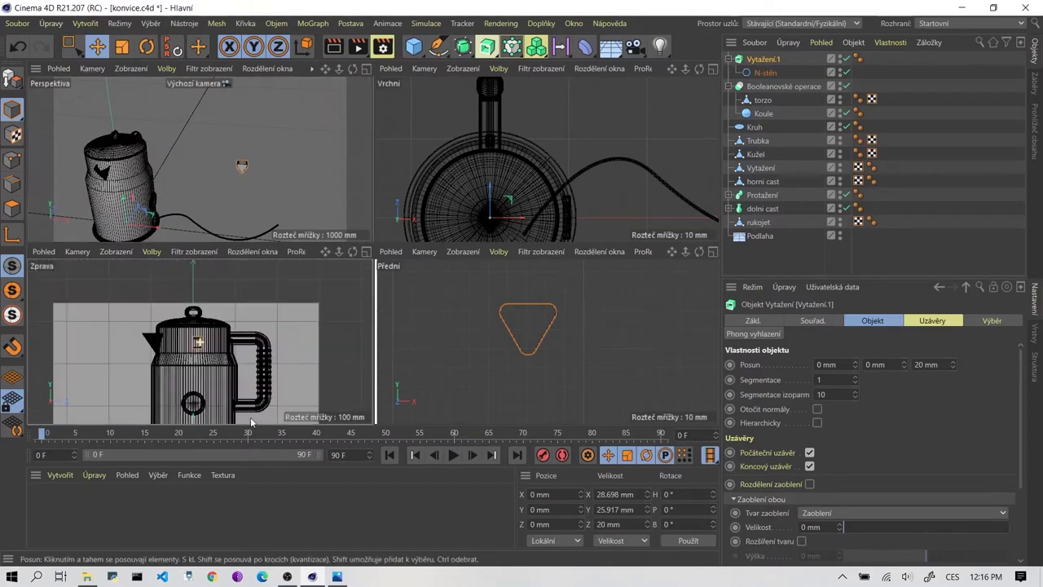
pyautogui.scroll(-2, 559, 351)
pyautogui.scroll(-1, 541, 347)
# In axis mode, reposition the extruded triangle's pivot point.
pyautogui.scroll(-1, 538, 345)
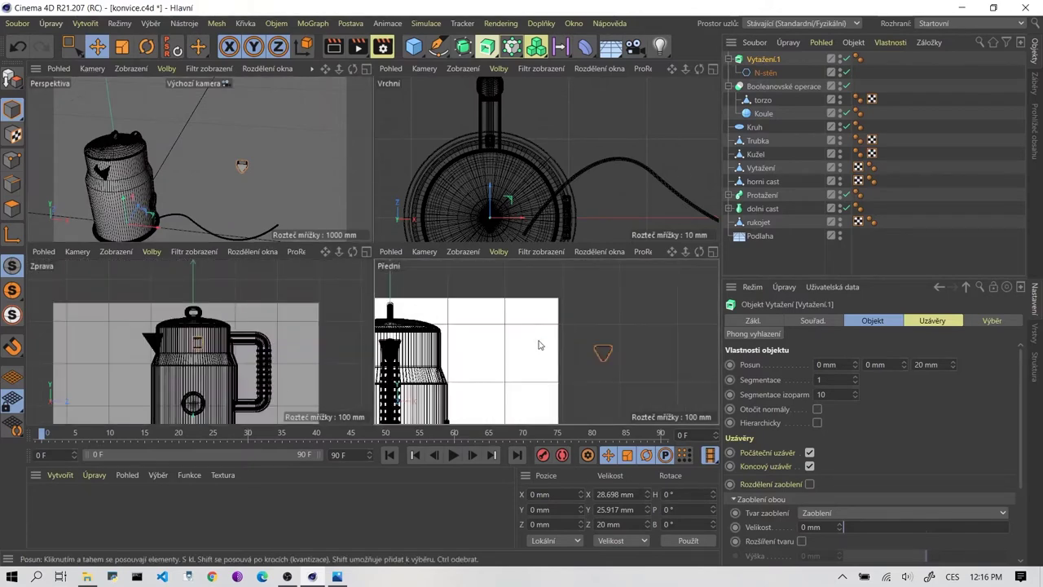
pyautogui.scroll(-1, 543, 321)
pyautogui.scroll(-1, 544, 330)
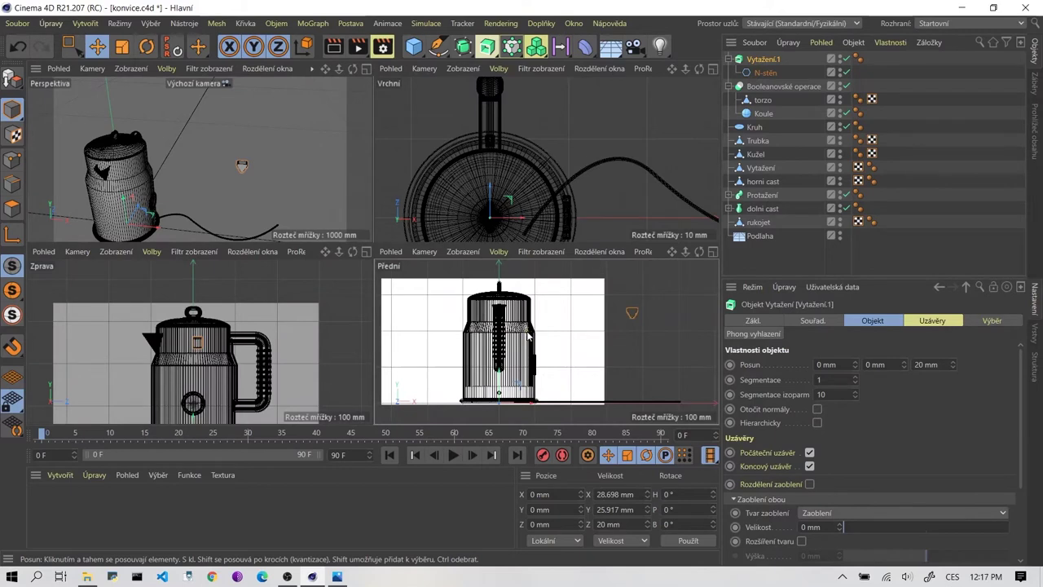
pyautogui.scroll(-1, 469, 346)
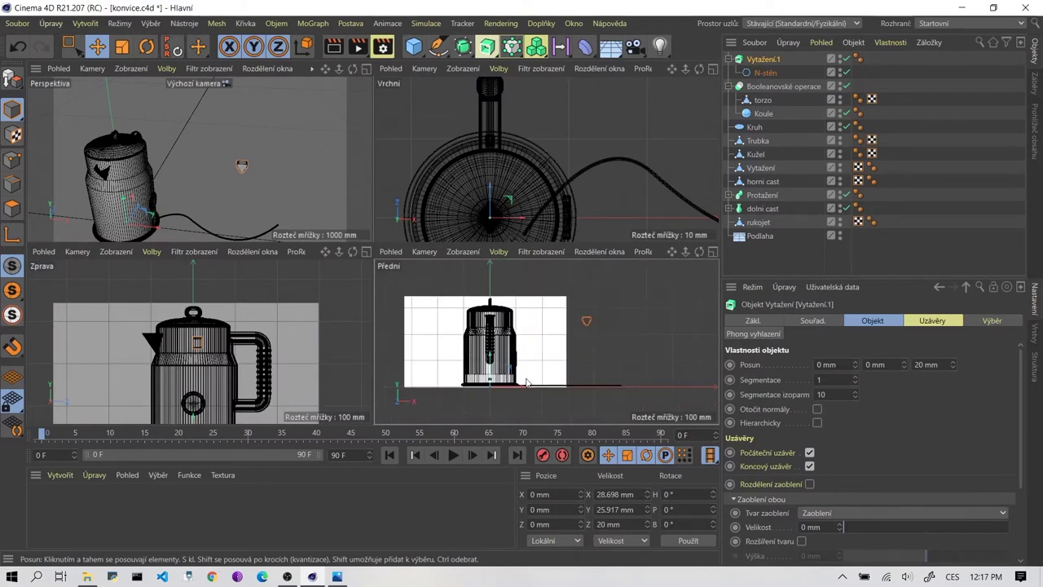
pyautogui.click(13, 234)
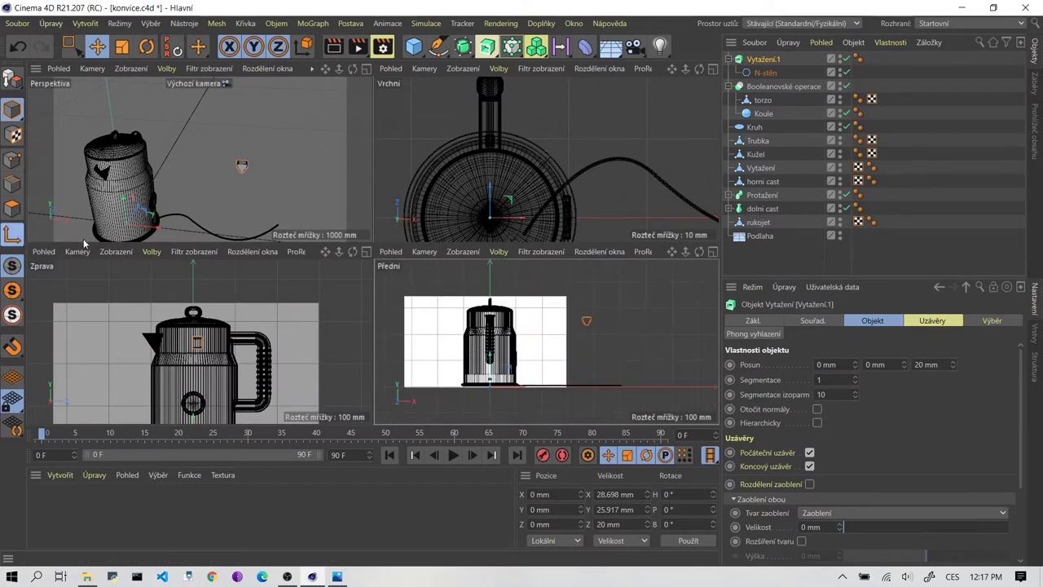
pyautogui.moveTo(512, 371); pyautogui.dragTo(604, 302)
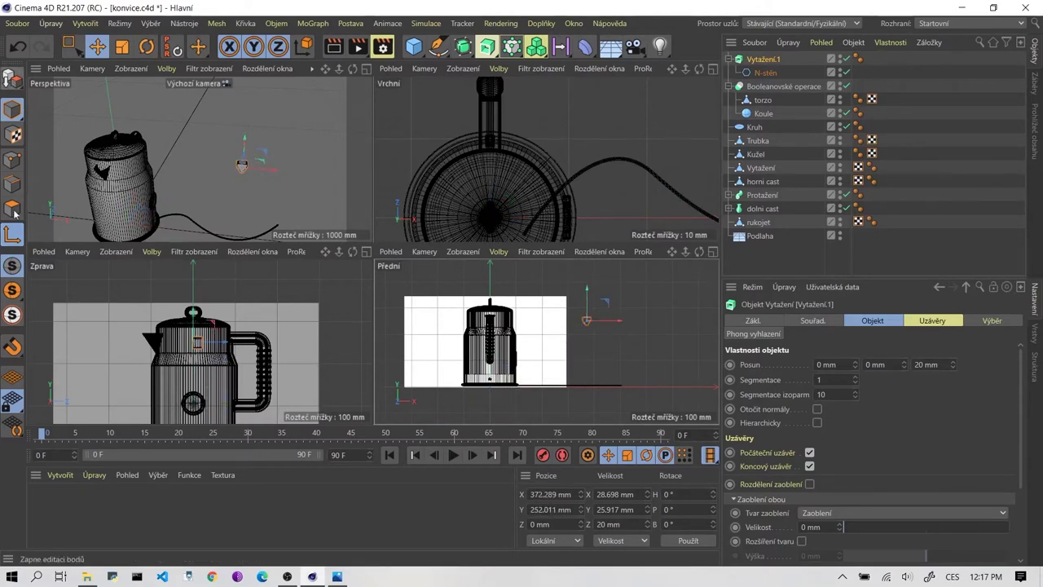
# Move Vytažení.1 onto the kettle body in the enlarged front view.
pyautogui.scroll(3, 568, 323)
pyautogui.middleClick(686, 332)
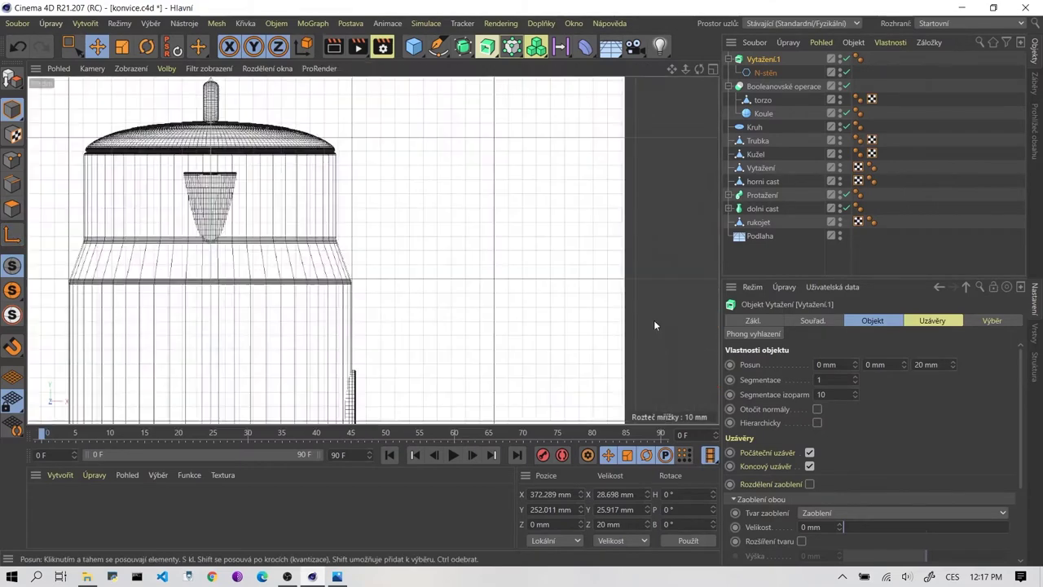
pyautogui.scroll(-2, 251, 238)
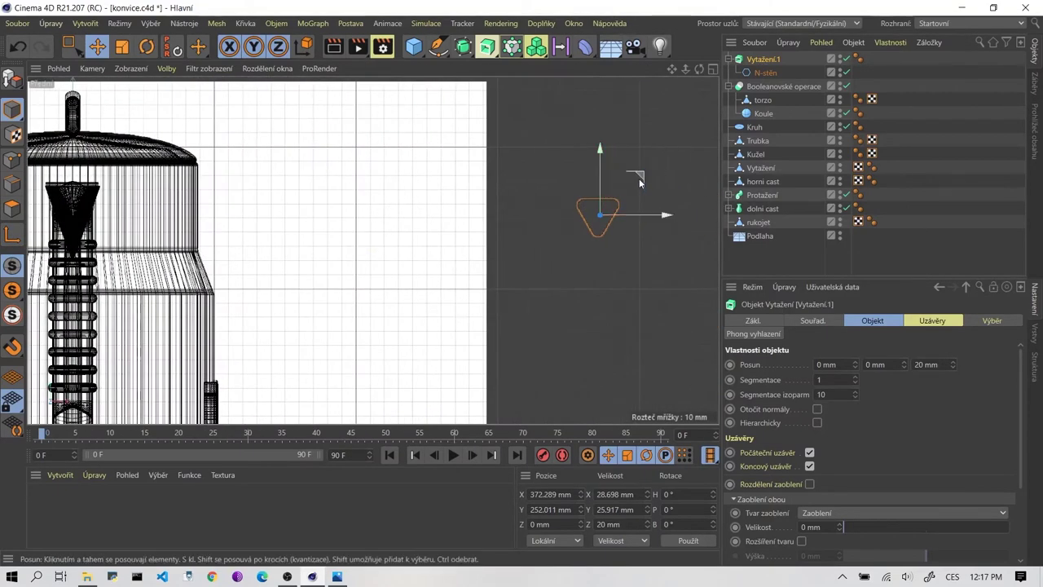
pyautogui.moveTo(635, 178); pyautogui.dragTo(112, 165)
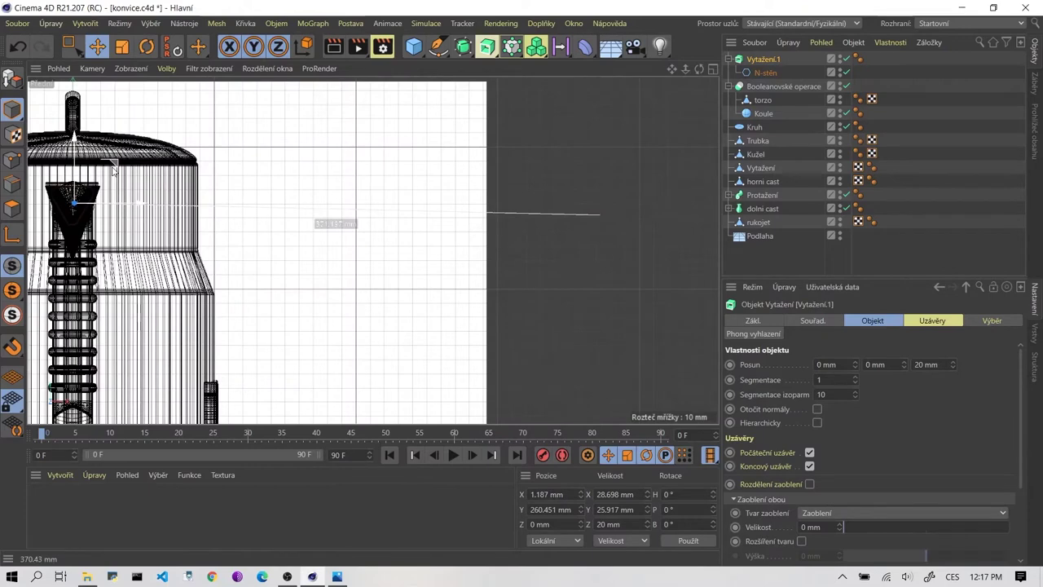
pyautogui.middleClick(113, 168)
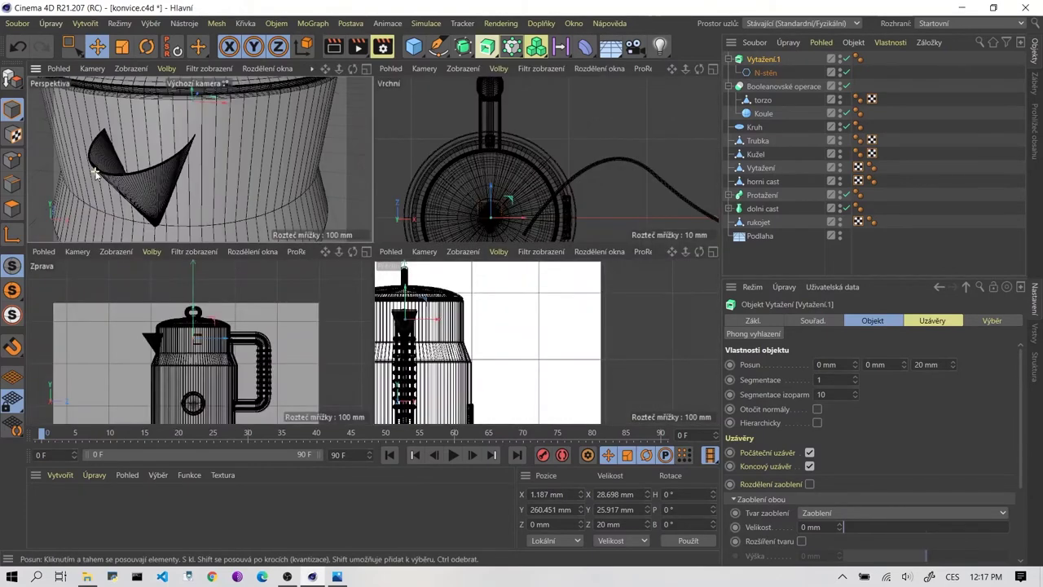
# Push the triangle forward onto the kettle surface, to Y 259.866 mm, Z −89.698 mm.
pyautogui.keyDown('alt'); pyautogui.moveTo(95, 171); pyautogui.dragTo(206, 110); pyautogui.keyUp('alt')
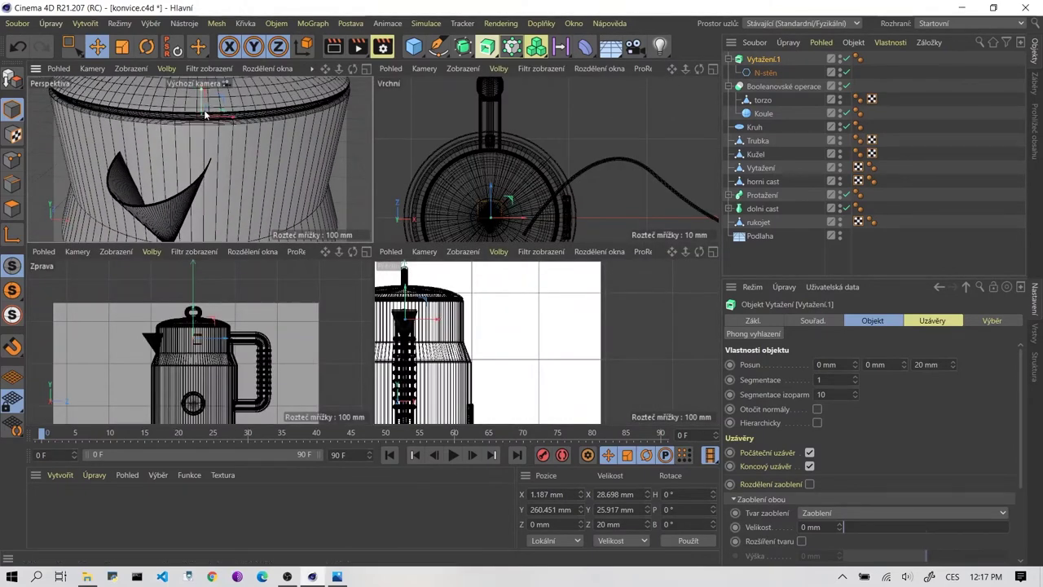
pyautogui.scroll(-3, 203, 112)
pyautogui.scroll(-3, 235, 137)
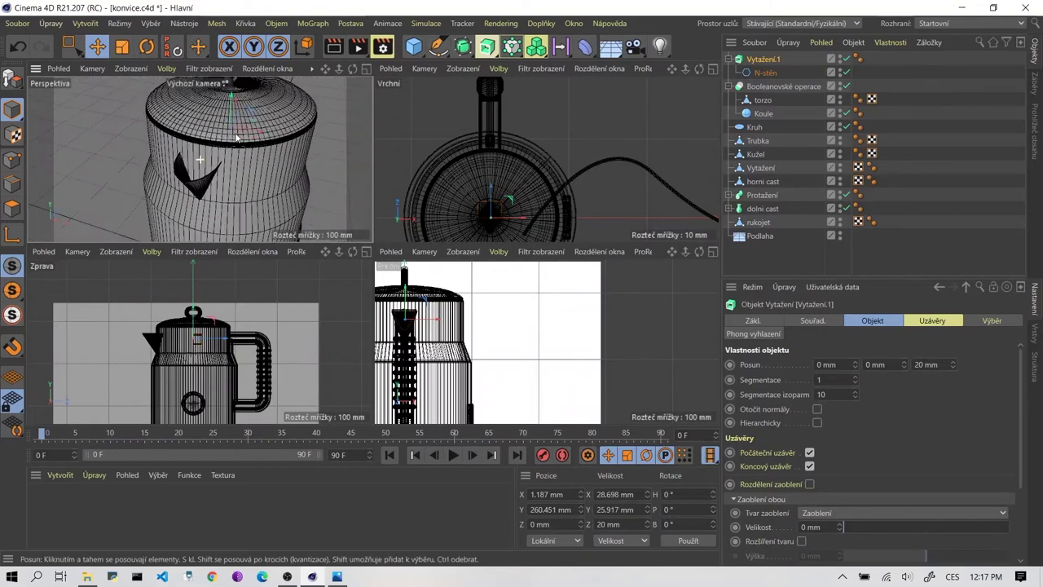
pyautogui.moveTo(239, 115)
pyautogui.mouseDown()
pyautogui.moveTo(215, 177)
pyautogui.moveTo(240, 167)
pyautogui.mouseUp()
pyautogui.scroll(5, 227, 153)
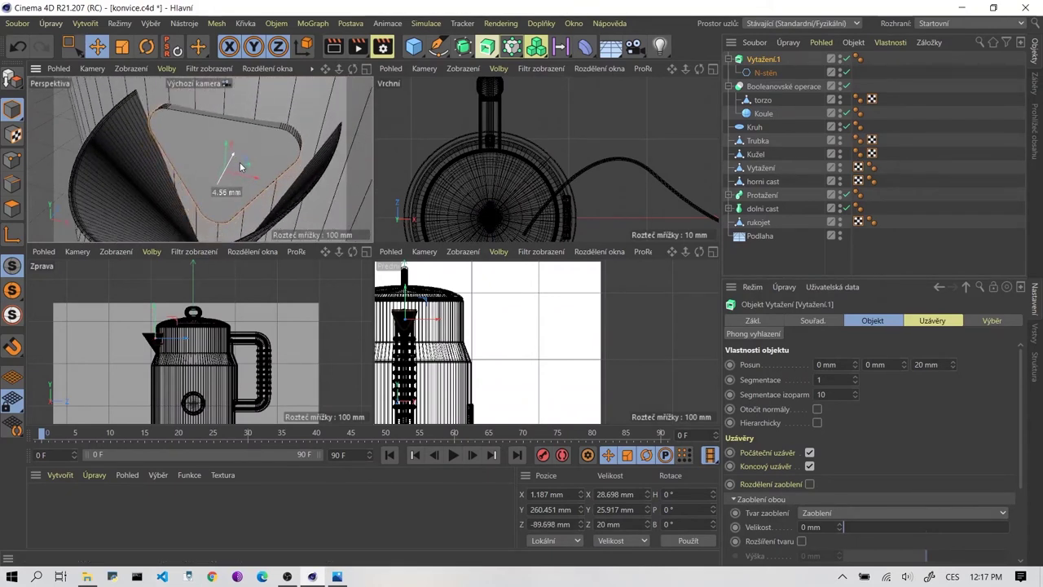
pyautogui.scroll(3, 525, 157)
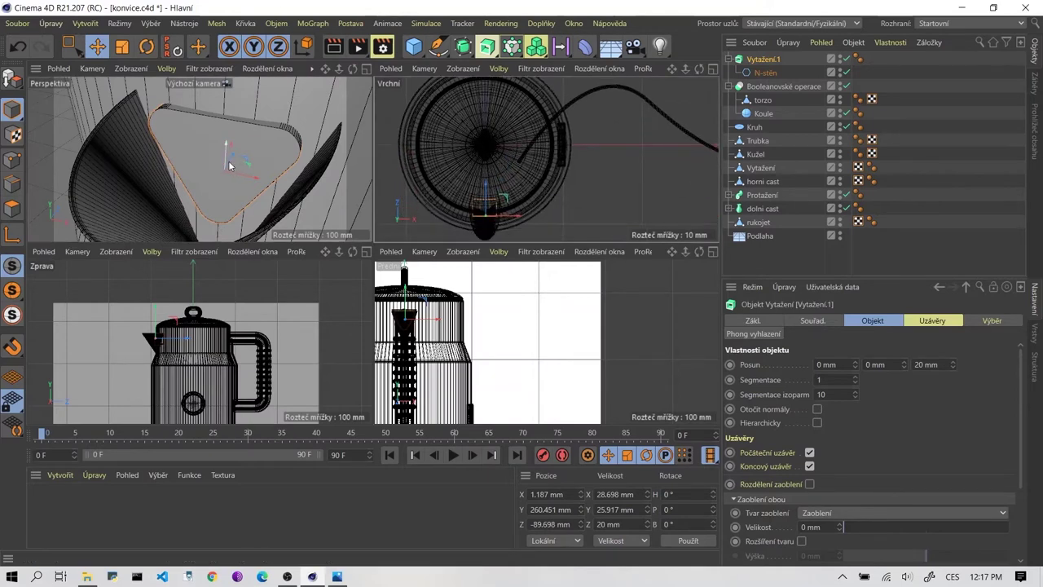
pyautogui.moveTo(229, 167); pyautogui.dragTo(229, 168)
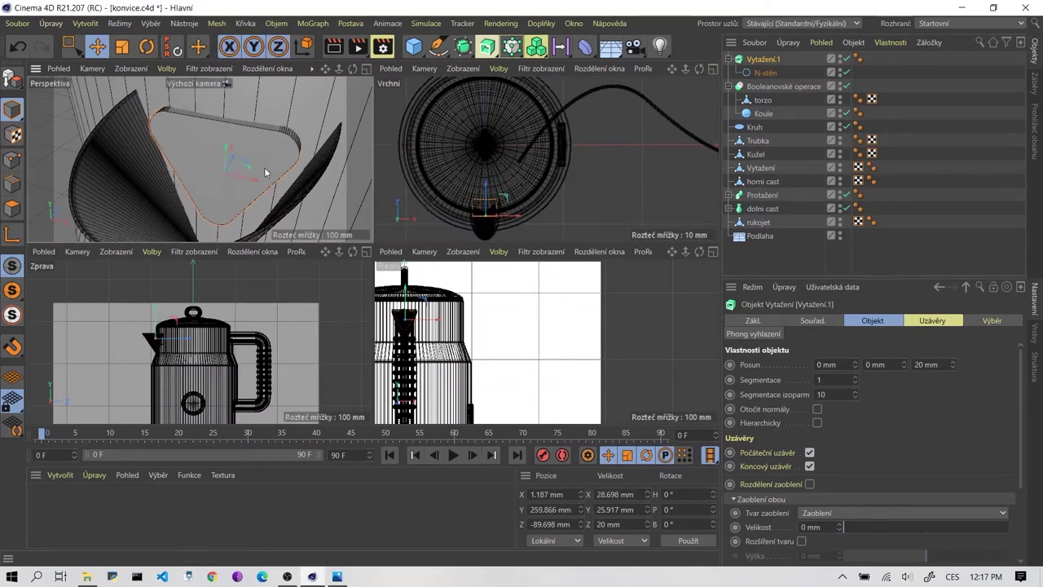
# Nest Vytažení.1 under Koule, scale it to about 130%, and select it.
pyautogui.click(729, 59)
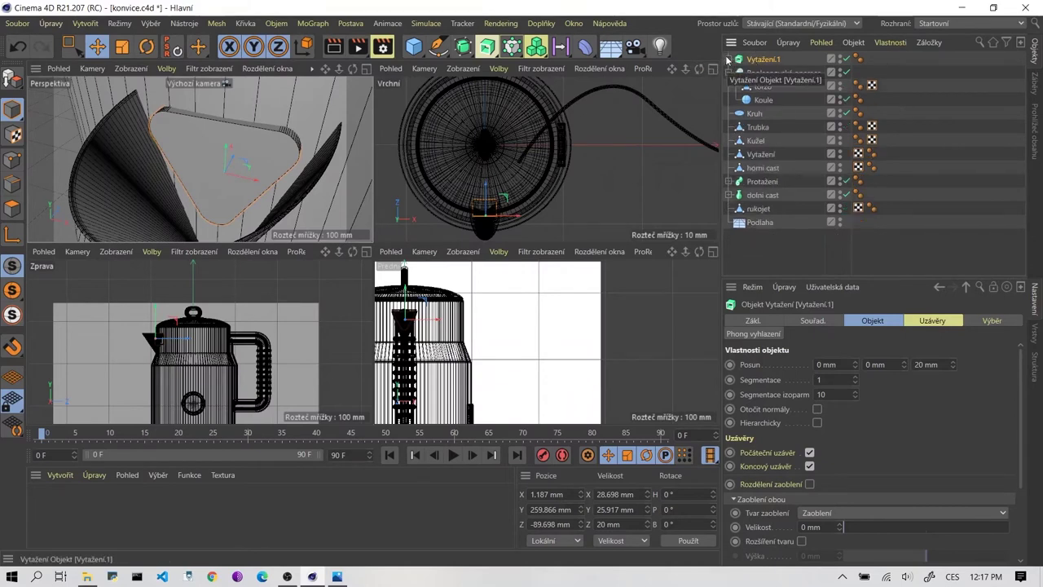
pyautogui.moveTo(759, 103); pyautogui.dragTo(766, 102)
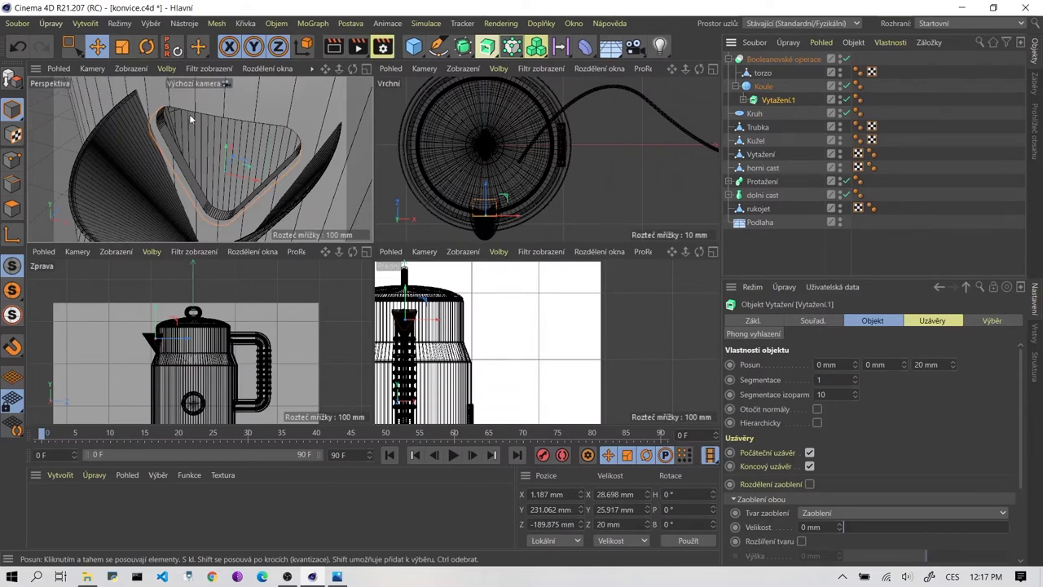
pyautogui.press('t')
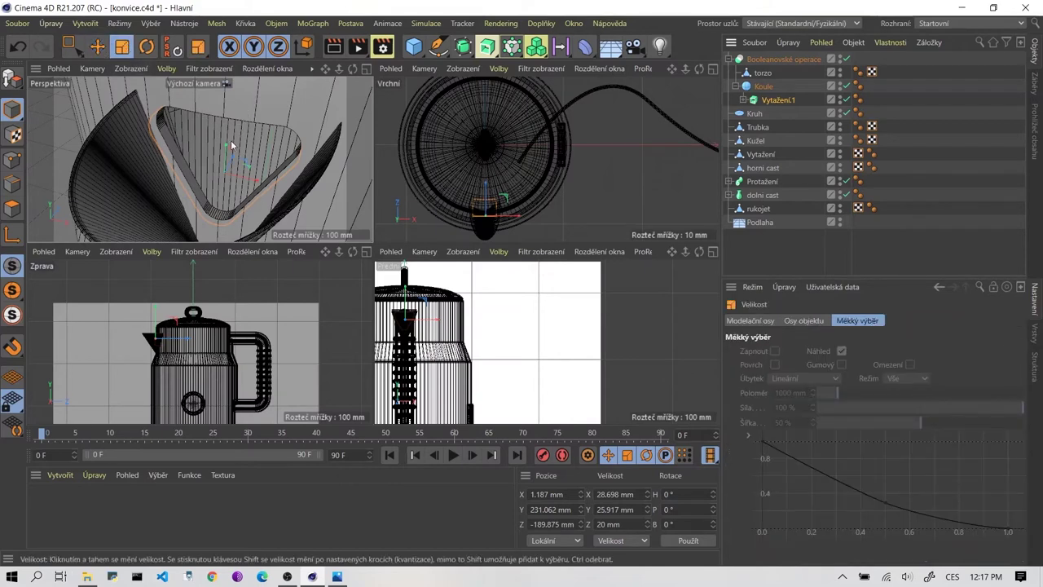
pyautogui.moveTo(231, 145); pyautogui.dragTo(221, 145)
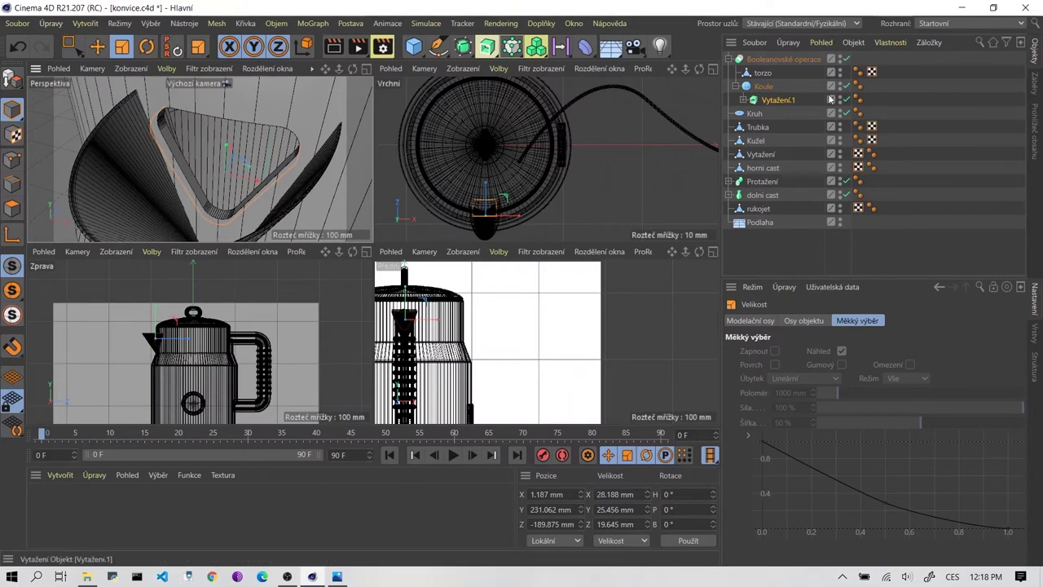
pyautogui.click(794, 99)
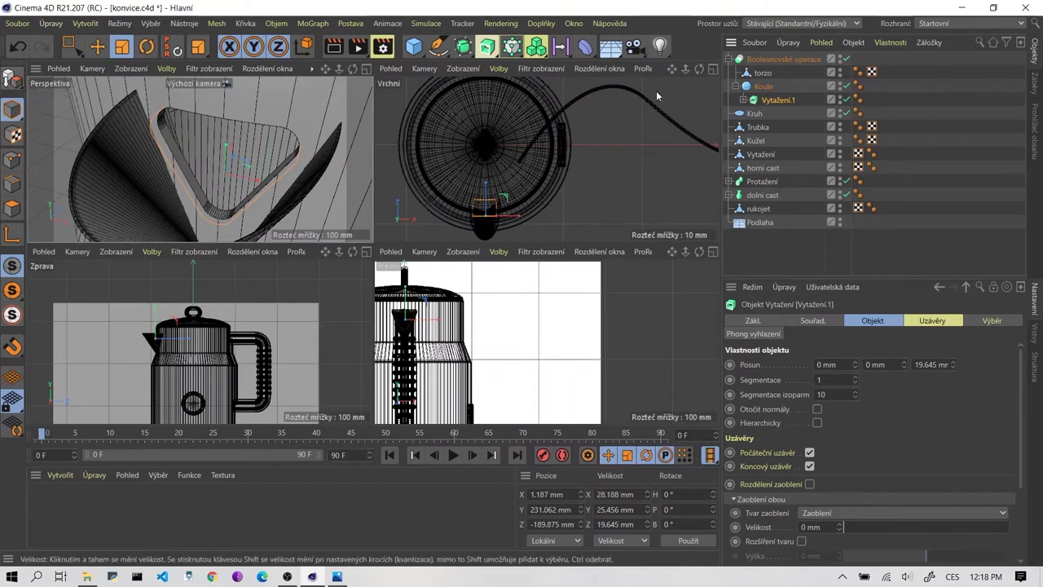
# Make Vytažení.1 editable and delete its selection tags.
pyautogui.click(14, 84)
pyautogui.click(888, 99)
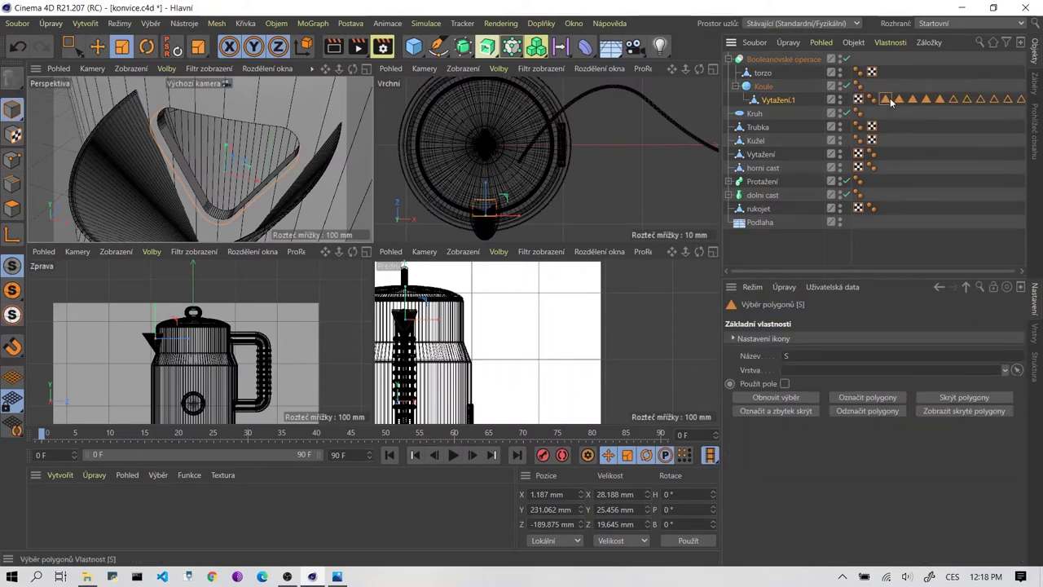
pyautogui.keyDown('shift'); pyautogui.click(1021, 99); pyautogui.keyUp('shift')
pyautogui.press('Delete')
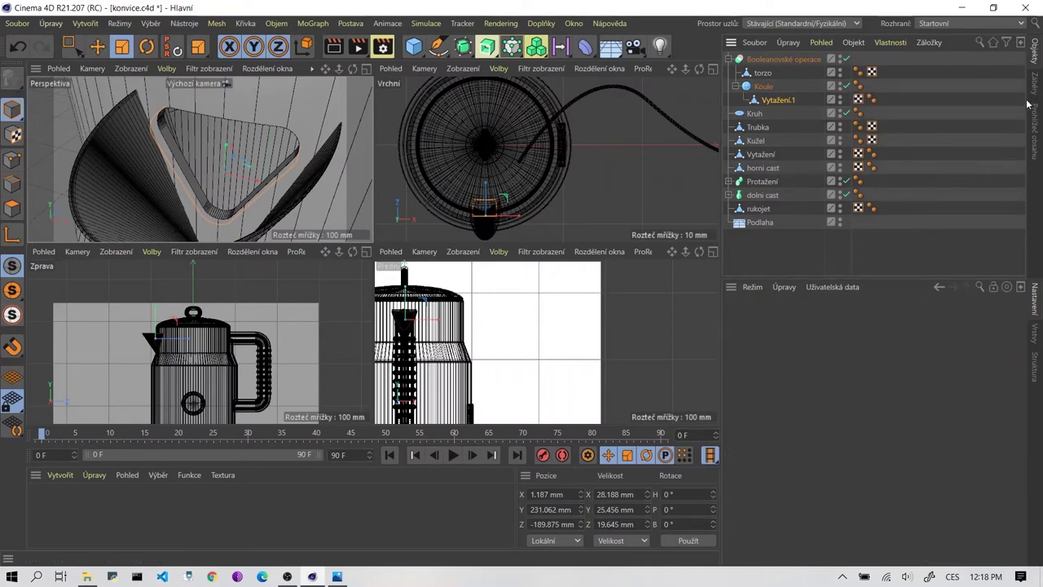
# Stretch the piece along Y only to 22.831 × 26.937 mm and orbit to check the notch.
pyautogui.press('x')
pyautogui.press('z')
pyautogui.moveTo(226, 146); pyautogui.dragTo(222, 134)
pyautogui.press('x')
pyautogui.press('z')
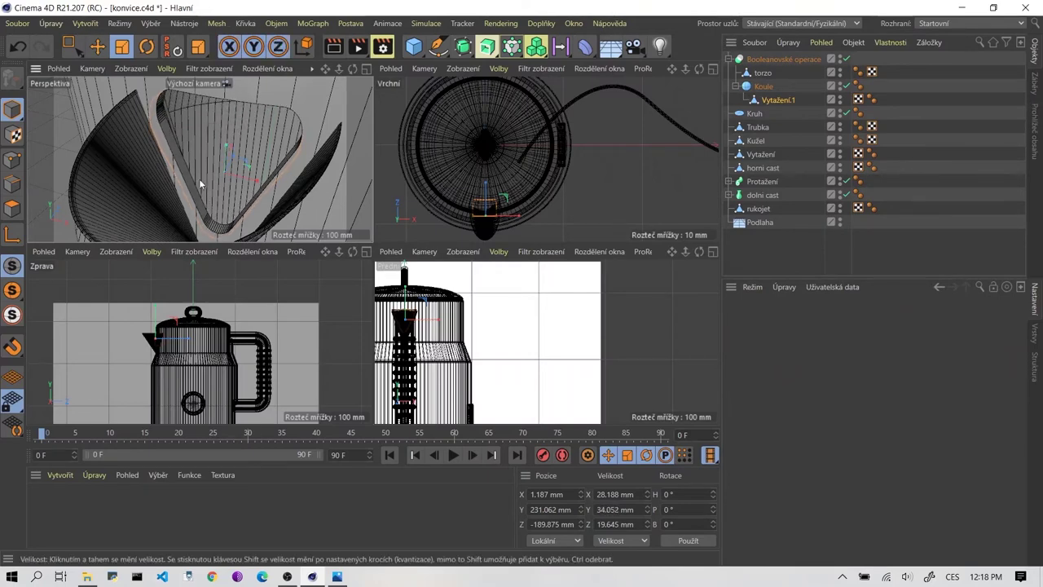
pyautogui.scroll(2, 219, 186)
pyautogui.scroll(2, 221, 186)
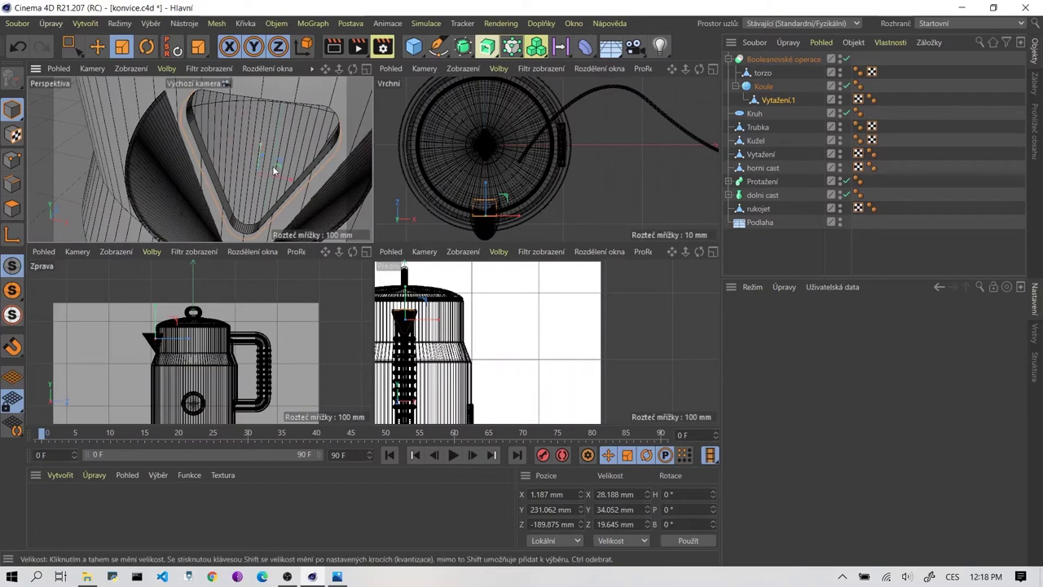
pyautogui.moveTo(274, 169)
pyautogui.keyDown('alt'); pyautogui.mouseDown()
pyautogui.moveTo(258, 156)
pyautogui.moveTo(303, 173)
pyautogui.moveTo(158, 132)
pyautogui.mouseUp(); pyautogui.keyUp('alt')
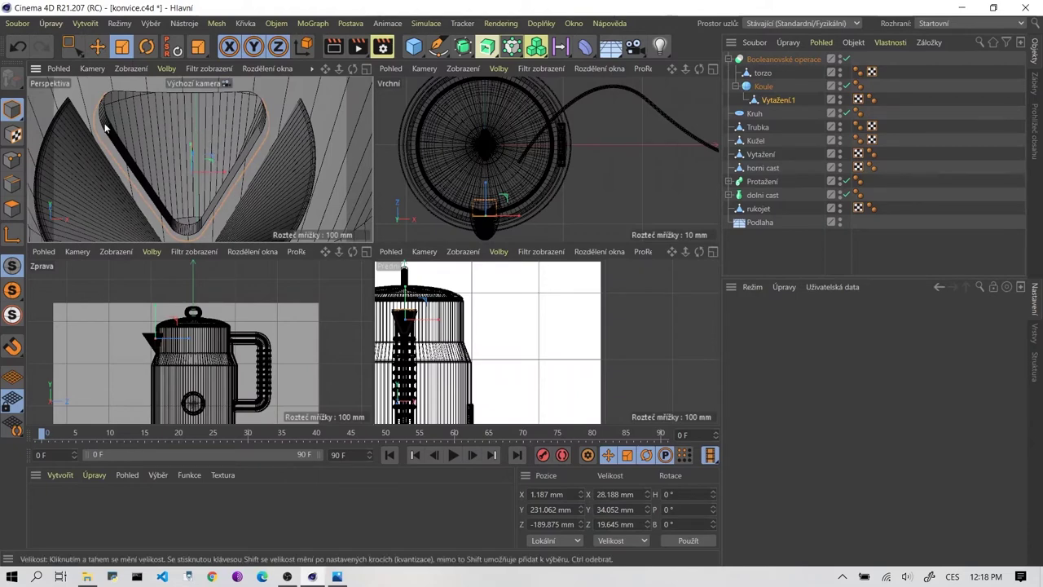
pyautogui.moveTo(176, 120)
pyautogui.keyDown('alt'); pyautogui.mouseDown()
pyautogui.moveTo(210, 166)
pyautogui.moveTo(184, 153)
pyautogui.moveTo(50, 136)
pyautogui.moveTo(57, 111)
pyautogui.moveTo(233, 103)
pyautogui.moveTo(226, 144)
pyautogui.moveTo(196, 147)
pyautogui.moveTo(215, 151)
pyautogui.moveTo(205, 150)
pyautogui.moveTo(201, 178)
pyautogui.moveTo(95, 149)
pyautogui.moveTo(118, 152)
pyautogui.mouseUp(); pyautogui.keyUp('alt')
pyautogui.press('e')
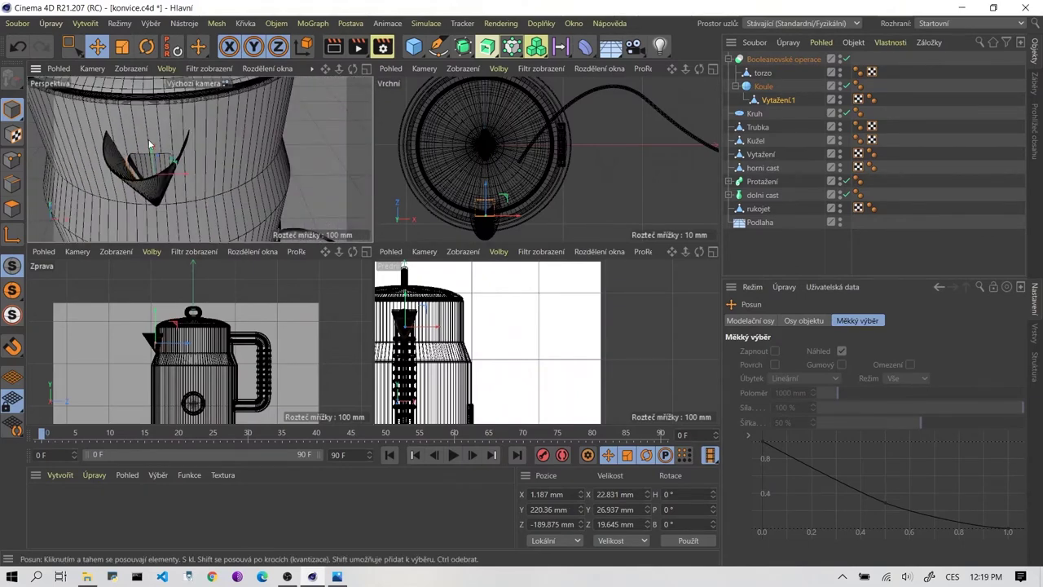
# Hide the horni cast lid from the viewports.
pyautogui.moveTo(170, 130)
pyautogui.keyDown('alt'); pyautogui.mouseDown()
pyautogui.moveTo(230, 188)
pyautogui.moveTo(337, 198)
pyautogui.moveTo(198, 191)
pyautogui.moveTo(212, 156)
pyautogui.mouseUp(); pyautogui.keyUp('alt')
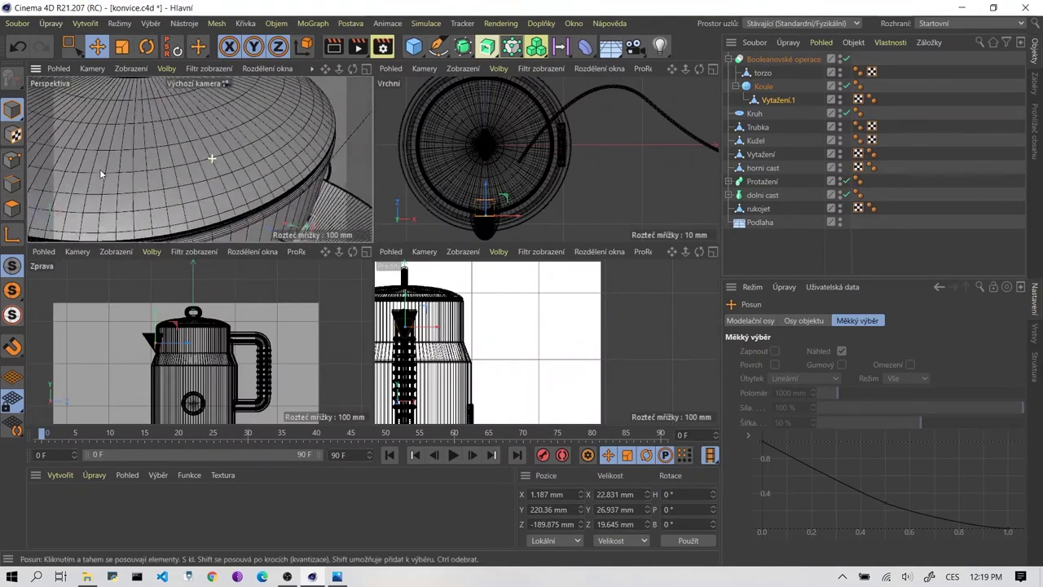
pyautogui.scroll(3, 264, 157)
pyautogui.scroll(3, 264, 173)
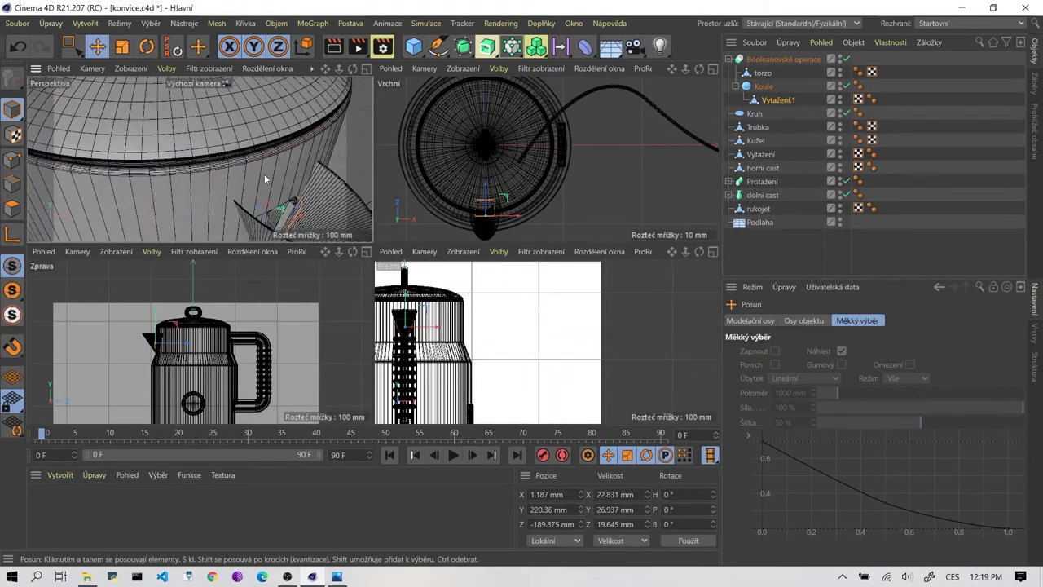
pyautogui.click(842, 168)
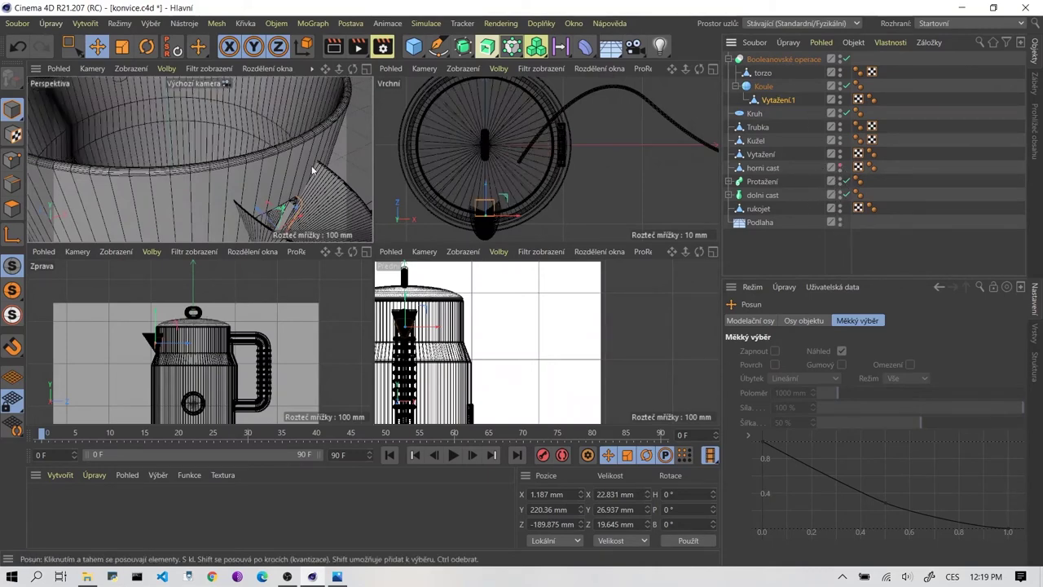
# Orbit around the pot to inspect the cone, handle, spout and triangular notch.
pyautogui.scroll(-2, 268, 162)
pyautogui.scroll(-2, 268, 162)
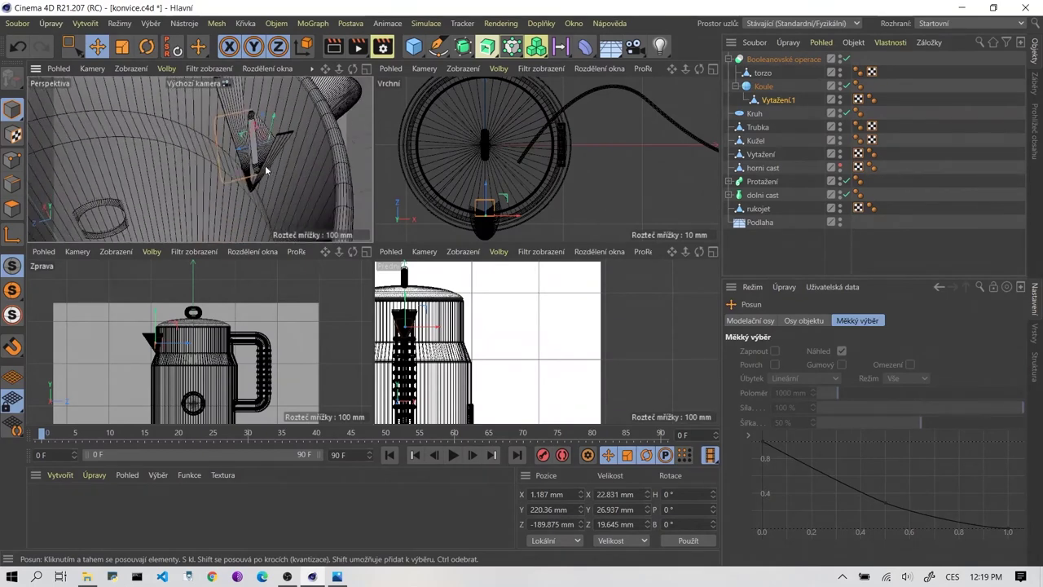
pyautogui.moveTo(268, 162)
pyautogui.keyDown('alt'); pyautogui.mouseDown()
pyautogui.moveTo(291, 158)
pyautogui.moveTo(98, 119)
pyautogui.mouseUp(); pyautogui.keyUp('alt')
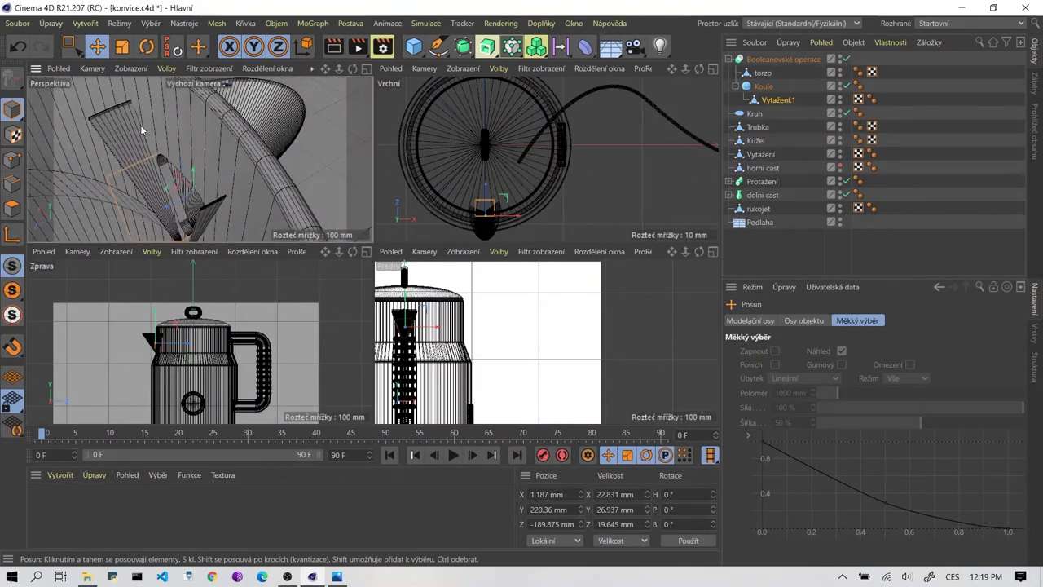
pyautogui.scroll(3, 141, 125)
pyautogui.scroll(3, 151, 136)
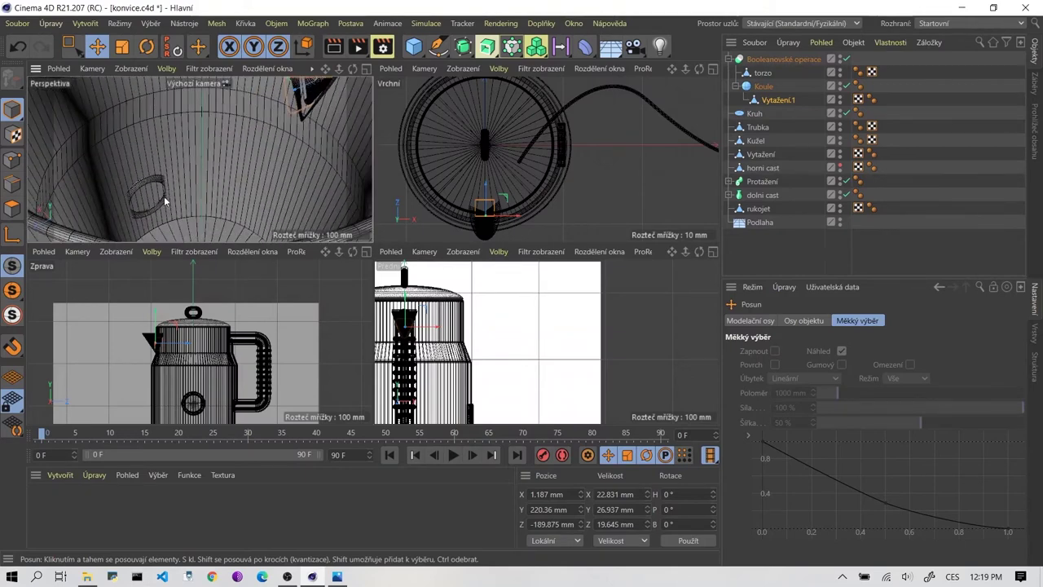
pyautogui.keyDown('alt'); pyautogui.moveTo(230, 101); pyautogui.dragTo(193, 164); pyautogui.keyUp('alt')
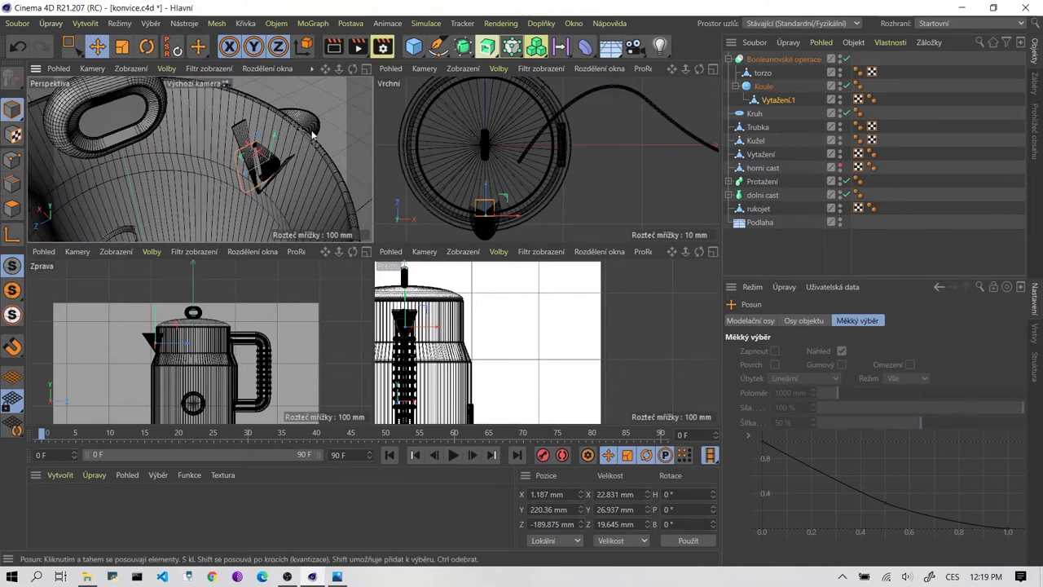
pyautogui.moveTo(265, 169)
pyautogui.keyDown('alt'); pyautogui.mouseDown()
pyautogui.moveTo(216, 145)
pyautogui.moveTo(85, 112)
pyautogui.moveTo(202, 126)
pyautogui.moveTo(107, 131)
pyautogui.moveTo(93, 146)
pyautogui.moveTo(242, 175)
pyautogui.moveTo(261, 127)
pyautogui.moveTo(221, 137)
pyautogui.moveTo(217, 198)
pyautogui.mouseUp(); pyautogui.keyUp('alt')
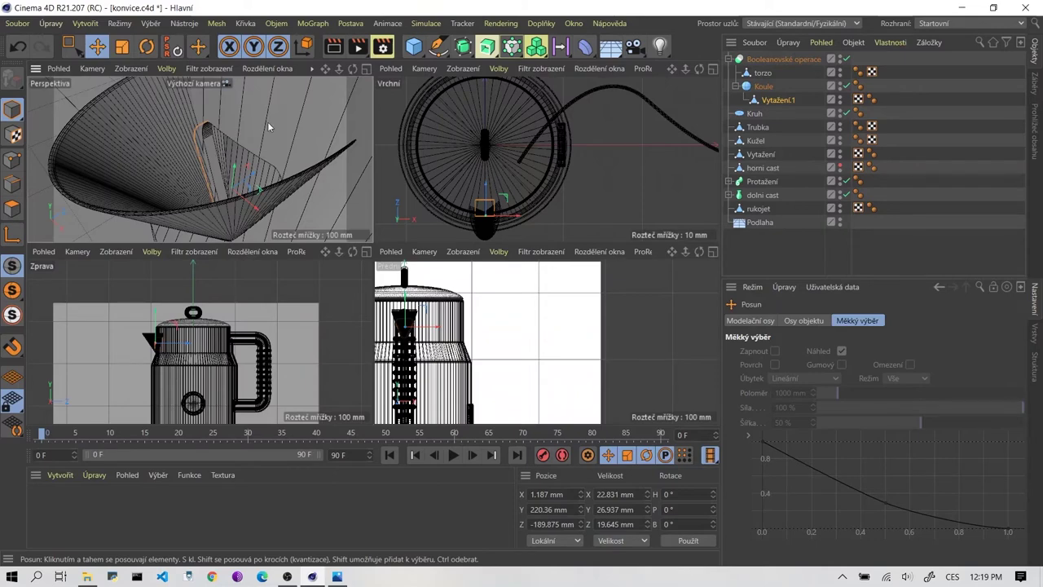
# Orbit and frame the view to inspect the kettle rim and spout.
pyautogui.moveTo(278, 126)
pyautogui.keyDown('alt'); pyautogui.mouseDown()
pyautogui.moveTo(179, 153)
pyautogui.moveTo(217, 116)
pyautogui.mouseUp(); pyautogui.keyUp('alt')
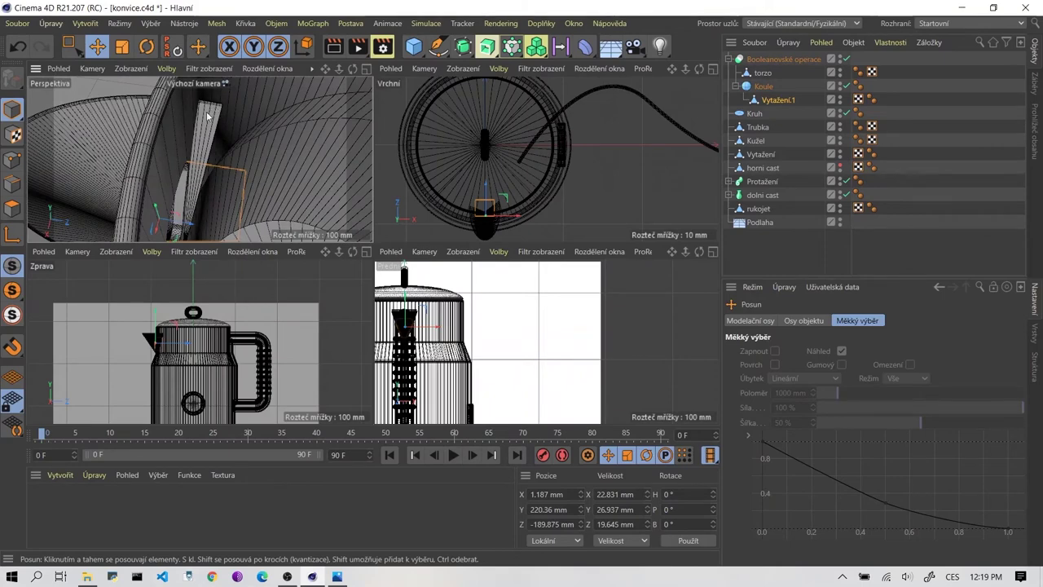
pyautogui.moveTo(313, 154)
pyautogui.keyDown('alt'); pyautogui.mouseDown()
pyautogui.moveTo(292, 120)
pyautogui.moveTo(204, 143)
pyautogui.mouseUp(); pyautogui.keyUp('alt')
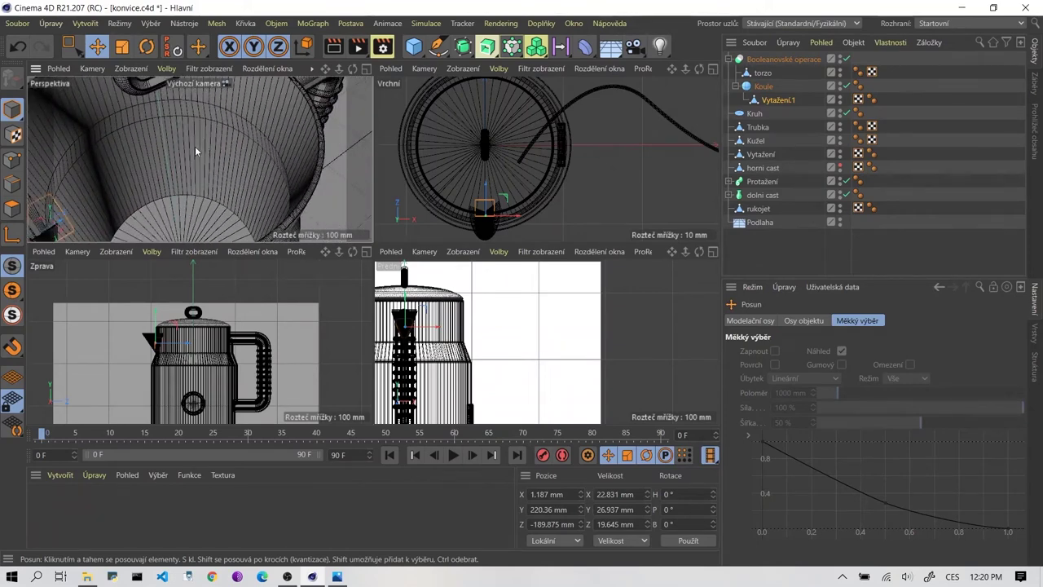
pyautogui.moveTo(142, 163)
pyautogui.keyDown('alt'); pyautogui.mouseDown()
pyautogui.moveTo(172, 142)
pyautogui.moveTo(159, 151)
pyautogui.mouseUp(); pyautogui.keyUp('alt')
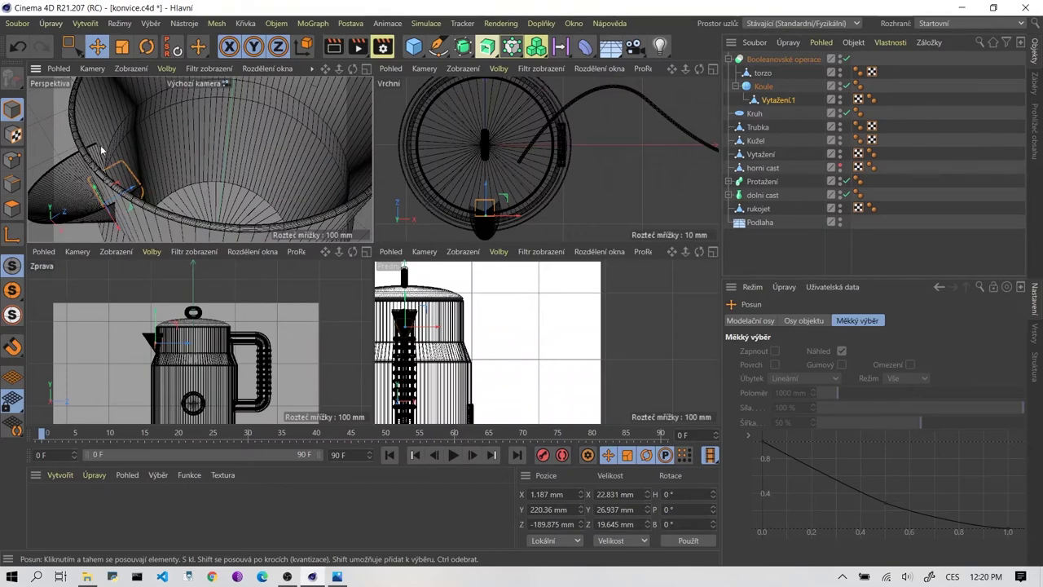
pyautogui.hotkey('ctrl', 'shift', 'z')
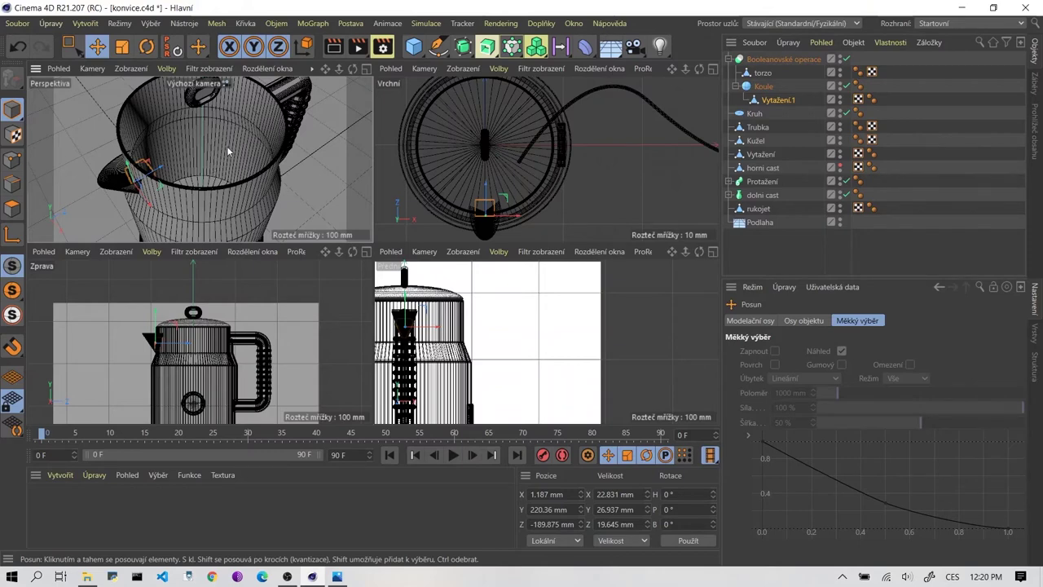
pyautogui.moveTo(178, 191)
pyautogui.keyDown('alt'); pyautogui.mouseDown()
pyautogui.moveTo(193, 202)
pyautogui.moveTo(169, 171)
pyautogui.mouseUp(); pyautogui.keyUp('alt')
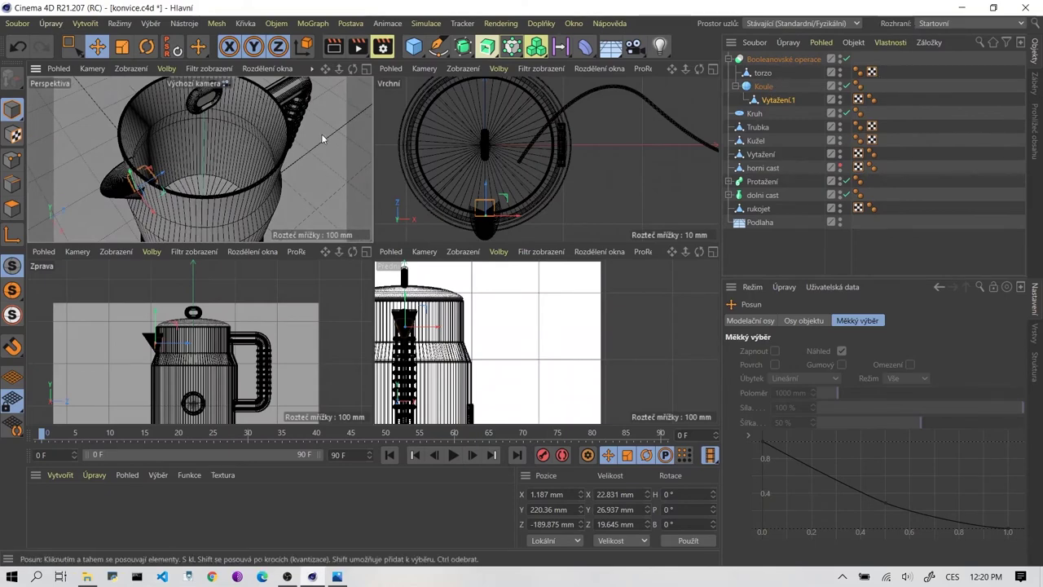
# Show the horni cast lid again and zoom in close to the spout wall.
pyautogui.click(840, 166)
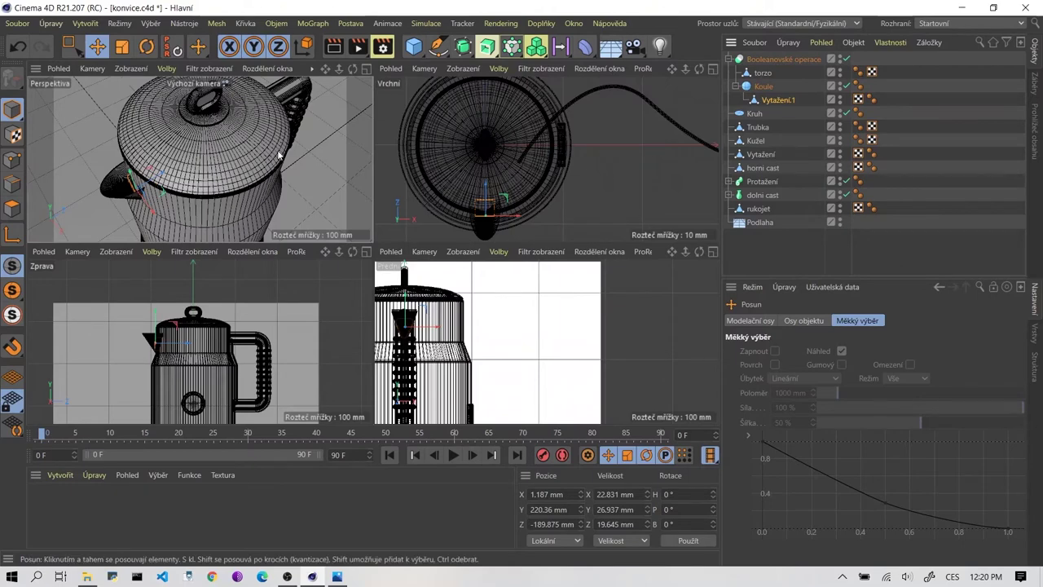
pyautogui.keyDown('alt'); pyautogui.moveTo(277, 155); pyautogui.dragTo(242, 186); pyautogui.keyUp('alt')
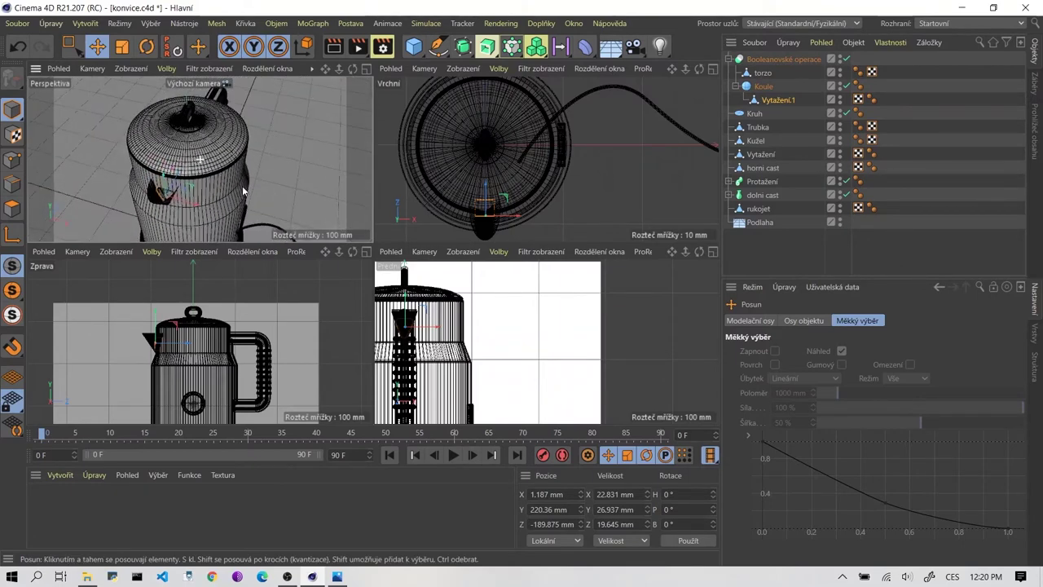
pyautogui.scroll(5, 242, 186)
pyautogui.scroll(5, 342, 143)
pyautogui.scroll(3, 380, 134)
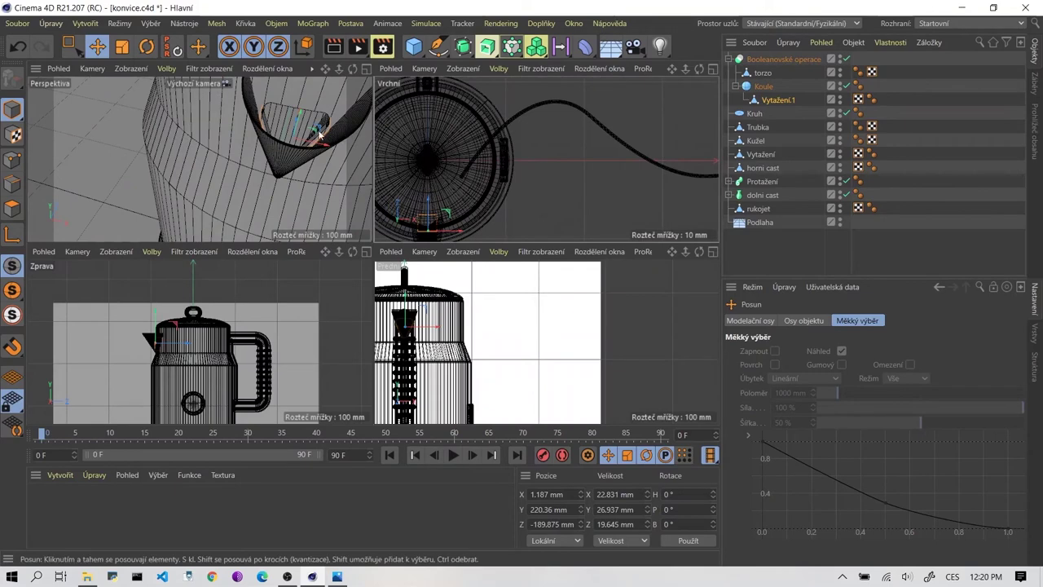
pyautogui.moveTo(320, 134)
pyautogui.keyDown('alt'); pyautogui.mouseDown()
pyautogui.moveTo(182, 153)
pyautogui.moveTo(155, 181)
pyautogui.moveTo(173, 173)
pyautogui.mouseUp(); pyautogui.keyUp('alt')
pyautogui.scroll(2, 180, 150)
pyautogui.scroll(3, 182, 152)
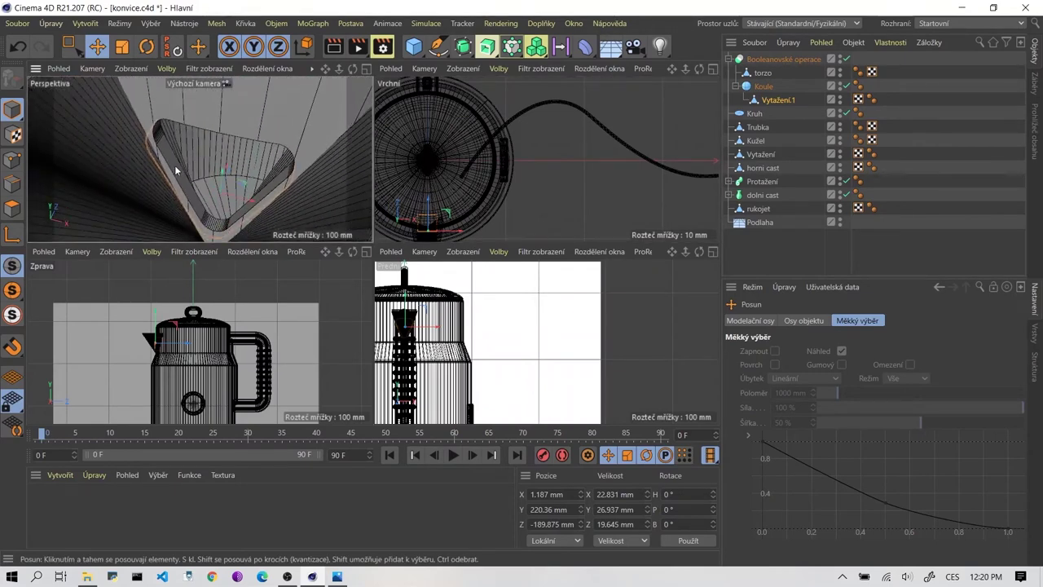
pyautogui.scroll(-5, 173, 171)
# Select the Podlaha floor and orbit and zoom around the kettle base.
pyautogui.click(177, 170)
pyautogui.keyDown('alt'); pyautogui.moveTo(178, 169); pyautogui.dragTo(142, 146); pyautogui.keyUp('alt')
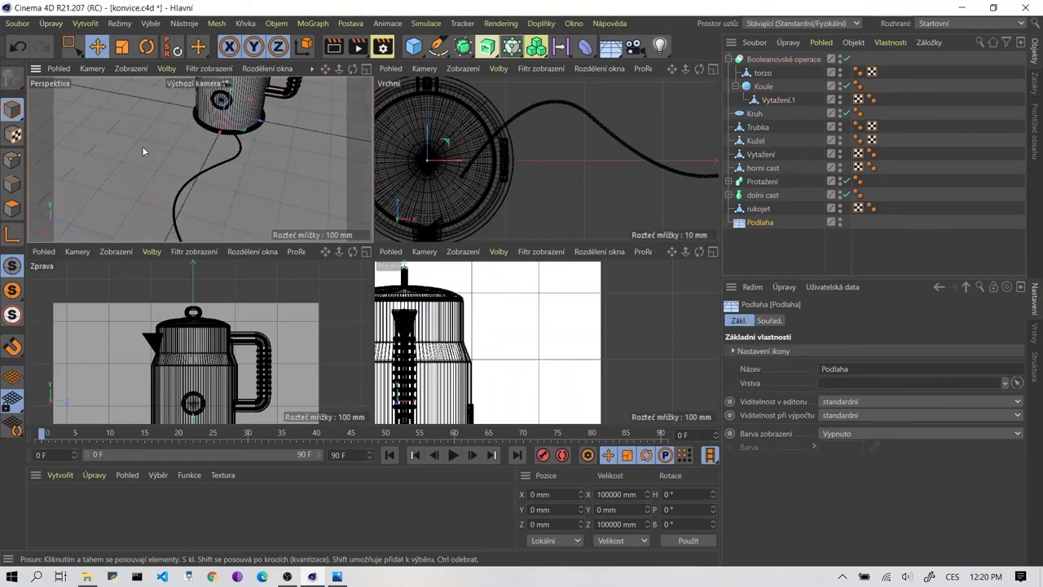
pyautogui.scroll(2, 141, 146)
pyautogui.scroll(2, 177, 165)
pyautogui.scroll(2, 179, 163)
pyautogui.scroll(1, 179, 163)
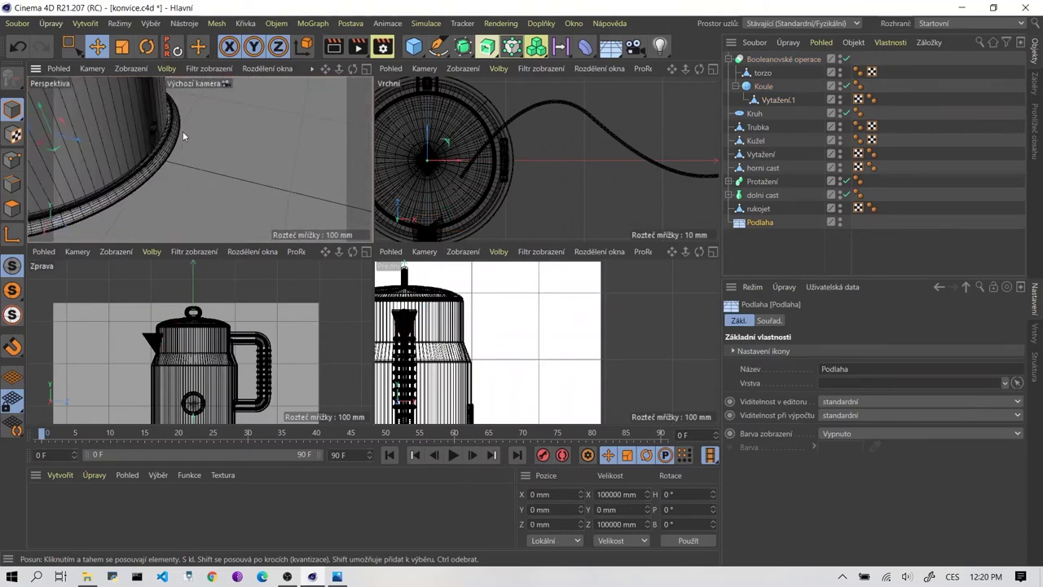
pyautogui.scroll(1, 179, 163)
pyautogui.keyDown('alt'); pyautogui.moveTo(179, 163); pyautogui.dragTo(122, 160); pyautogui.keyUp('alt')
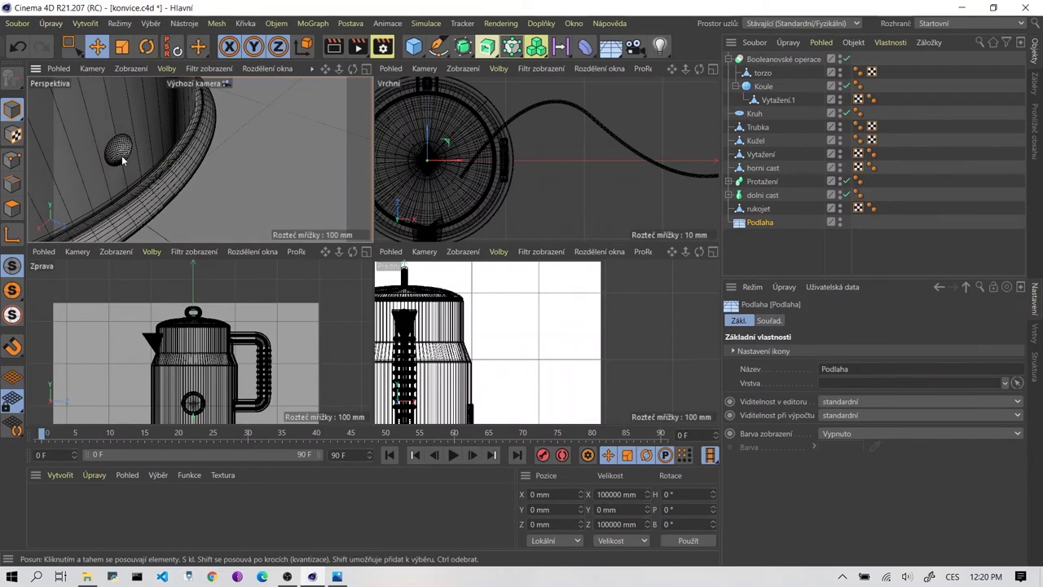
# Maximize the Perspective view and briefly check the kettle reference photo.
pyautogui.middleClick(233, 174)
pyautogui.keyDown('alt'); pyautogui.moveTo(233, 176); pyautogui.dragTo(320, 204); pyautogui.keyUp('alt')
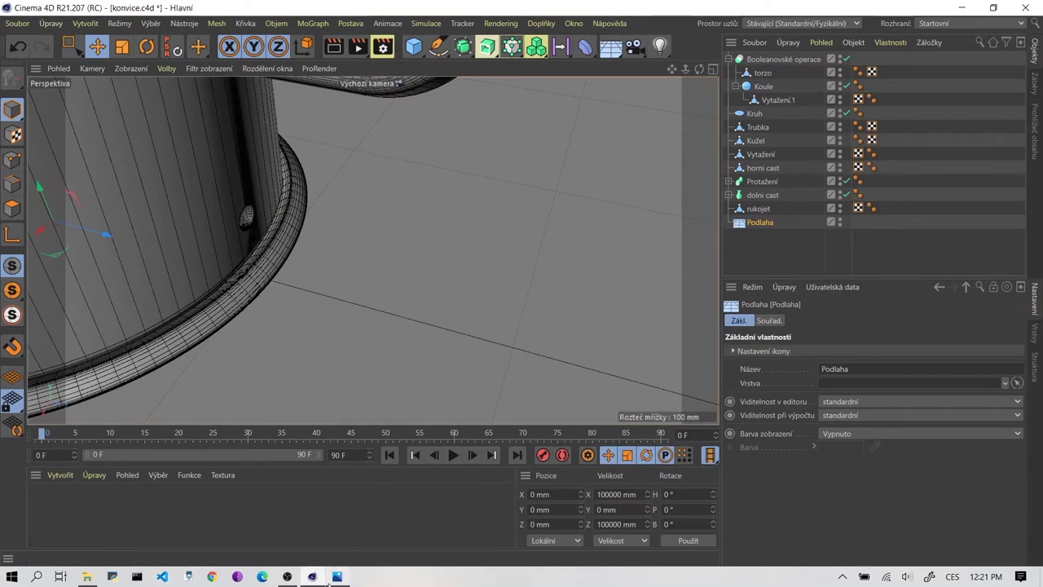
pyautogui.click(336, 576)
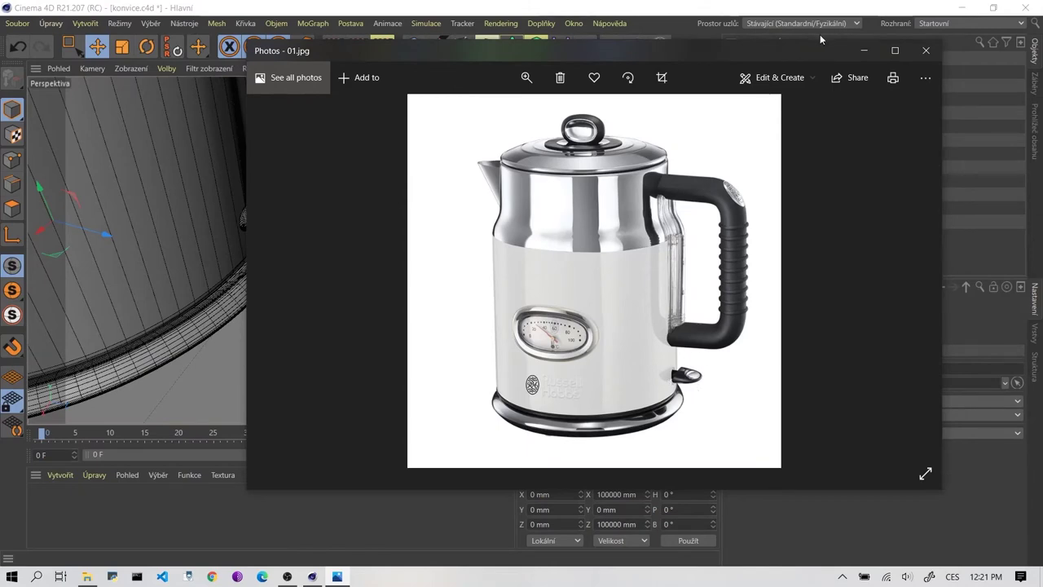
pyautogui.click(853, 49)
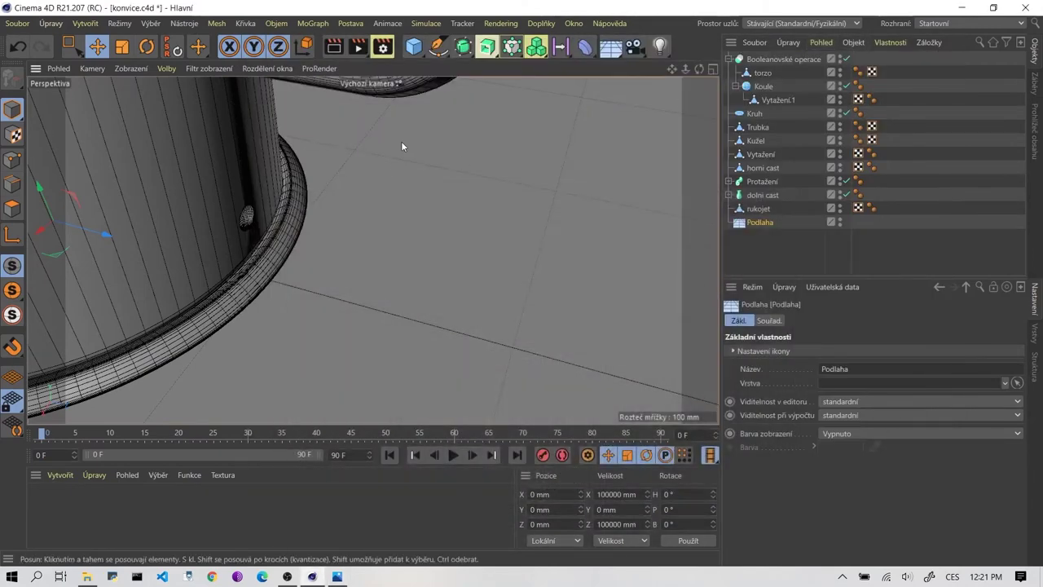
# Duplicate the Koule sphere and move the copy out beside the kettle.
pyautogui.keyDown('alt'); pyautogui.moveTo(317, 122); pyautogui.dragTo(231, 119); pyautogui.keyUp('alt')
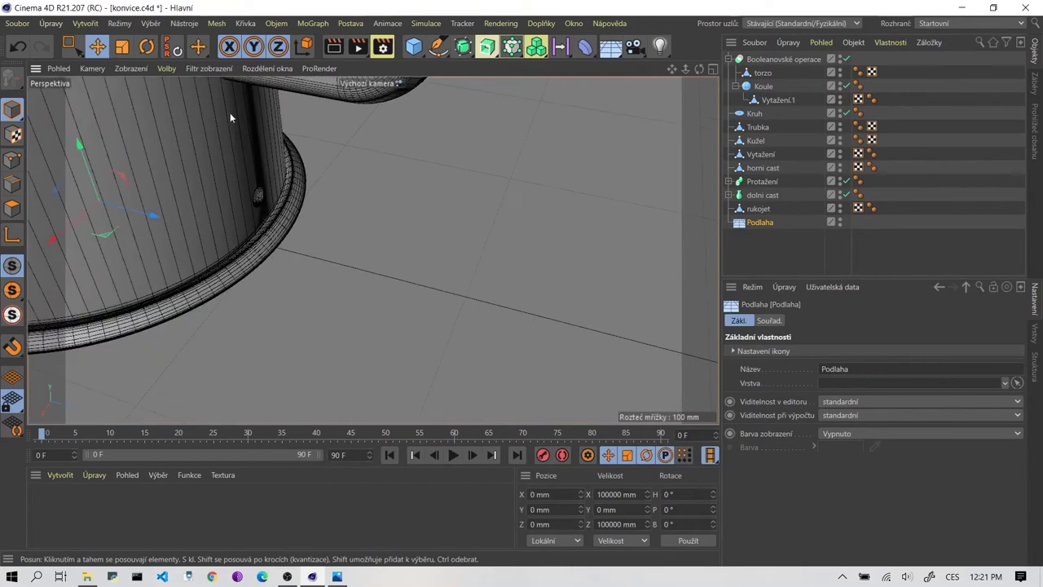
pyautogui.click(414, 47)
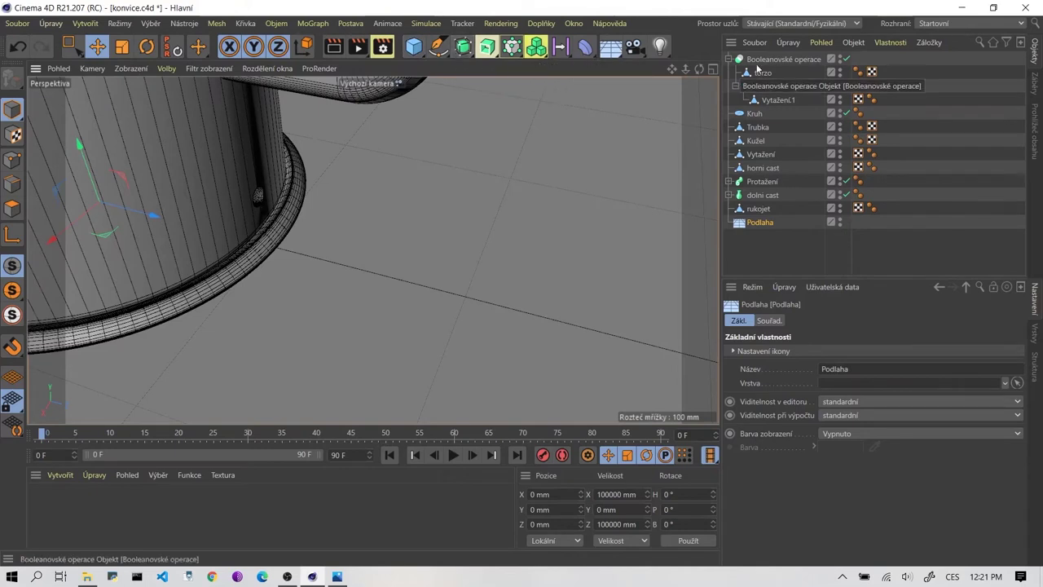
pyautogui.click(772, 86)
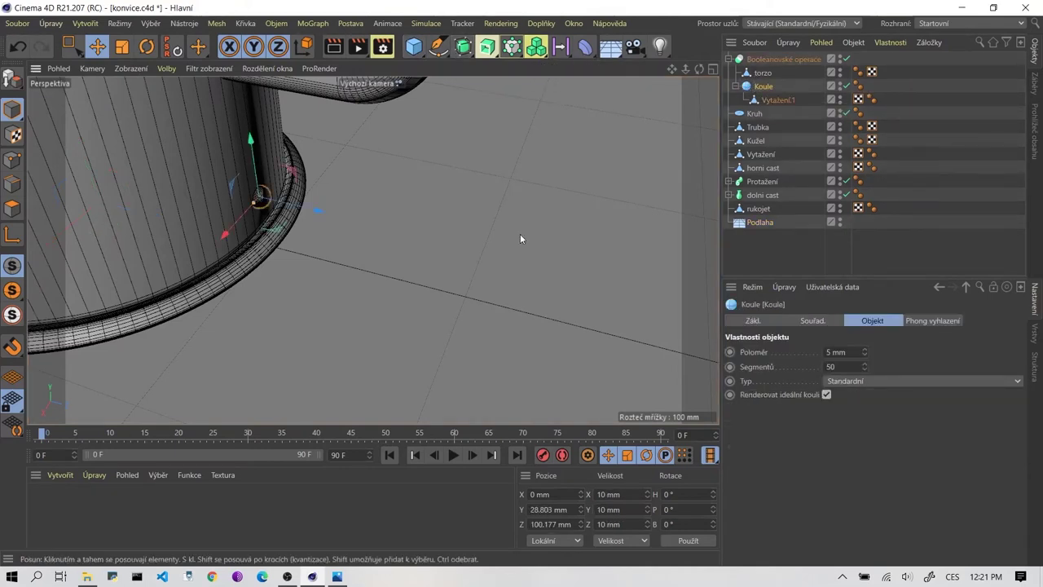
pyautogui.hotkey('ctrl', 'c')
pyautogui.hotkey('ctrl', 'v')
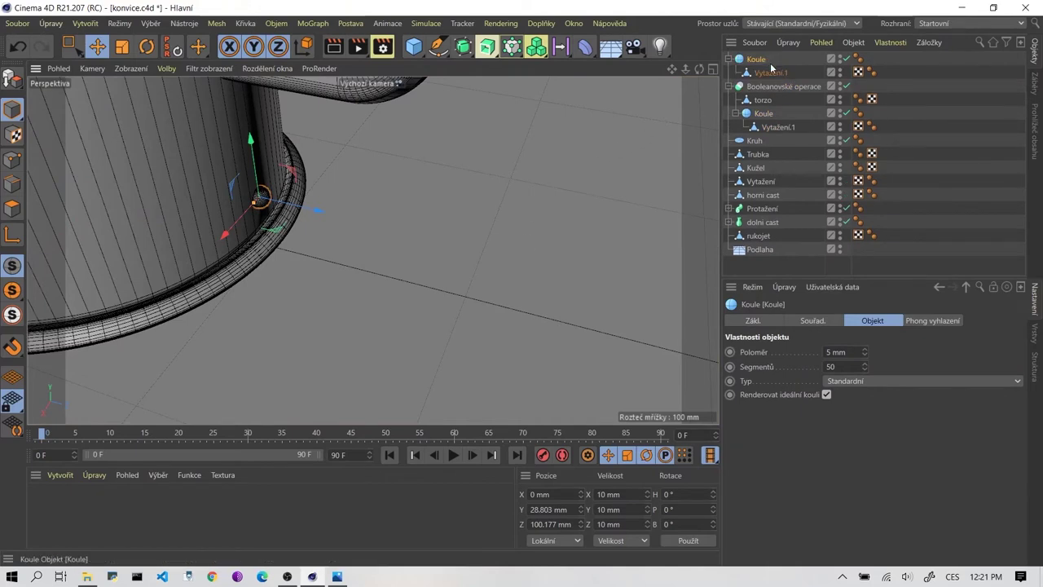
pyautogui.moveTo(318, 211); pyautogui.dragTo(432, 240)
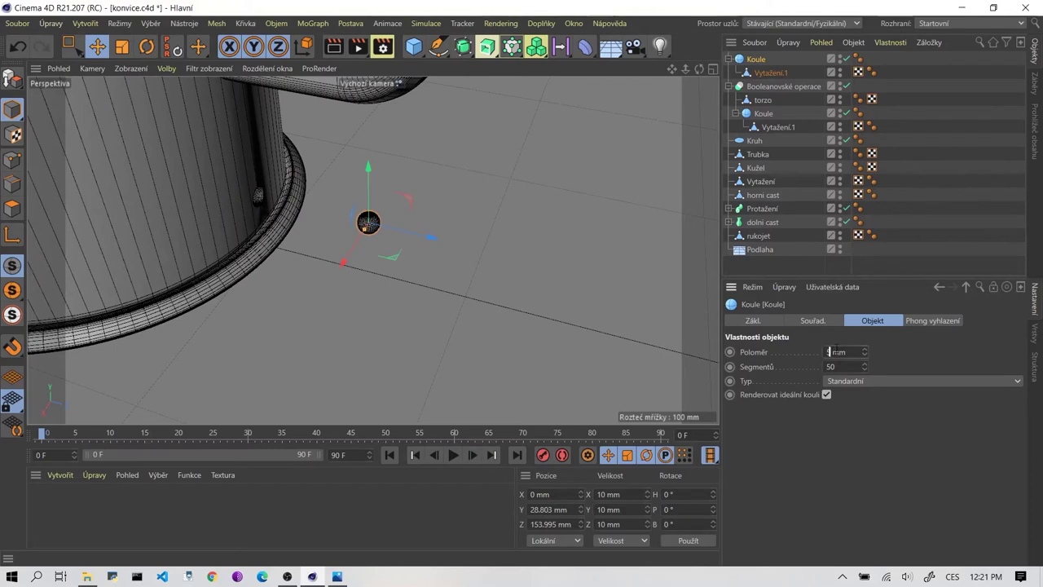
# Set the copied sphere's radius to 10 mm.
pyautogui.write('0')
pyautogui.press('BackSpace')
pyautogui.press('BackSpace')
pyautogui.write('10')
pyautogui.press('Return')
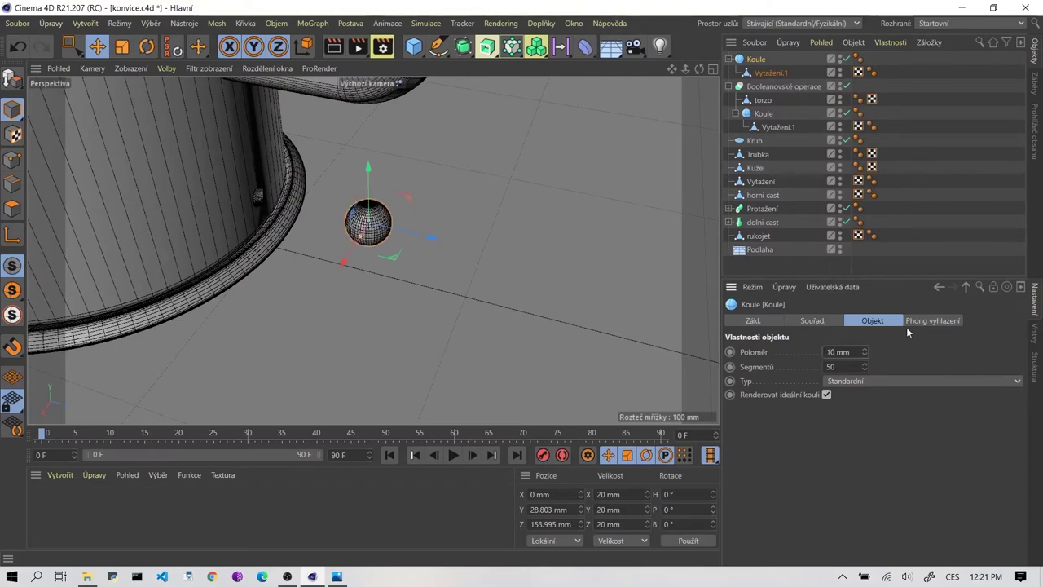
# Scale the new sphere up to about 27 mm across.
pyautogui.click(447, 202)
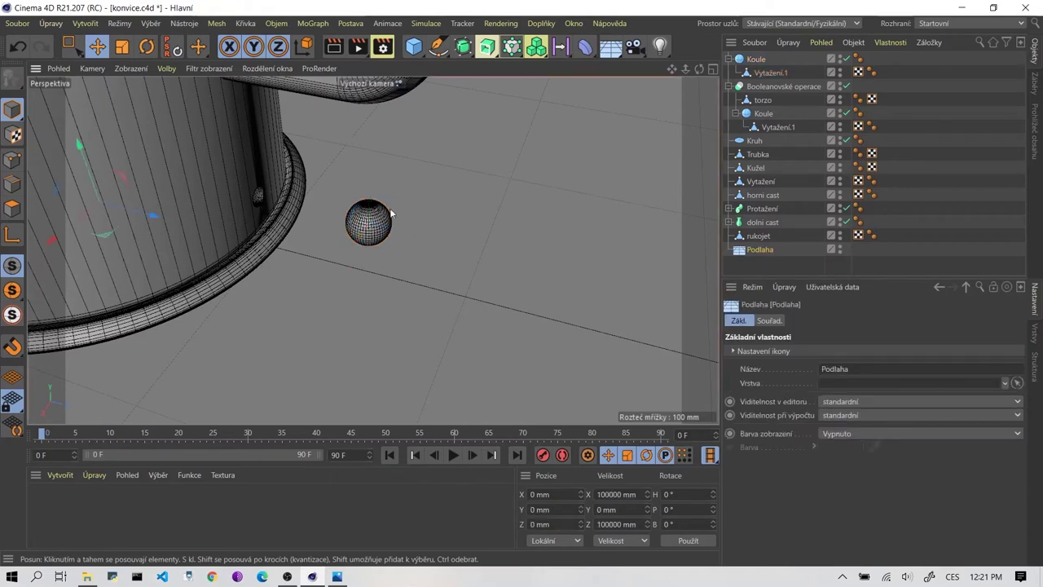
pyautogui.click(372, 228)
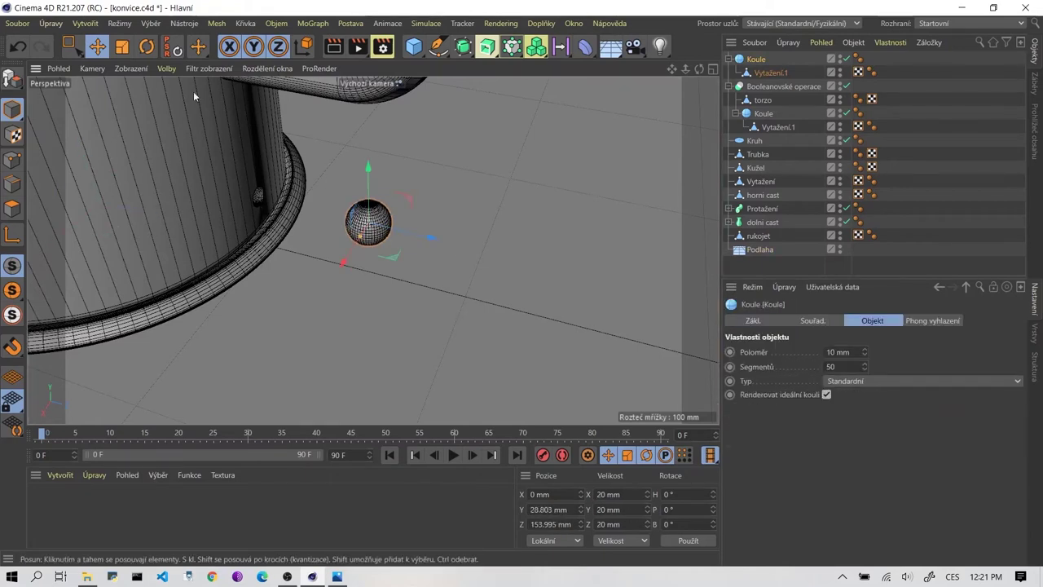
pyautogui.press('t')
pyautogui.moveTo(367, 167); pyautogui.dragTo(366, 167)
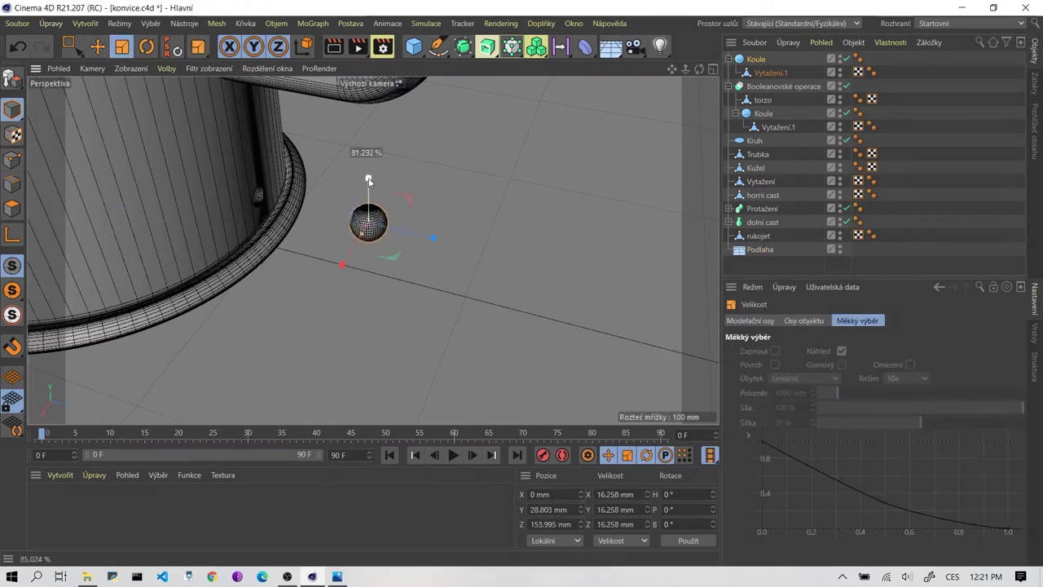
pyautogui.scroll(3, 366, 167)
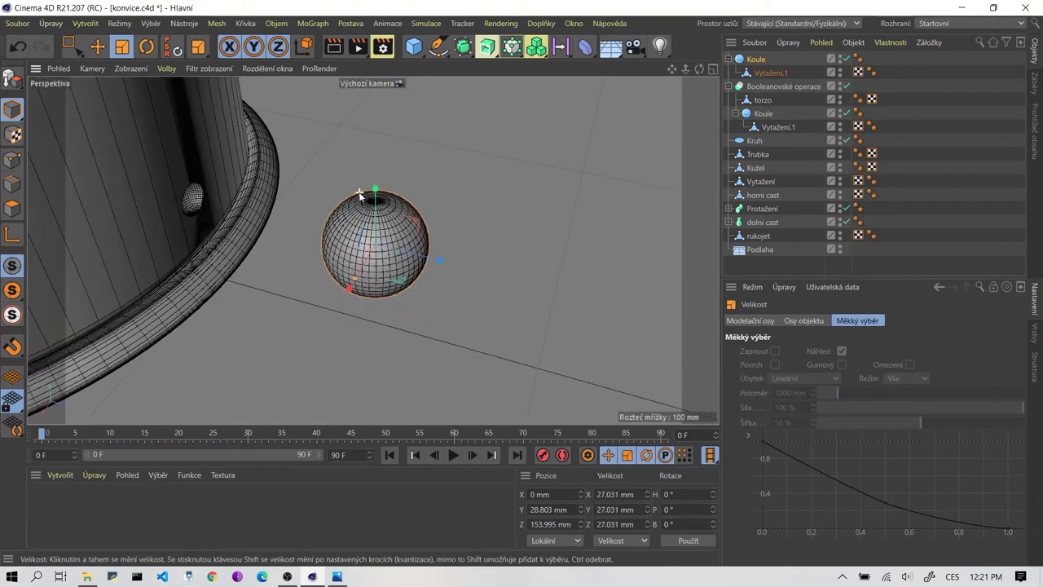
pyautogui.moveTo(374, 190); pyautogui.dragTo(379, 183)
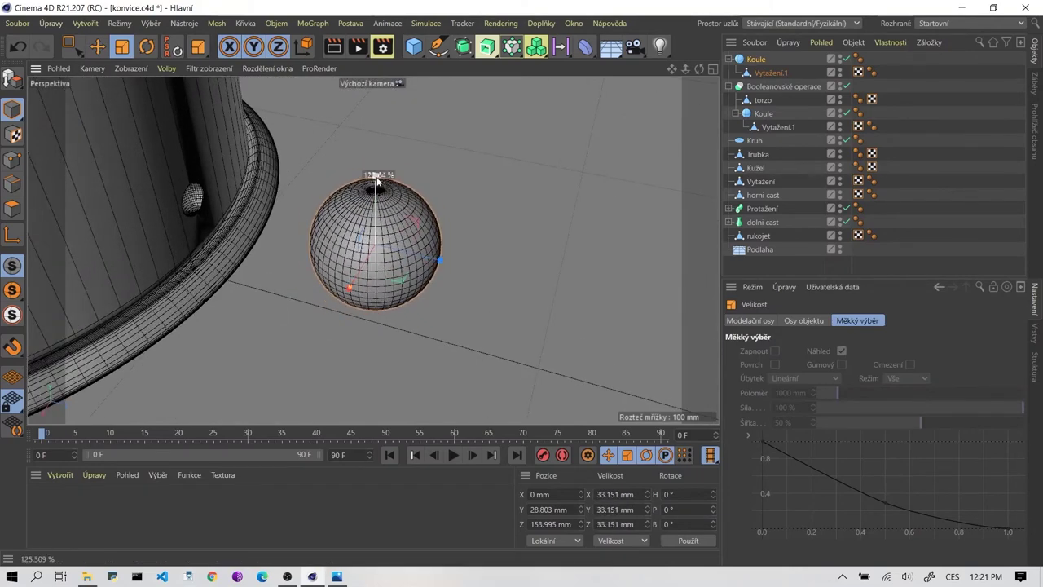
pyautogui.hotkey('ctrl', 'z')
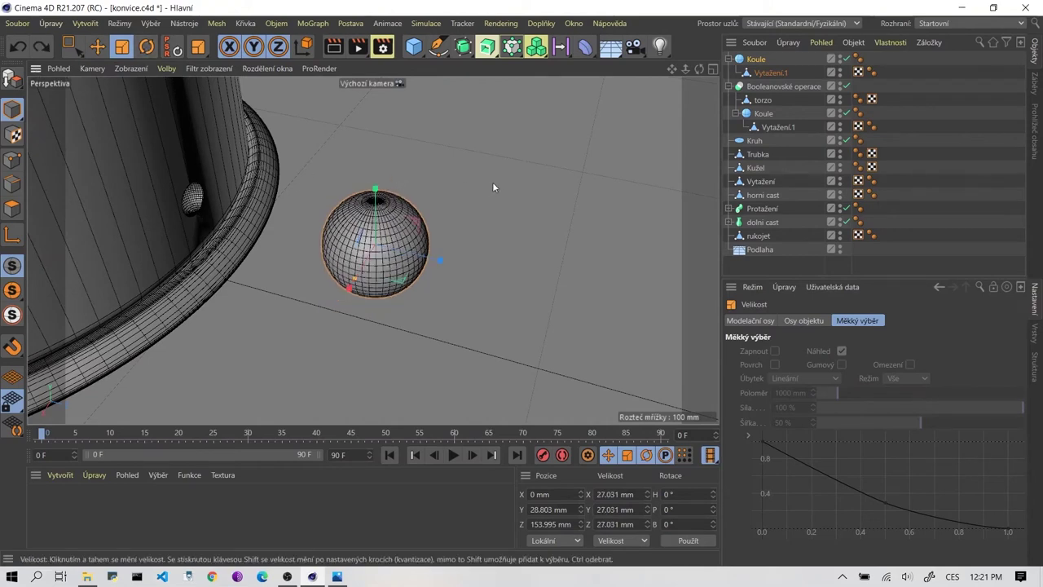
# Give the new sphere 70 segments and make it an editable polygon object.
pyautogui.click(751, 60)
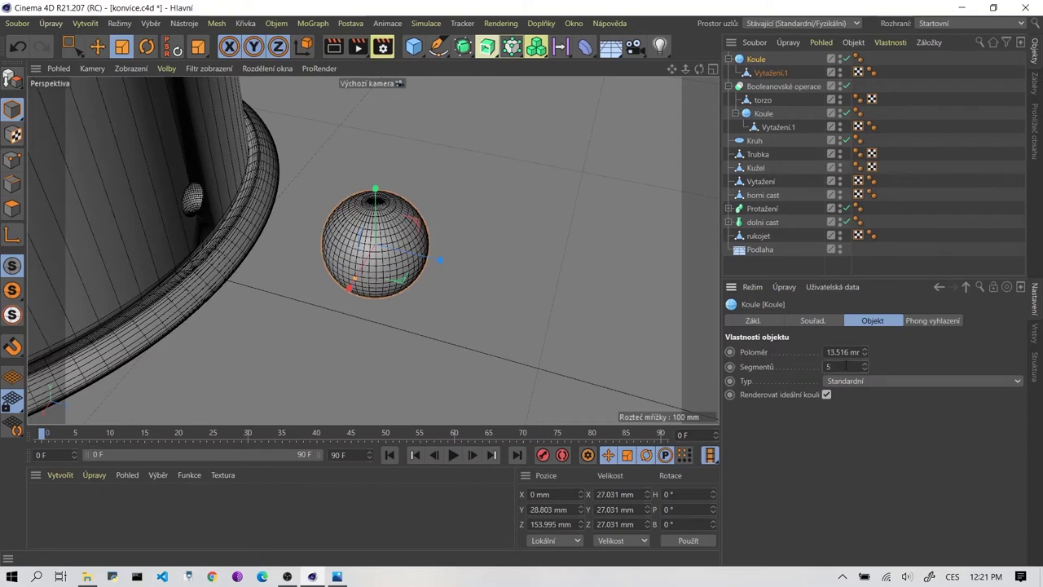
pyautogui.write('70')
pyautogui.press('Return')
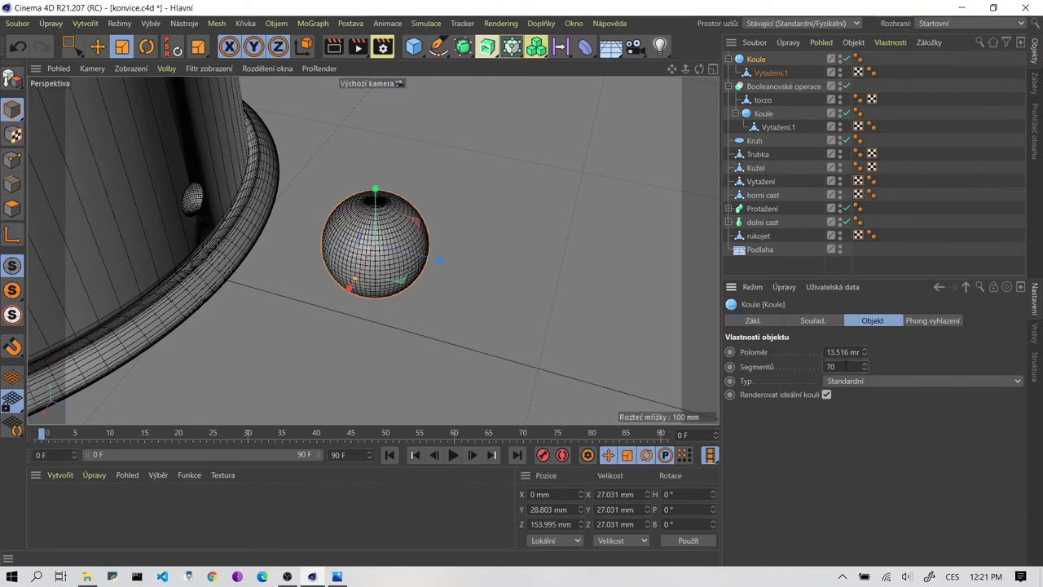
pyautogui.click(12, 78)
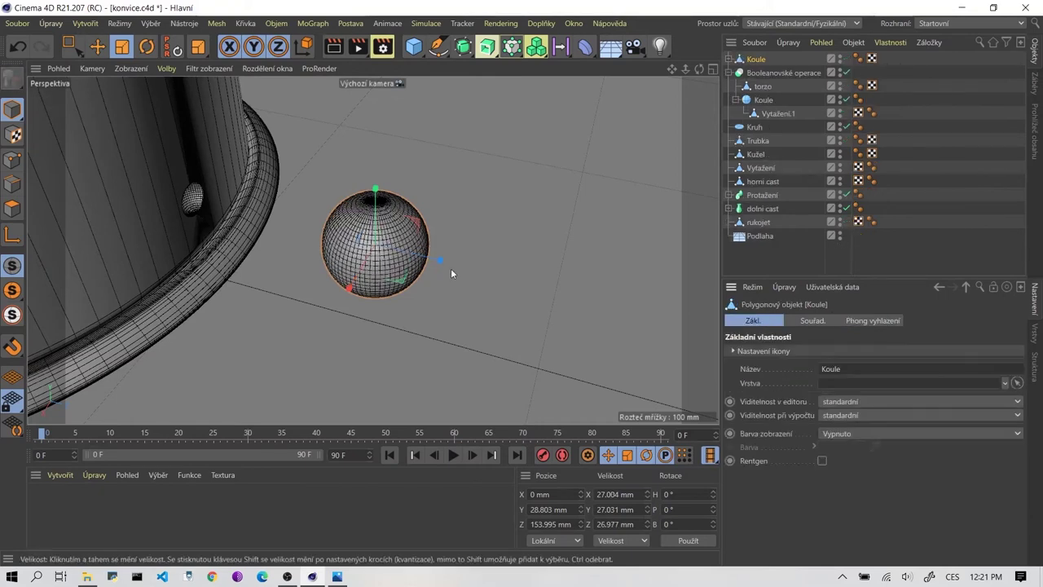
# Delete the sphere's Vytažení.1 child, leaving a standalone Koule sphere.
pyautogui.click(727, 59)
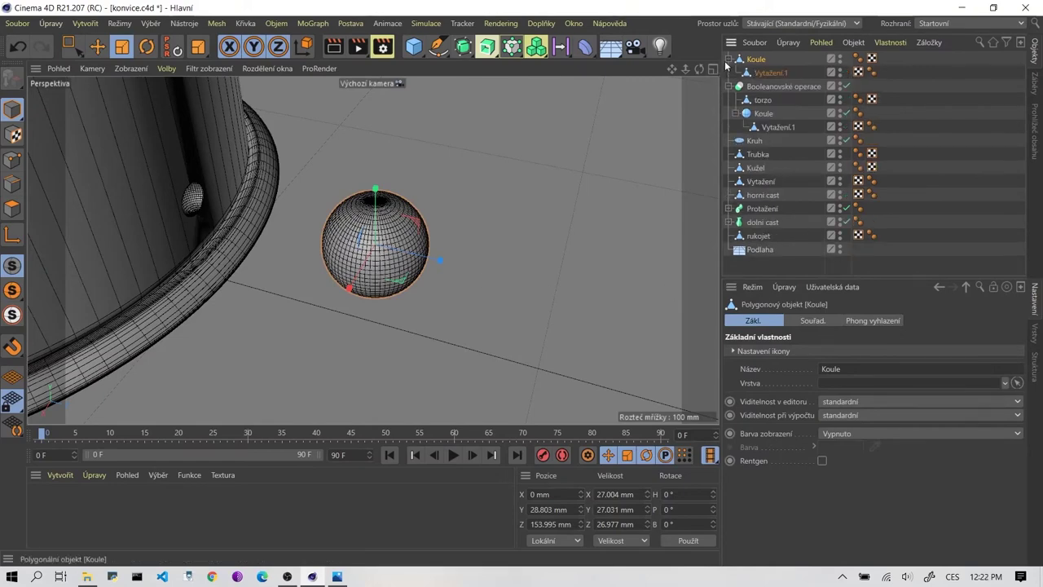
pyautogui.click(769, 72)
pyautogui.scroll(-10, 549, 191)
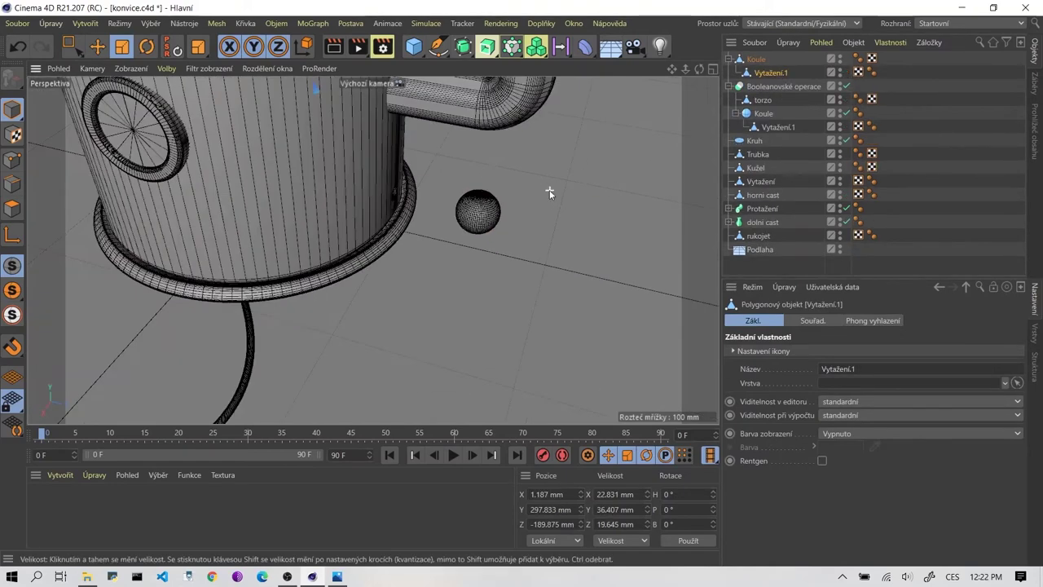
pyautogui.moveTo(517, 122)
pyautogui.keyDown('alt'); pyautogui.mouseDown()
pyautogui.moveTo(445, 336)
pyautogui.moveTo(489, 259)
pyautogui.mouseUp(); pyautogui.keyUp('alt')
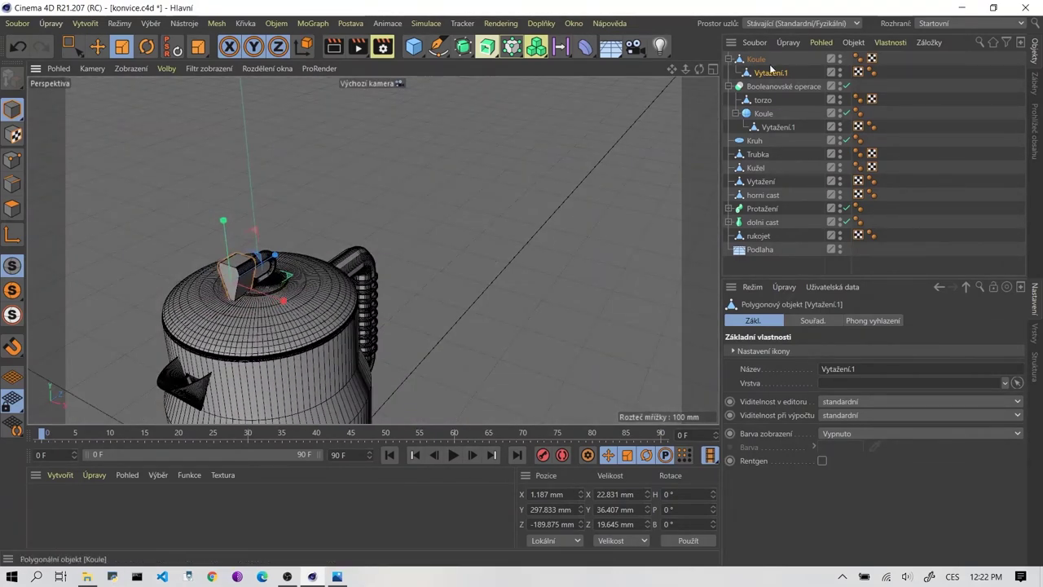
pyautogui.click(835, 261)
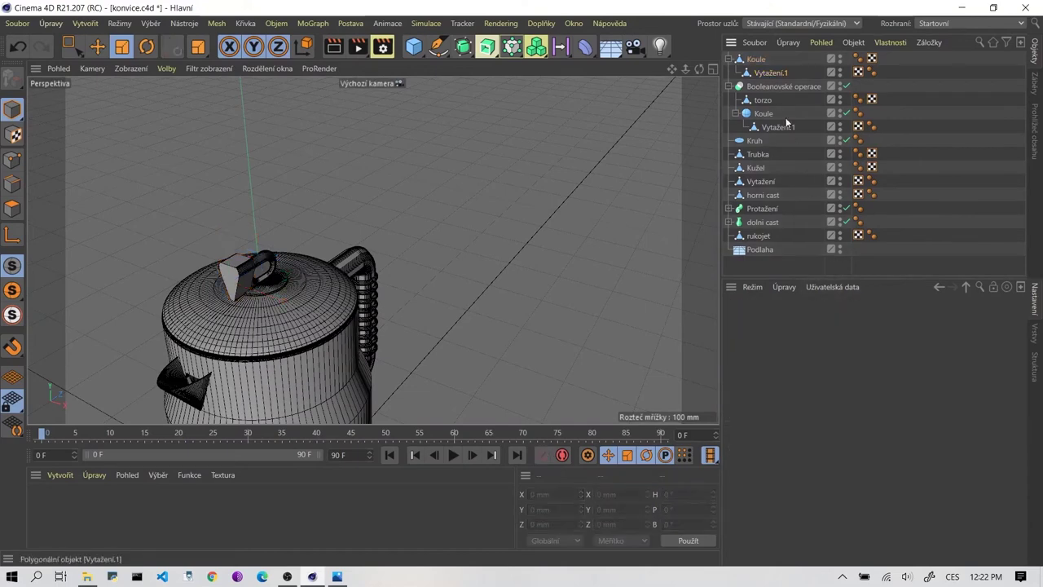
pyautogui.click(771, 72)
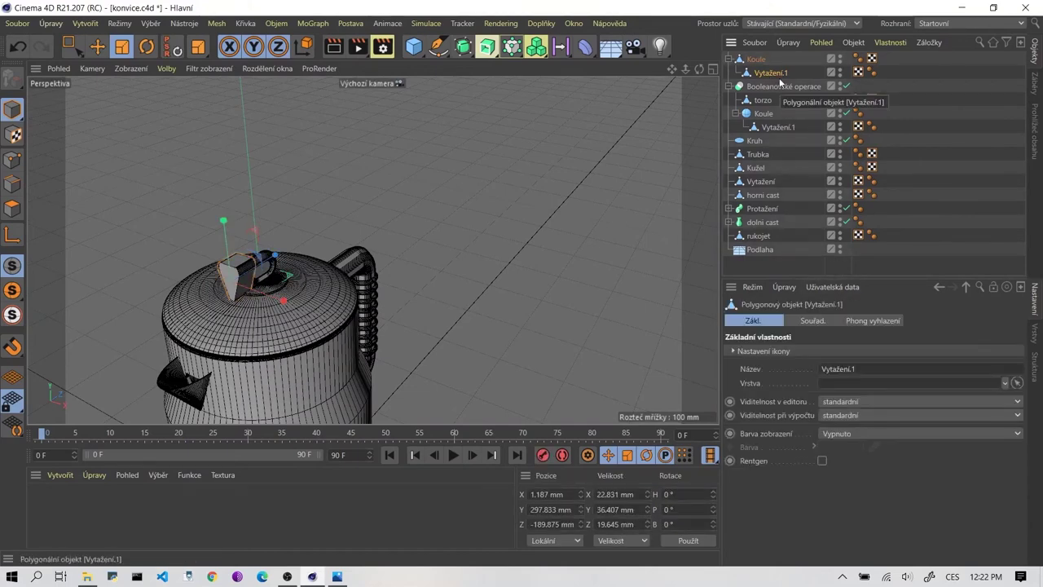
pyautogui.press('Delete')
pyautogui.moveTo(425, 333)
pyautogui.keyDown('alt'); pyautogui.mouseDown()
pyautogui.moveTo(412, 341)
pyautogui.moveTo(298, 226)
pyautogui.moveTo(196, 252)
pyautogui.moveTo(384, 250)
pyautogui.mouseUp(); pyautogui.keyUp('alt')
pyautogui.moveTo(384, 250)
pyautogui.keyDown('alt'); pyautogui.mouseDown(button='right')
pyautogui.moveTo(480, 248)
pyautogui.moveTo(336, 306)
pyautogui.mouseUp(button='right'); pyautogui.keyUp('alt')
pyautogui.click(399, 301)
# Squash the sphere into a flat lens disc of 23.46 × 9.188 × 35.321 mm.
pyautogui.press('o')
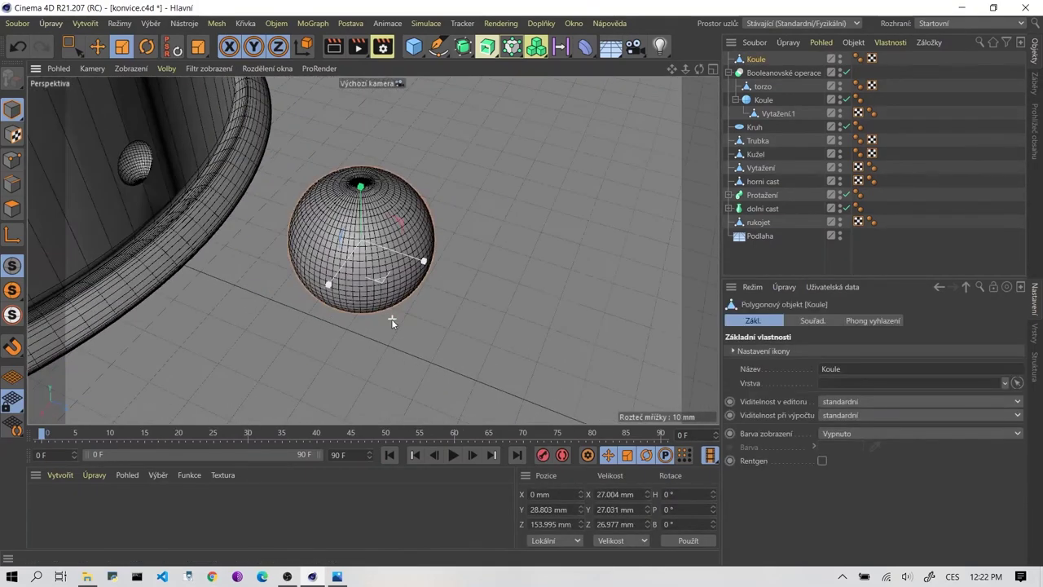
pyautogui.keyDown('alt'); pyautogui.moveTo(391, 322); pyautogui.dragTo(429, 279); pyautogui.keyUp('alt')
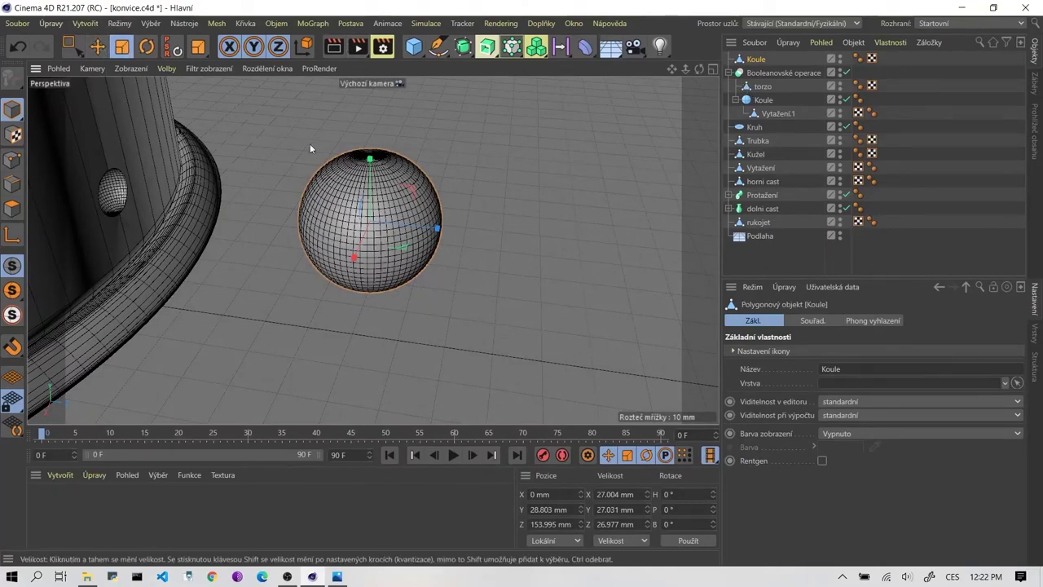
pyautogui.moveTo(369, 158); pyautogui.dragTo(370, 181)
pyautogui.moveTo(438, 228)
pyautogui.mouseDown()
pyautogui.moveTo(465, 228)
pyautogui.moveTo(458, 234)
pyautogui.moveTo(380, 139)
pyautogui.moveTo(438, 169)
pyautogui.moveTo(374, 158)
pyautogui.mouseUp()
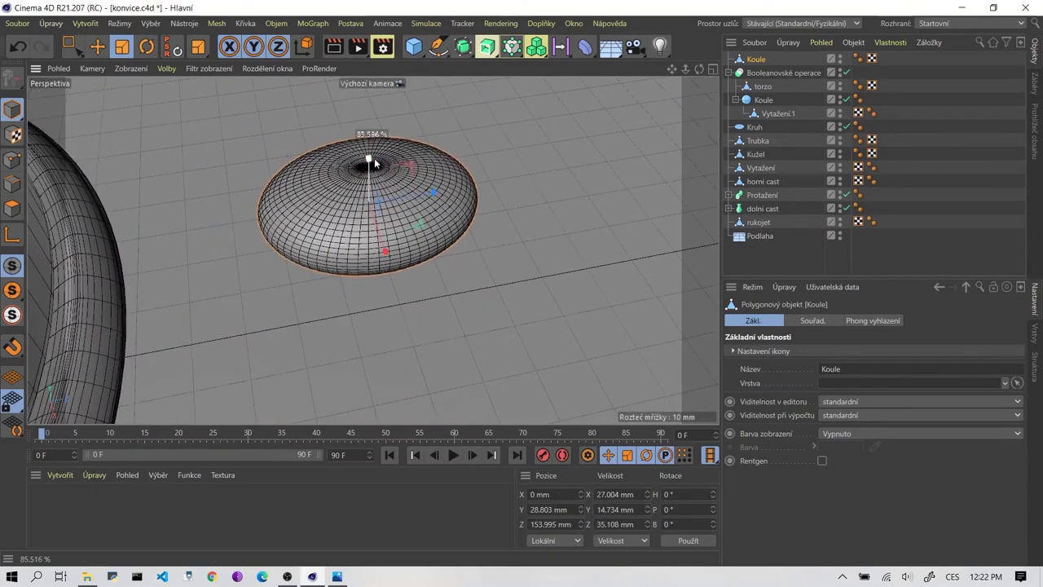
pyautogui.moveTo(384, 244); pyautogui.dragTo(380, 243)
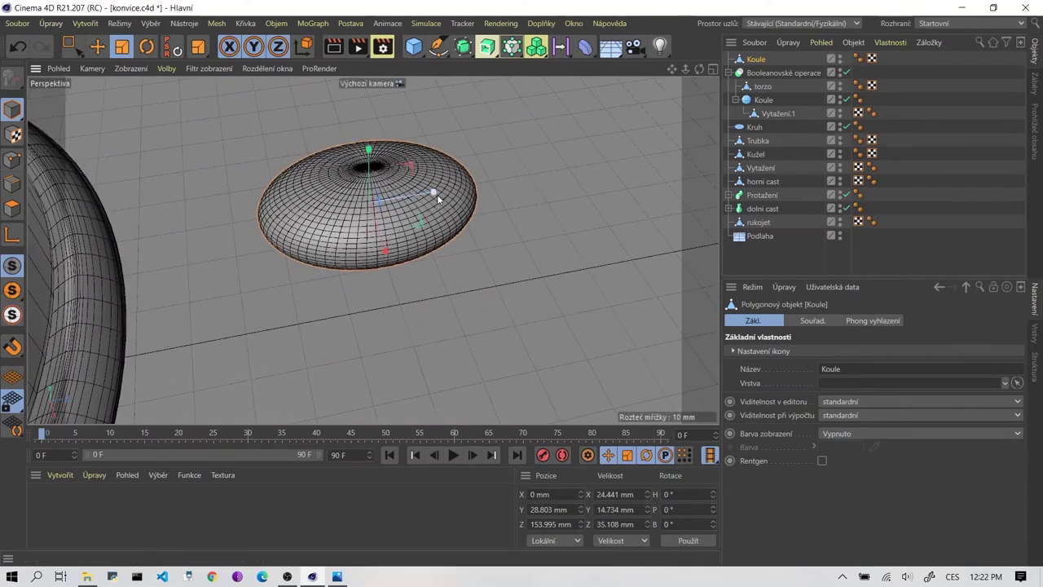
pyautogui.moveTo(436, 193)
pyautogui.mouseDown()
pyautogui.moveTo(446, 189)
pyautogui.moveTo(300, 194)
pyautogui.mouseUp()
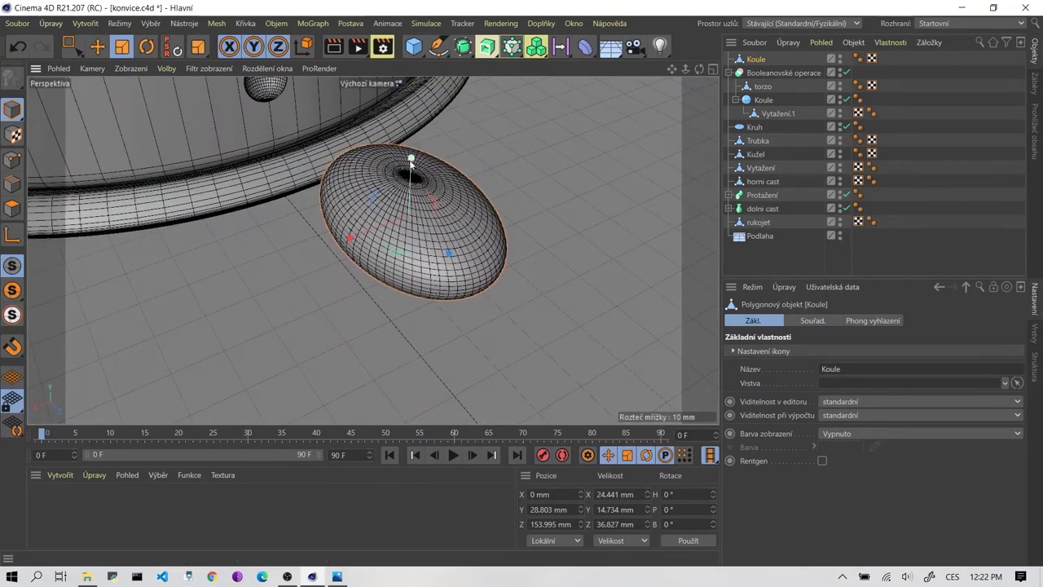
pyautogui.moveTo(412, 158)
pyautogui.mouseDown()
pyautogui.moveTo(407, 179)
pyautogui.moveTo(442, 212)
pyautogui.moveTo(472, 191)
pyautogui.moveTo(351, 197)
pyautogui.moveTo(387, 305)
pyautogui.moveTo(424, 310)
pyautogui.mouseUp()
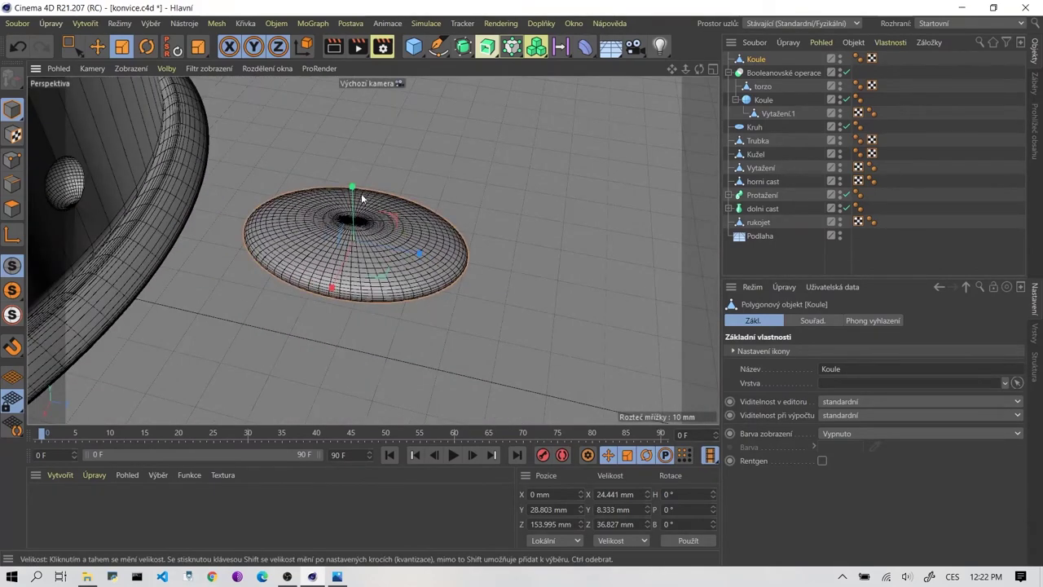
pyautogui.moveTo(352, 186); pyautogui.dragTo(354, 174)
pyautogui.moveTo(427, 267); pyautogui.dragTo(331, 285)
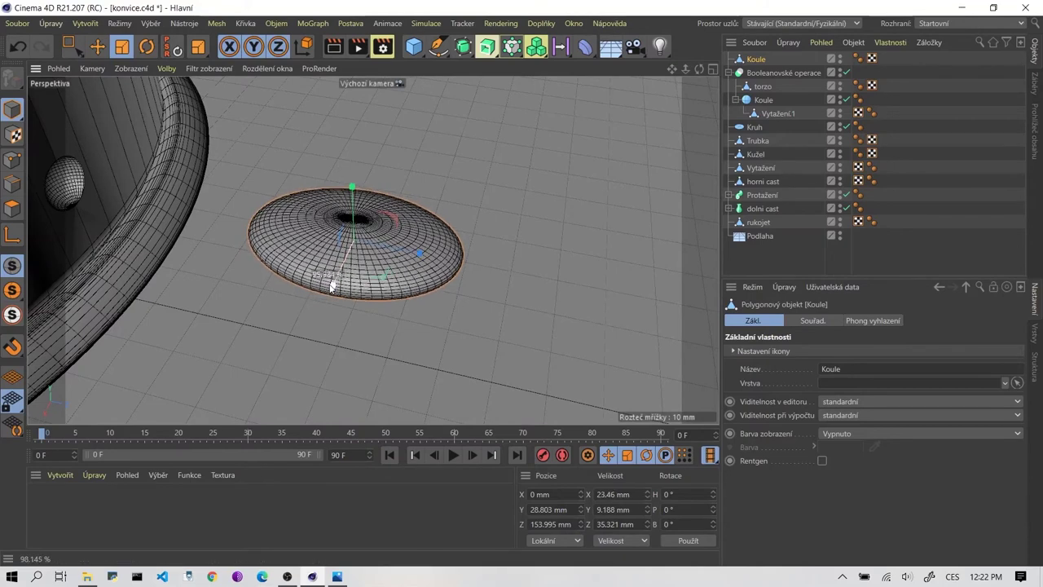
pyautogui.click(445, 211)
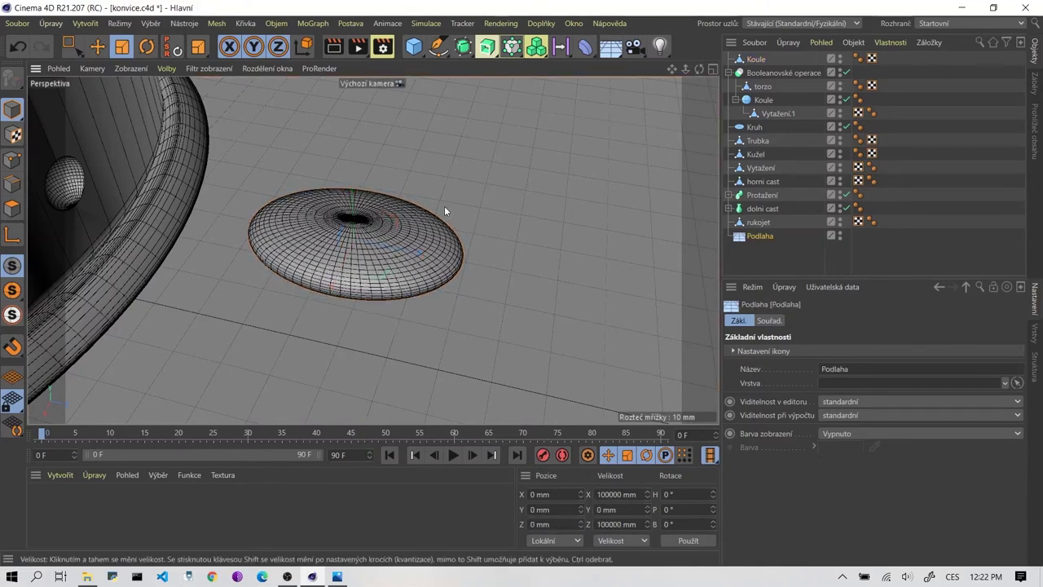
pyautogui.click(351, 232)
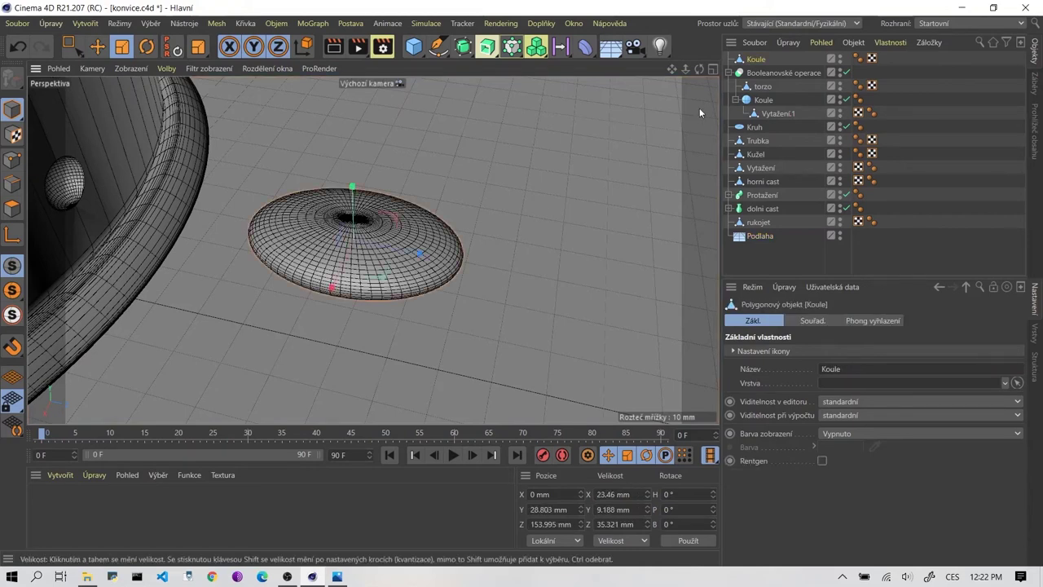
# Duplicate the disc as Koule.1, set it slightly lower, and add a new Boolean object.
pyautogui.hotkey('ctrl', 'c')
pyautogui.hotkey('ctrl', 'v')
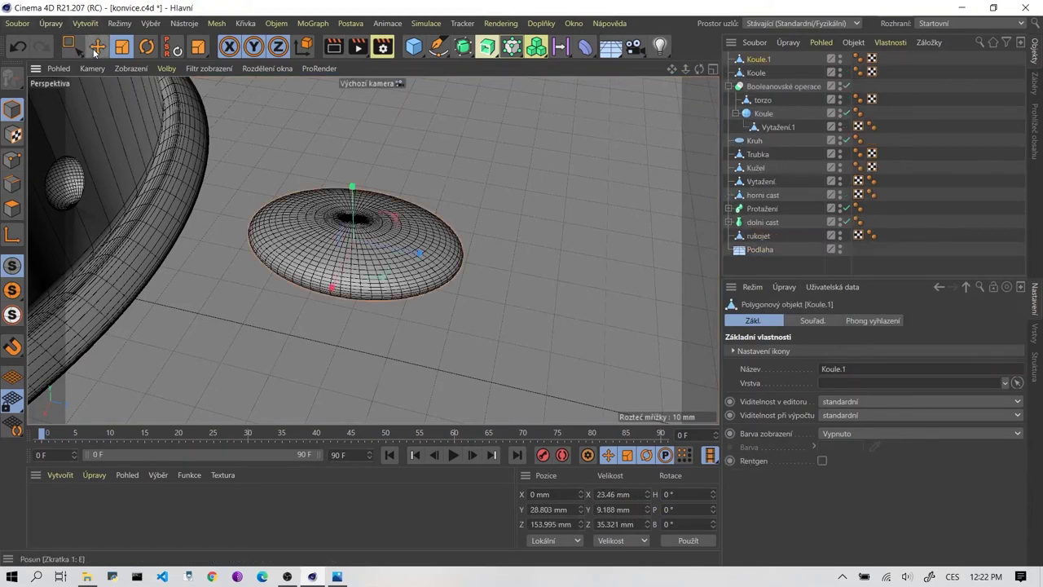
pyautogui.click(97, 46)
pyautogui.moveTo(424, 252); pyautogui.dragTo(526, 282)
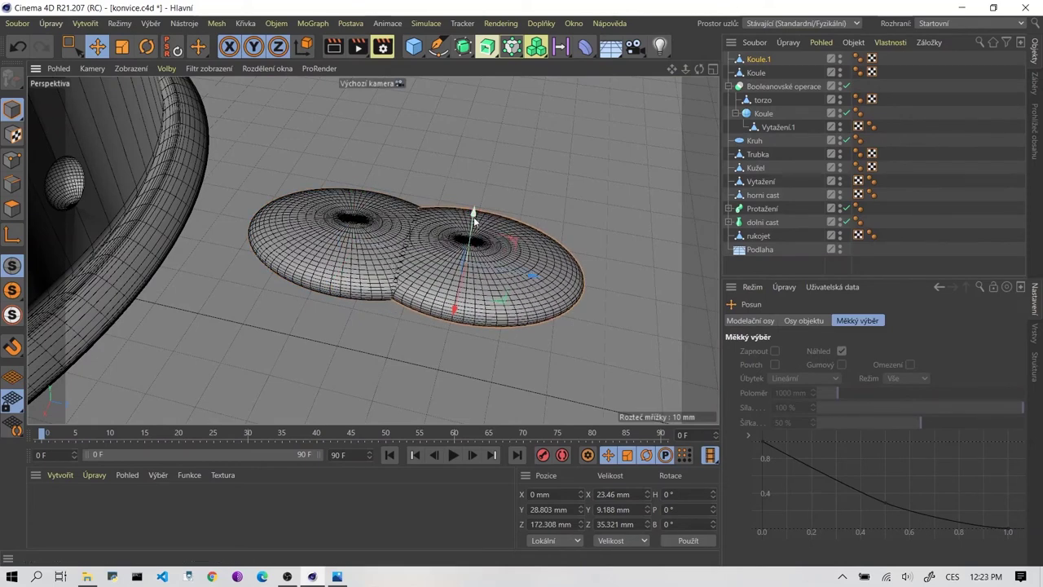
pyautogui.moveTo(474, 218)
pyautogui.mouseDown()
pyautogui.moveTo(484, 188)
pyautogui.moveTo(509, 275)
pyautogui.moveTo(526, 269)
pyautogui.mouseUp()
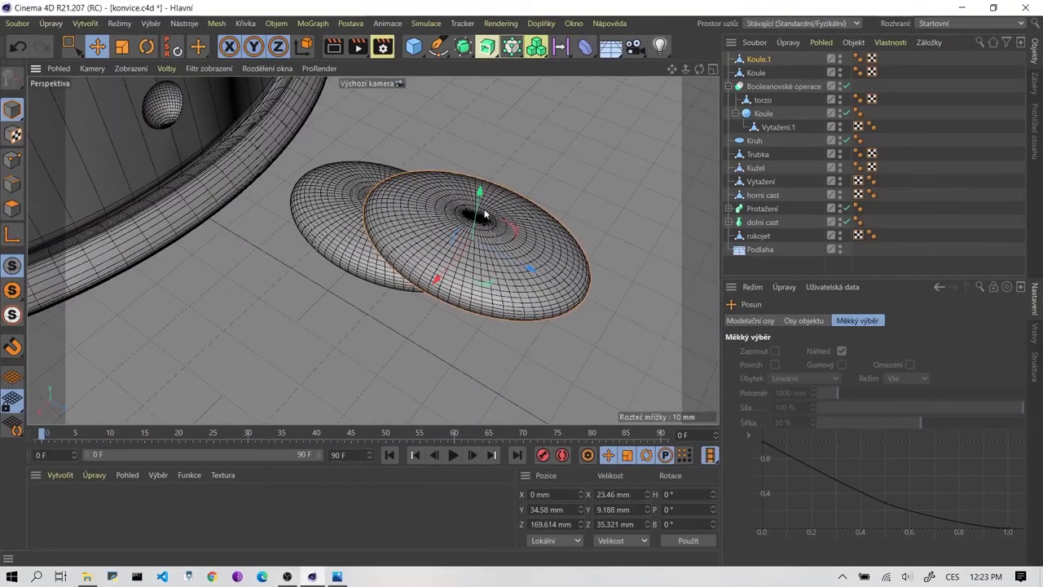
pyautogui.moveTo(484, 214)
pyautogui.mouseDown()
pyautogui.moveTo(485, 238)
pyautogui.moveTo(513, 244)
pyautogui.mouseUp()
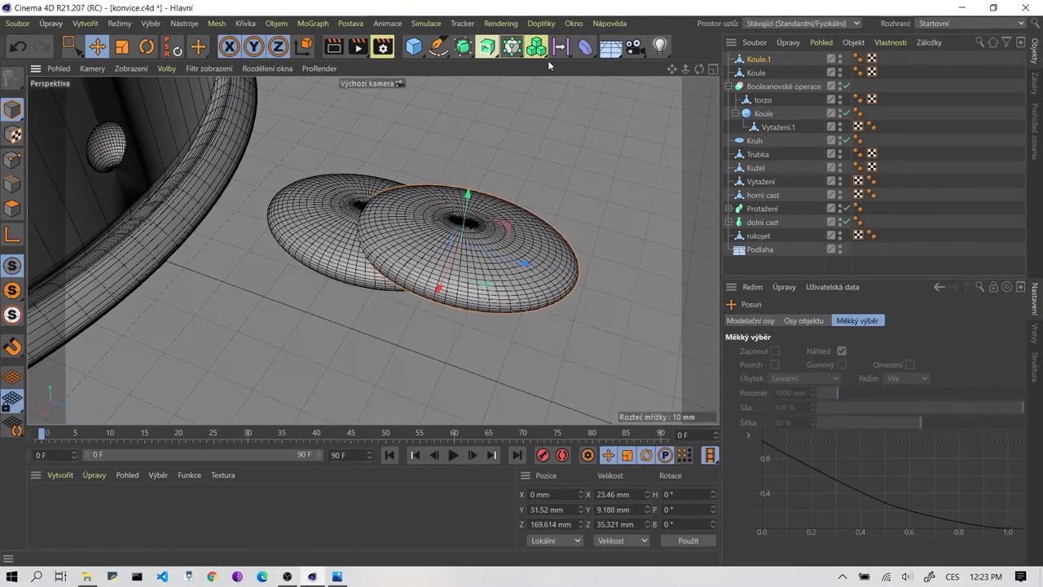
pyautogui.moveTo(463, 47); pyautogui.dragTo(652, 114)
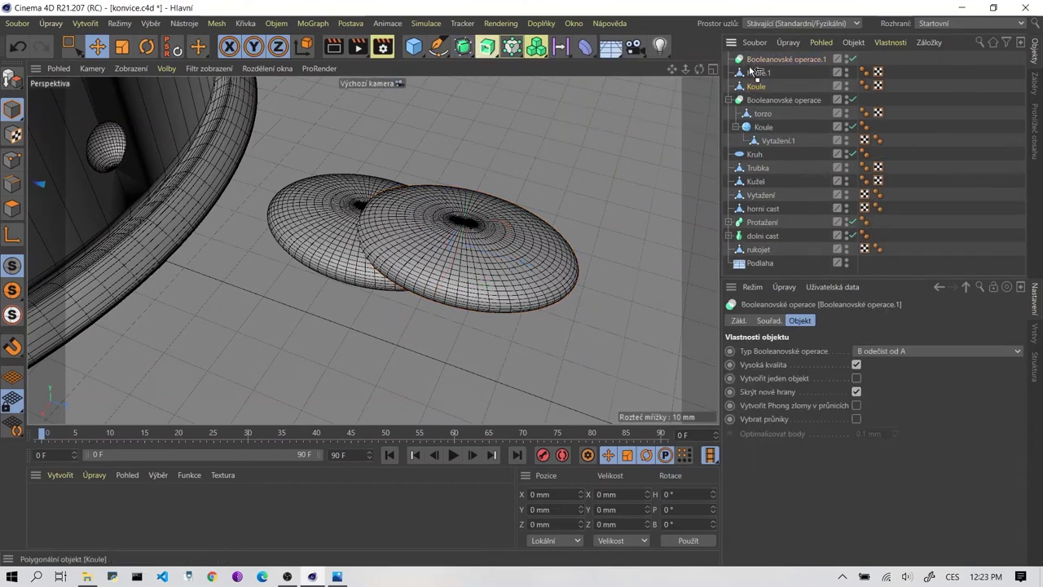
# Place Koule and Koule.1 under Booleanovské operace.1 and position Koule.1 over the disc.
pyautogui.click(761, 70)
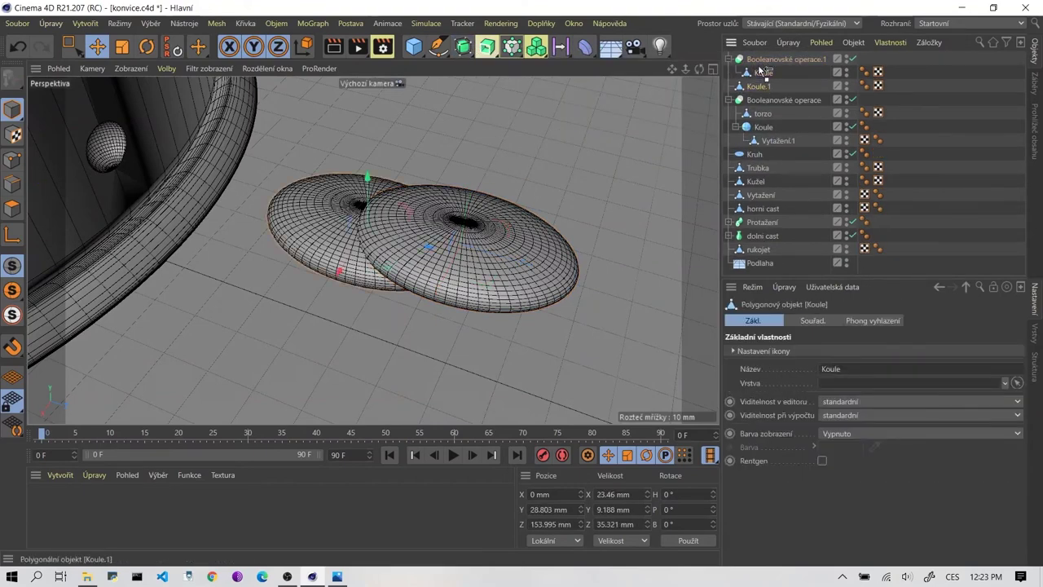
pyautogui.moveTo(763, 62); pyautogui.dragTo(764, 90)
pyautogui.click(497, 228)
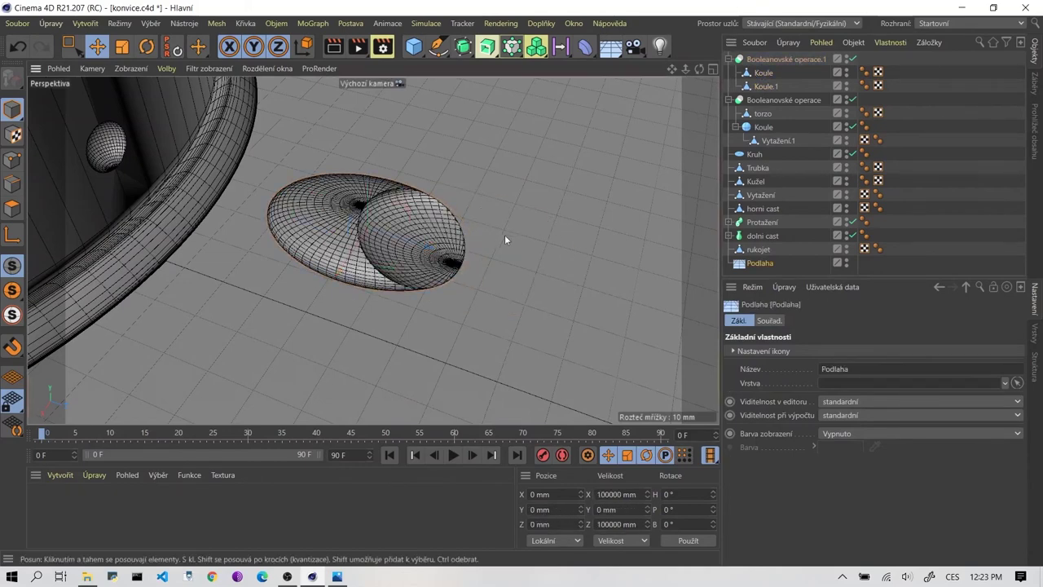
pyautogui.click(766, 86)
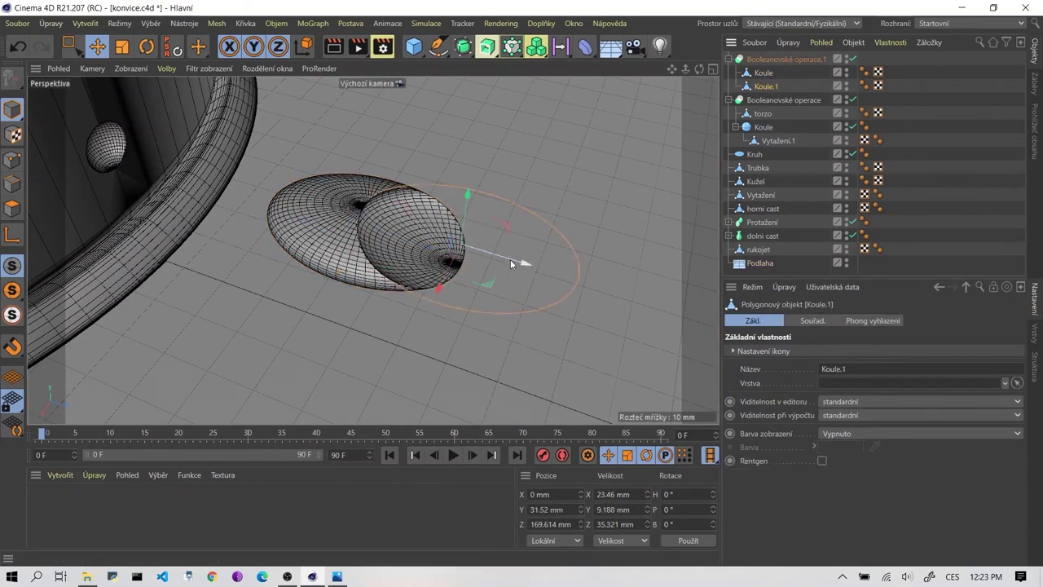
pyautogui.moveTo(510, 259); pyautogui.dragTo(484, 251)
pyautogui.moveTo(443, 197); pyautogui.dragTo(437, 186)
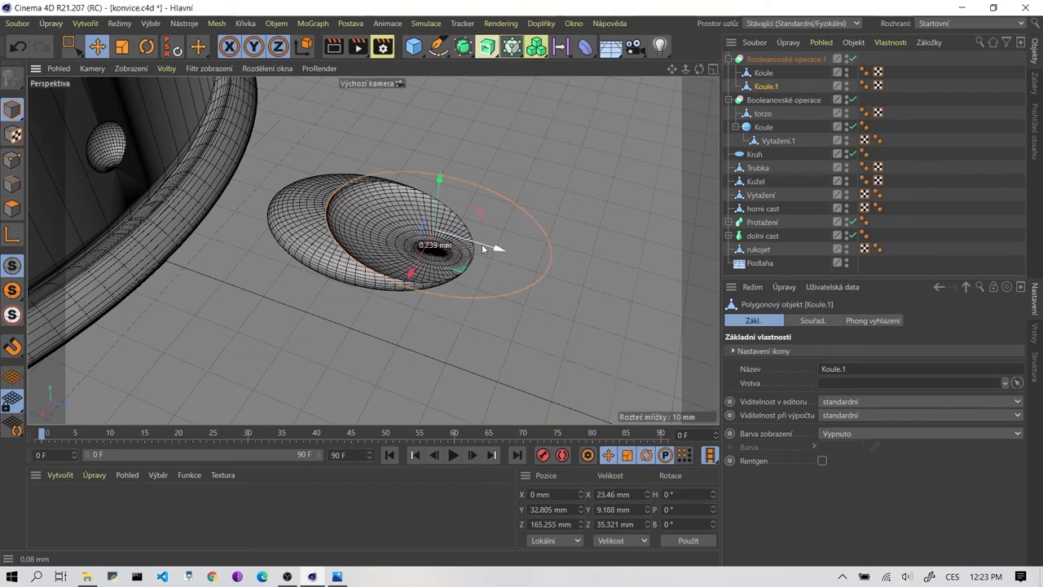
pyautogui.moveTo(440, 180); pyautogui.dragTo(439, 180)
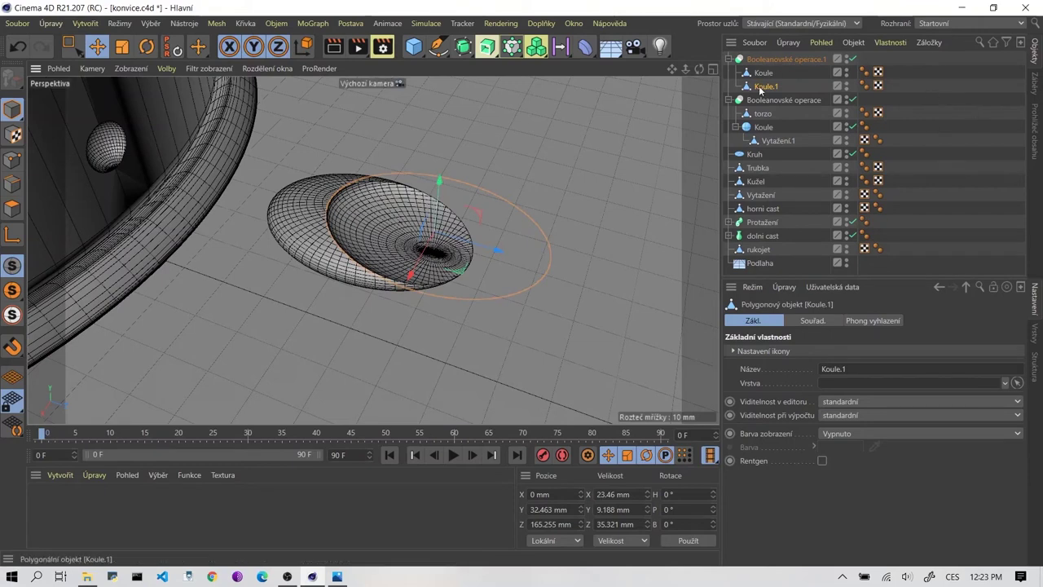
# Flatten Koule.1 to about 7.062 mm tall and adjust its height to carve a shallow recess.
pyautogui.click(121, 46)
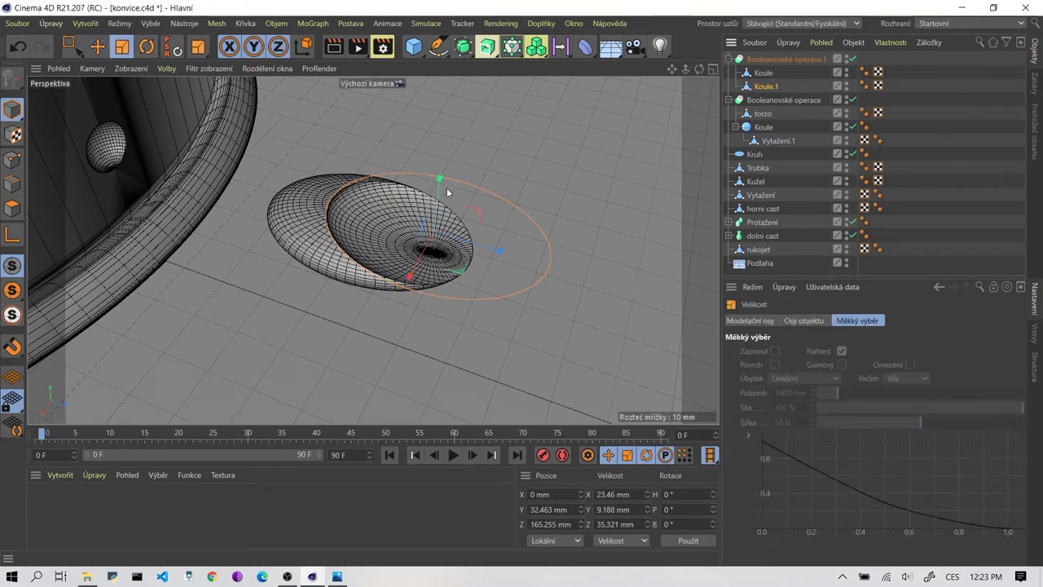
pyautogui.moveTo(440, 178); pyautogui.dragTo(437, 203)
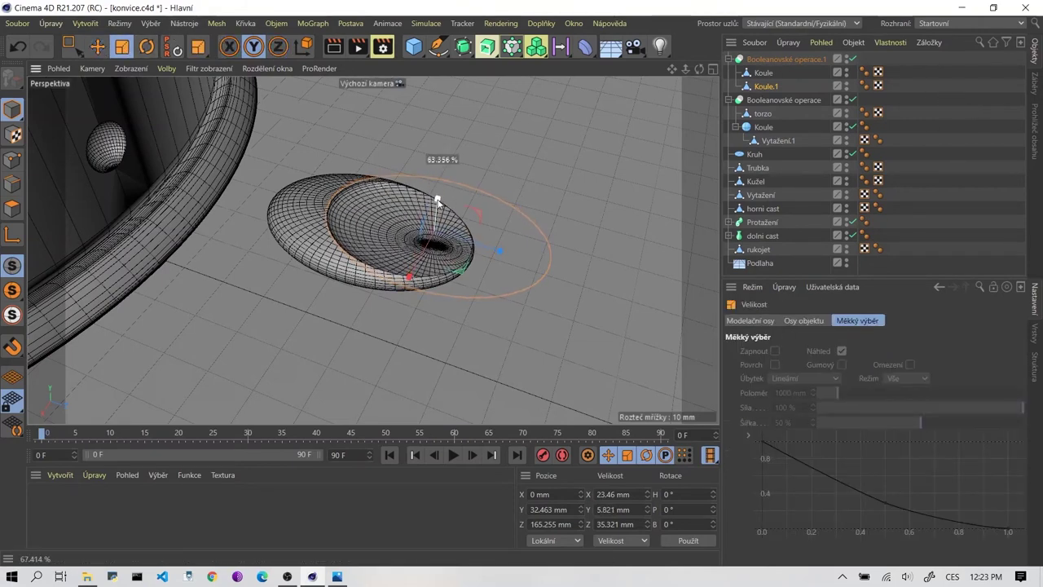
pyautogui.press('e')
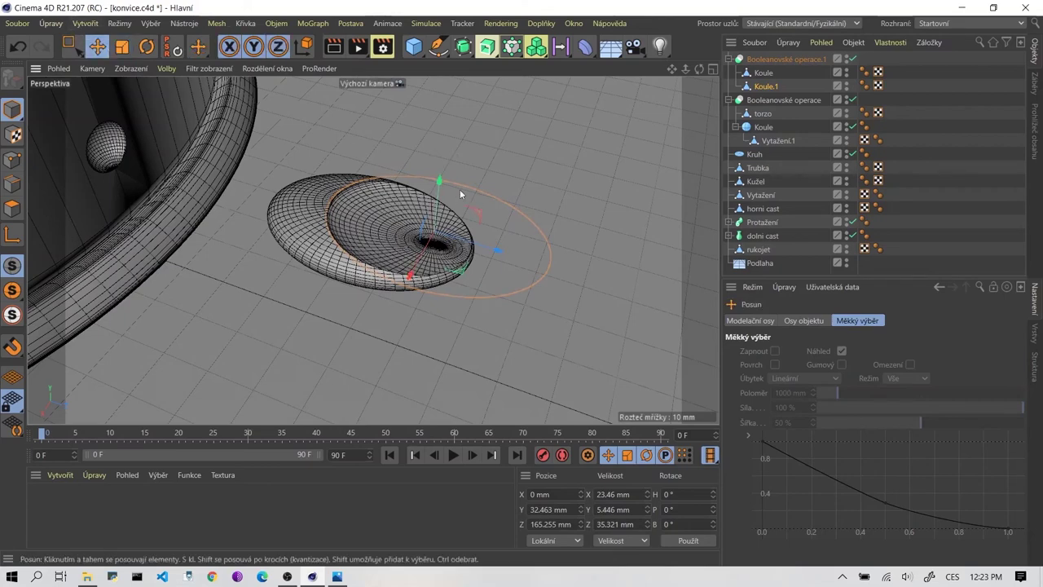
pyautogui.moveTo(439, 179); pyautogui.dragTo(438, 183)
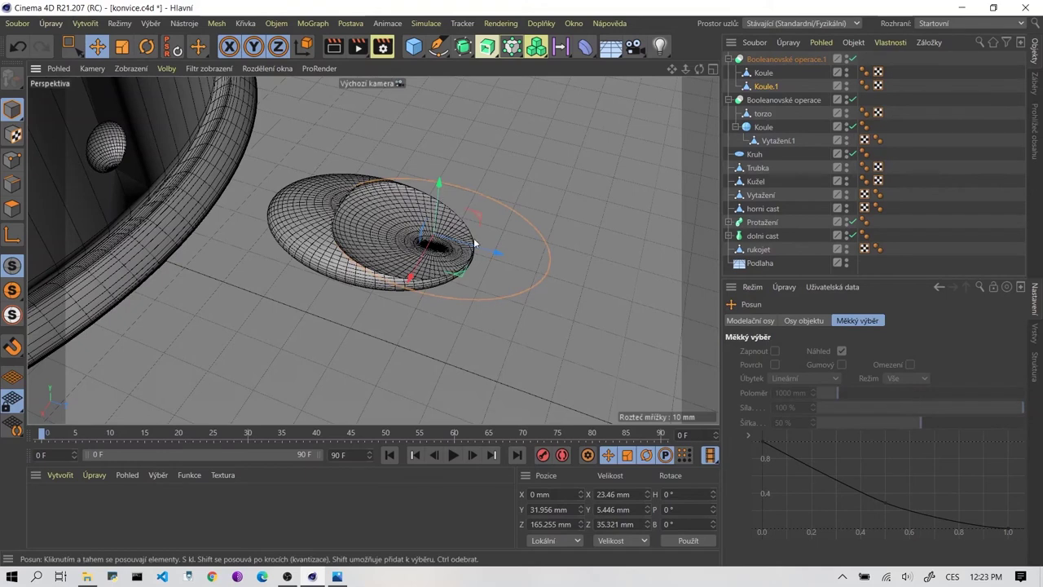
pyautogui.moveTo(439, 182); pyautogui.dragTo(439, 180)
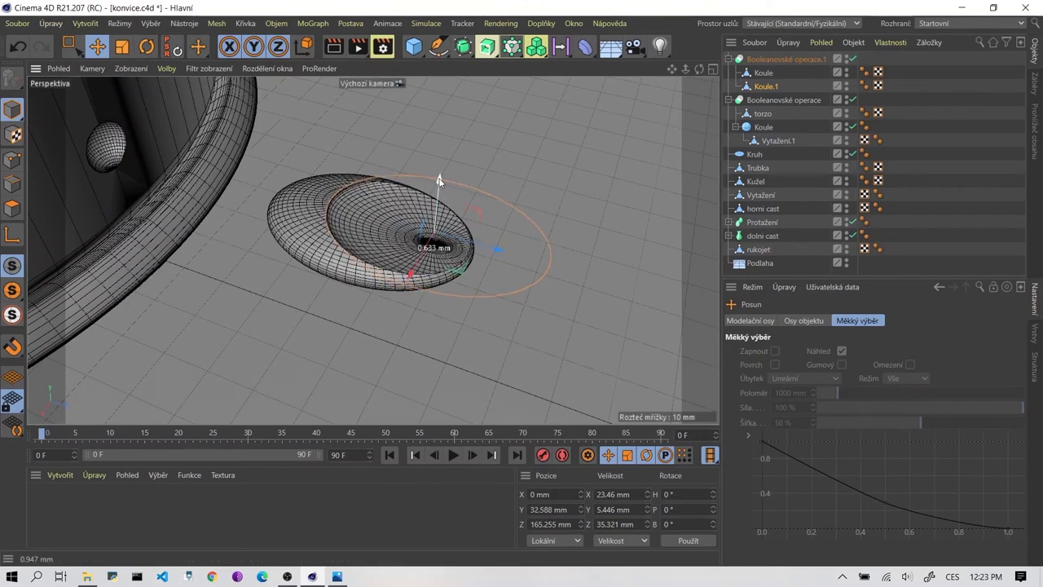
pyautogui.moveTo(438, 180)
pyautogui.keyDown('alt'); pyautogui.mouseDown()
pyautogui.moveTo(495, 245)
pyautogui.moveTo(482, 194)
pyautogui.moveTo(492, 206)
pyautogui.moveTo(481, 286)
pyautogui.moveTo(523, 216)
pyautogui.mouseUp(); pyautogui.keyUp('alt')
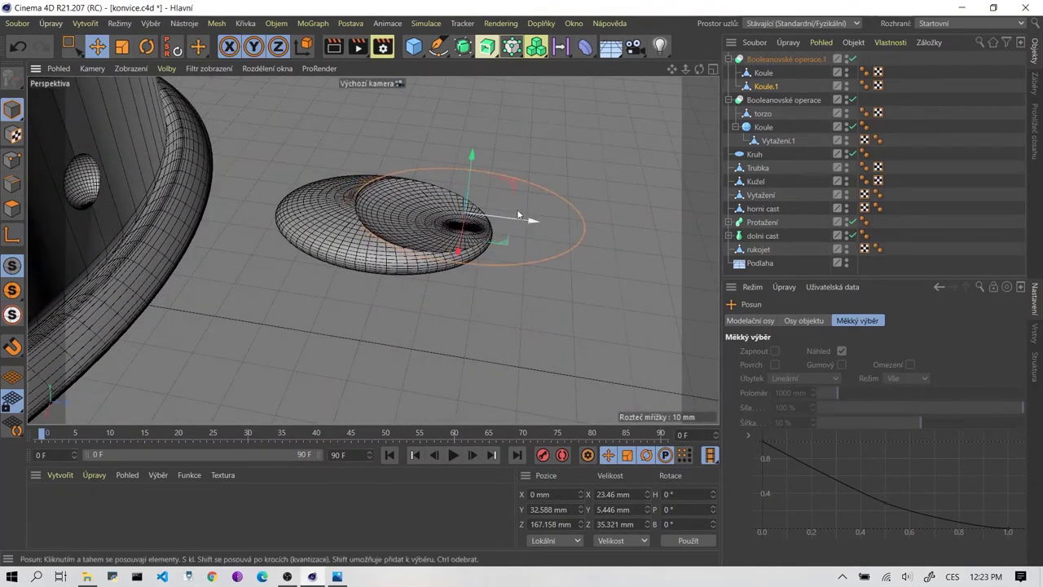
pyautogui.moveTo(473, 159)
pyautogui.mouseDown()
pyautogui.moveTo(421, 187)
pyautogui.moveTo(398, 163)
pyautogui.moveTo(508, 145)
pyautogui.mouseUp()
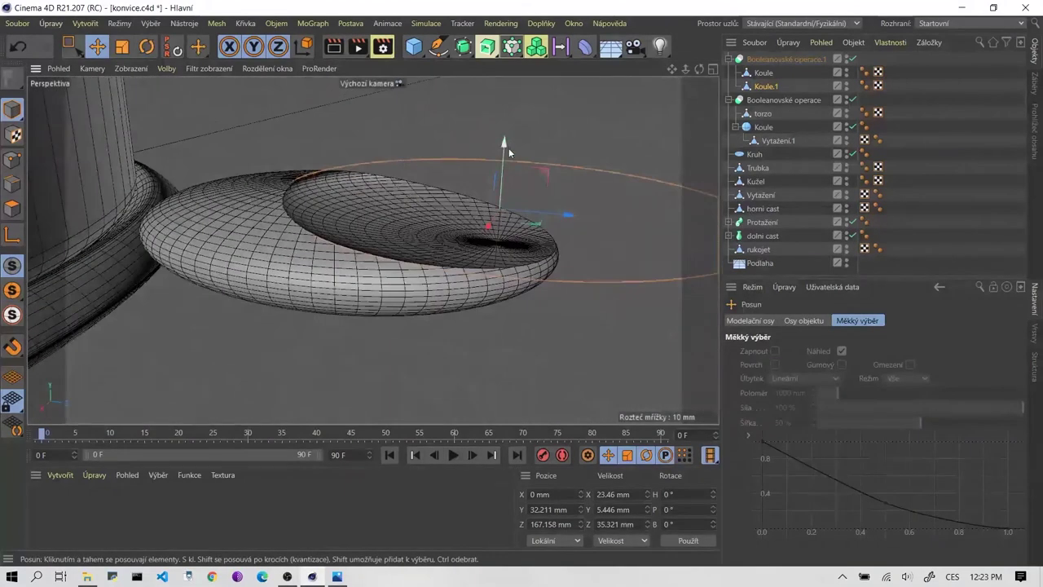
pyautogui.press('t')
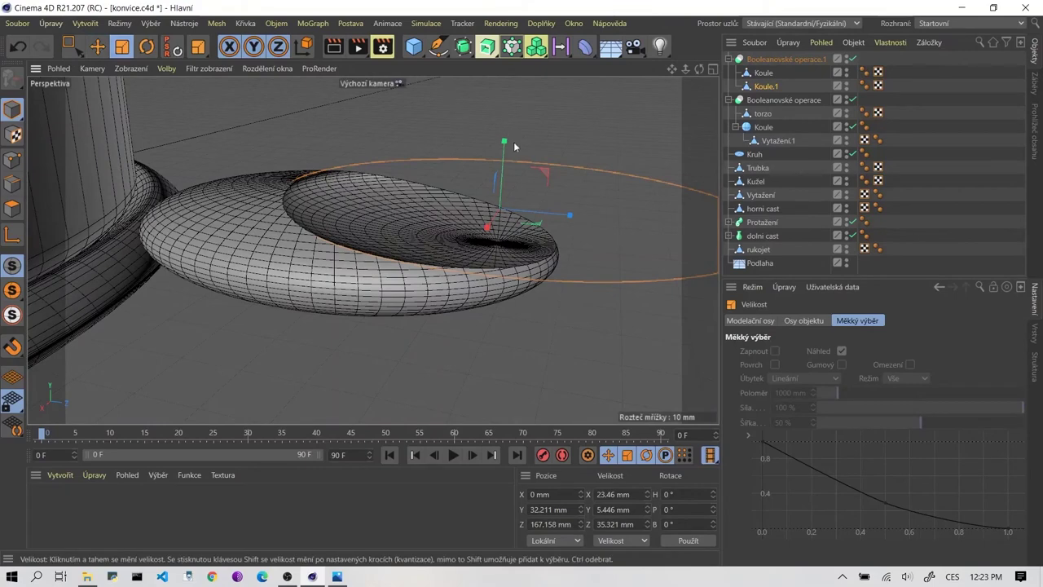
pyautogui.moveTo(501, 143); pyautogui.dragTo(499, 124)
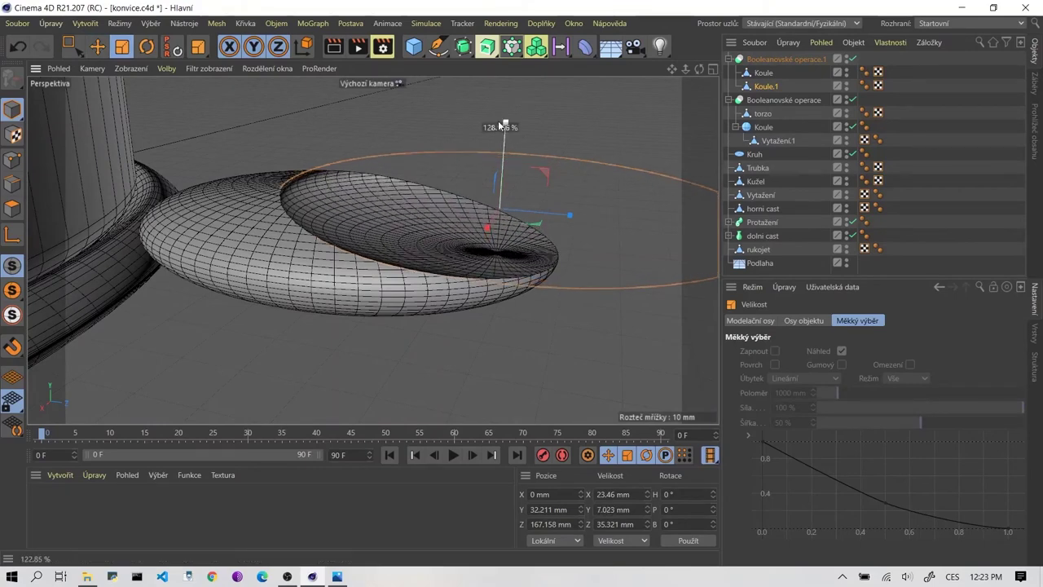
# Orbit and pull back to inspect the shallow dish in the badge.
pyautogui.click(97, 47)
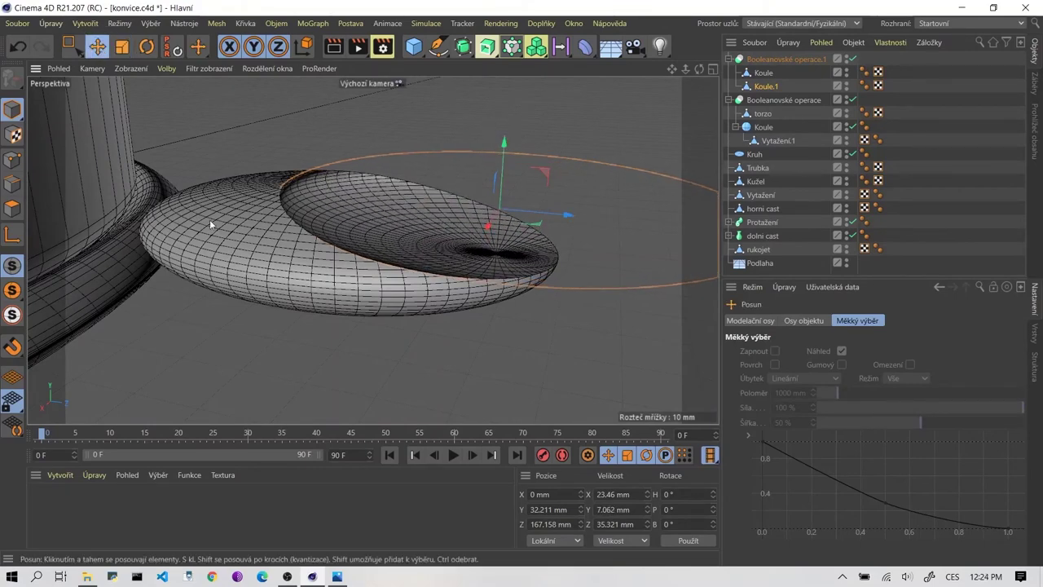
pyautogui.click(327, 328)
pyautogui.keyDown('alt'); pyautogui.moveTo(327, 328); pyautogui.dragTo(401, 308); pyautogui.keyUp('alt')
pyautogui.scroll(-3, 350, 269)
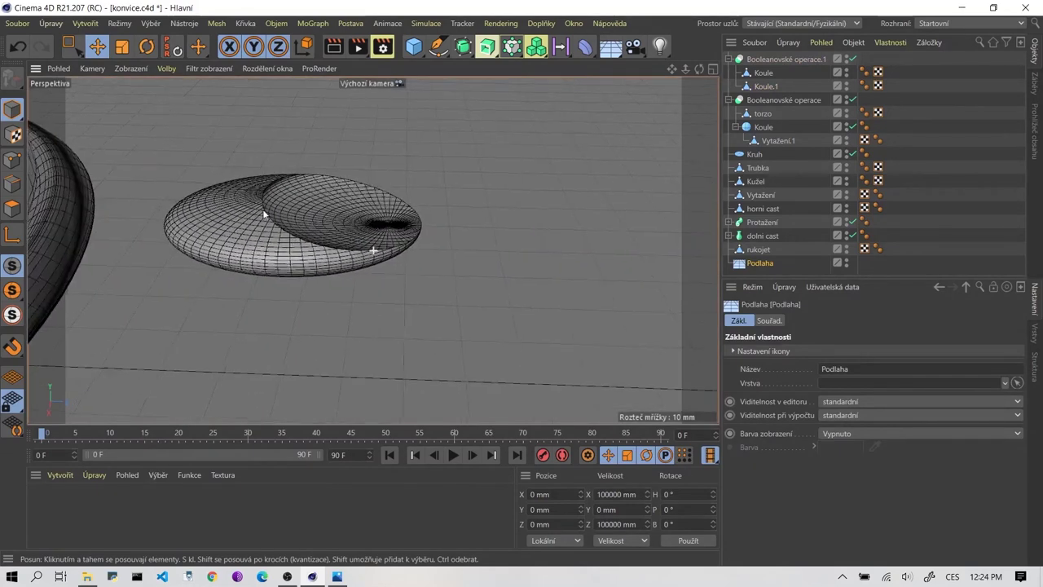
pyautogui.keyDown('alt'); pyautogui.moveTo(262, 209); pyautogui.dragTo(340, 232); pyautogui.keyUp('alt')
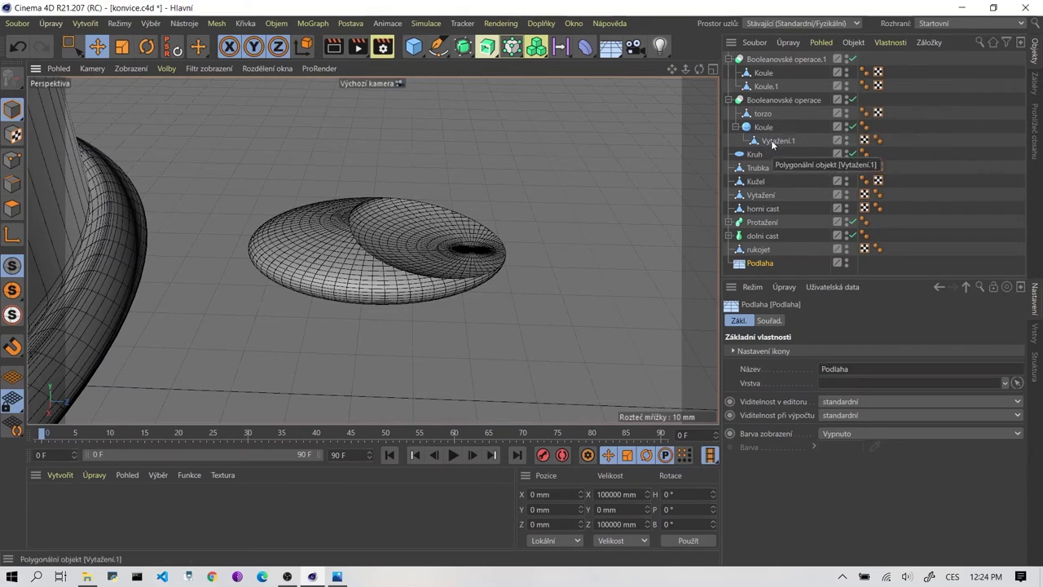
pyautogui.click(764, 85)
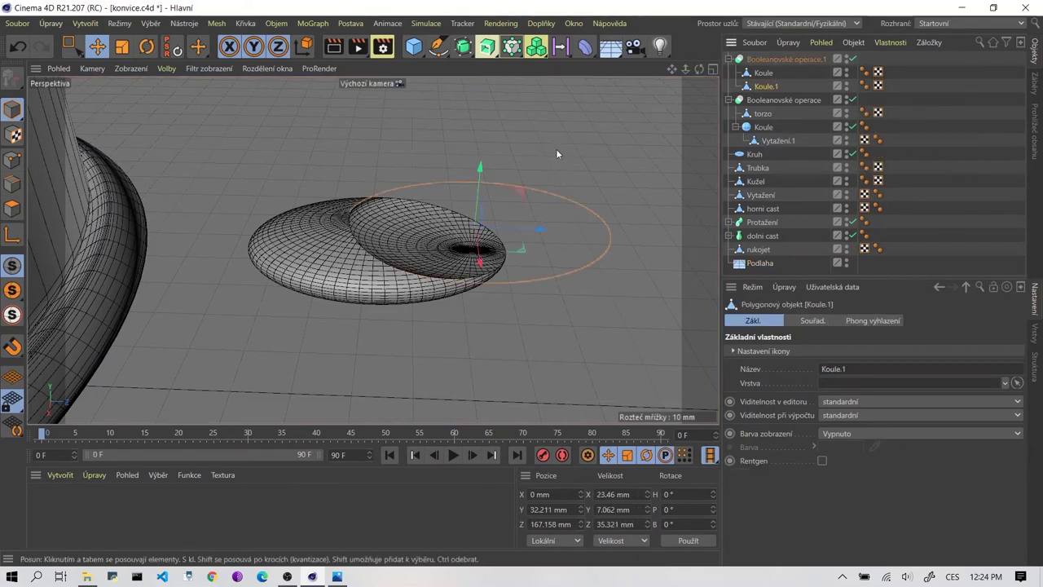
pyautogui.click(508, 150)
pyautogui.hotkey('ctrl', 'z')
pyautogui.click(561, 169)
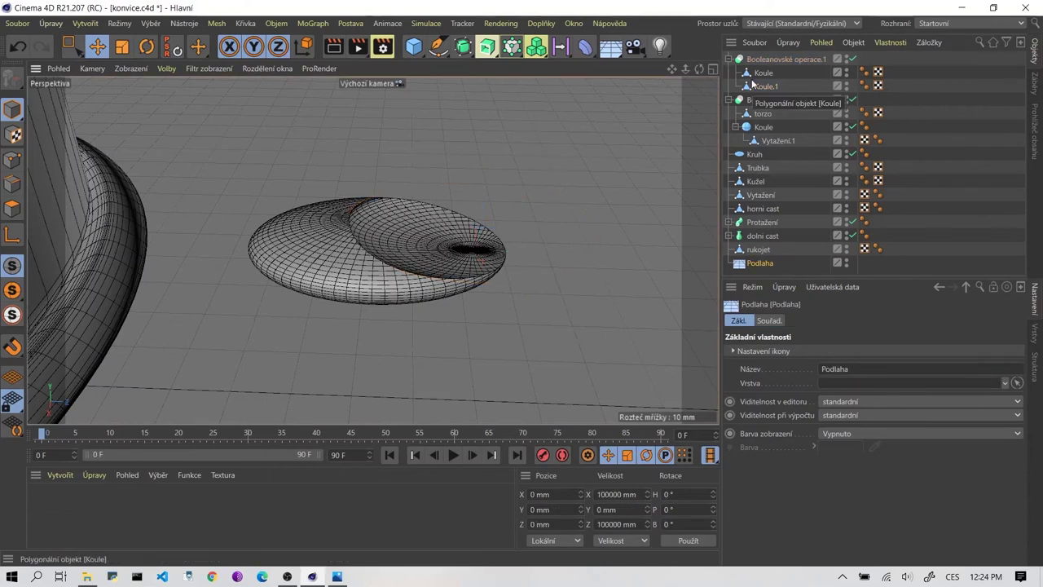
# Add a Krychle cube sized 20 × 20 × 20 mm.
pyautogui.click(416, 51)
pyautogui.click(497, 65)
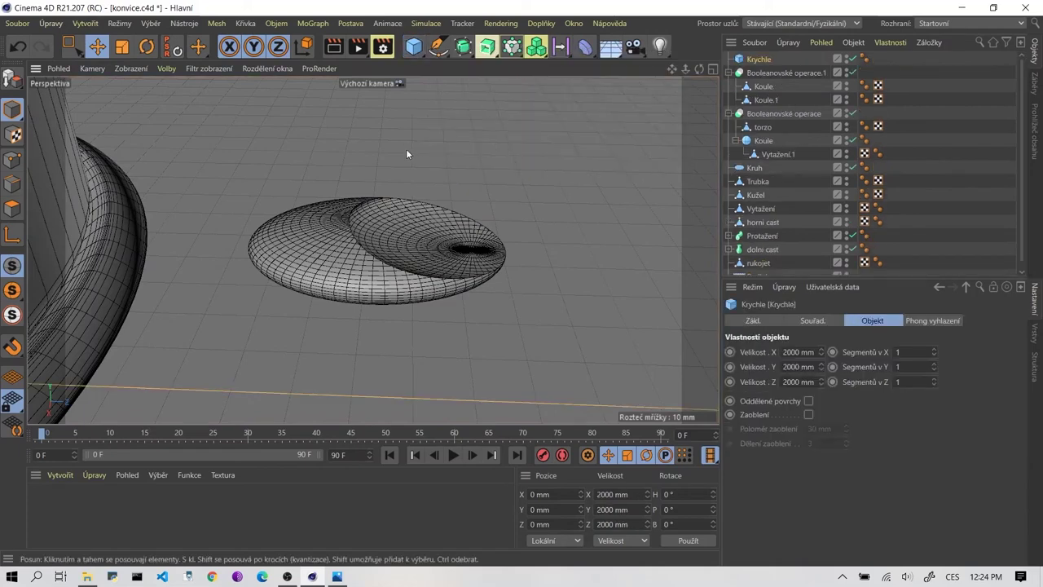
pyautogui.scroll(-3, 406, 148)
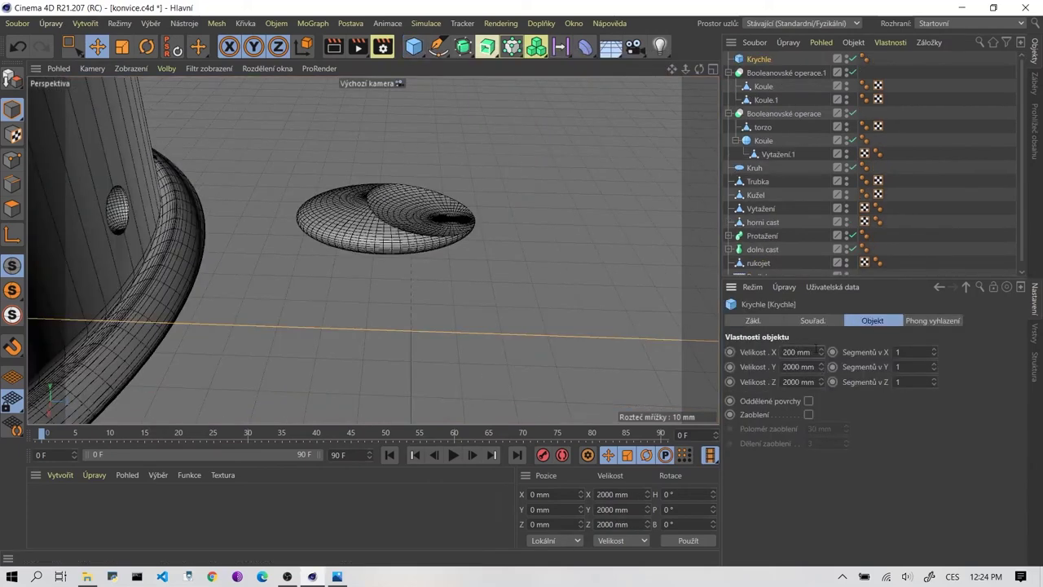
pyautogui.click(800, 366)
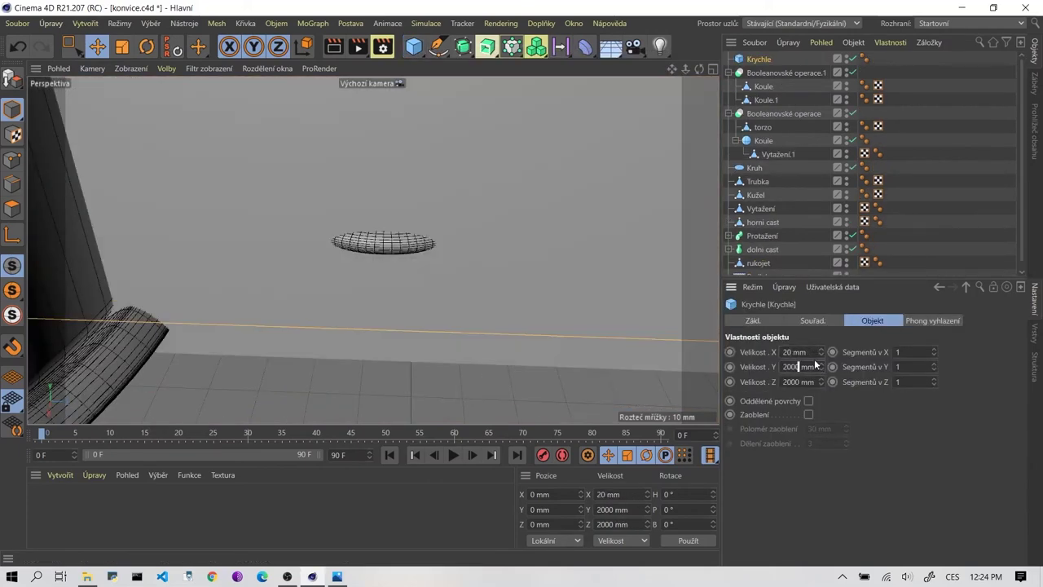
pyautogui.write('20')
pyautogui.click(790, 382)
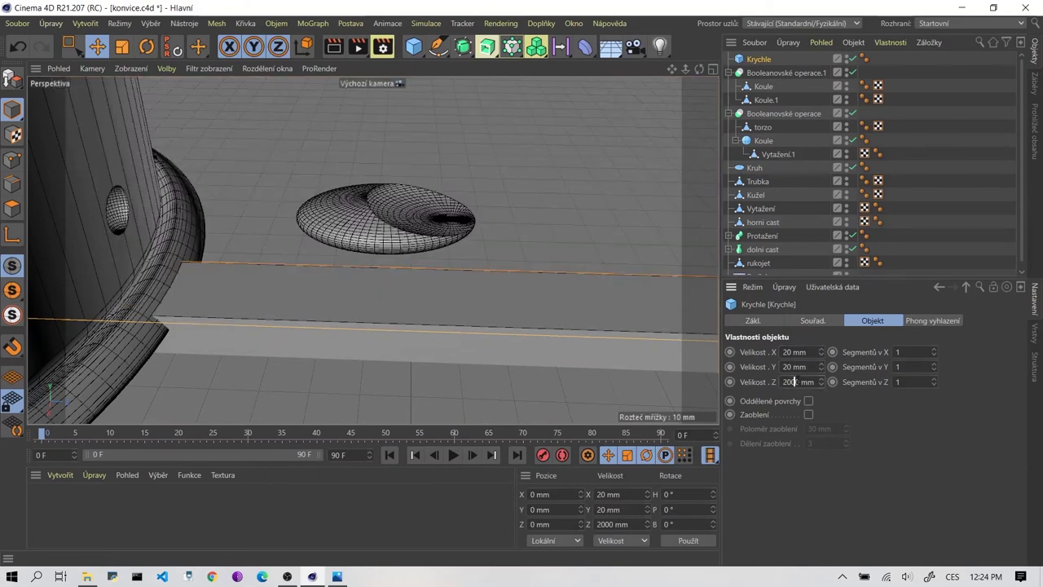
pyautogui.press('Return')
# Widen the cube and move it up to overlap one side of the badge.
pyautogui.scroll(-3, 295, 321)
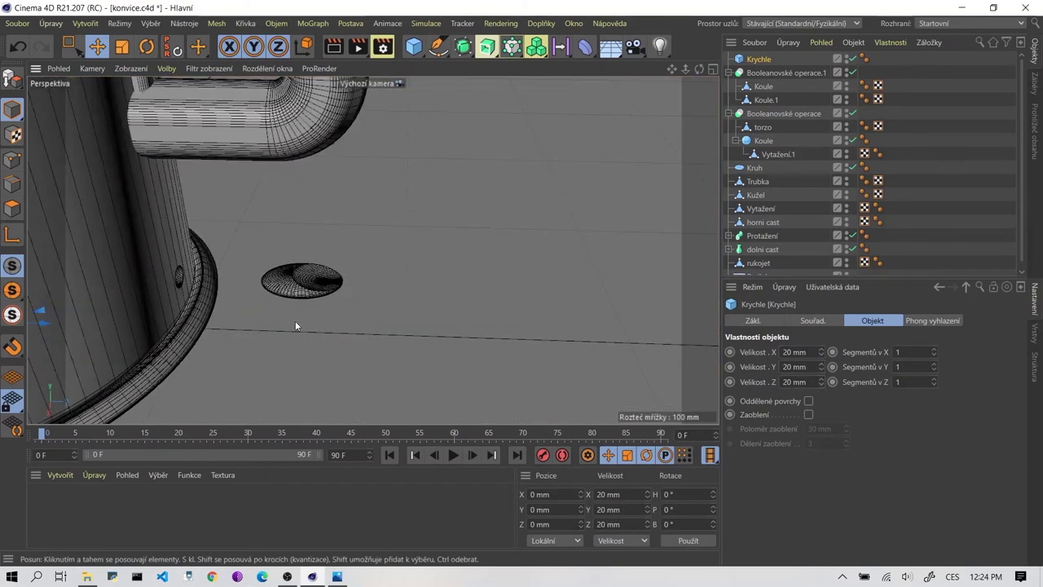
pyautogui.scroll(-2, 291, 317)
pyautogui.moveTo(261, 318)
pyautogui.mouseDown()
pyautogui.moveTo(350, 324)
pyautogui.moveTo(330, 314)
pyautogui.mouseUp()
pyautogui.scroll(3, 273, 304)
pyautogui.scroll(2, 293, 308)
pyautogui.scroll(-2, 297, 310)
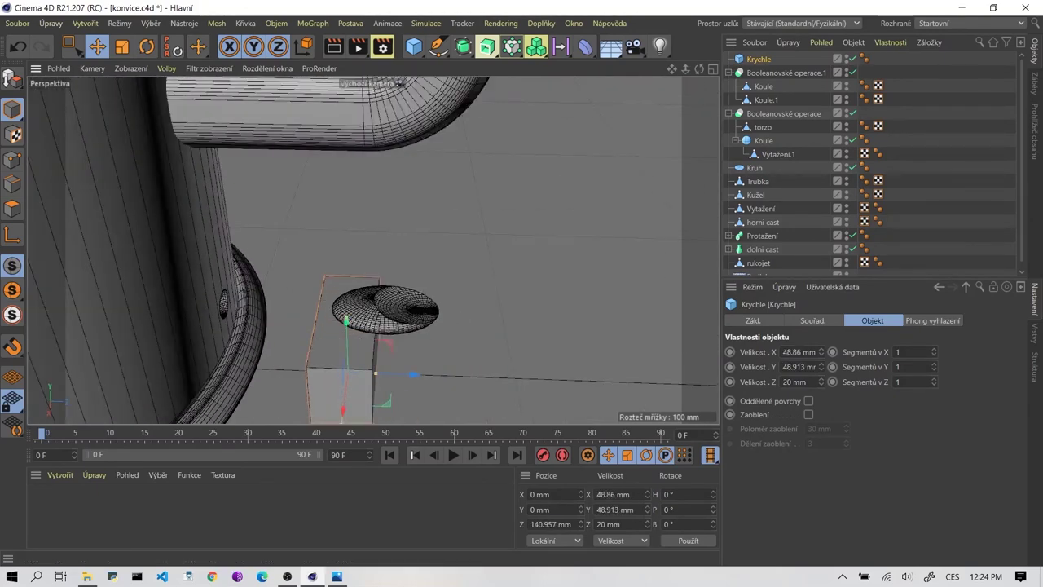
pyautogui.moveTo(375, 374); pyautogui.dragTo(383, 373)
pyautogui.moveTo(346, 325); pyautogui.dragTo(344, 269)
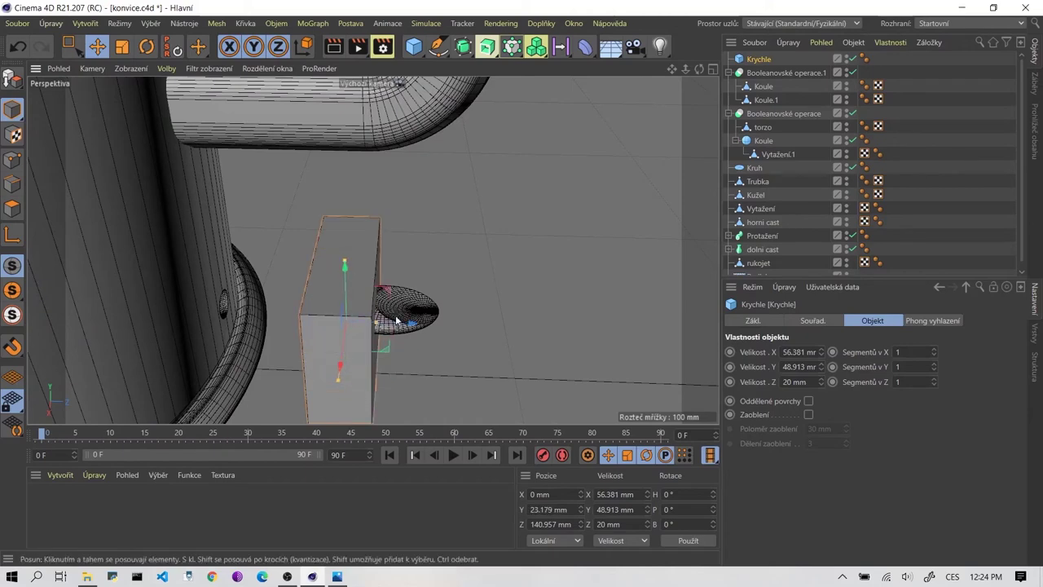
pyautogui.moveTo(397, 321); pyautogui.dragTo(399, 323)
pyautogui.moveTo(401, 324); pyautogui.dragTo(396, 322)
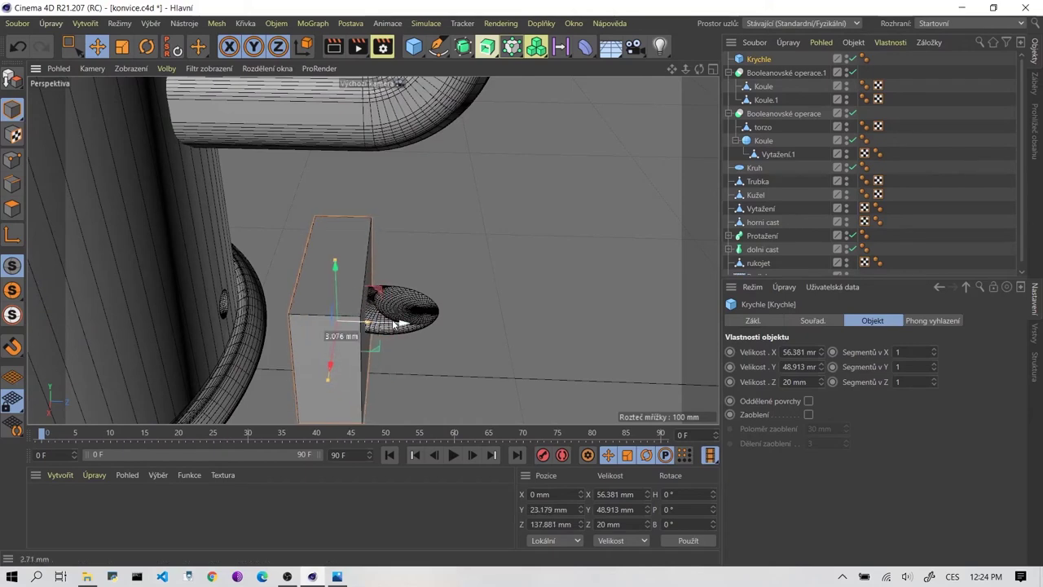
# Fine-tune the cube's depth and nest Krychle under Koule.1 in the badge Boolean.
pyautogui.moveTo(382, 229)
pyautogui.keyDown('alt'); pyautogui.mouseDown()
pyautogui.moveTo(347, 234)
pyautogui.moveTo(354, 241)
pyautogui.mouseUp(); pyautogui.keyUp('alt')
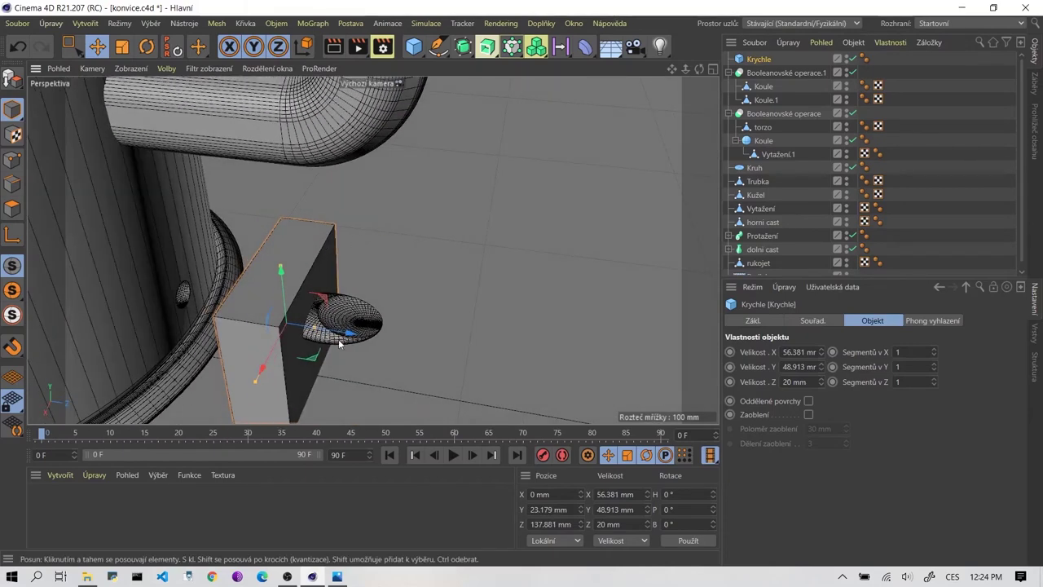
pyautogui.moveTo(347, 337); pyautogui.dragTo(345, 333)
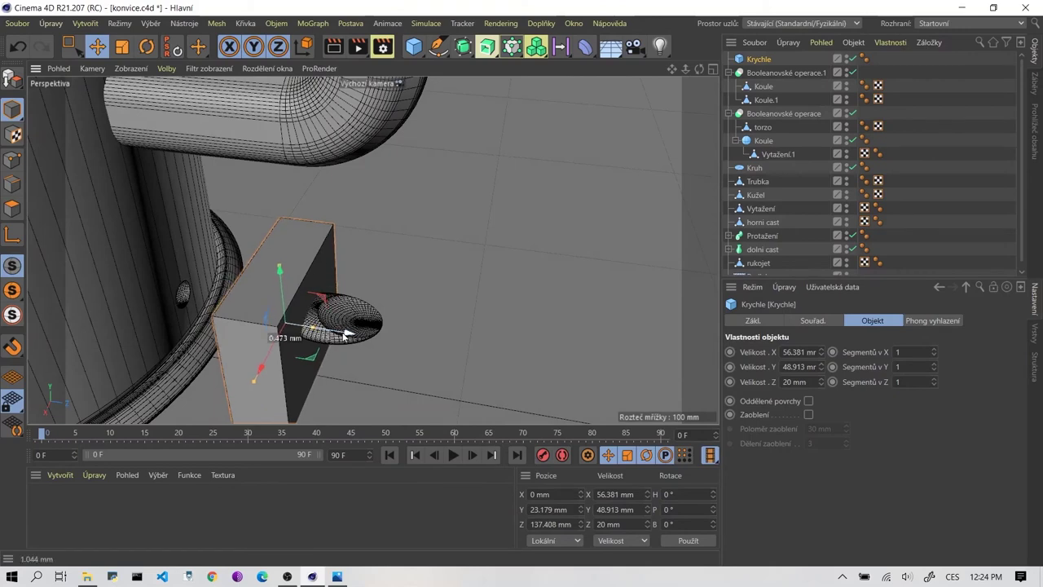
pyautogui.keyDown('alt'); pyautogui.moveTo(552, 251); pyautogui.dragTo(567, 255); pyautogui.keyUp('alt')
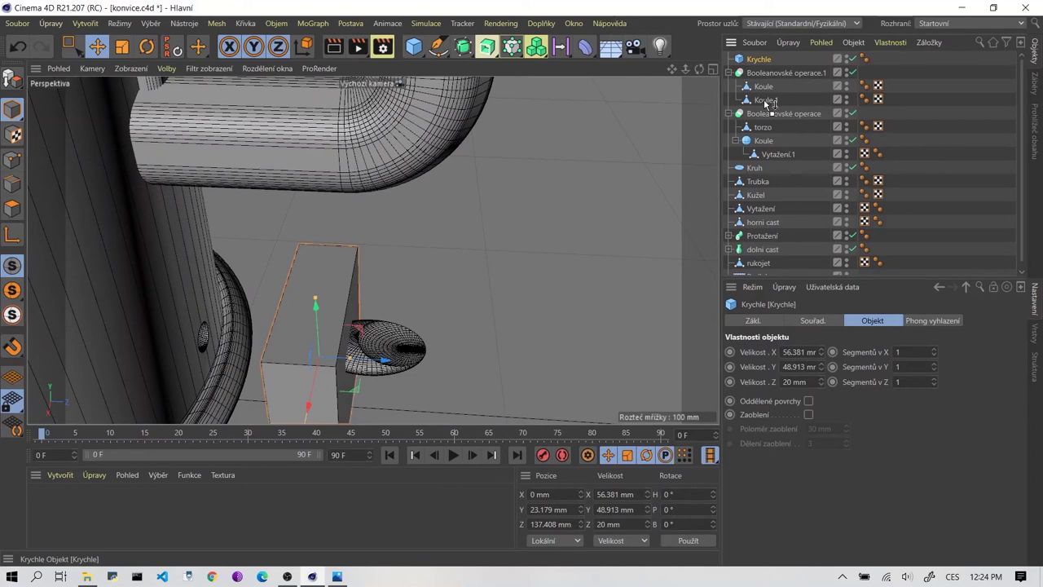
pyautogui.moveTo(765, 102); pyautogui.dragTo(766, 101)
# Orbit around the trimmed badge beside the pot to inspect the cut.
pyautogui.click(530, 235)
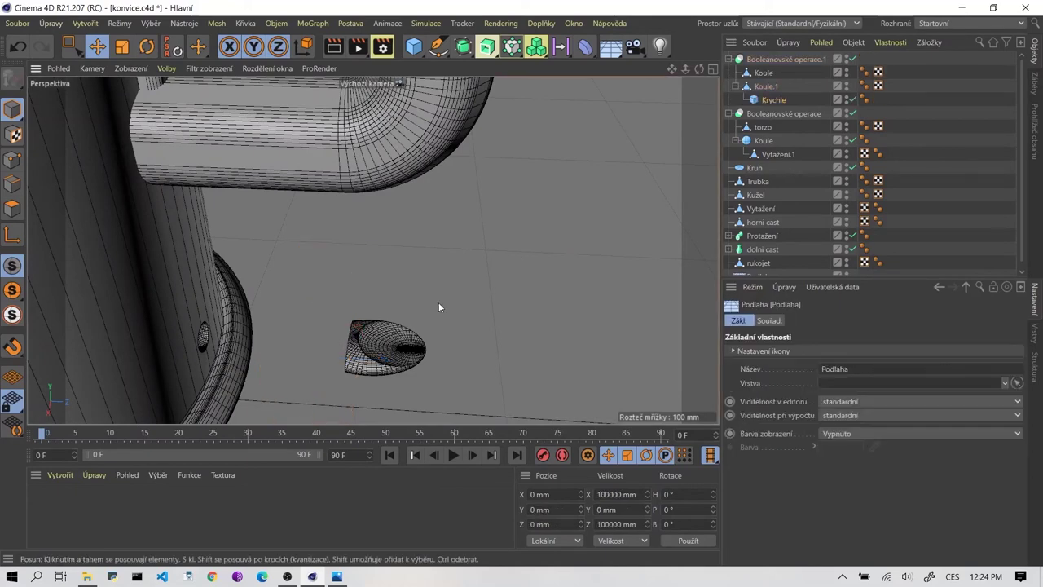
pyautogui.scroll(3, 568, 252)
pyautogui.keyDown('alt'); pyautogui.moveTo(553, 316); pyautogui.dragTo(633, 274); pyautogui.keyUp('alt')
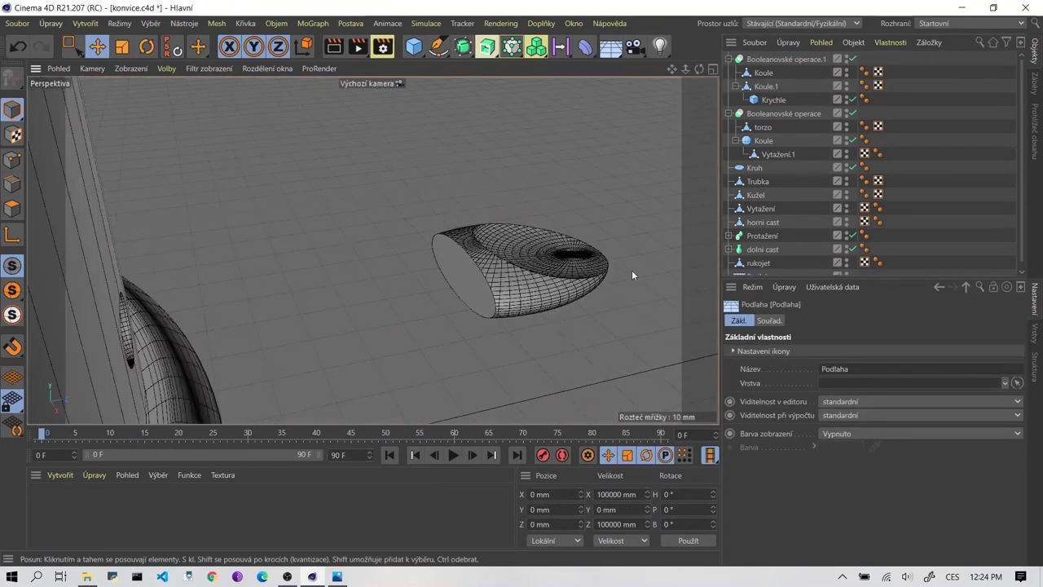
pyautogui.scroll(-3, 559, 272)
pyautogui.keyDown('alt'); pyautogui.moveTo(302, 180); pyautogui.dragTo(372, 221); pyautogui.keyUp('alt')
pyautogui.scroll(3, 373, 221)
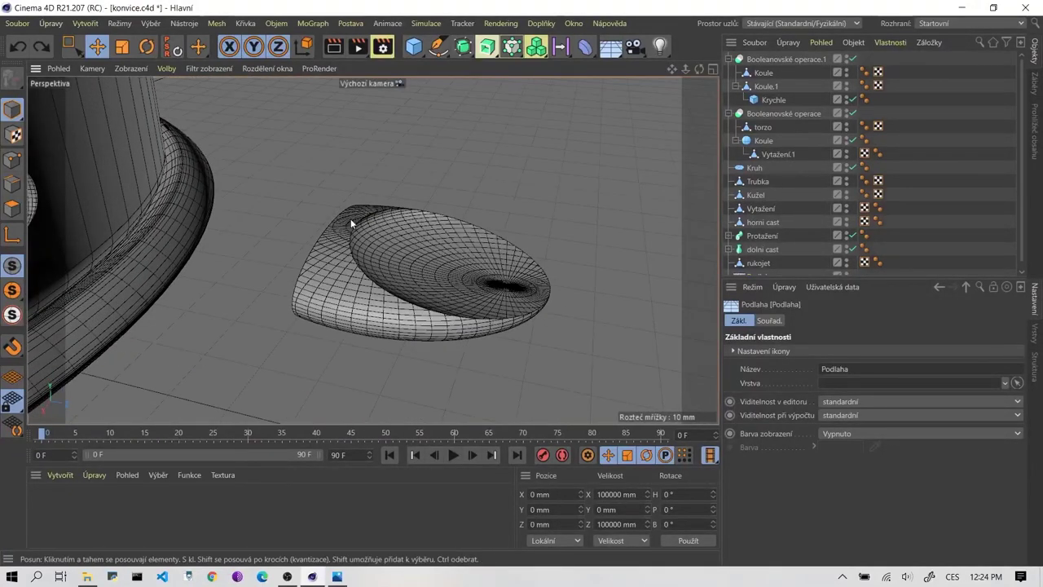
pyautogui.moveTo(350, 218)
pyautogui.keyDown('alt'); pyautogui.mouseDown()
pyautogui.moveTo(453, 209)
pyautogui.moveTo(343, 193)
pyautogui.mouseUp(); pyautogui.keyUp('alt')
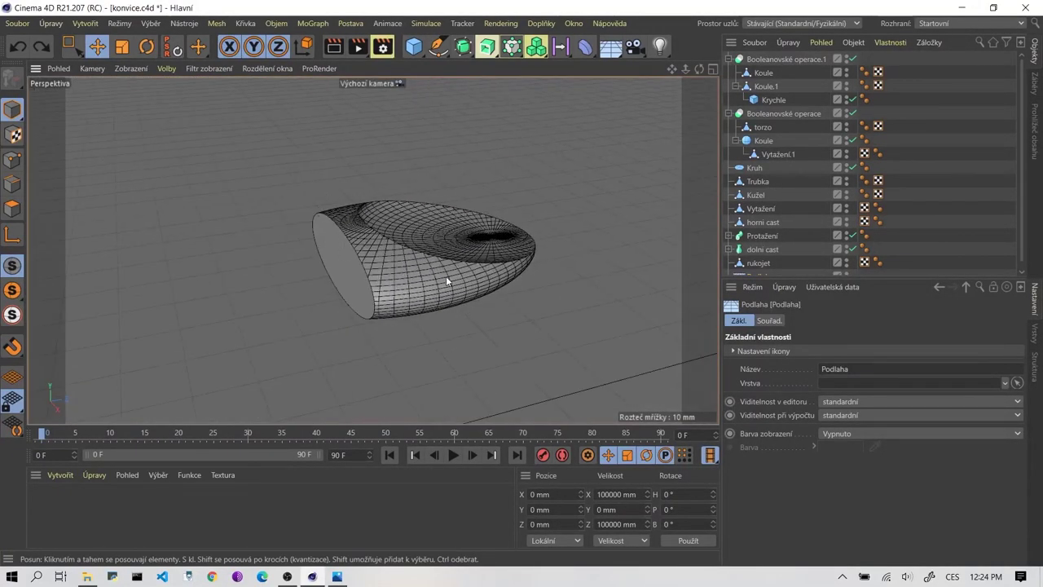
pyautogui.keyDown('alt'); pyautogui.moveTo(446, 275); pyautogui.dragTo(306, 289); pyautogui.keyUp('alt')
# Raise Koule.1 slightly on Y, undoing an accidental depth move.
pyautogui.click(769, 77)
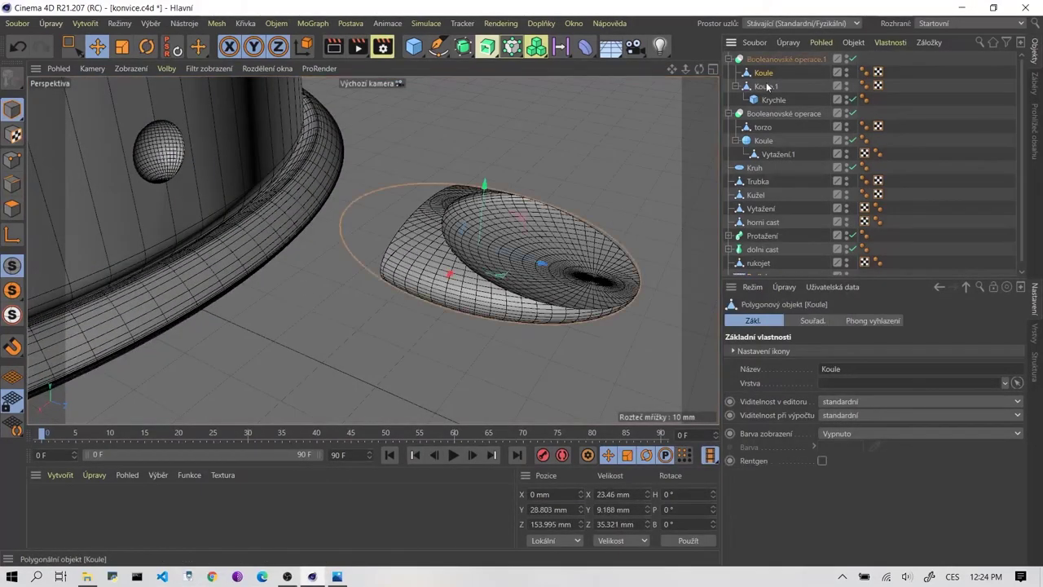
pyautogui.click(768, 86)
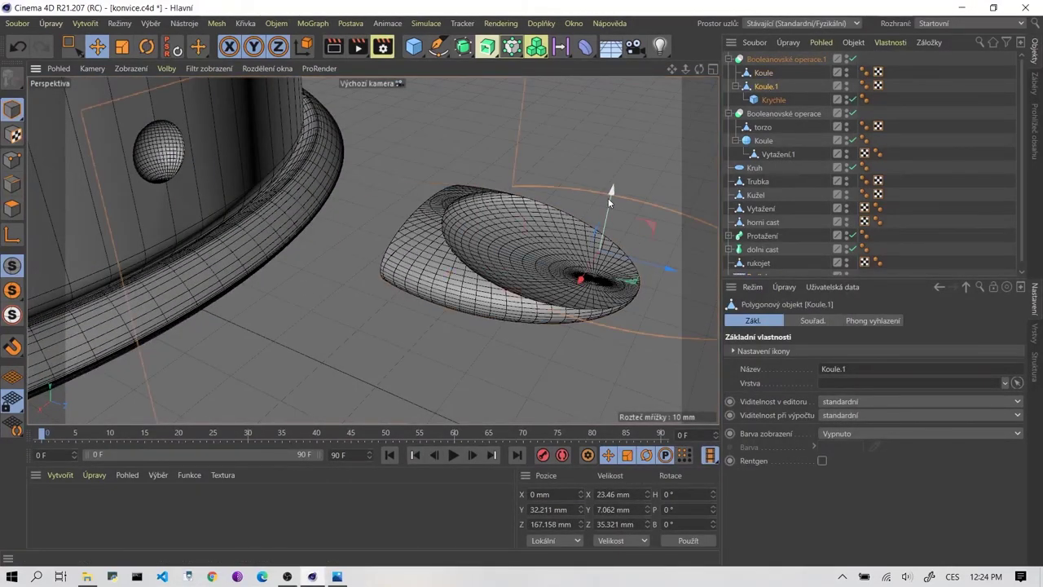
pyautogui.moveTo(607, 198); pyautogui.dragTo(605, 200)
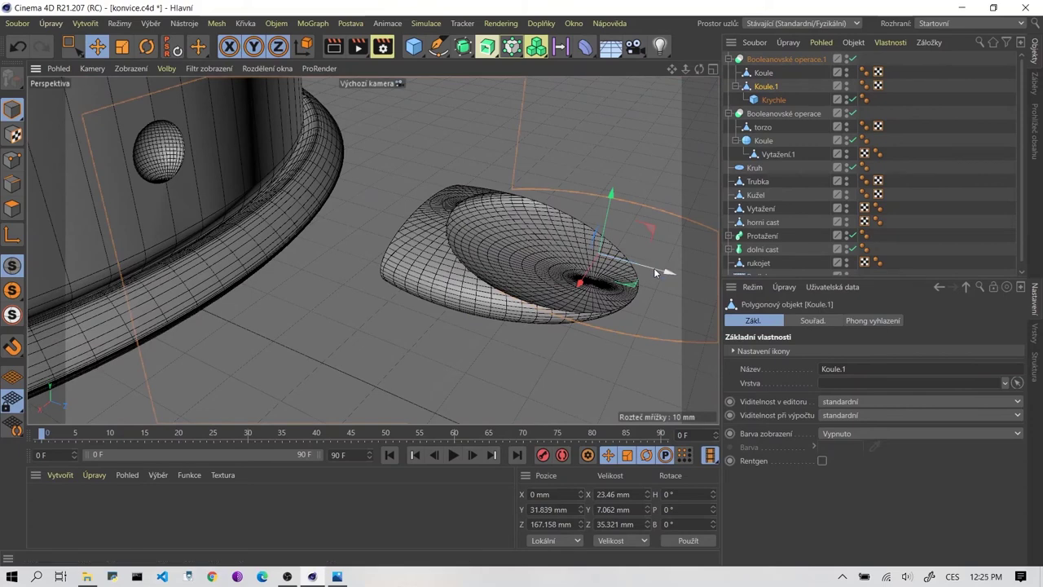
pyautogui.moveTo(654, 267); pyautogui.dragTo(638, 263)
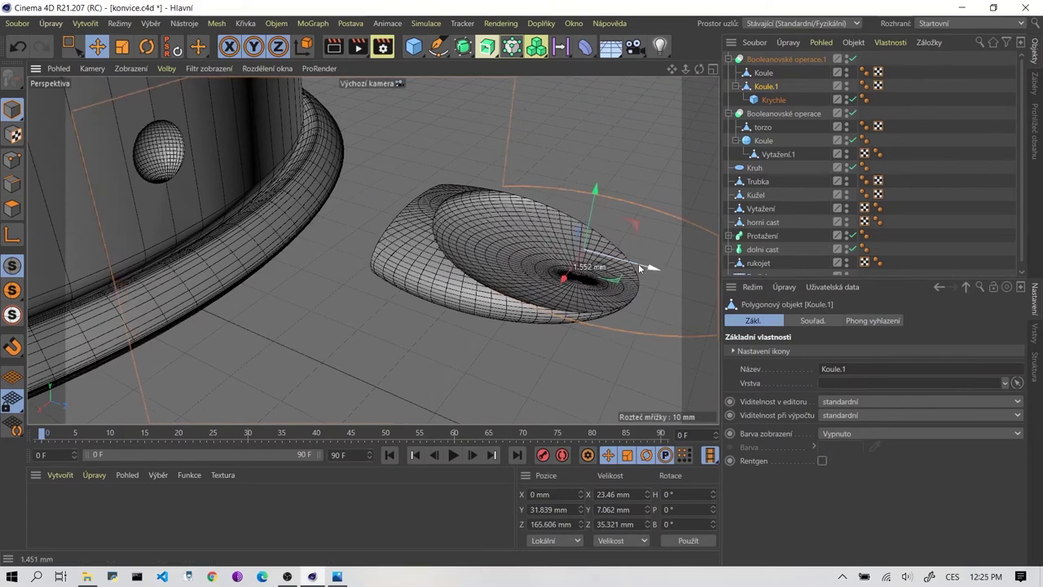
pyautogui.hotkey('ctrl', 'z')
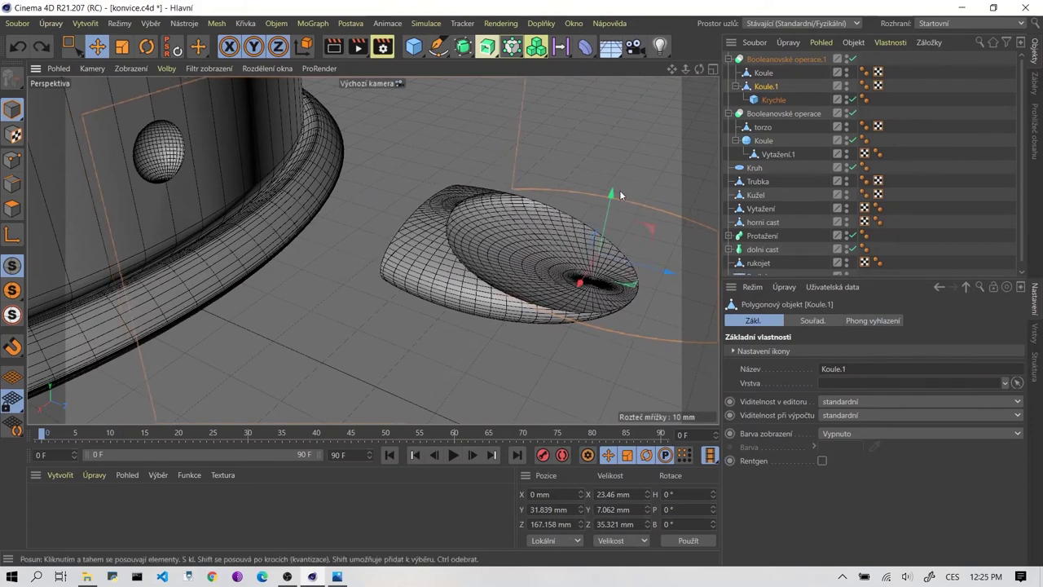
pyautogui.moveTo(619, 195); pyautogui.dragTo(617, 184)
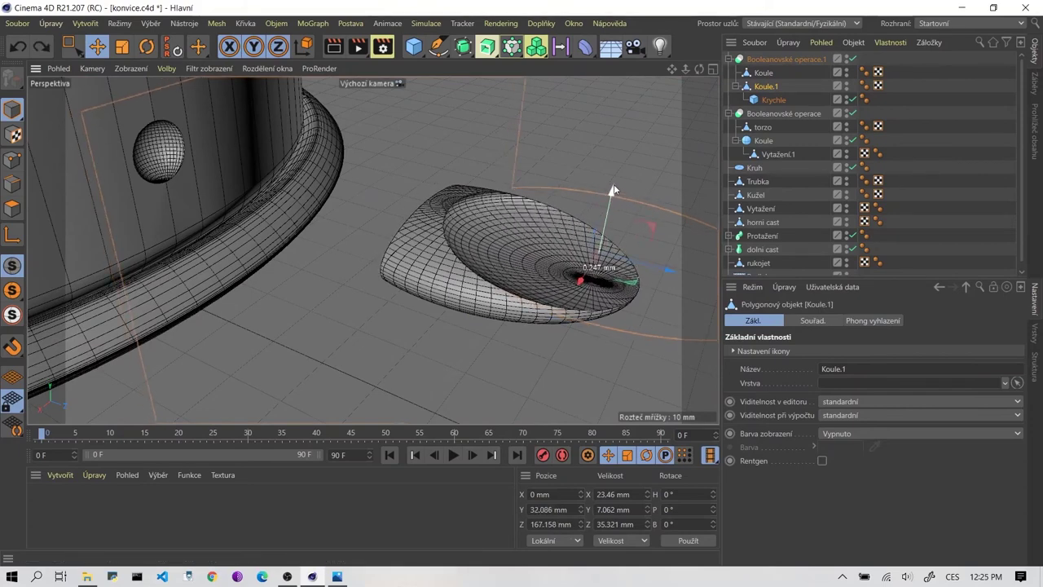
pyautogui.click(561, 101)
pyautogui.scroll(-3, 566, 160)
pyautogui.scroll(-2, 566, 161)
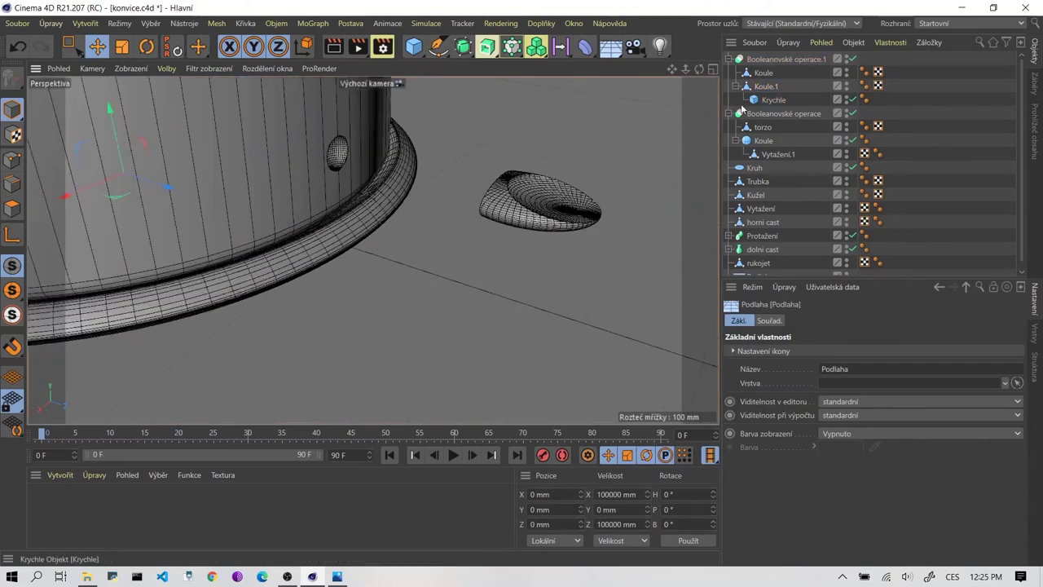
# Inspect the badge's flat cut face and compare it with the kettle reference photo.
pyautogui.click(768, 62)
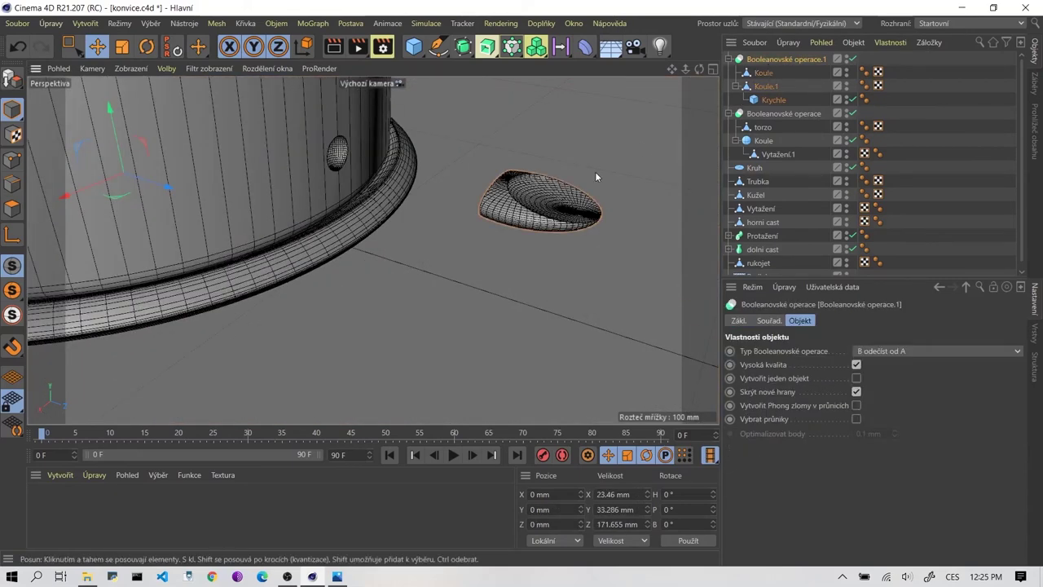
pyautogui.scroll(3, 594, 171)
pyautogui.scroll(-2, 528, 200)
pyautogui.scroll(2, 315, 312)
pyautogui.scroll(2, 481, 300)
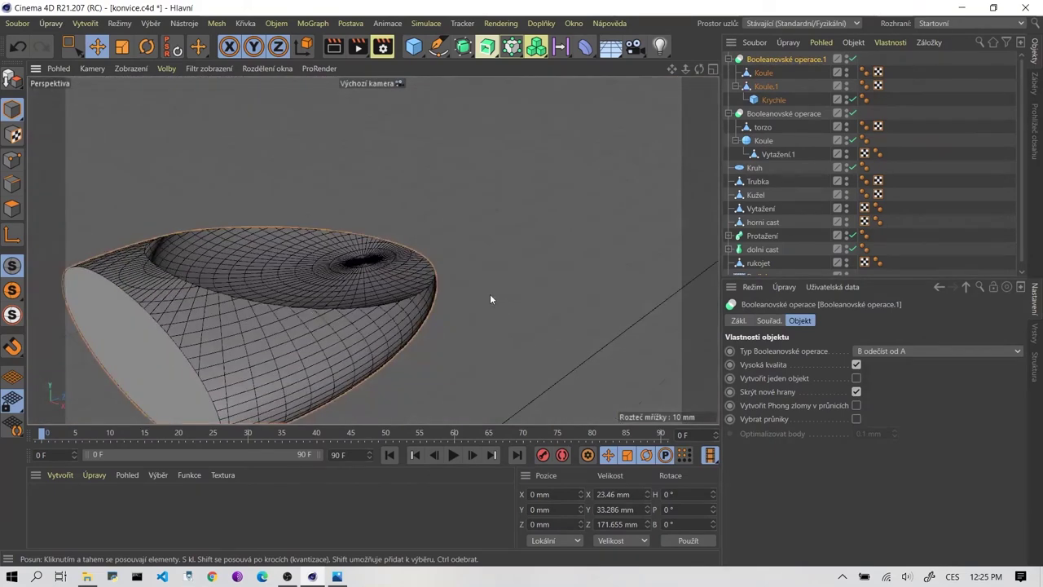
pyautogui.moveTo(490, 294)
pyautogui.keyDown('alt'); pyautogui.mouseDown()
pyautogui.moveTo(464, 265)
pyautogui.moveTo(475, 269)
pyautogui.mouseUp(); pyautogui.keyUp('alt')
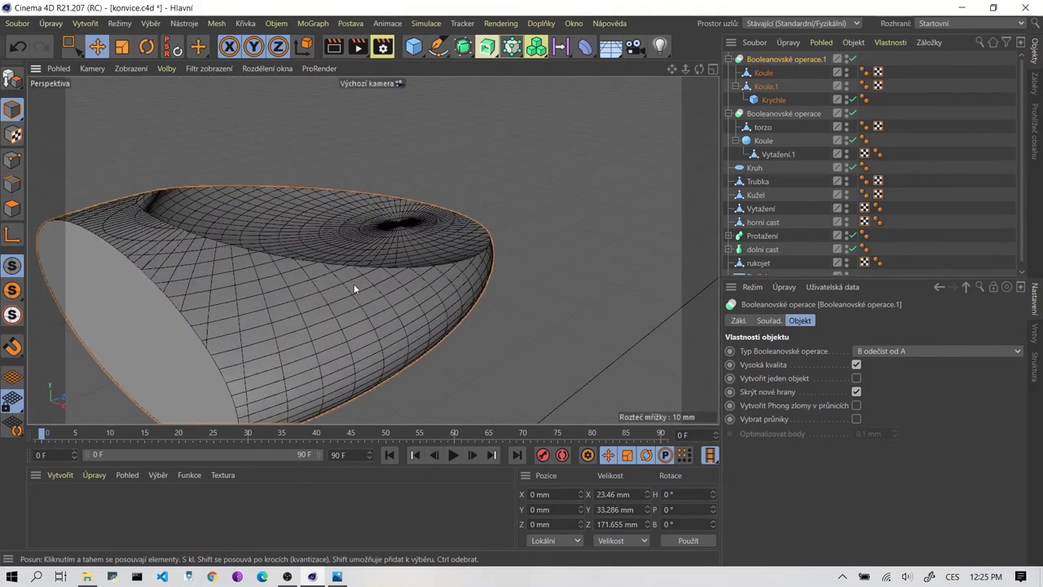
pyautogui.moveTo(356, 286)
pyautogui.keyDown('alt'); pyautogui.mouseDown()
pyautogui.moveTo(145, 275)
pyautogui.moveTo(442, 244)
pyautogui.mouseUp(); pyautogui.keyUp('alt')
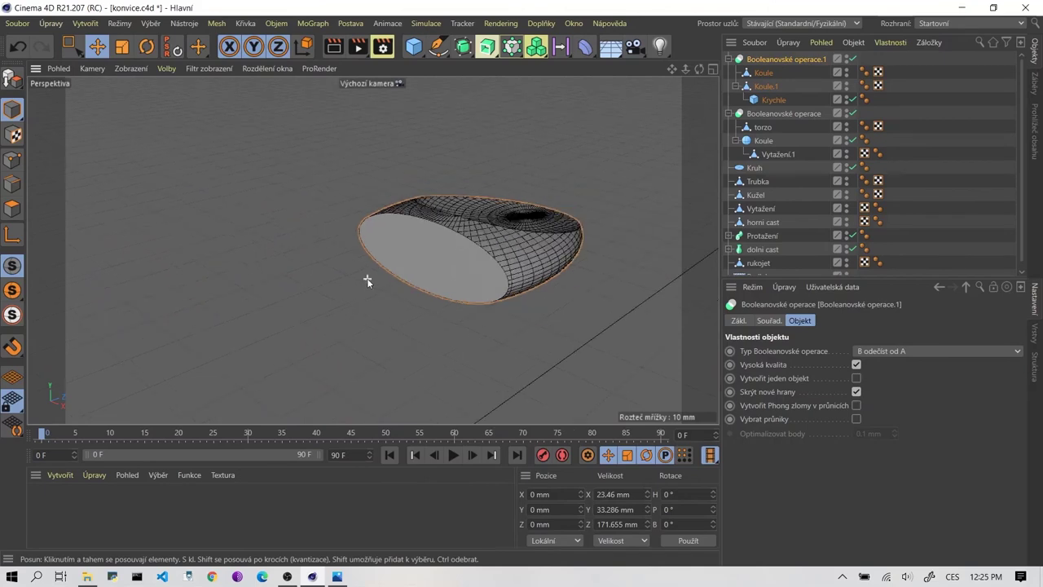
pyautogui.click(336, 576)
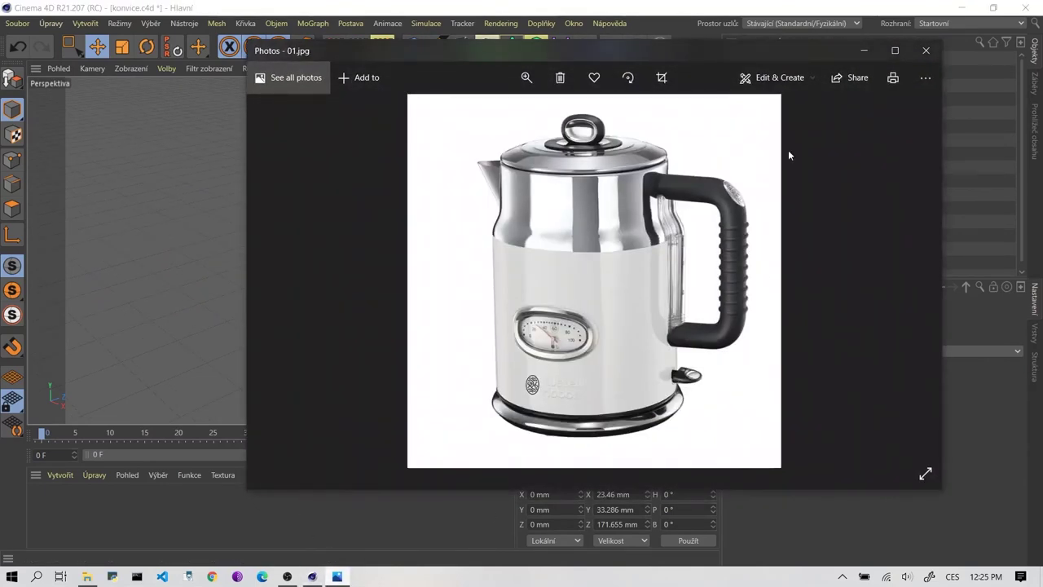
pyautogui.click(864, 50)
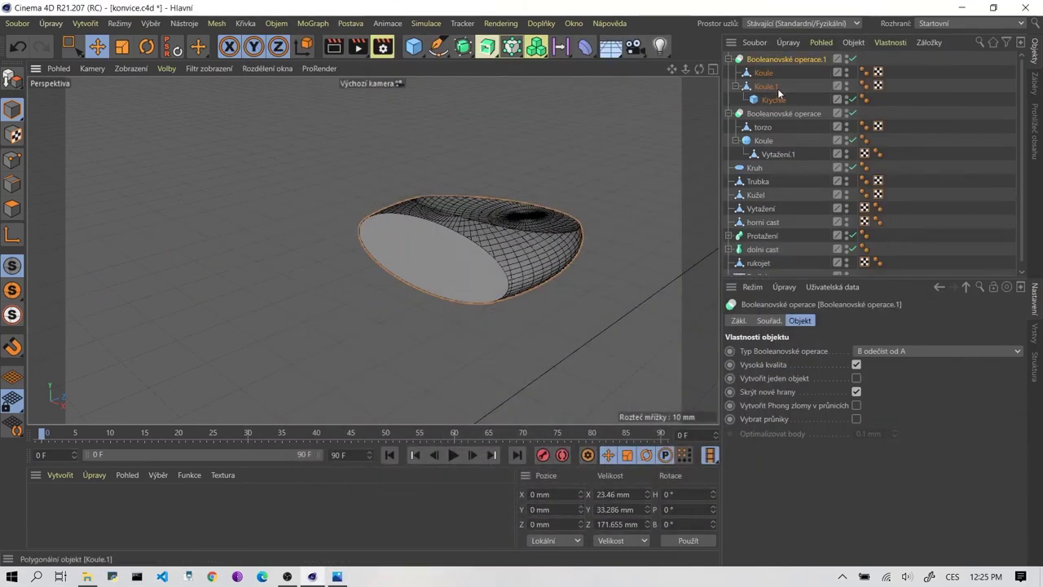
# Make Booleanovské operace.1 editable and merge its four parts with Spojit objekty + smazat.
pyautogui.click(9, 81)
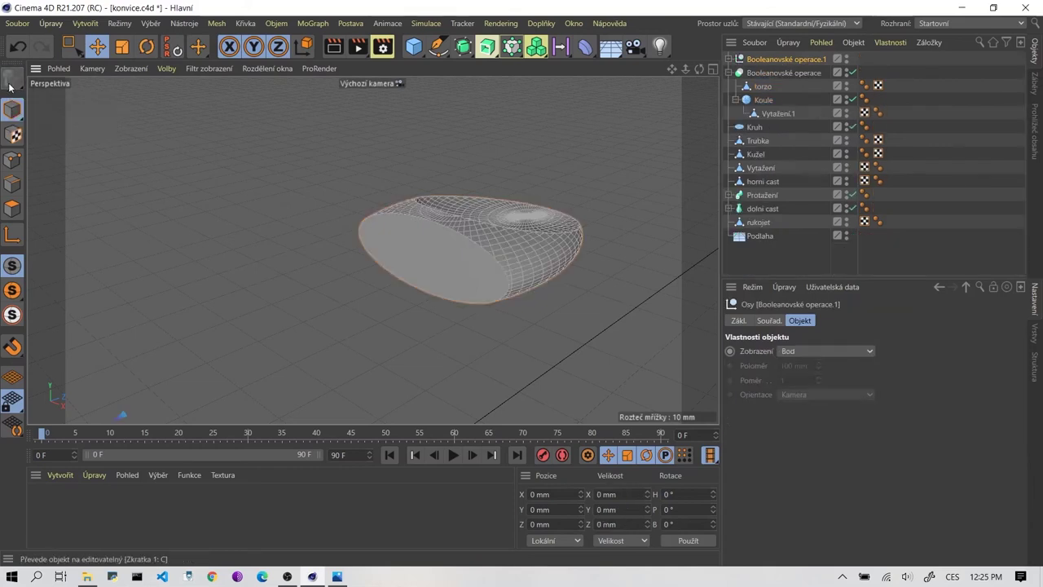
pyautogui.click(732, 59)
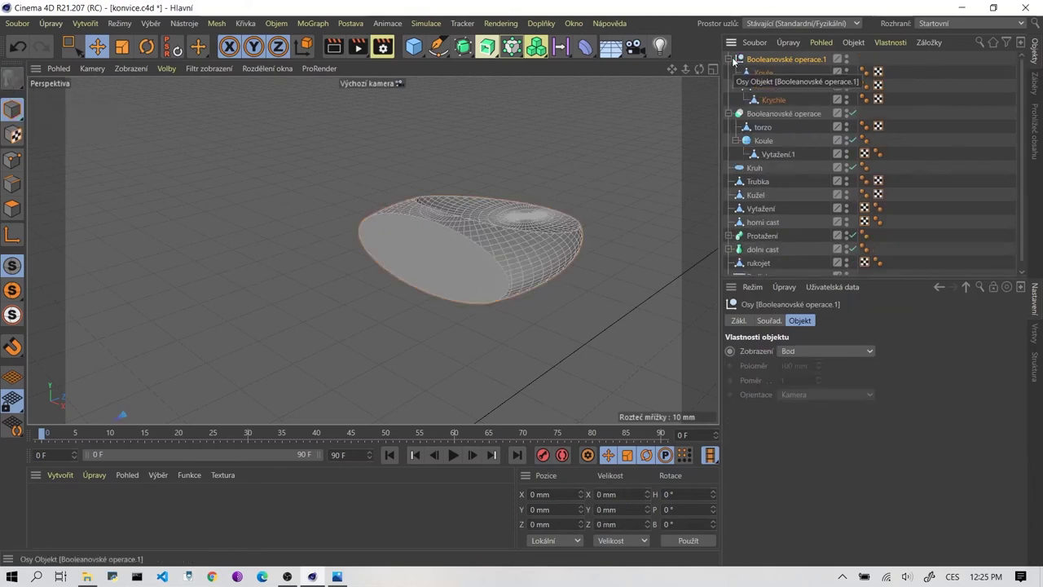
pyautogui.moveTo(539, 226)
pyautogui.keyDown('alt'); pyautogui.mouseDown()
pyautogui.moveTo(457, 247)
pyautogui.moveTo(515, 196)
pyautogui.moveTo(499, 221)
pyautogui.moveTo(446, 227)
pyautogui.moveTo(423, 244)
pyautogui.mouseUp(); pyautogui.keyUp('alt')
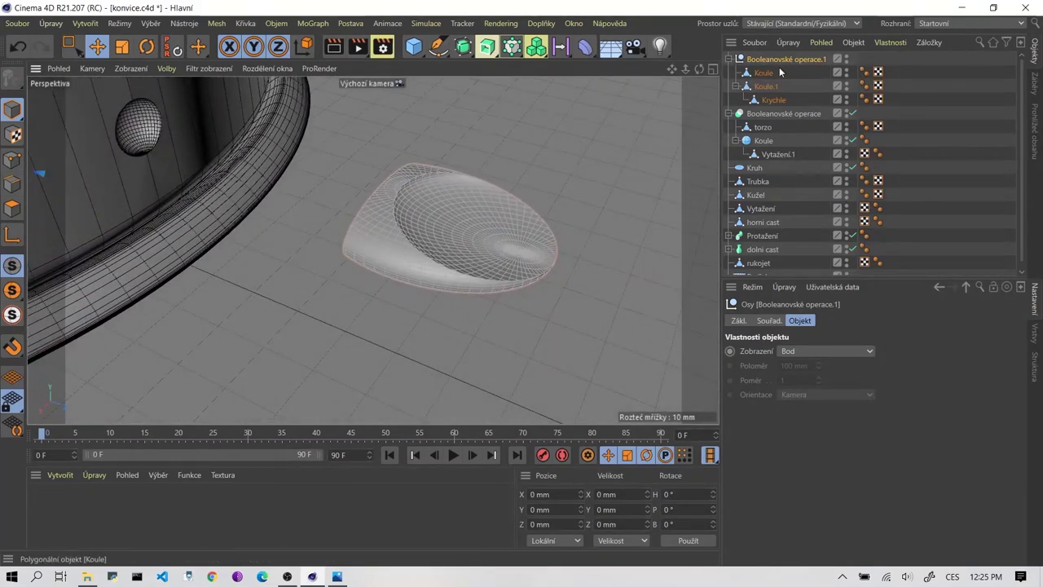
pyautogui.click(775, 98)
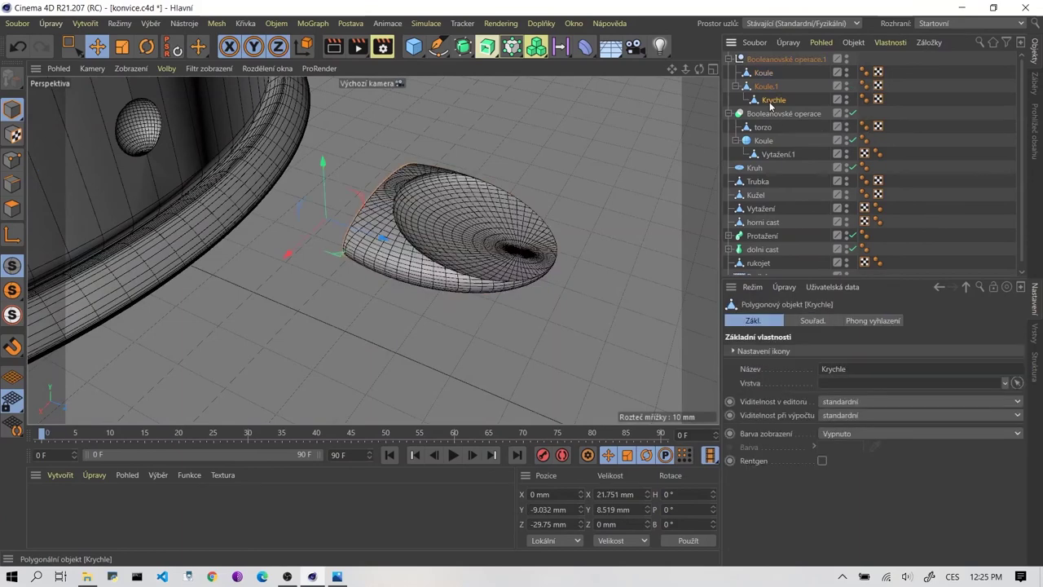
pyautogui.keyDown('shift'); pyautogui.click(781, 61); pyautogui.keyUp('shift')
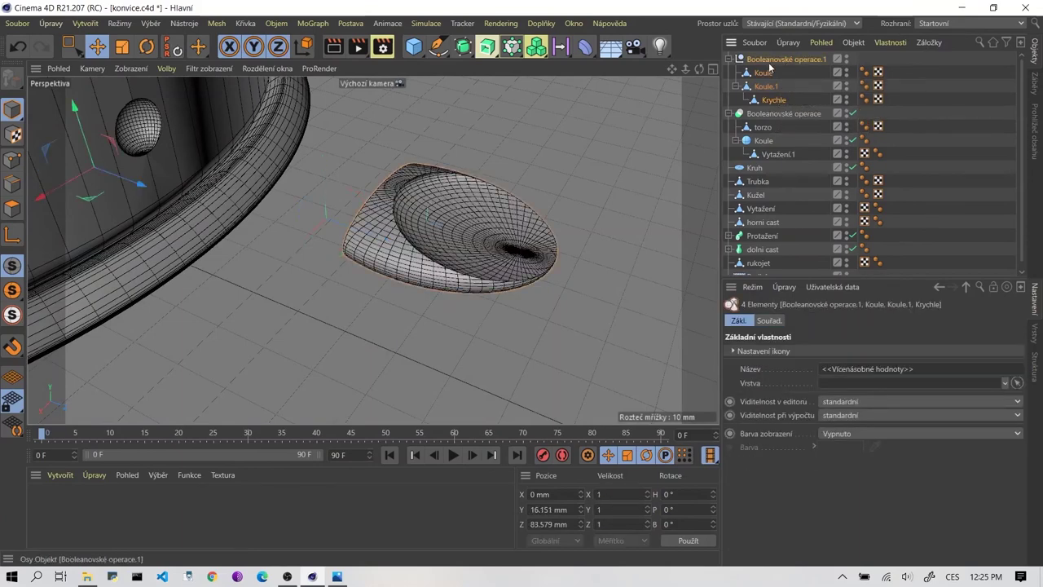
pyautogui.rightClick(768, 65)
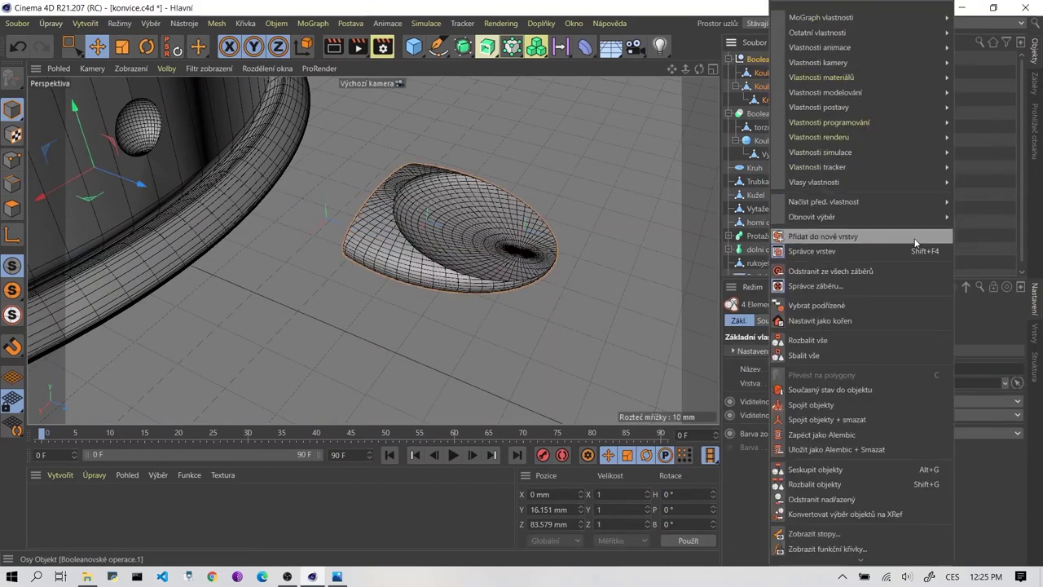
pyautogui.click(829, 418)
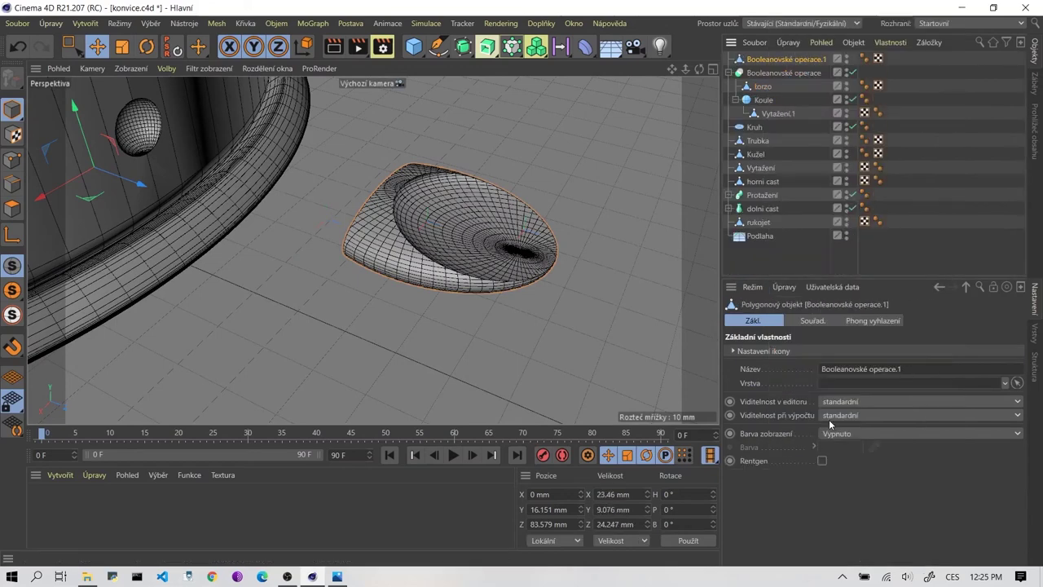
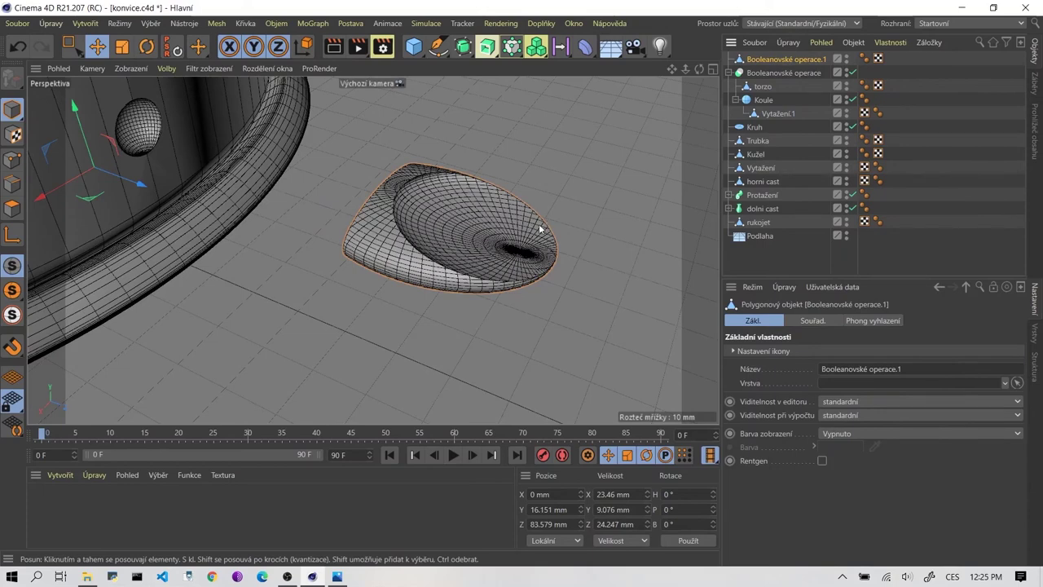
# In Polygon mode, select the button's flat cap face.
pyautogui.keyDown('alt'); pyautogui.moveTo(442, 234); pyautogui.dragTo(580, 222); pyautogui.keyUp('alt')
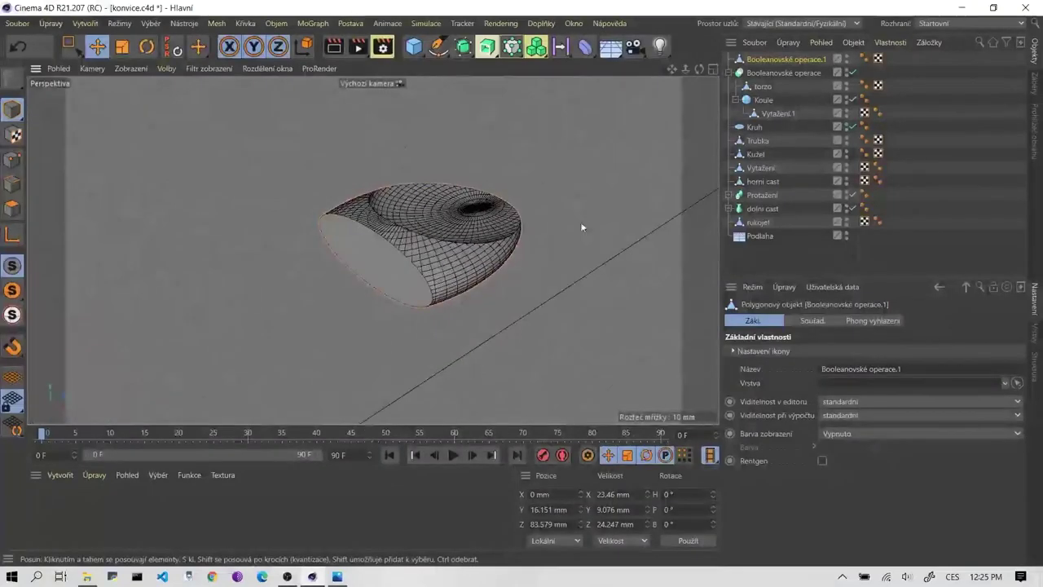
pyautogui.click(10, 206)
pyautogui.click(346, 239)
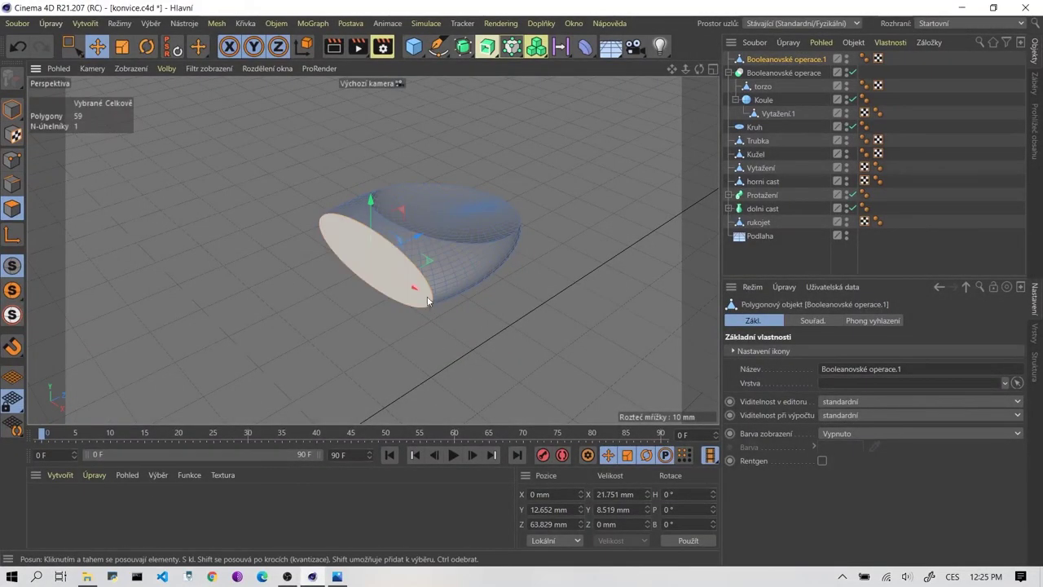
pyautogui.rightClick(391, 274)
pyautogui.click(388, 264)
pyautogui.rightClick(370, 271)
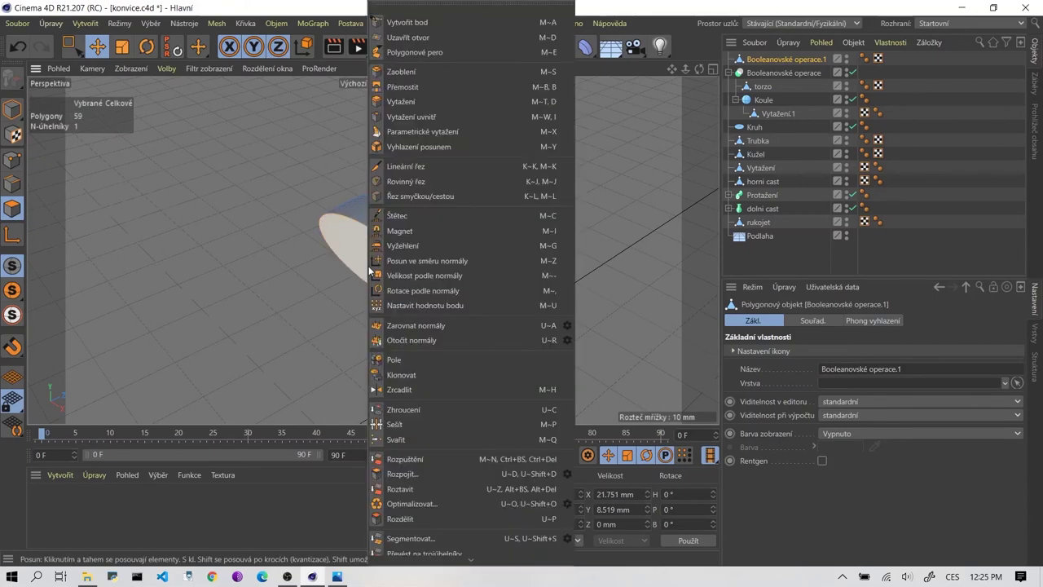
# Inset the cap face with Vytažení uvnitř (Inner Extrude), undoing the distorted attempt.
pyautogui.click(442, 122)
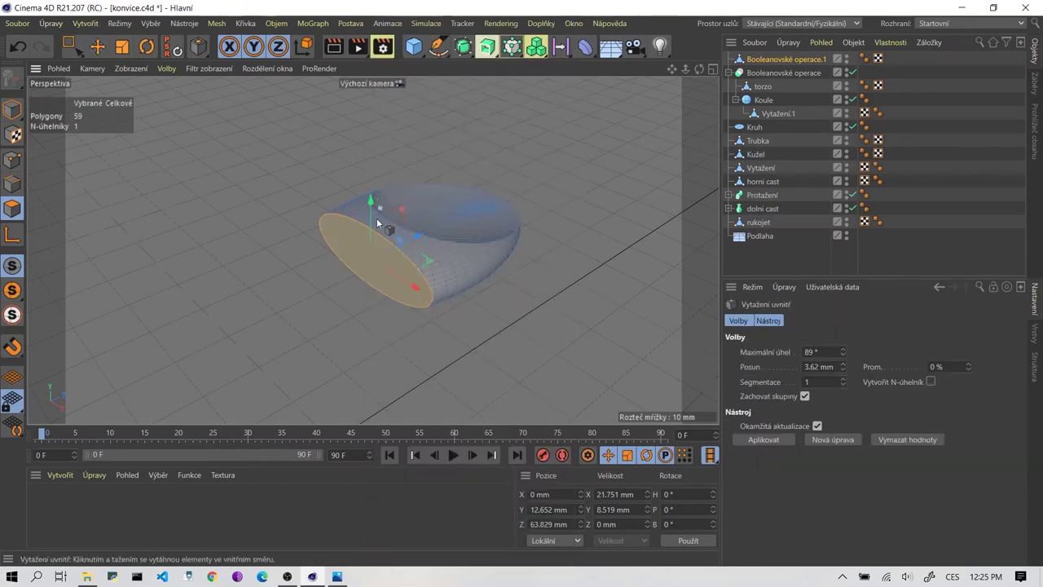
pyautogui.moveTo(383, 261); pyautogui.dragTo(359, 260)
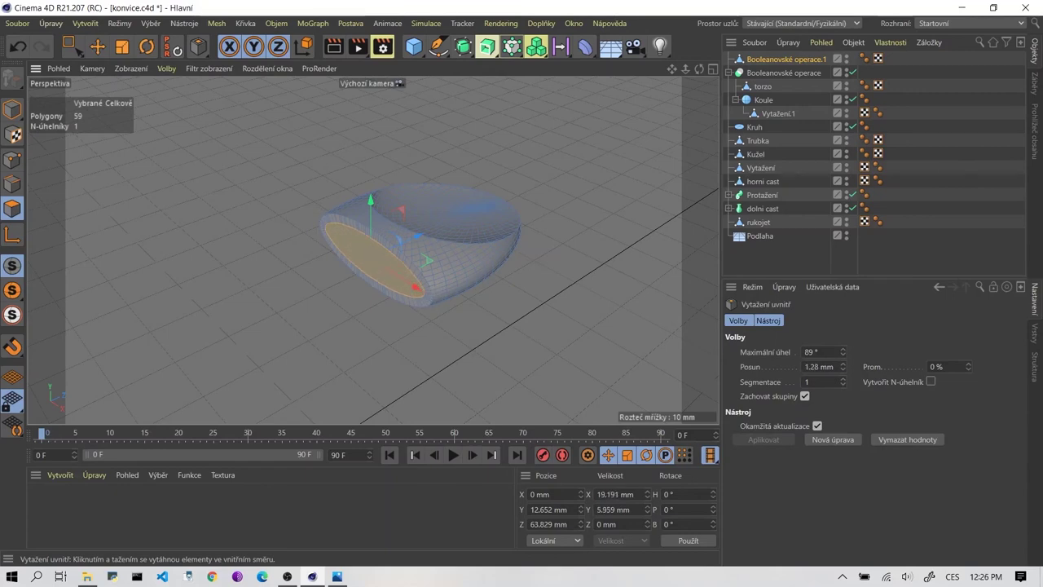
pyautogui.scroll(5, 361, 261)
pyautogui.moveTo(361, 260); pyautogui.dragTo(383, 263)
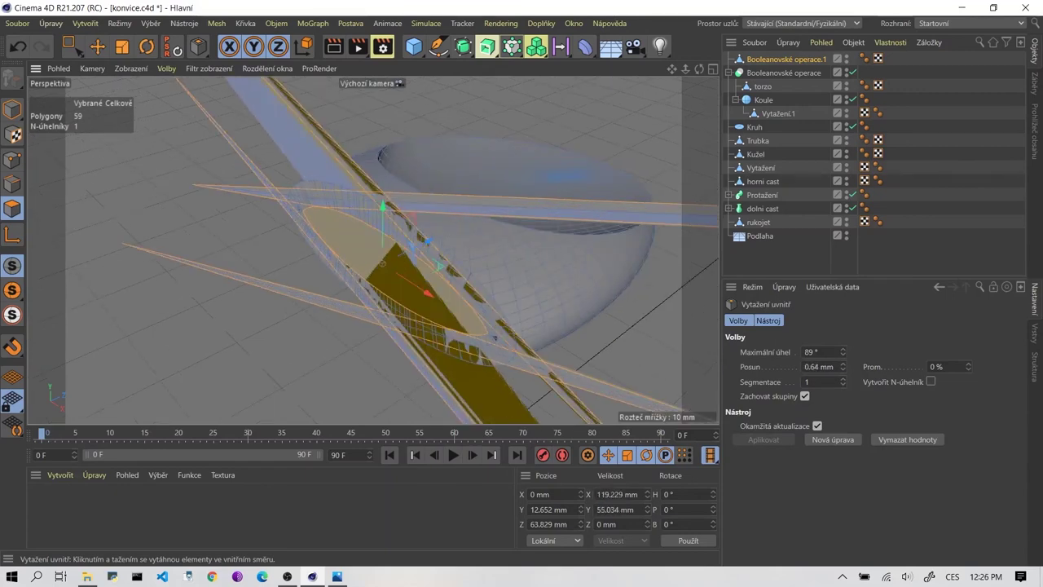
pyautogui.hotkey('ctrl', 'z')
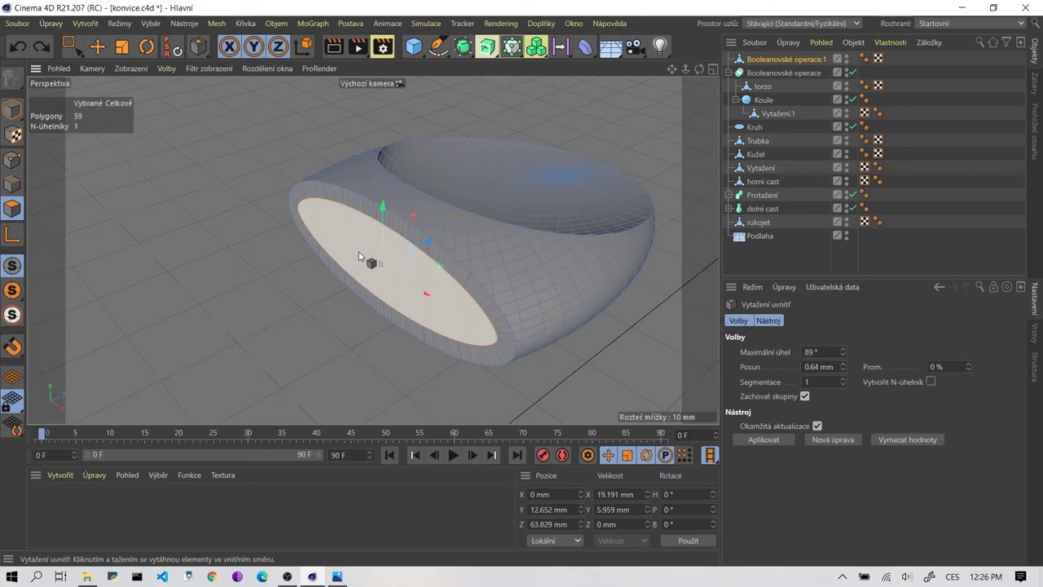
pyautogui.rightClick(354, 280)
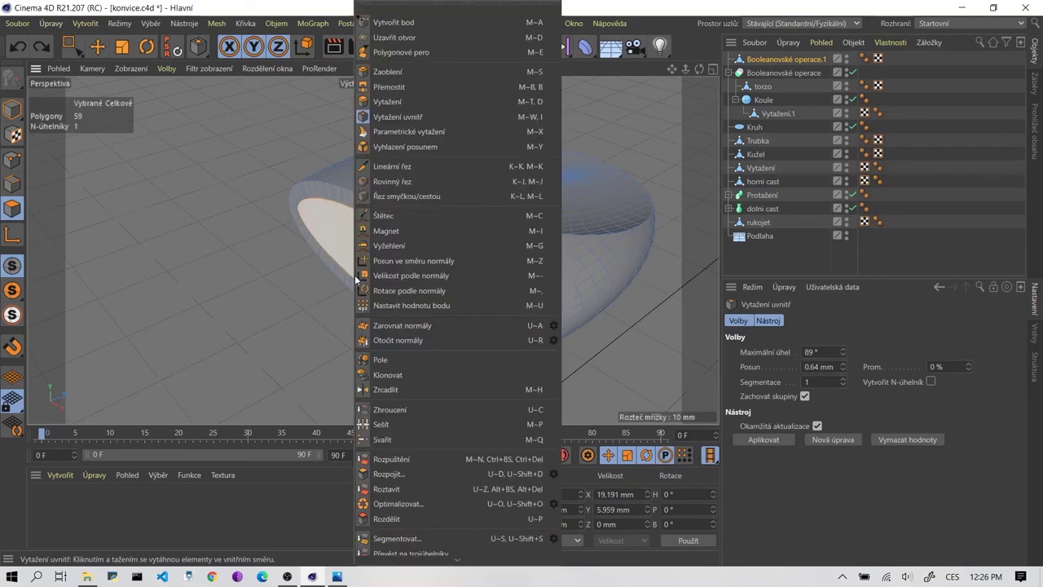
pyautogui.click(446, 195)
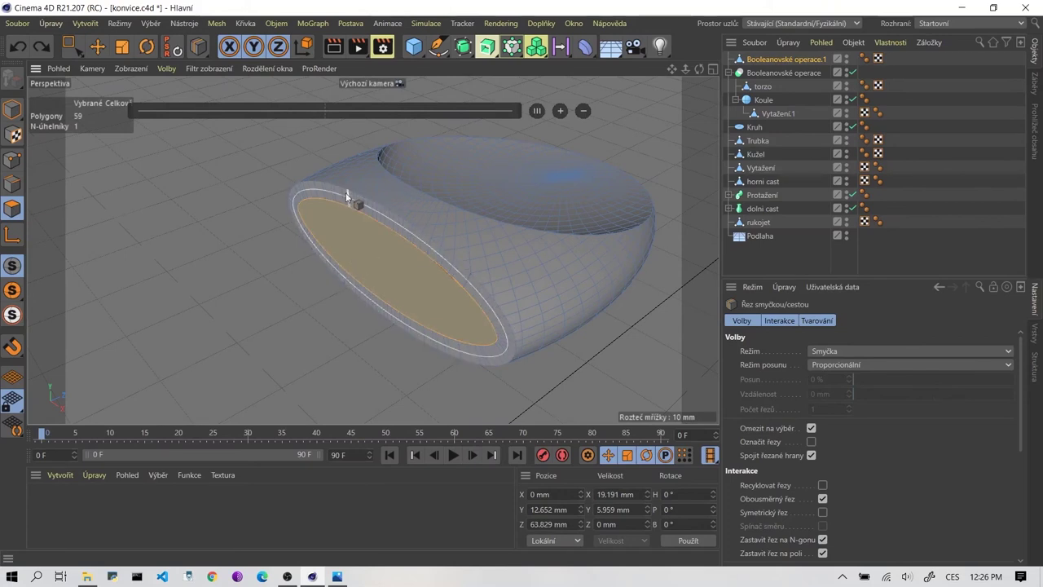
pyautogui.scroll(4, 346, 192)
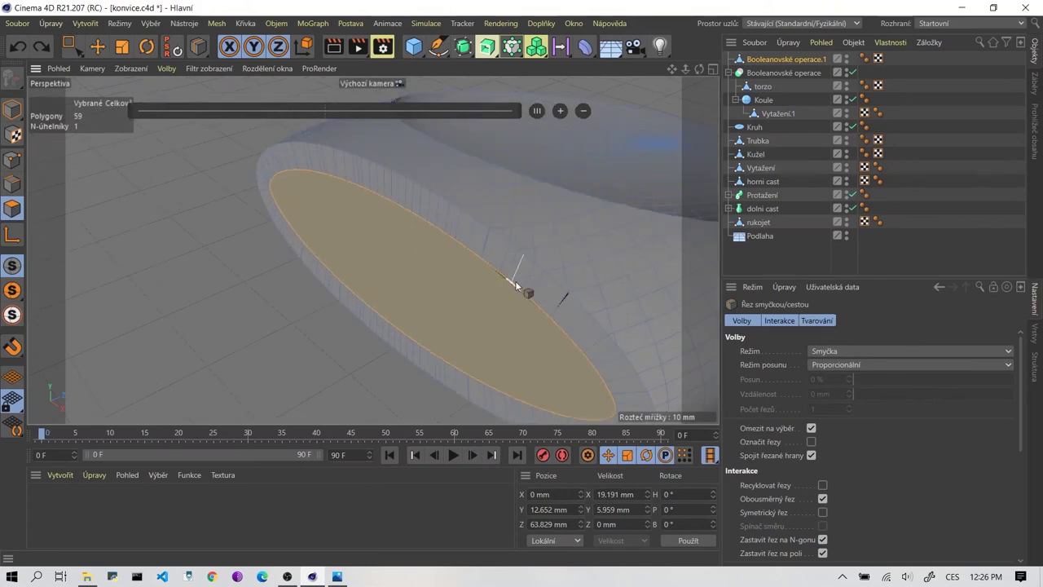
pyautogui.scroll(2, 559, 327)
pyautogui.scroll(-3, 489, 321)
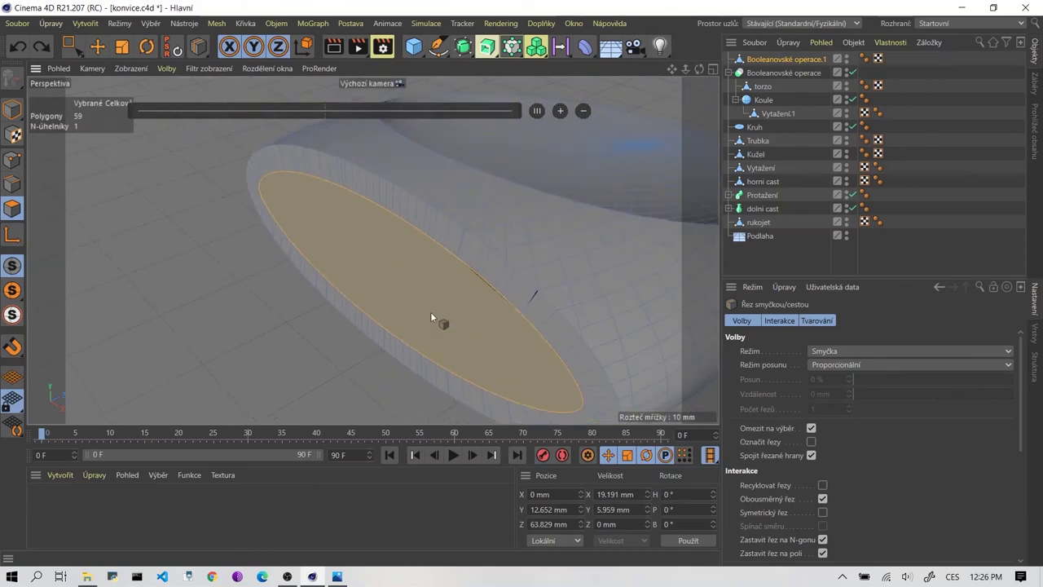
pyautogui.scroll(-3, 430, 311)
pyautogui.scroll(1, 397, 316)
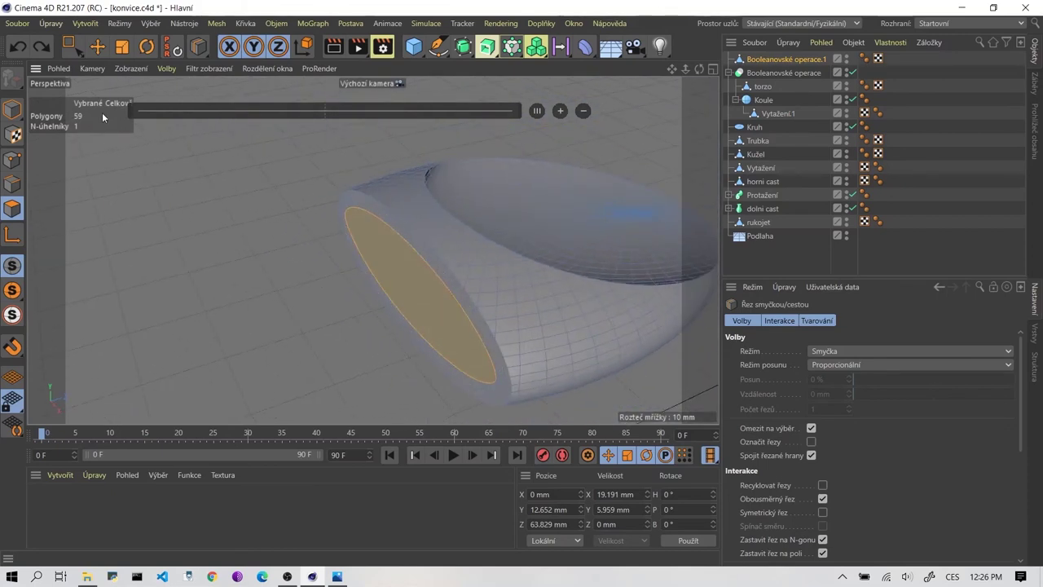
pyautogui.press('e')
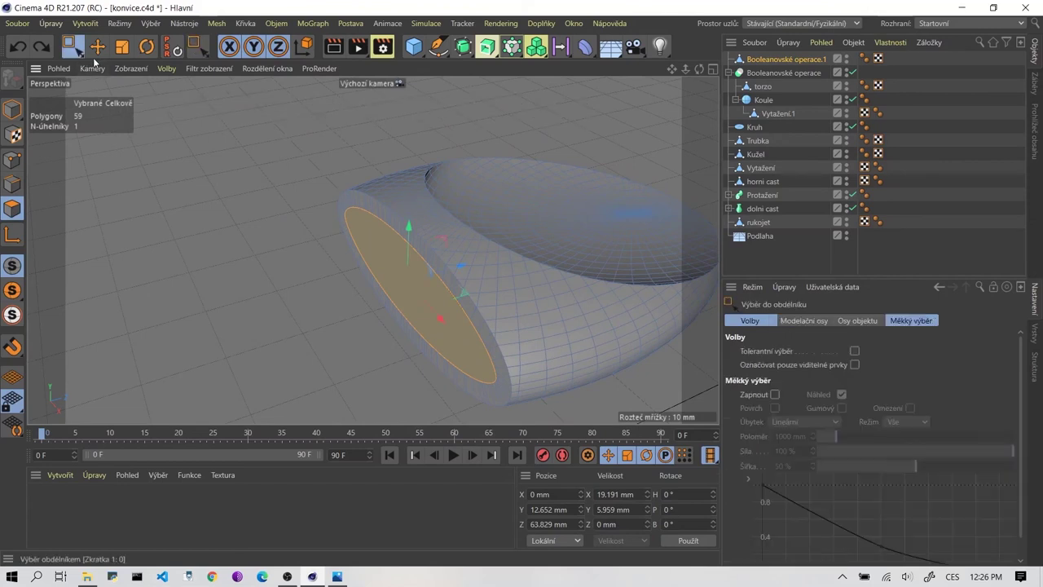
pyautogui.click(205, 324)
pyautogui.click(442, 317)
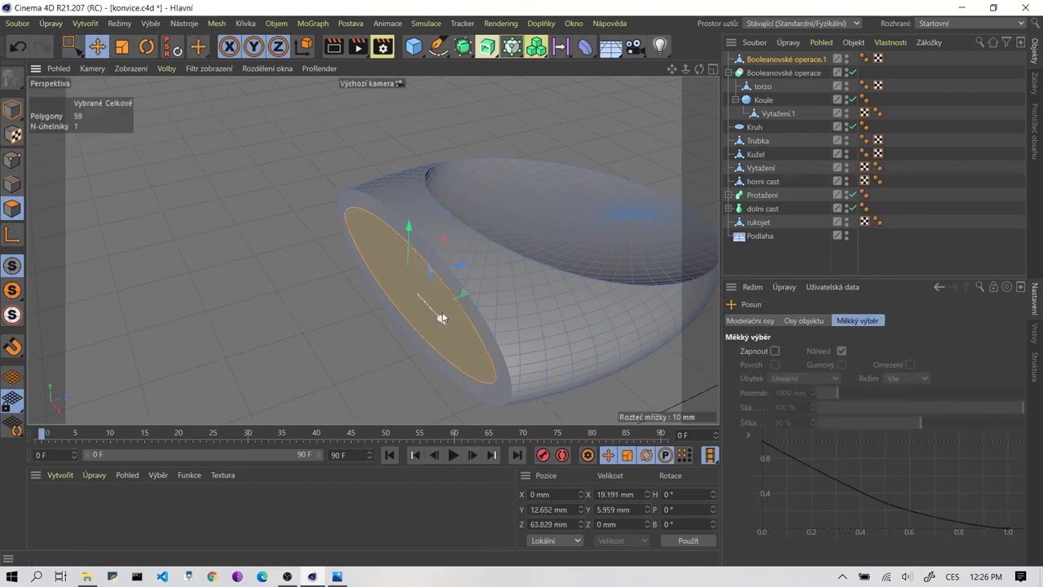
pyautogui.rightClick(414, 299)
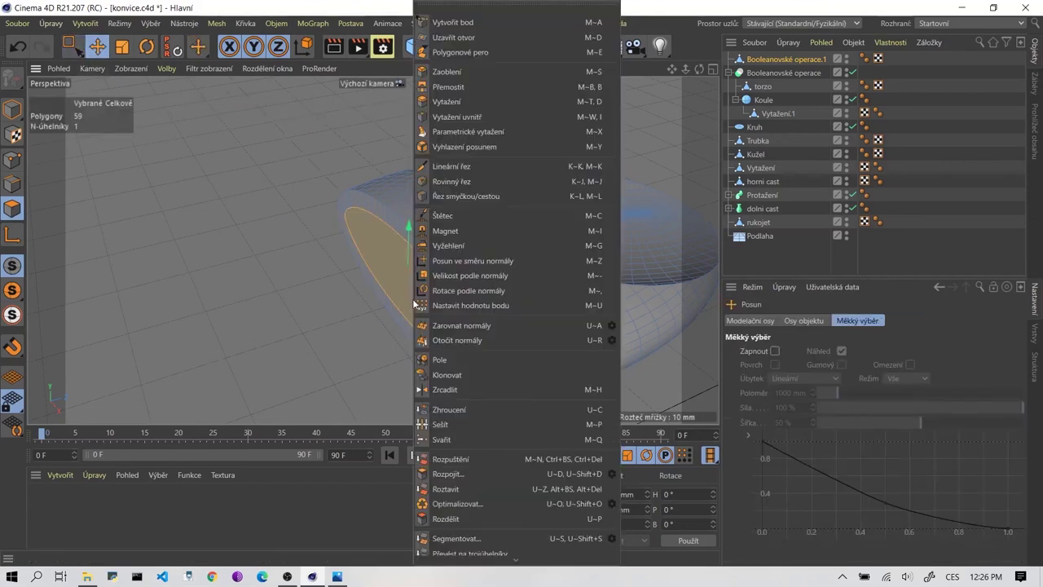
# Inner-extrude the end face again and scale it down to about 6.714 × 4.386 mm.
pyautogui.click(453, 116)
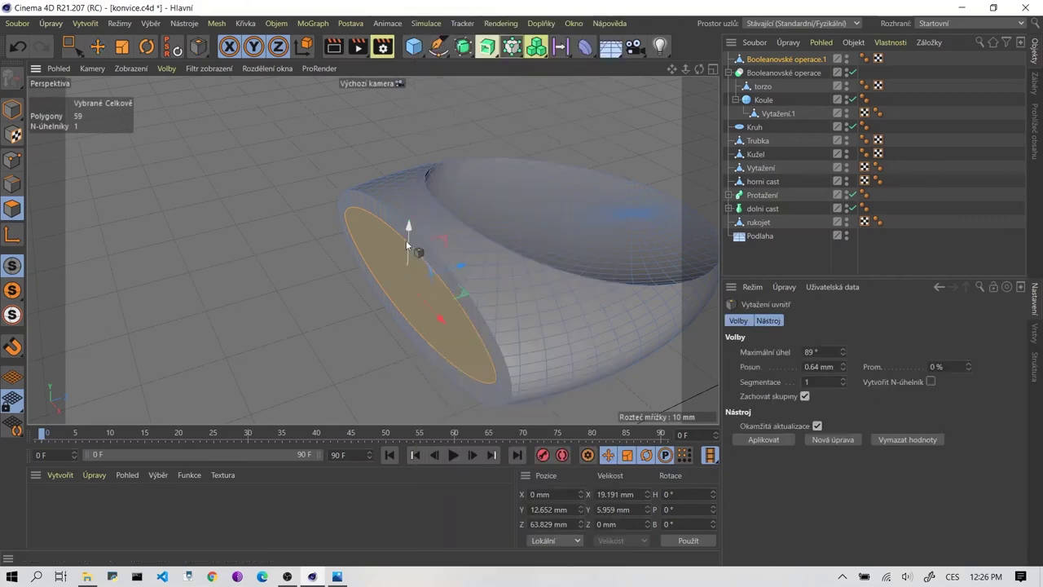
pyautogui.moveTo(389, 273)
pyautogui.mouseDown()
pyautogui.moveTo(346, 216)
pyautogui.moveTo(388, 273)
pyautogui.mouseUp()
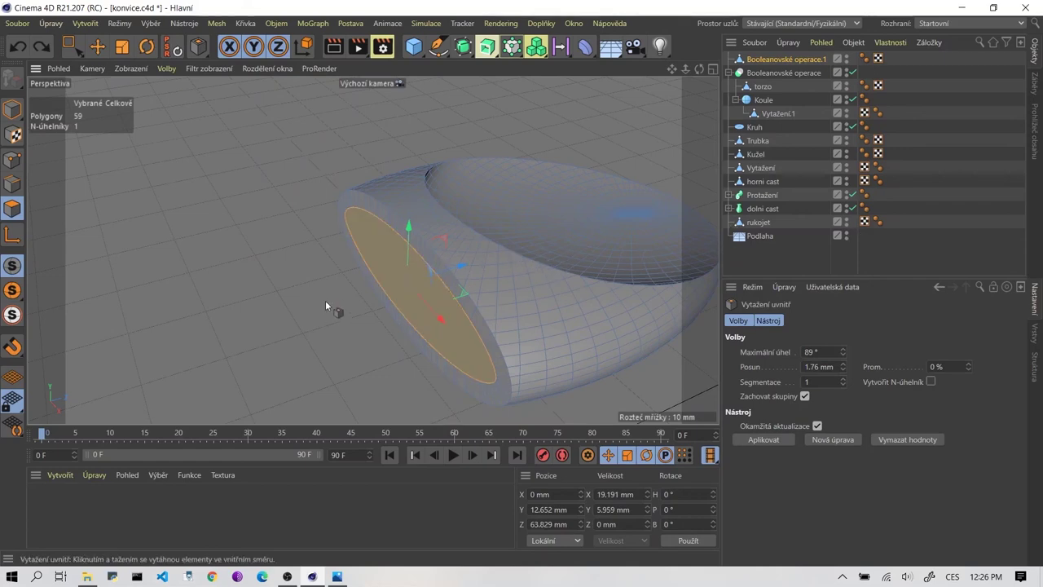
pyautogui.scroll(-5, 326, 300)
pyautogui.moveTo(298, 292)
pyautogui.keyDown('alt'); pyautogui.mouseDown()
pyautogui.moveTo(186, 310)
pyautogui.moveTo(412, 274)
pyautogui.moveTo(540, 290)
pyautogui.moveTo(466, 291)
pyautogui.moveTo(549, 293)
pyautogui.moveTo(422, 272)
pyautogui.moveTo(507, 271)
pyautogui.moveTo(456, 274)
pyautogui.moveTo(506, 237)
pyautogui.moveTo(396, 254)
pyautogui.mouseUp(); pyautogui.keyUp('alt')
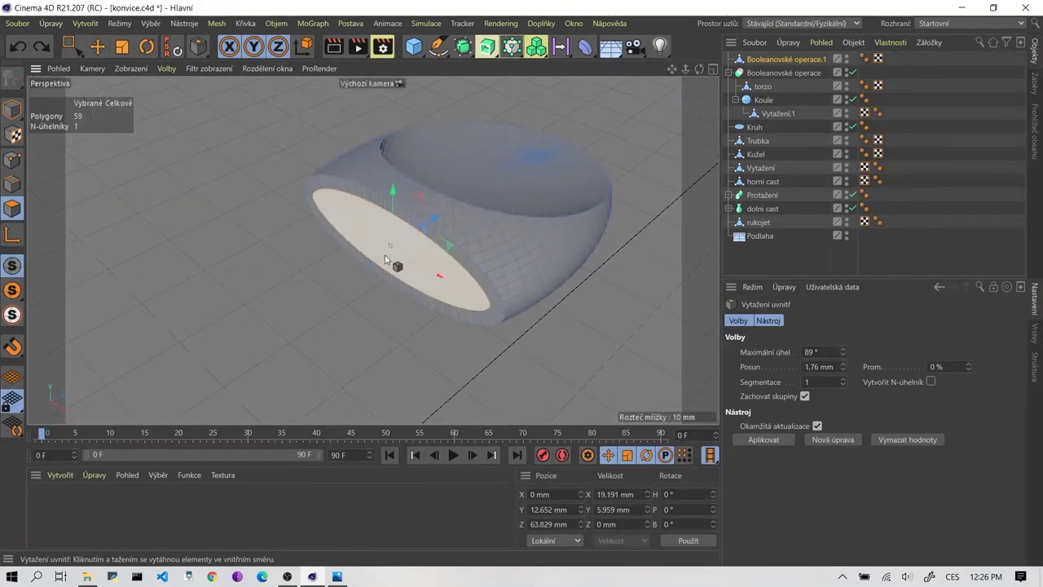
pyautogui.click(121, 47)
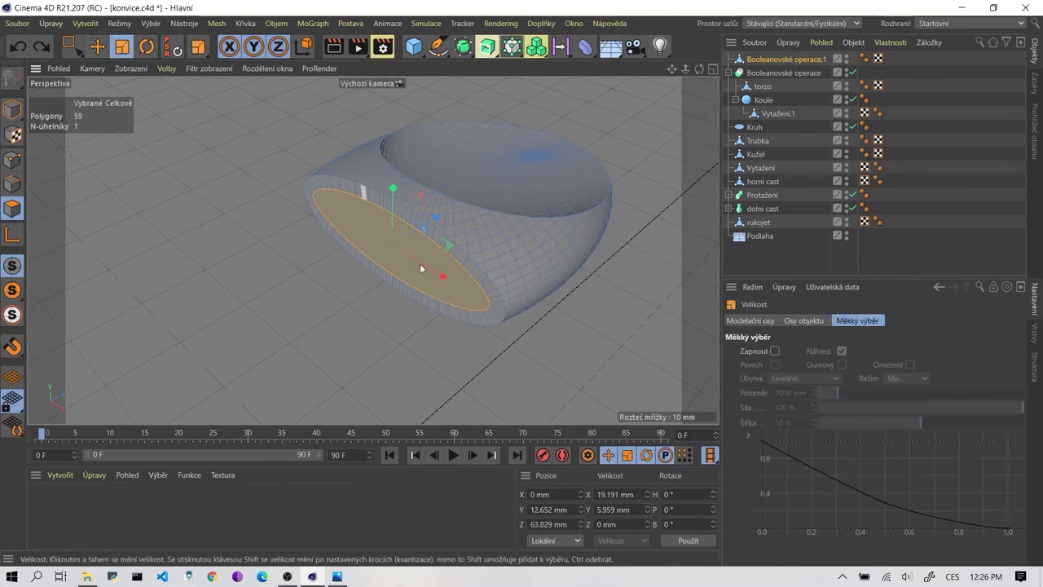
pyautogui.moveTo(408, 256)
pyautogui.mouseDown()
pyautogui.moveTo(444, 278)
pyautogui.moveTo(414, 263)
pyautogui.moveTo(523, 244)
pyautogui.moveTo(385, 238)
pyautogui.moveTo(570, 240)
pyautogui.moveTo(484, 238)
pyautogui.moveTo(493, 239)
pyautogui.moveTo(488, 261)
pyautogui.moveTo(259, 276)
pyautogui.moveTo(385, 279)
pyautogui.mouseUp()
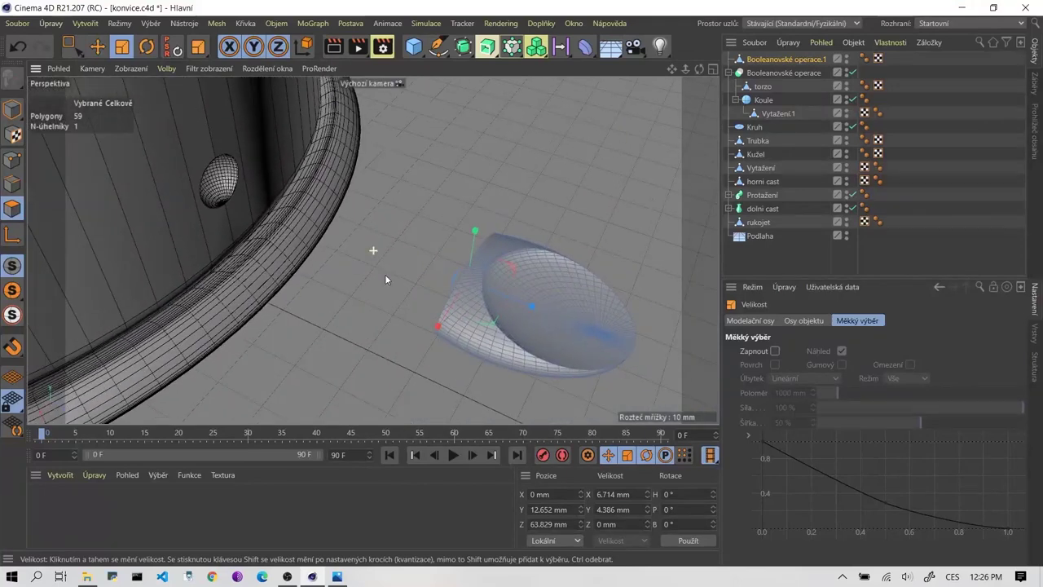
# Extrude the small end face outward into a 14.48 mm stem.
pyautogui.click(98, 47)
pyautogui.moveTo(351, 351)
pyautogui.keyDown('alt'); pyautogui.mouseDown()
pyautogui.moveTo(376, 344)
pyautogui.moveTo(463, 258)
pyautogui.mouseUp(); pyautogui.keyUp('alt')
pyautogui.rightClick(449, 185)
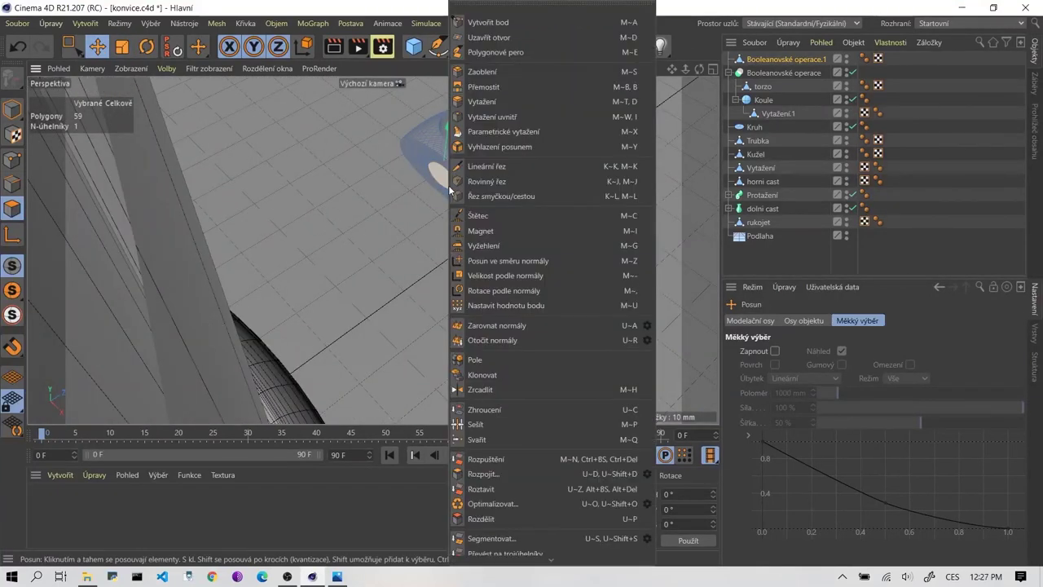
pyautogui.click(498, 101)
pyautogui.moveTo(442, 184); pyautogui.dragTo(387, 208)
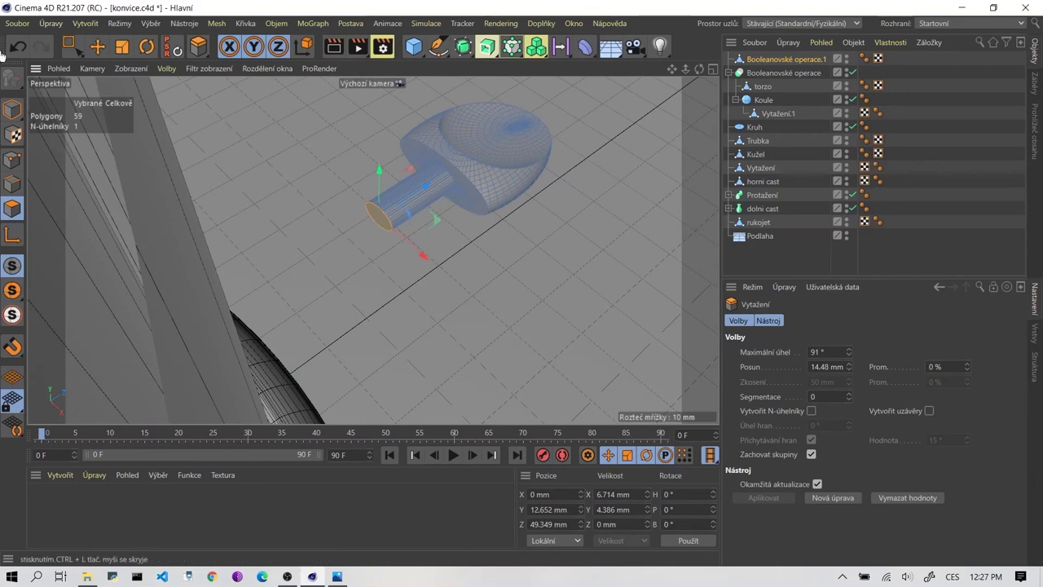
pyautogui.click(97, 47)
pyautogui.click(295, 200)
pyautogui.keyDown('alt'); pyautogui.moveTo(295, 201); pyautogui.dragTo(292, 232); pyautogui.keyUp('alt')
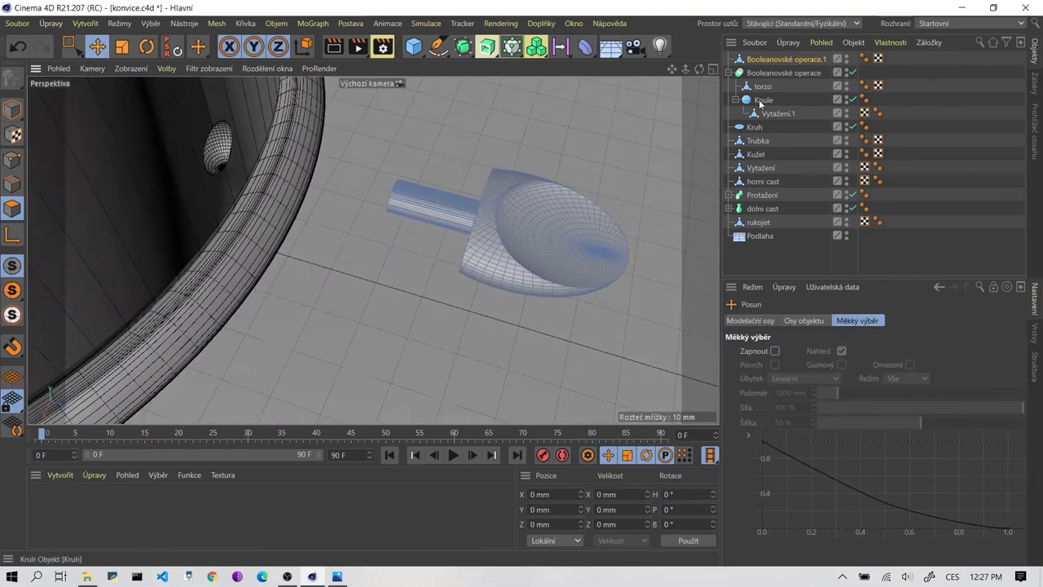
# Rename Booleanovské operace.1 to 'tlacitko' in the Object Manager.
pyautogui.click(770, 58)
pyautogui.doubleClick(771, 58)
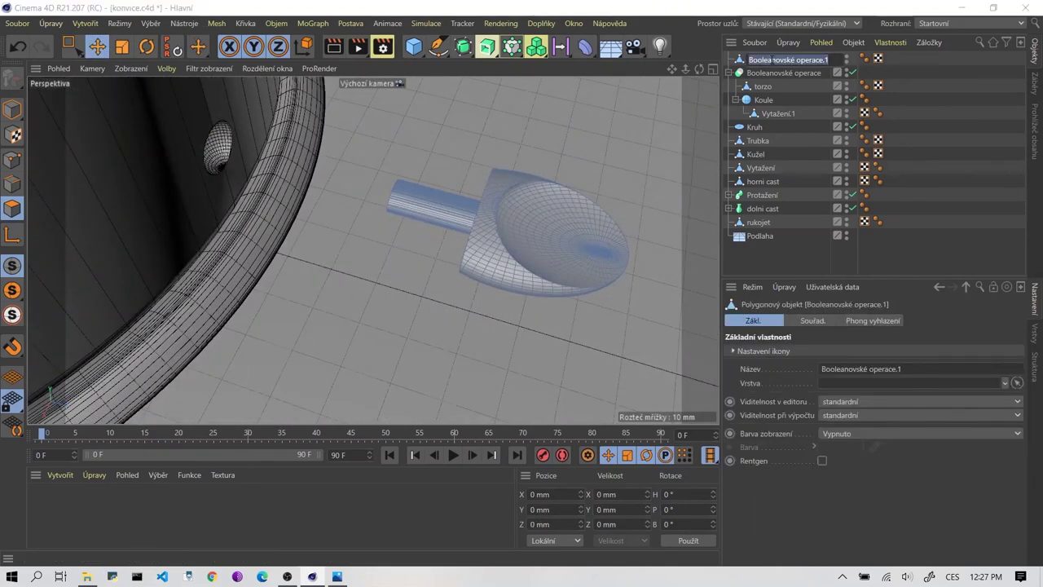
pyautogui.write('tlaci')
pyautogui.write('tko')
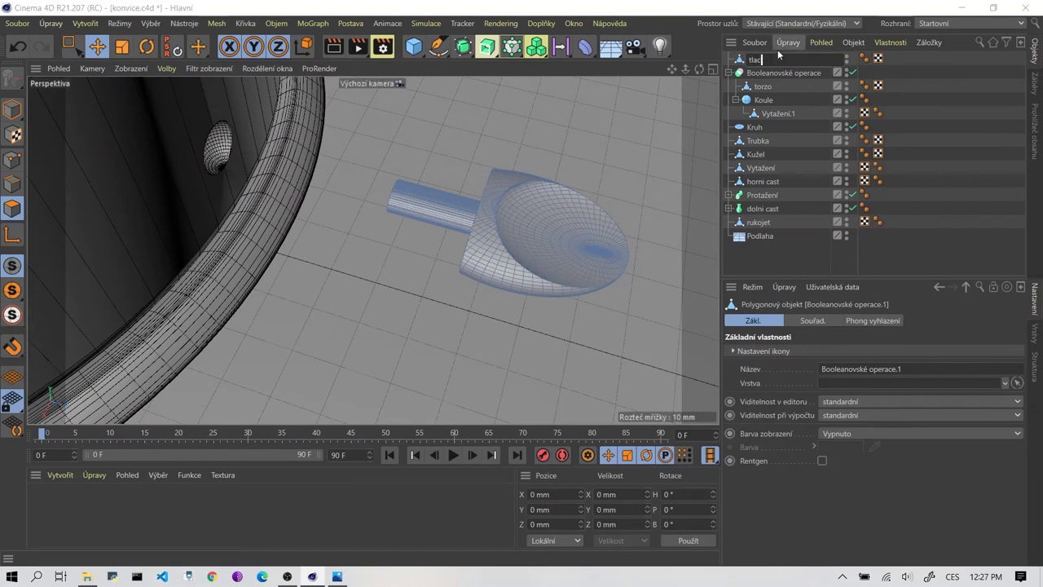
pyautogui.press('Return')
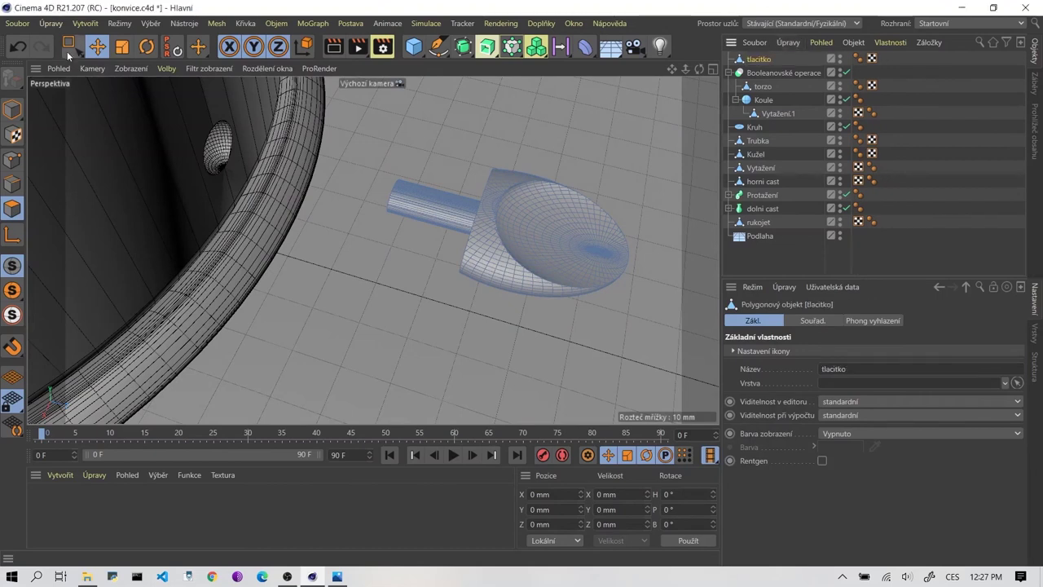
pyautogui.click(527, 220)
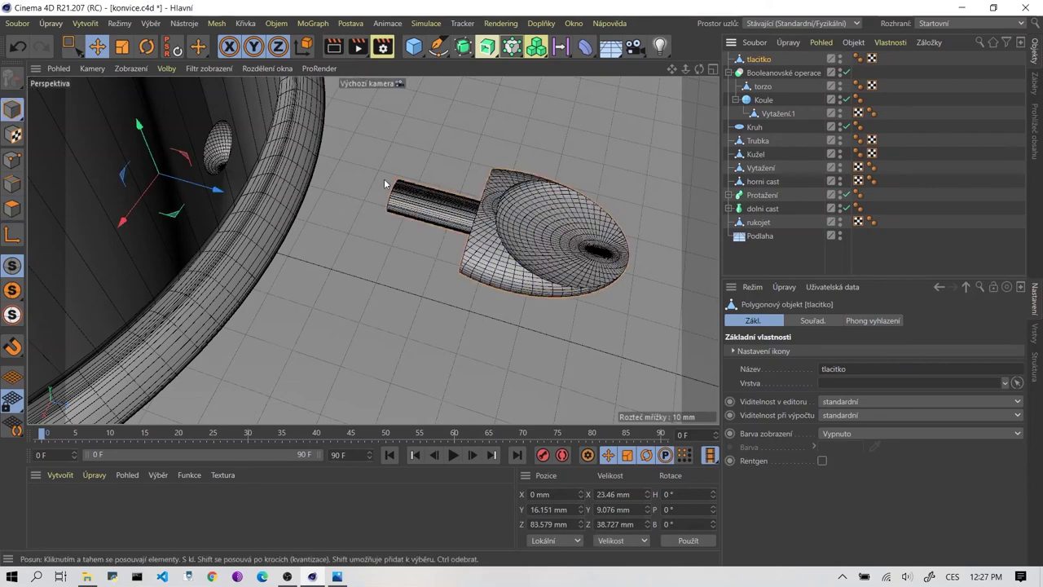
# Centre tlacitko's axis on the button and raise the button along Y.
pyautogui.scroll(-5, 385, 184)
pyautogui.click(13, 235)
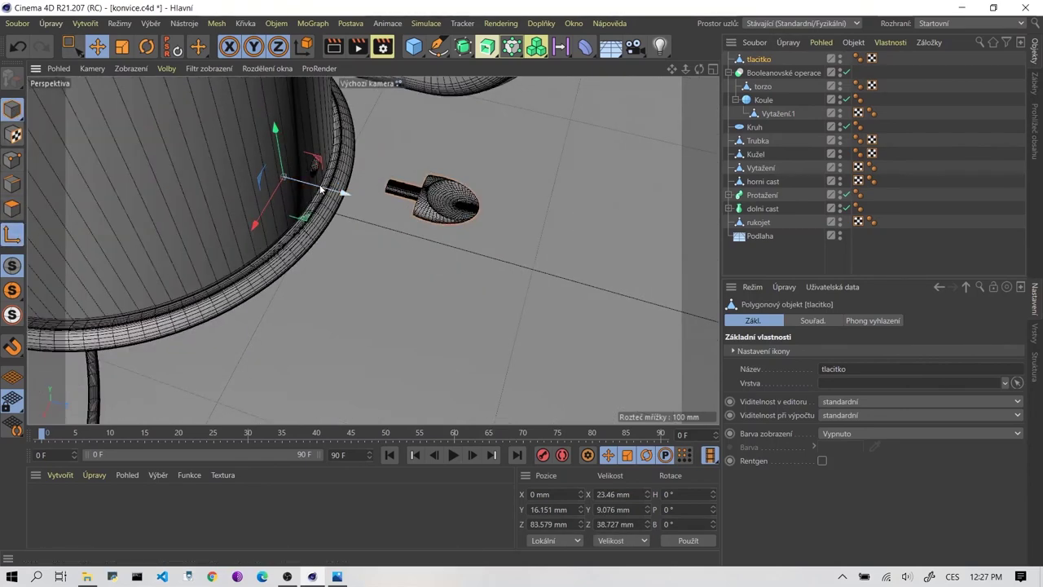
pyautogui.moveTo(320, 189); pyautogui.dragTo(428, 210)
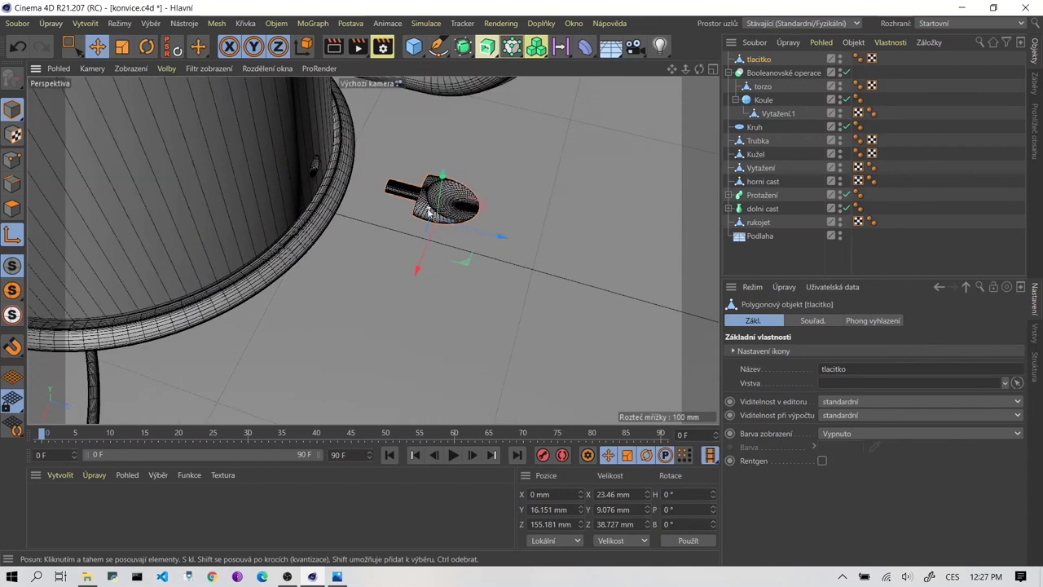
pyautogui.middleClick(416, 217)
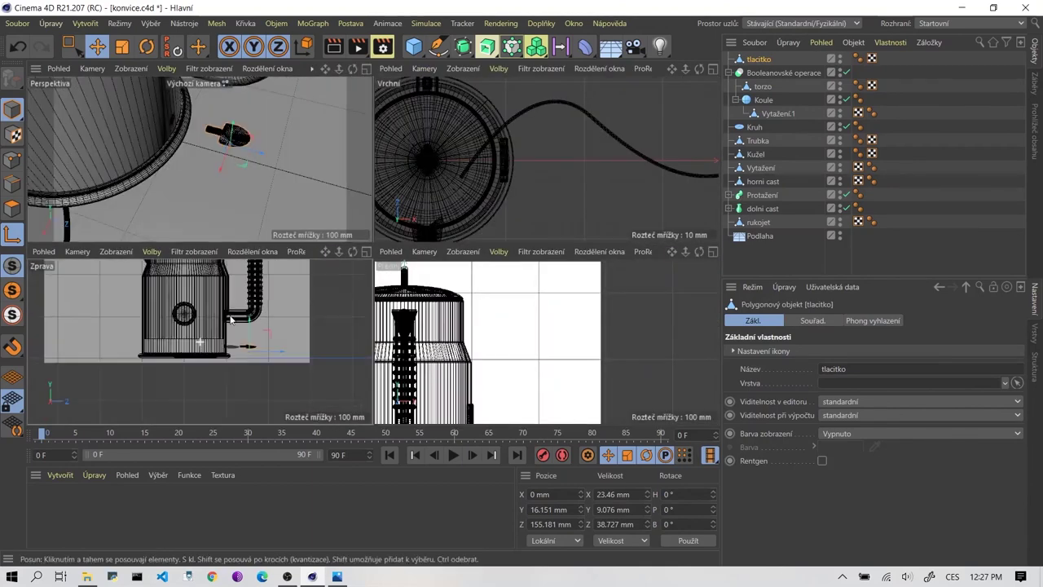
pyautogui.scroll(3, 231, 319)
pyautogui.scroll(2, 231, 319)
pyautogui.moveTo(242, 366)
pyautogui.mouseDown()
pyautogui.moveTo(243, 348)
pyautogui.moveTo(270, 374)
pyautogui.mouseUp()
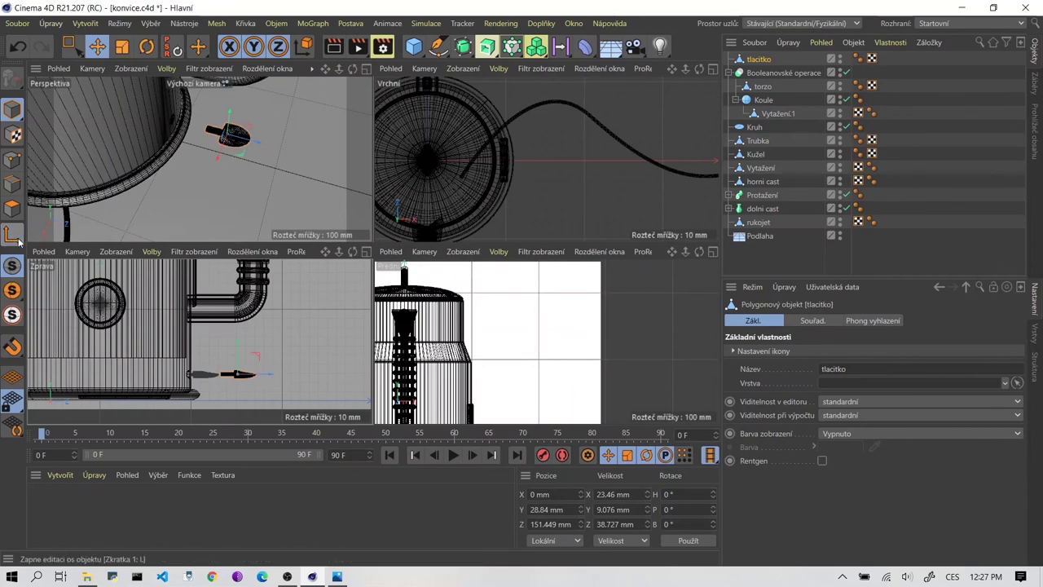
# Slide the button along Z to 108.127 mm against the kettle's base ring.
pyautogui.middleClick(184, 101)
pyautogui.scroll(2, 291, 231)
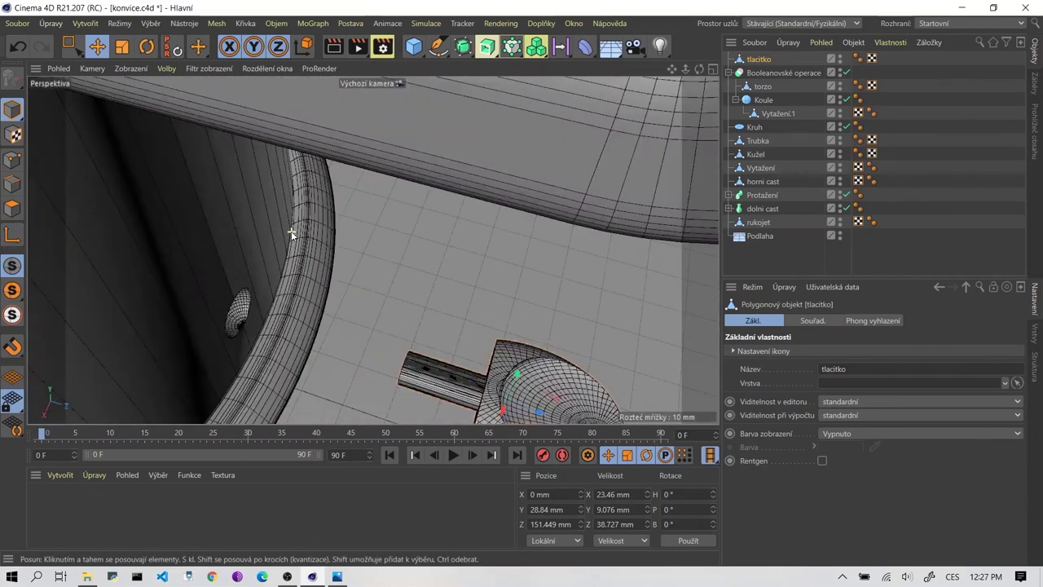
pyautogui.moveTo(291, 230)
pyautogui.keyDown('alt'); pyautogui.mouseDown()
pyautogui.moveTo(279, 299)
pyautogui.moveTo(333, 303)
pyautogui.moveTo(343, 203)
pyautogui.mouseUp(); pyautogui.keyUp('alt')
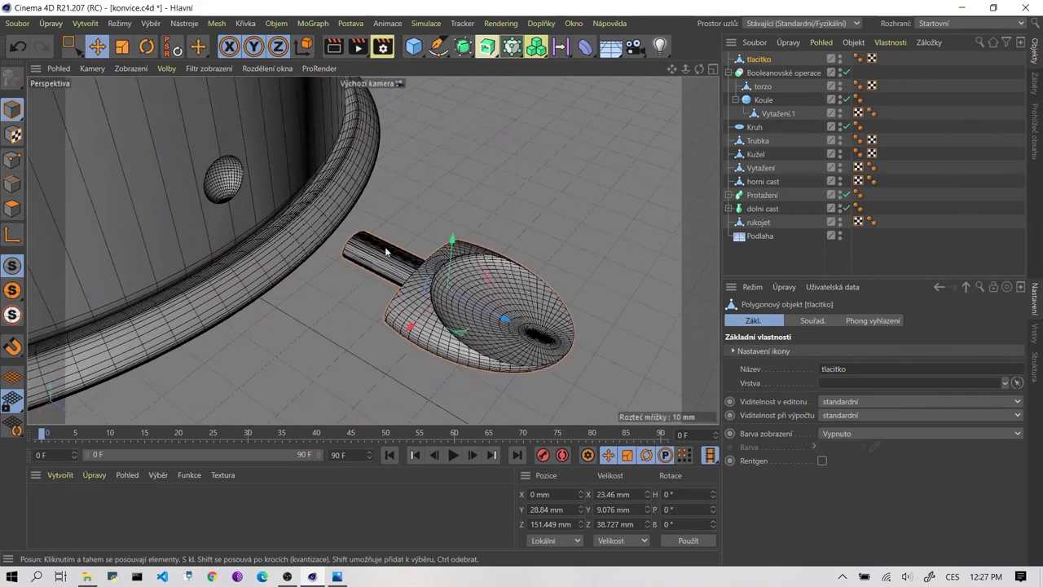
pyautogui.moveTo(456, 297)
pyautogui.mouseDown()
pyautogui.moveTo(300, 232)
pyautogui.moveTo(375, 226)
pyautogui.mouseUp()
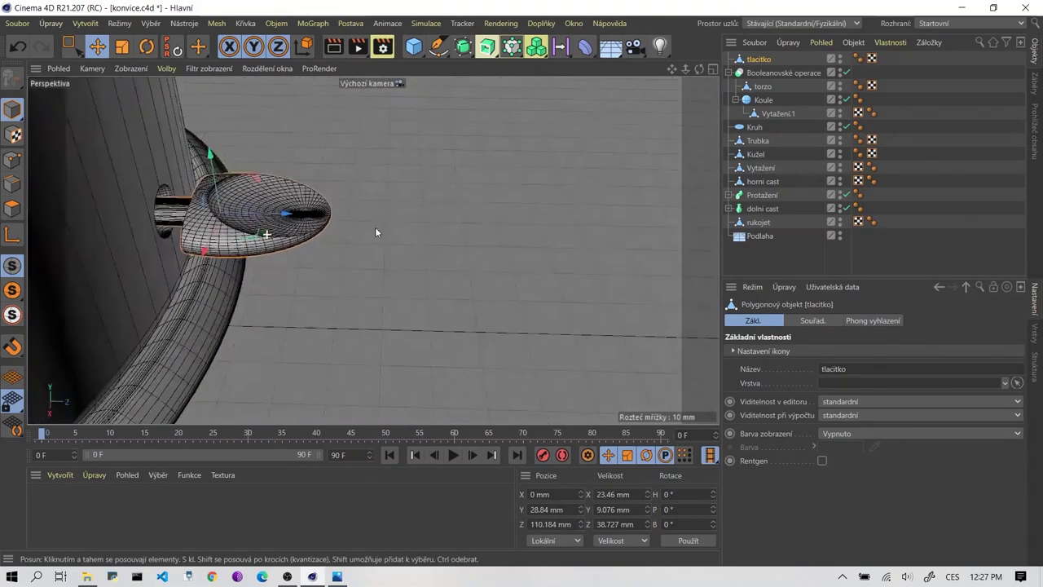
pyautogui.moveTo(274, 214); pyautogui.dragTo(264, 217)
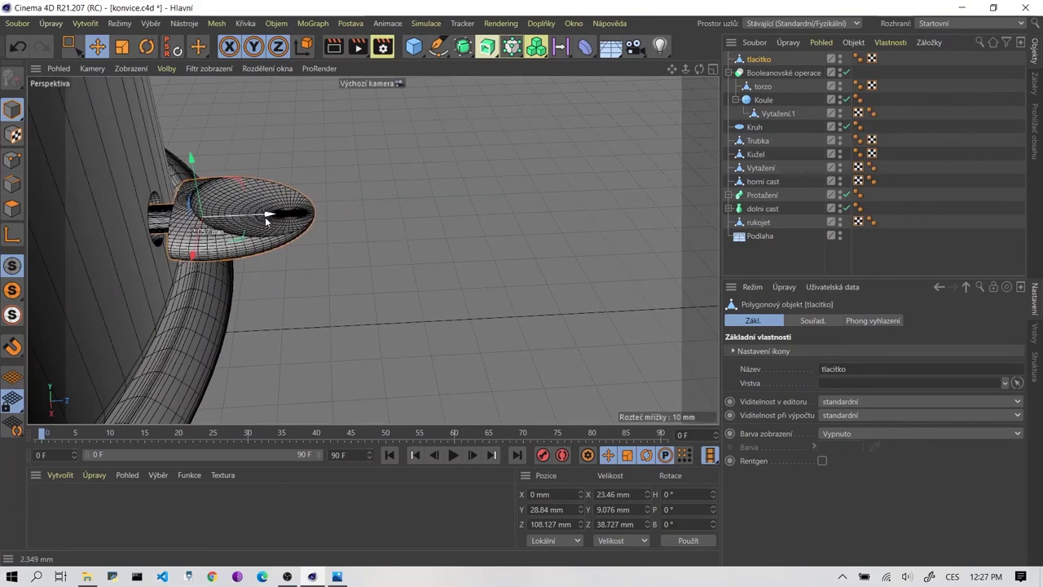
pyautogui.click(448, 292)
pyautogui.scroll(-3, 452, 293)
pyautogui.scroll(-3, 452, 293)
pyautogui.scroll(-3, 452, 293)
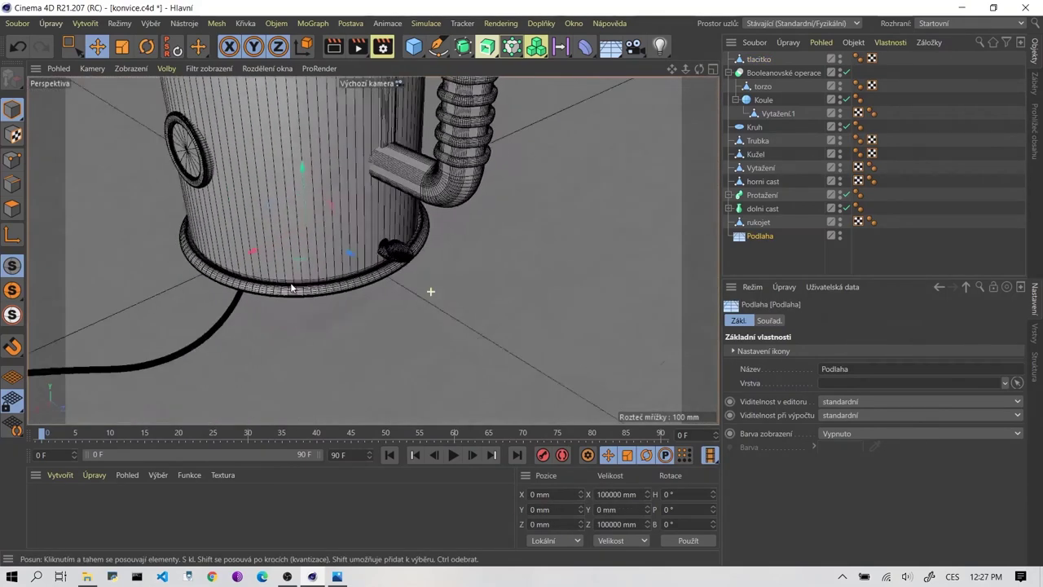
pyautogui.scroll(-3, 360, 275)
pyautogui.moveTo(179, 266)
pyautogui.keyDown('alt'); pyautogui.mouseDown()
pyautogui.moveTo(335, 272)
pyautogui.moveTo(321, 183)
pyautogui.moveTo(311, 181)
pyautogui.moveTo(320, 152)
pyautogui.moveTo(360, 245)
pyautogui.mouseUp(); pyautogui.keyUp('alt')
pyautogui.scroll(5, 360, 245)
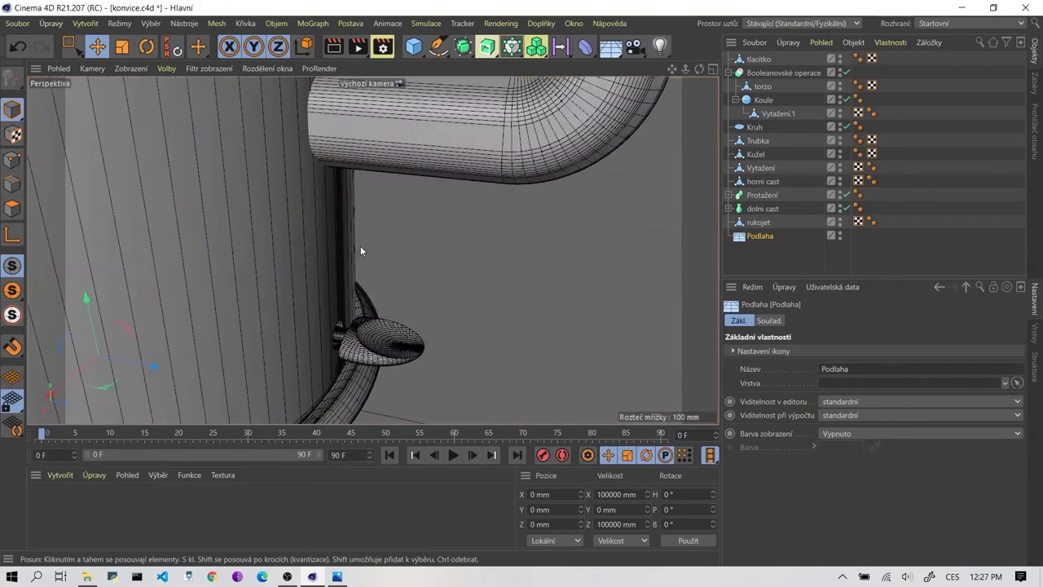
pyautogui.scroll(-1, 358, 301)
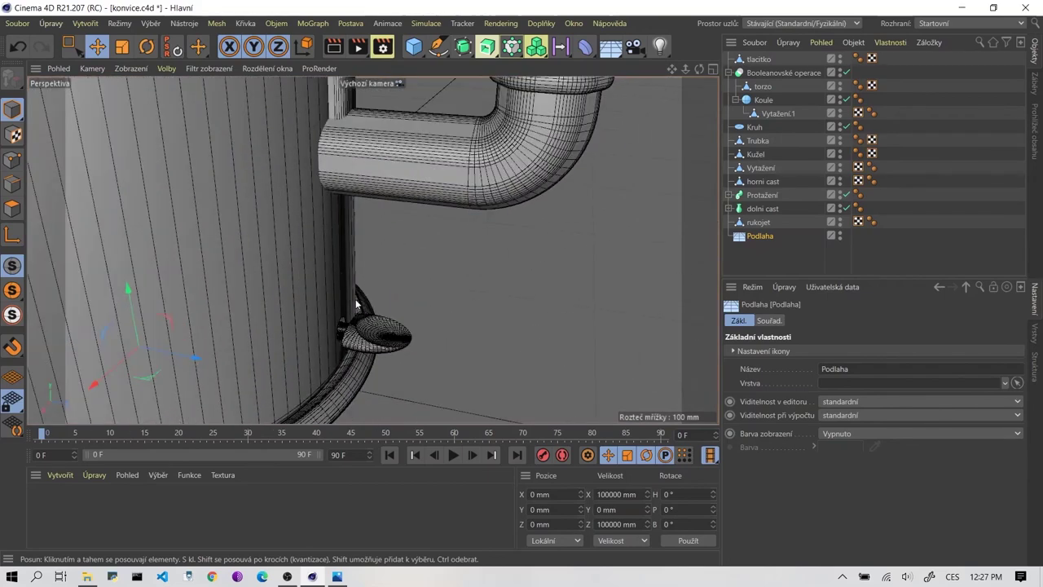
pyautogui.scroll(-1, 378, 293)
pyautogui.scroll(-2, 378, 293)
pyautogui.click(381, 325)
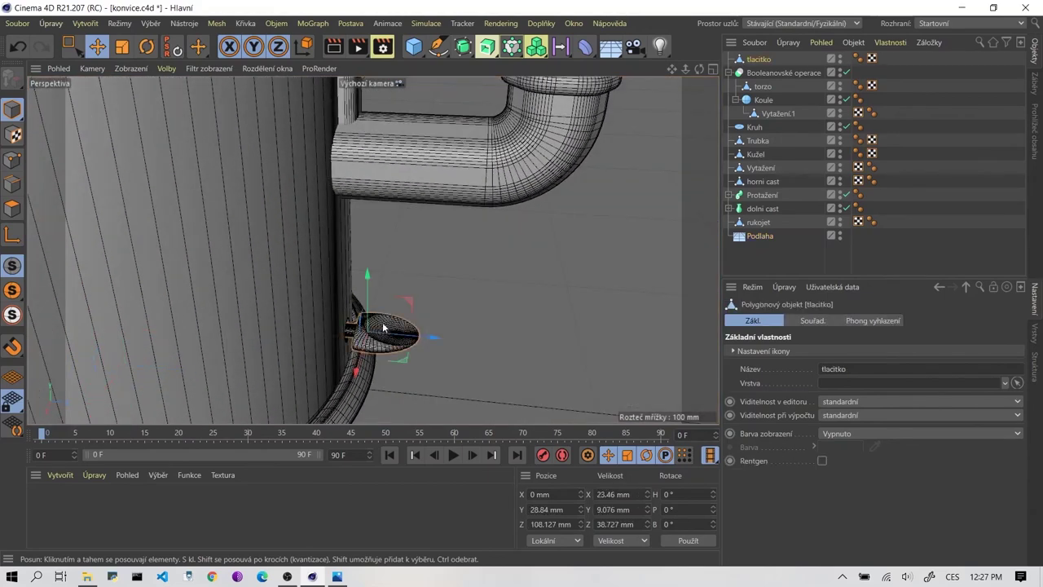
pyautogui.click(122, 47)
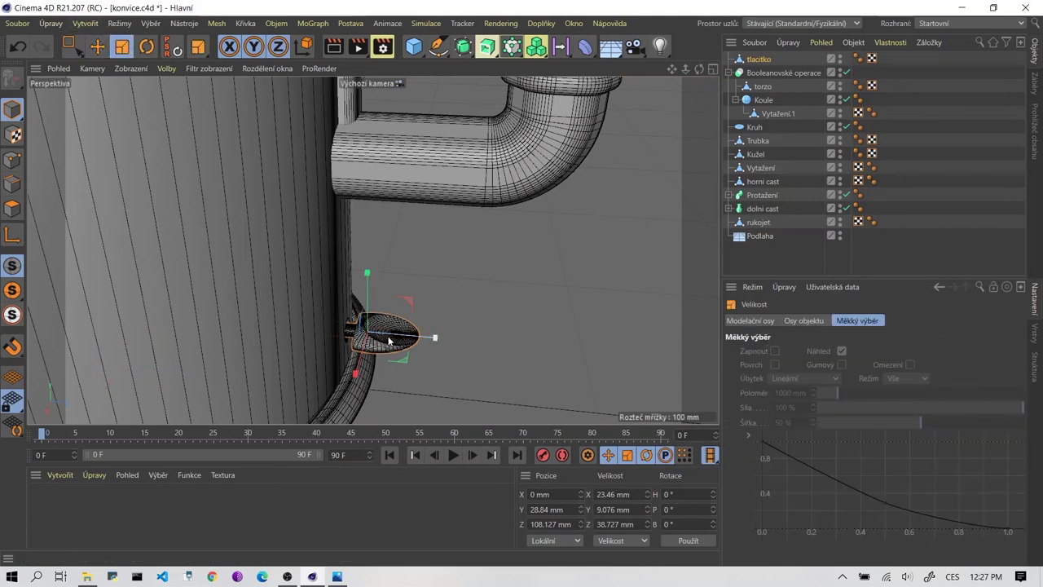
pyautogui.moveTo(418, 306); pyautogui.dragTo(498, 263)
pyautogui.moveTo(490, 260)
pyautogui.mouseDown()
pyautogui.moveTo(337, 403)
pyautogui.moveTo(360, 248)
pyautogui.mouseUp()
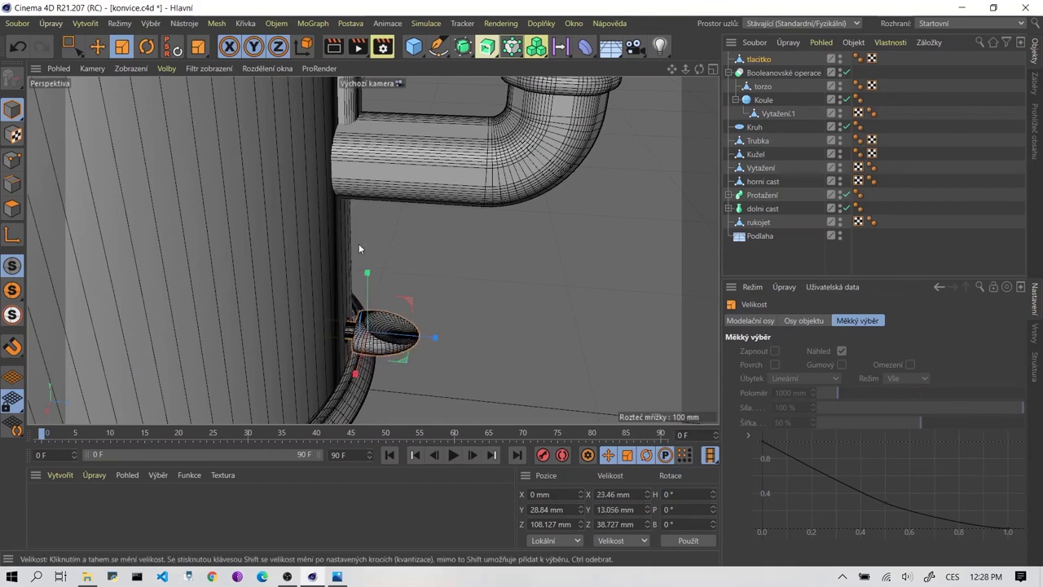
pyautogui.scroll(-3, 410, 234)
pyautogui.scroll(-2, 411, 234)
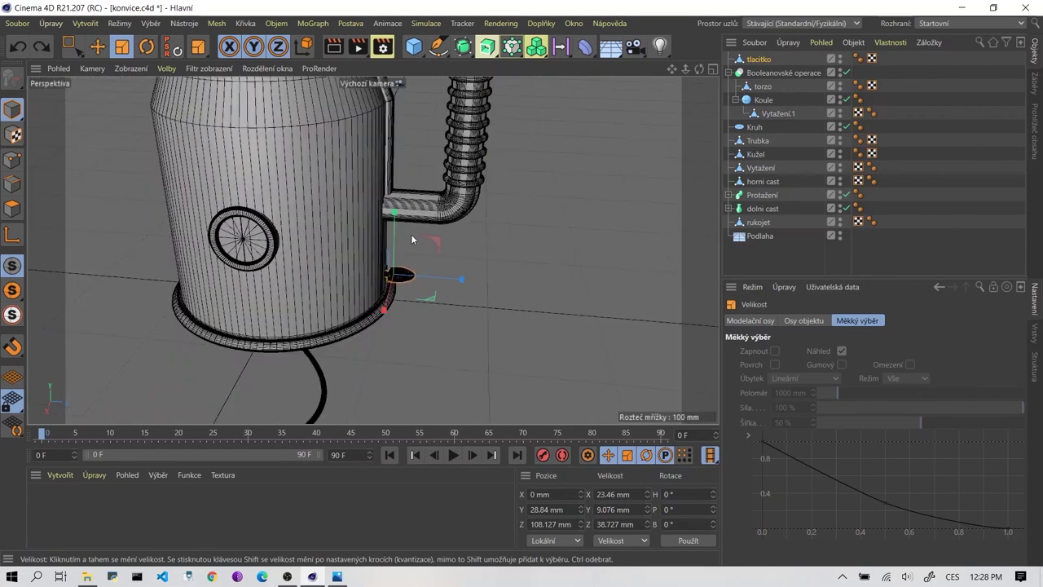
pyautogui.scroll(-2, 410, 234)
pyautogui.scroll(-1, 322, 217)
pyautogui.scroll(-1, 322, 217)
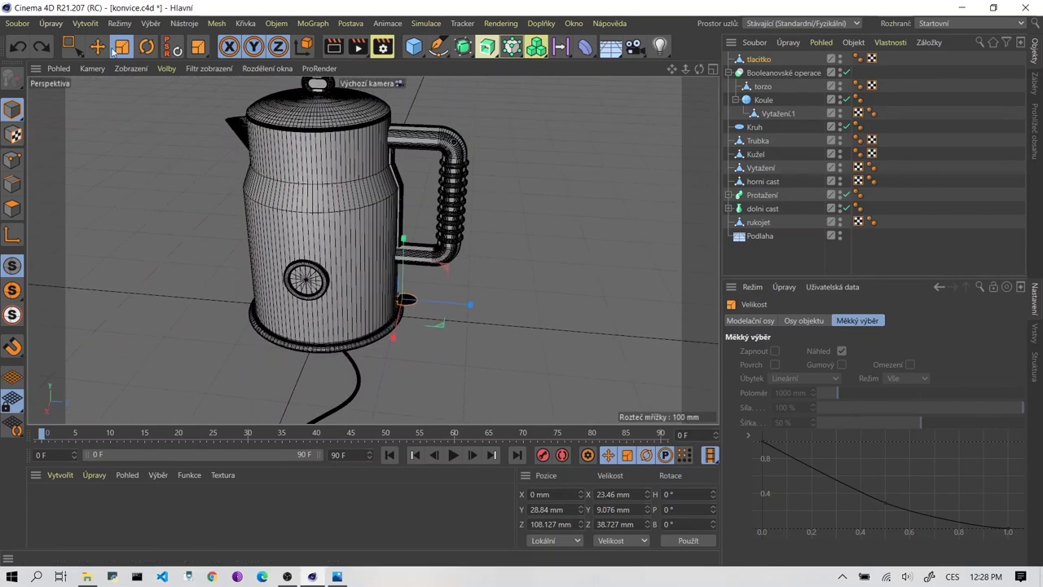
pyautogui.click(97, 46)
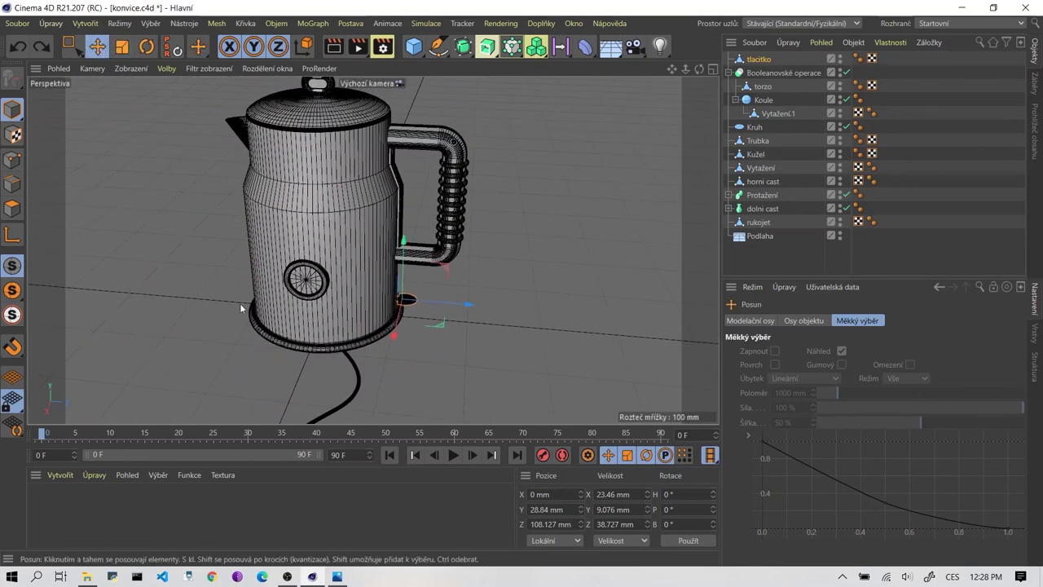
pyautogui.click(181, 290)
pyautogui.keyDown('alt'); pyautogui.moveTo(181, 288); pyautogui.dragTo(237, 297); pyautogui.keyUp('alt')
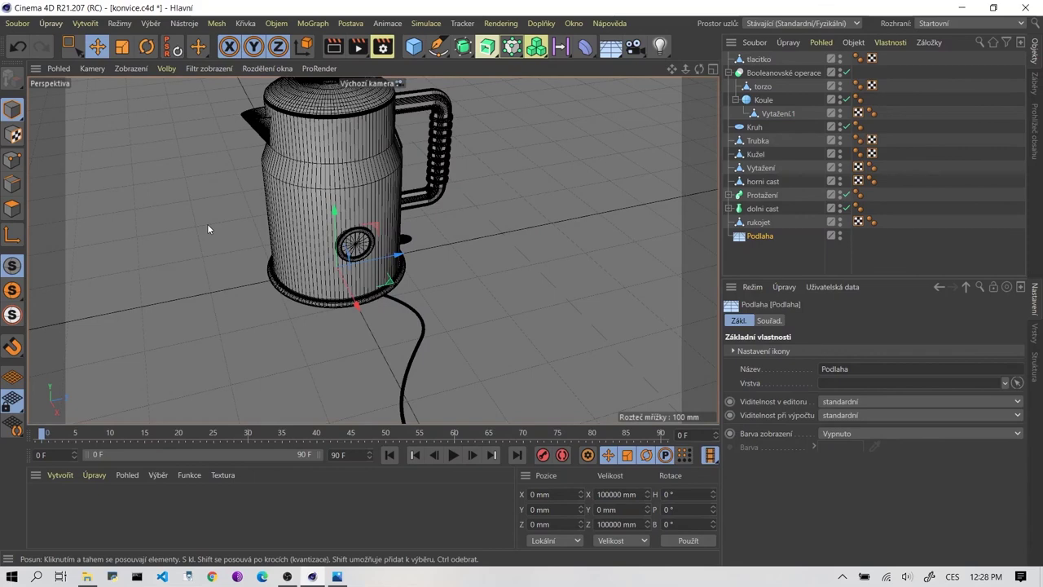
pyautogui.keyDown('alt'); pyautogui.moveTo(207, 223); pyautogui.dragTo(219, 270); pyautogui.keyUp('alt')
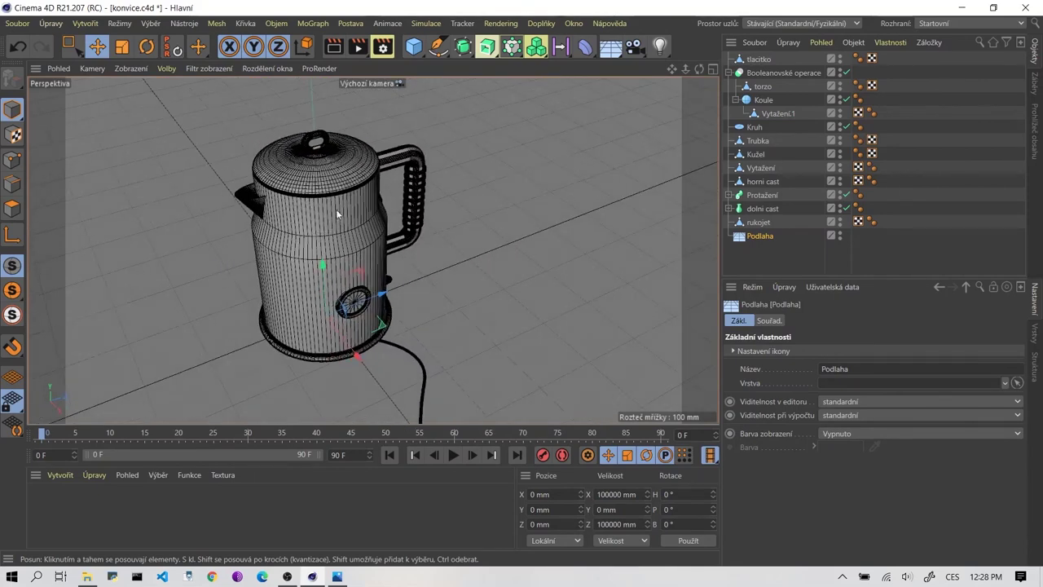
pyautogui.keyDown('alt'); pyautogui.moveTo(229, 250); pyautogui.dragTo(268, 243, button='middle'); pyautogui.keyUp('alt')
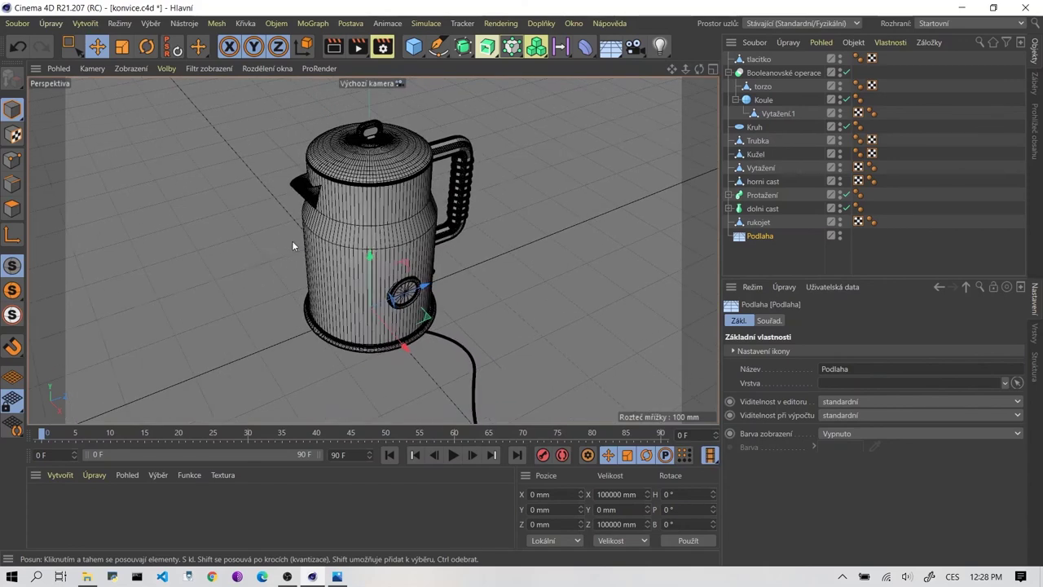